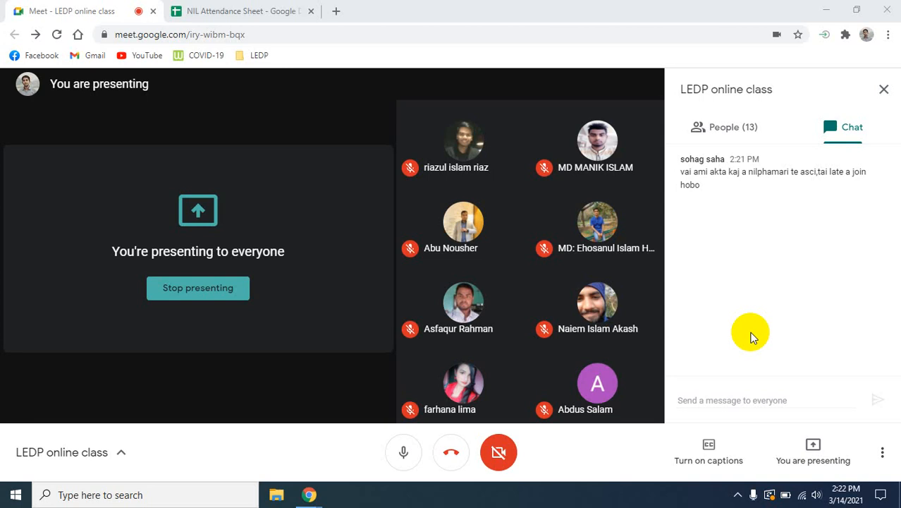
- Search Google for "pantheon io" in a new browser tab and open the Pantheon.io website
left_click(353, 94)
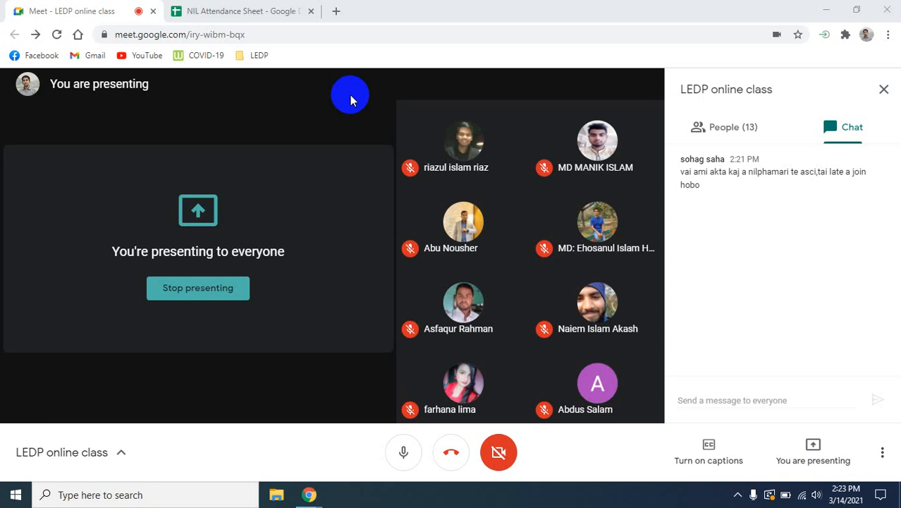
left_click(335, 12)
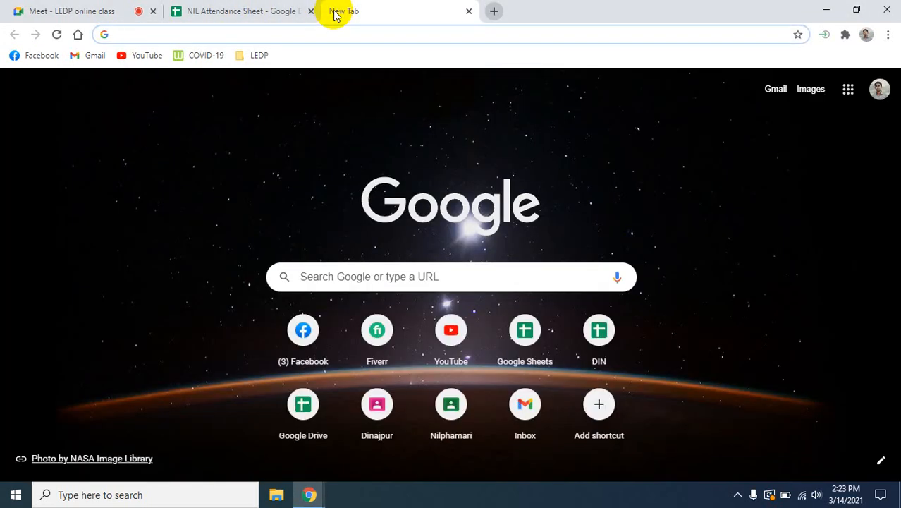
type("pan")
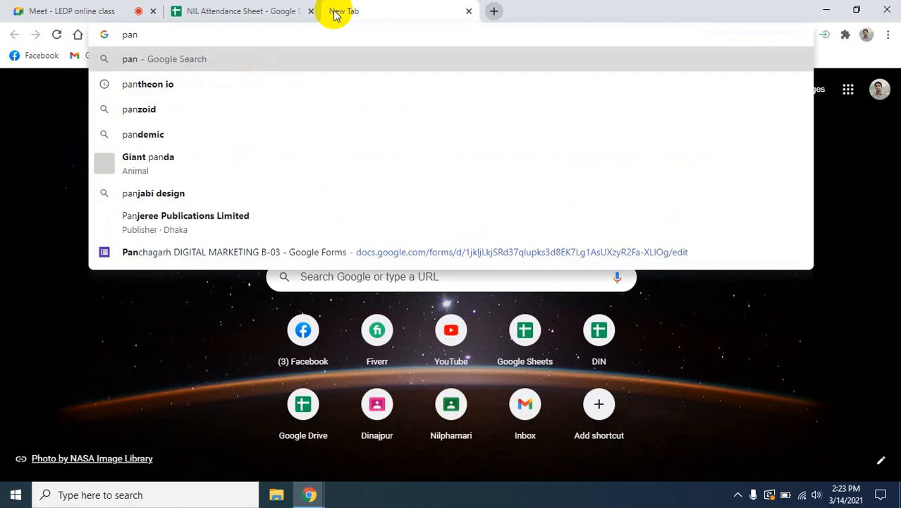
key("Down")
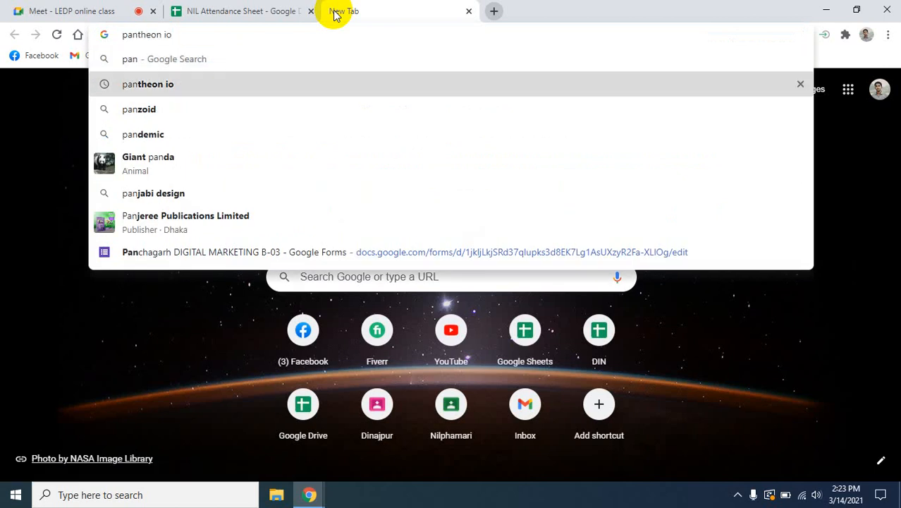
key("Return")
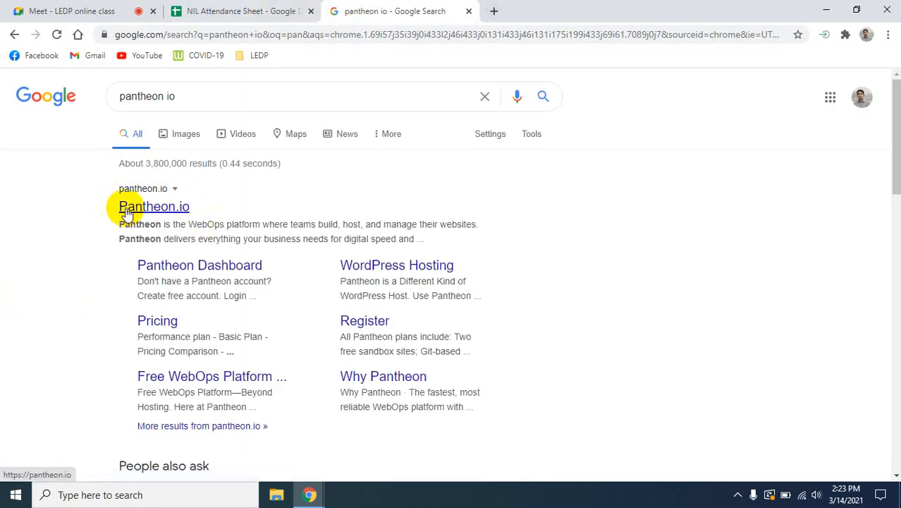
left_click(125, 210)
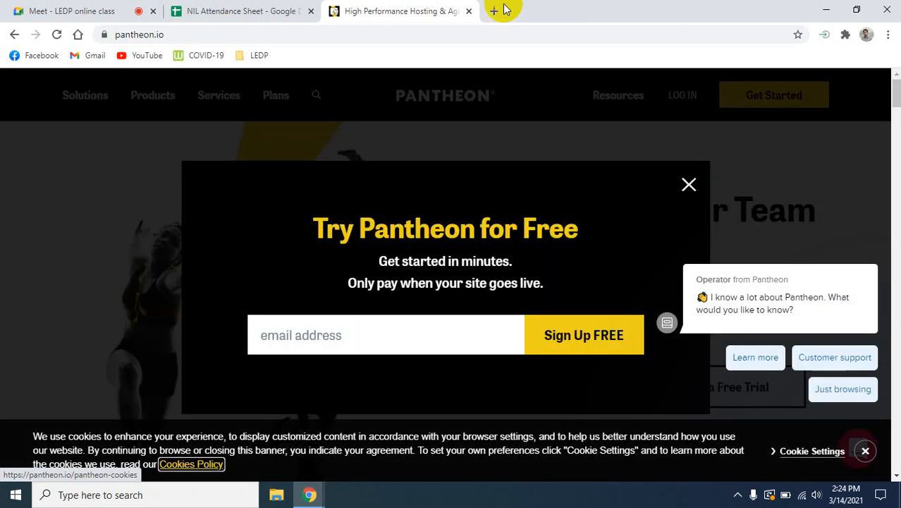
- Run a Google site: search for the previously searched personal blogspot.com address in a new browser tab
left_click(494, 11)
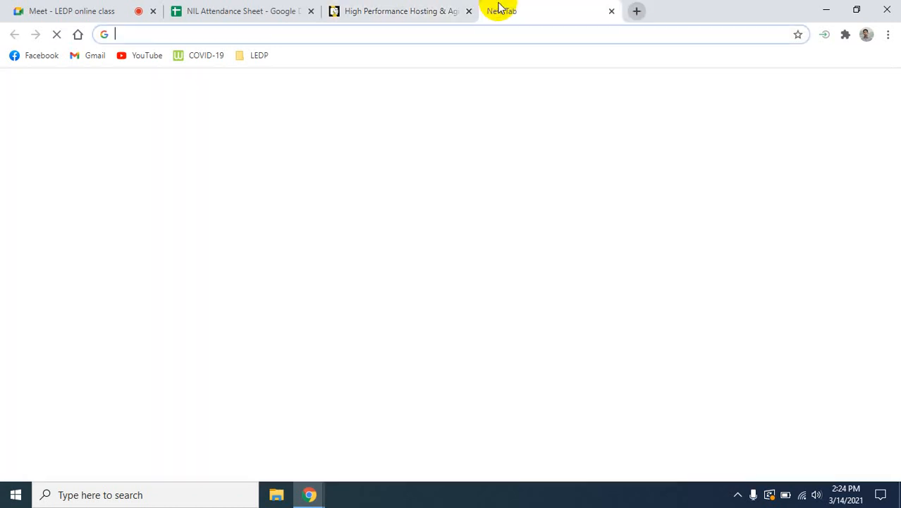
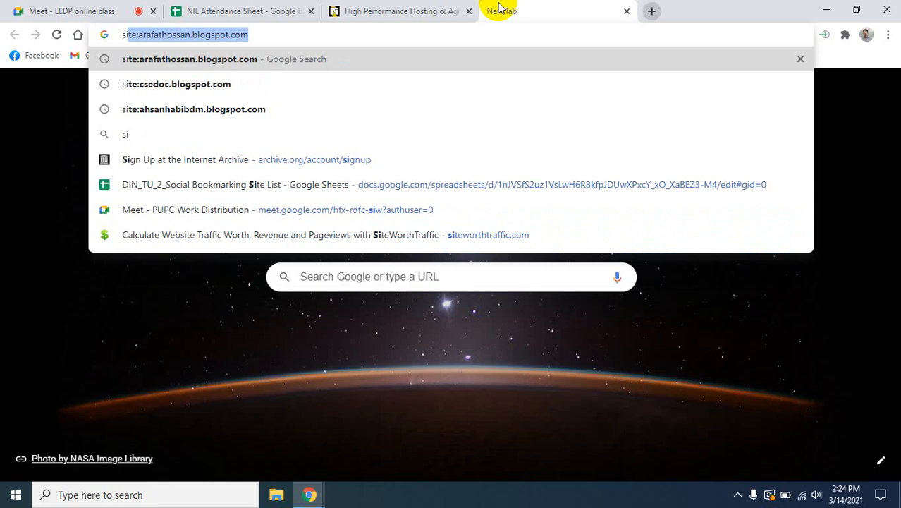
key("Right")
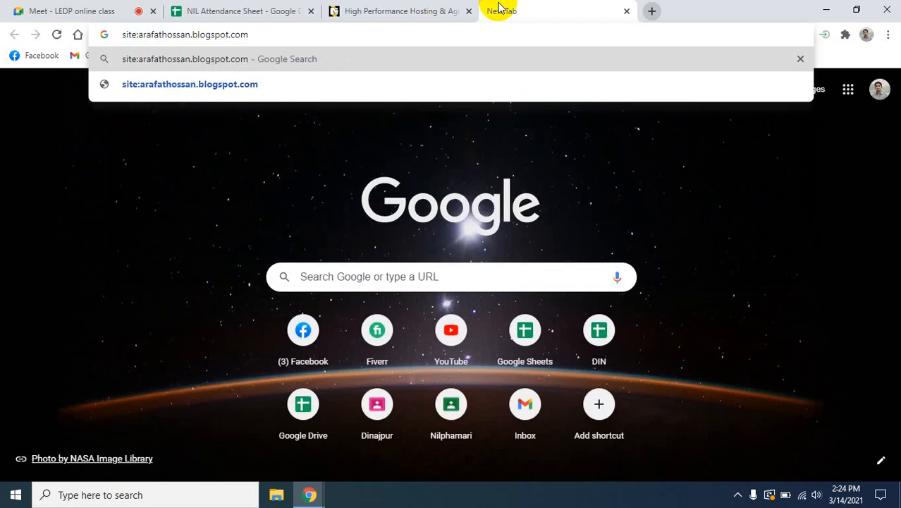
key("Return")
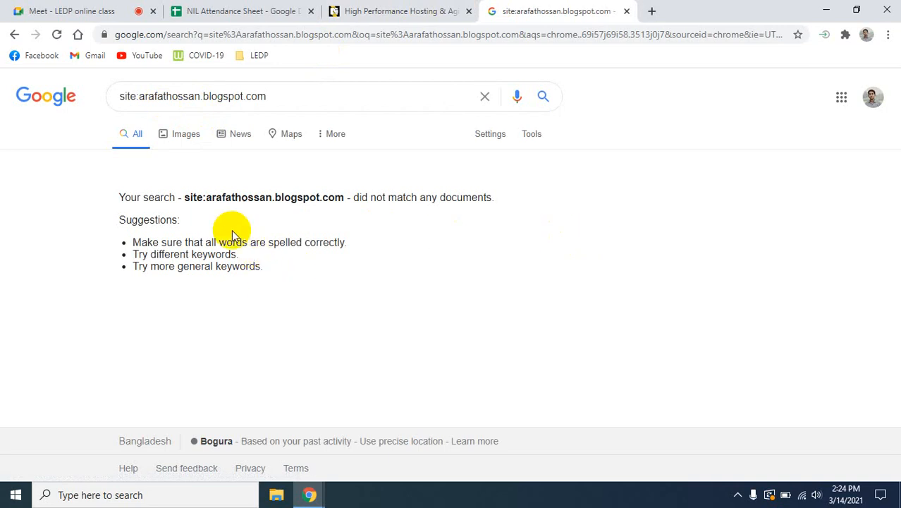
- Return to the Pantheon website, dismiss the free trial popup, and open the free account registration page from the login page
left_click(364, 12)
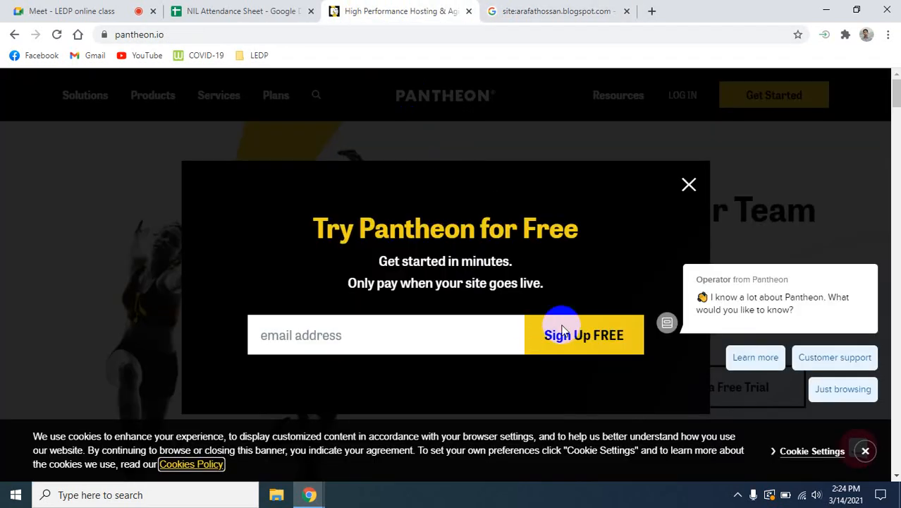
left_click(689, 184)
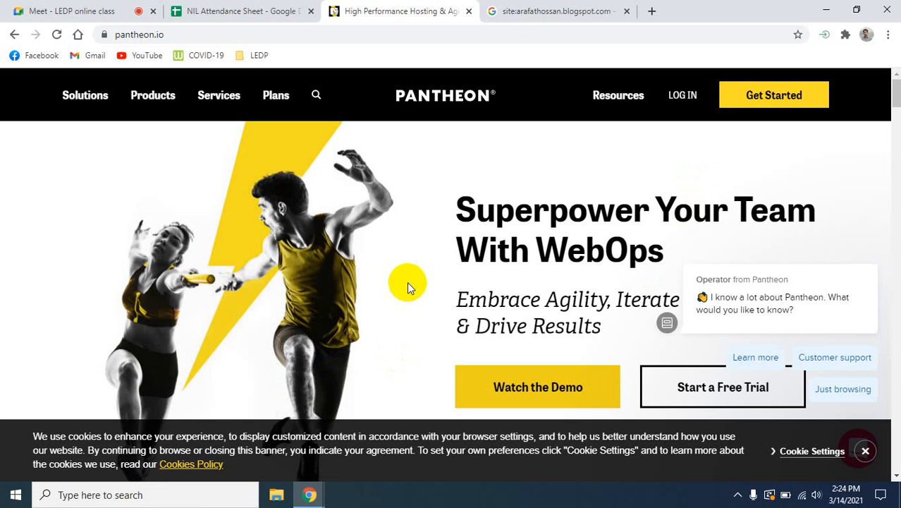
mouse_move(706, 290)
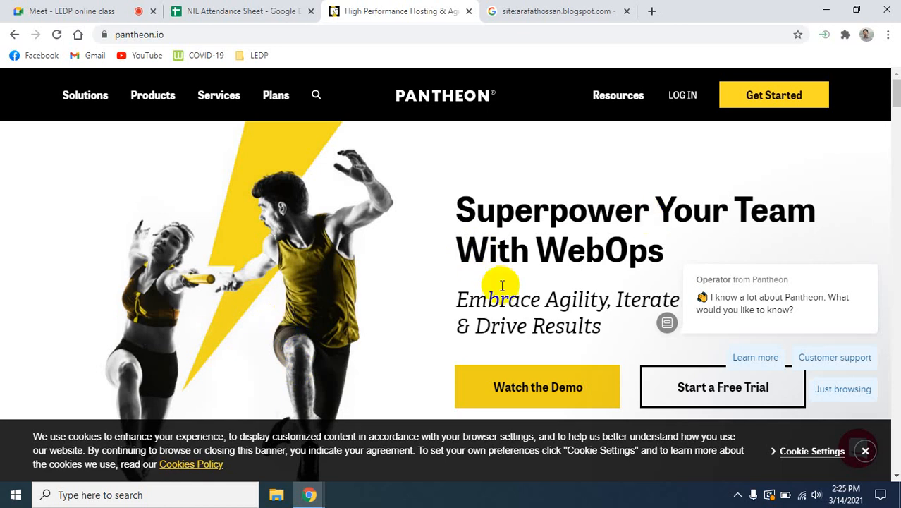
left_click(693, 99)
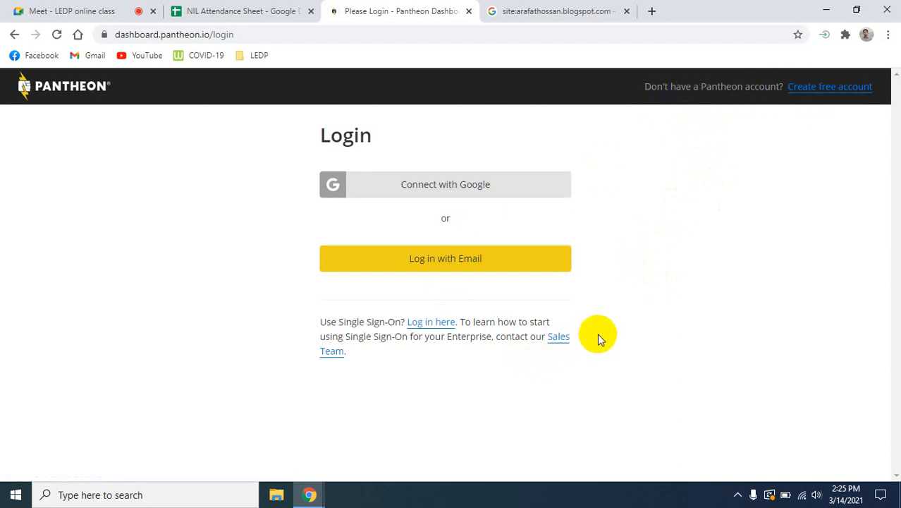
left_click(835, 86)
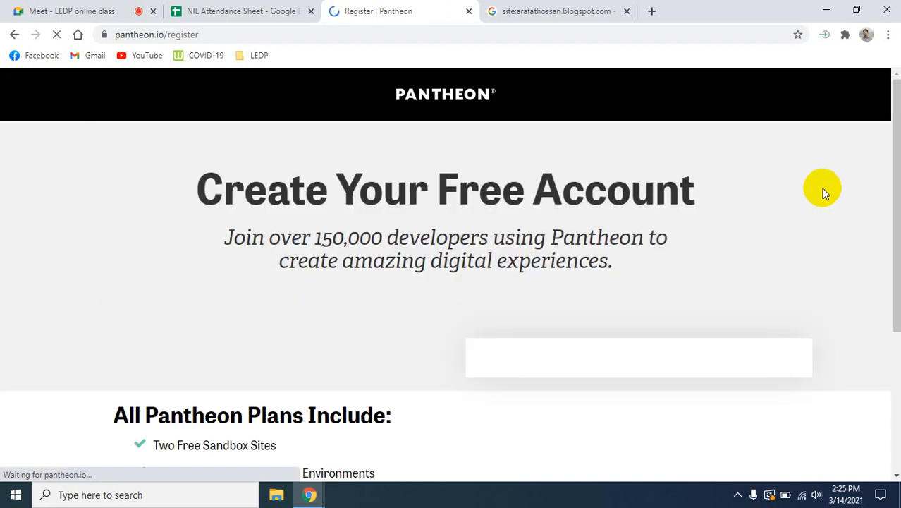
- Enter the account holder's first name and last name in the Pantheon sign-up form
scroll(567, 324, "down", 4)
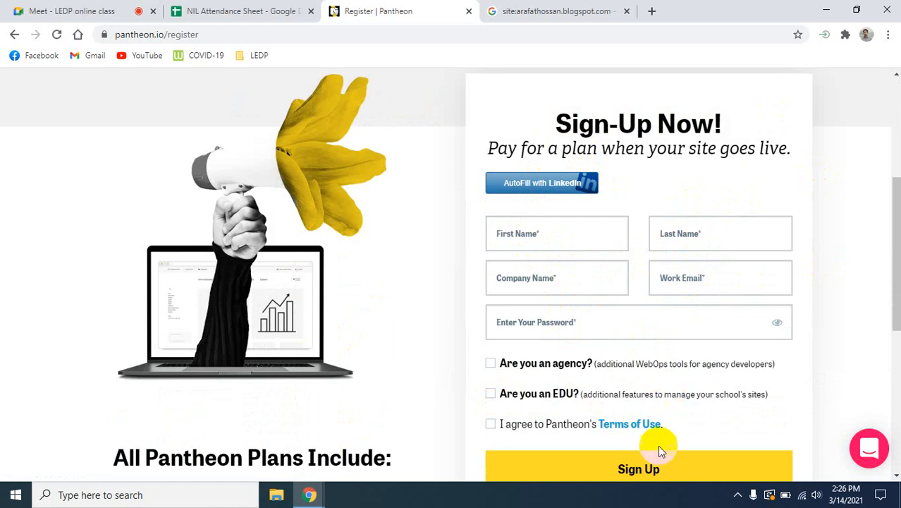
left_click(549, 230)
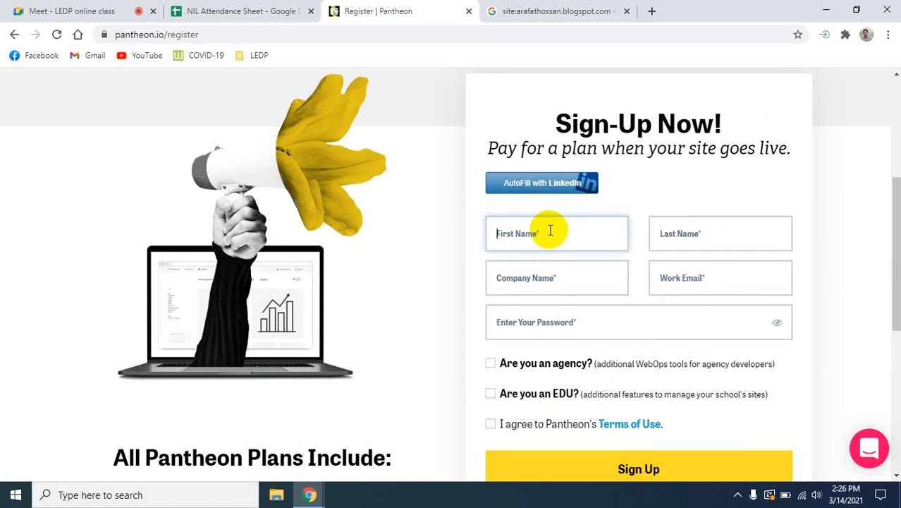
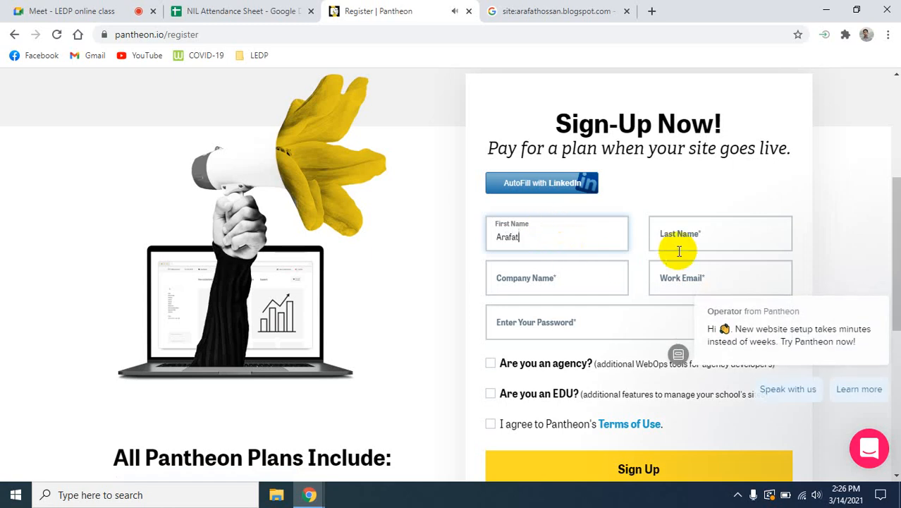
left_click(681, 226)
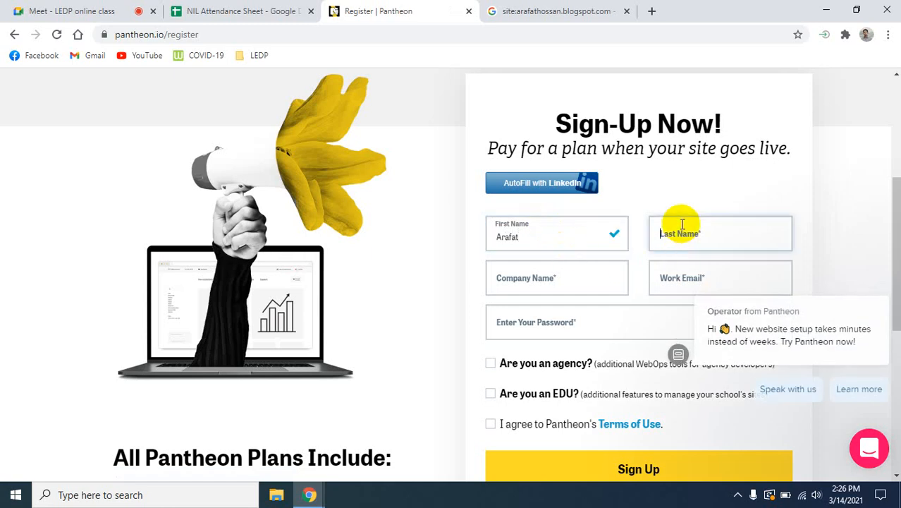
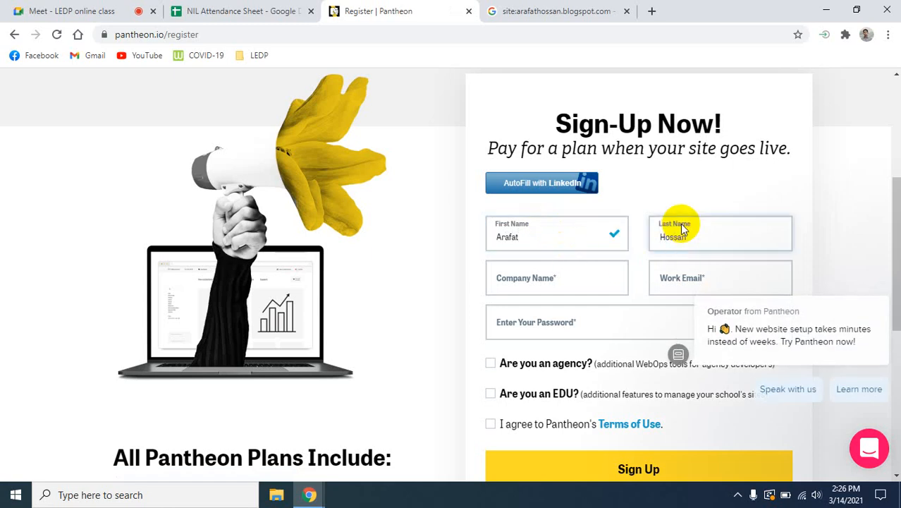
- Set the company name to Tech Crunch and fill in the work email with the first saved address, dismissing the chat popup covering the form
left_click(556, 283)
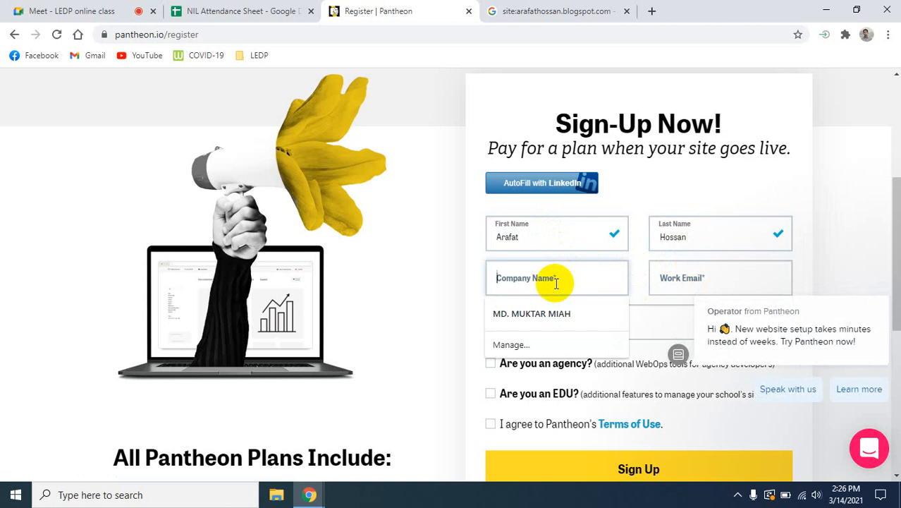
type("Tech")
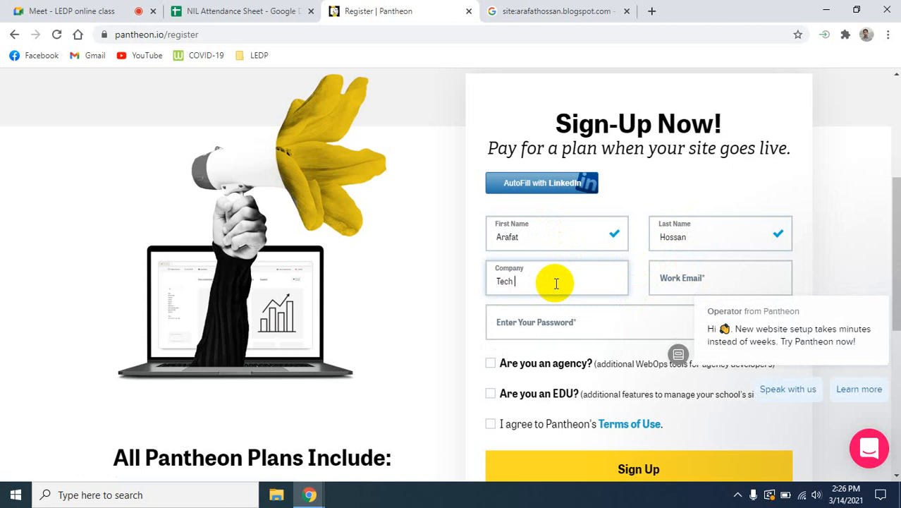
type(" Crunch")
left_click(682, 278)
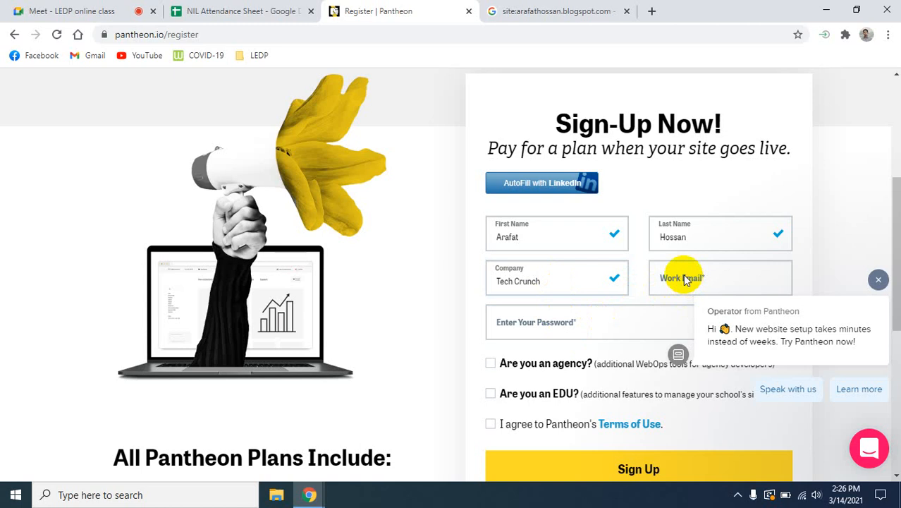
left_click(879, 278)
left_click(735, 285)
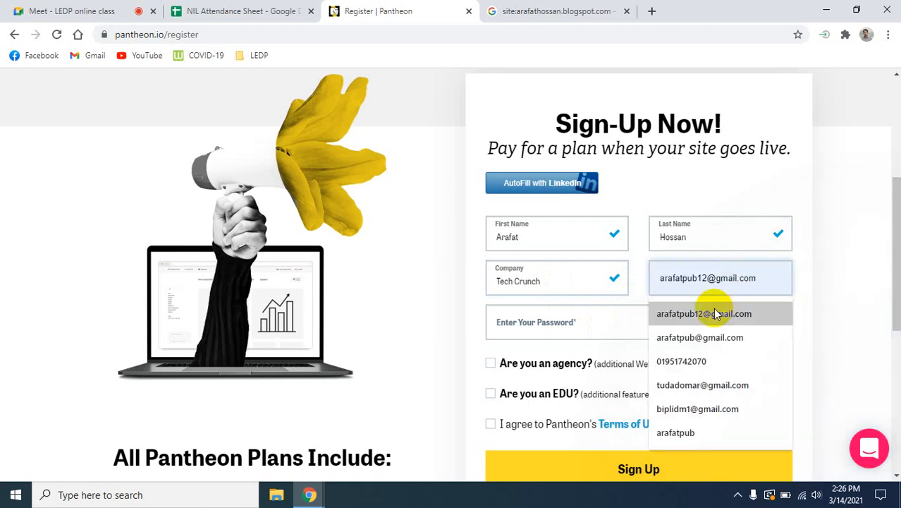
left_click(712, 309)
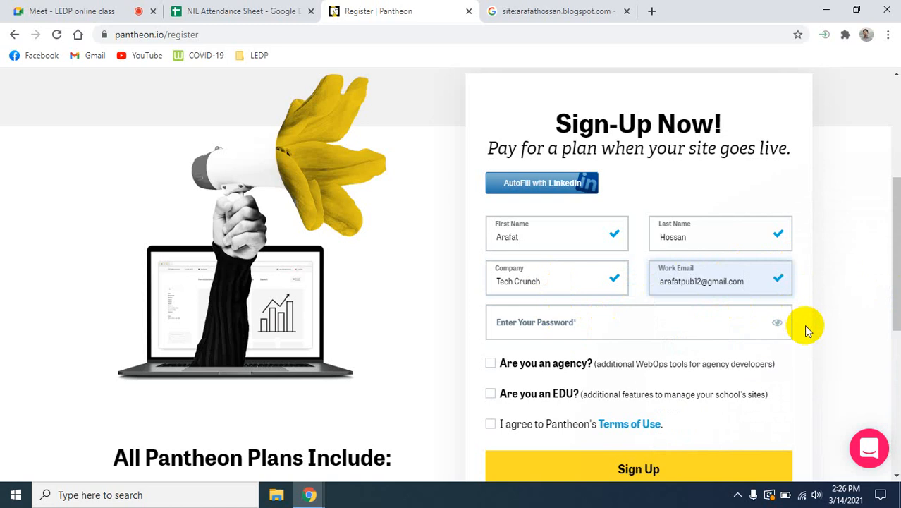
- Enter the account password in the sign-up form
left_click(610, 322)
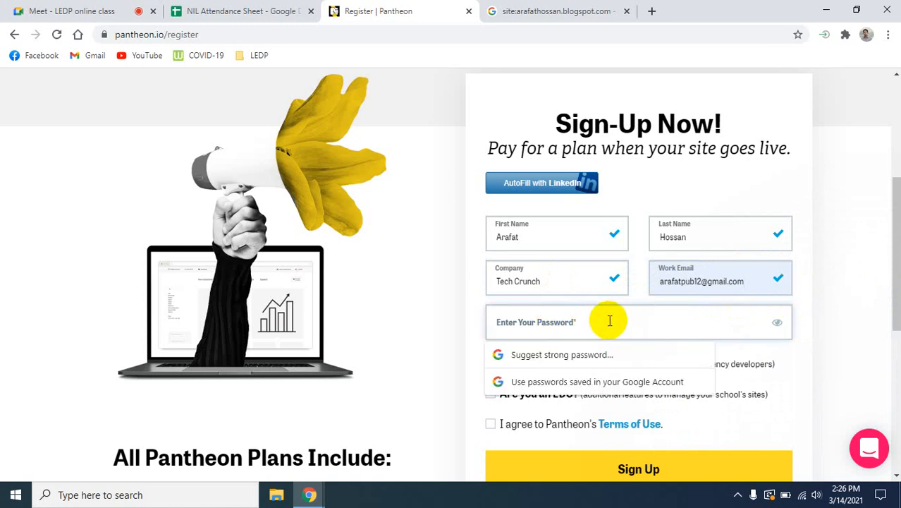
type("aaa")
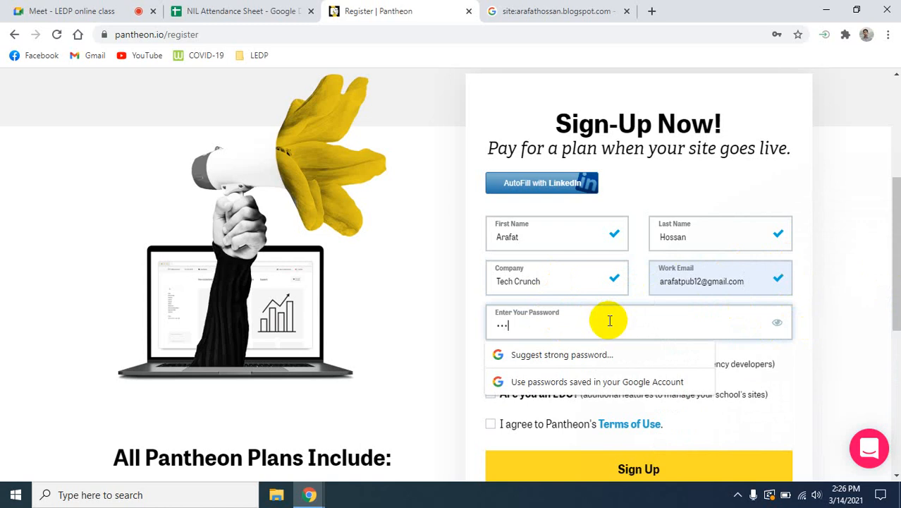
type("aaaaaaaaa")
left_click(843, 311)
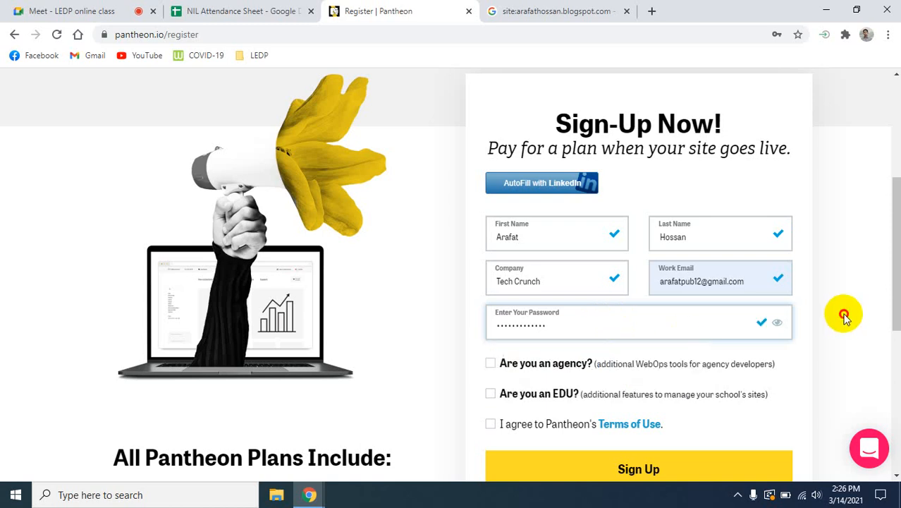
- Mark the account as an agency and agree to Pantheon's Terms of Use
scroll(834, 335, "down", 1)
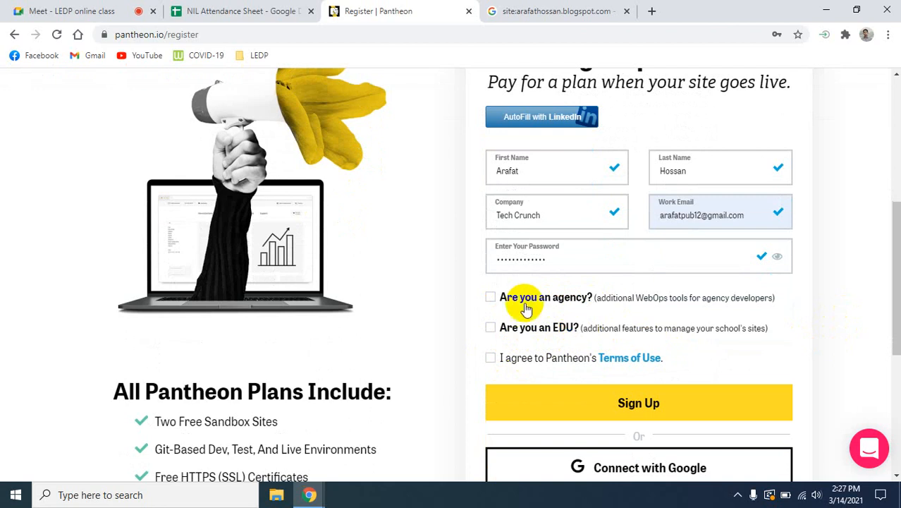
left_click(493, 297)
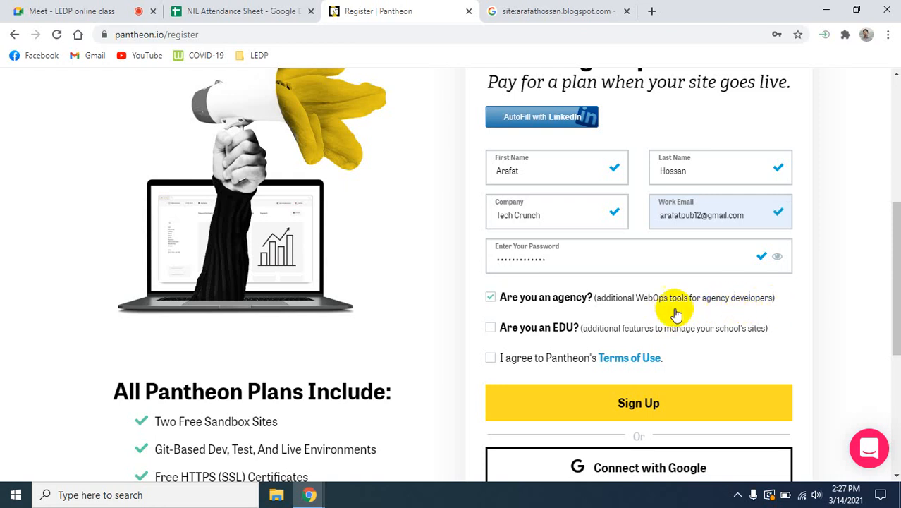
left_click(492, 359)
- Submit the completed sign-up form to create the Pantheon account
scroll(726, 338, "down", 1)
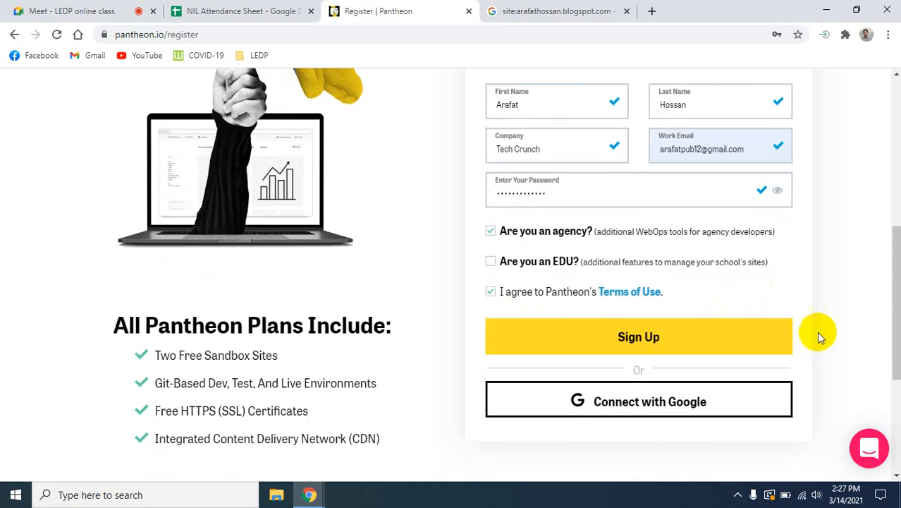
left_click(617, 336)
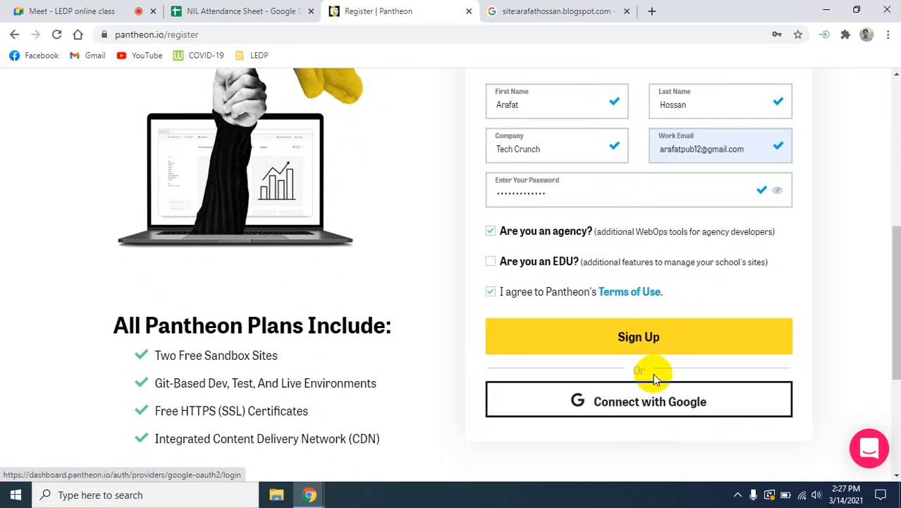
left_click(640, 341)
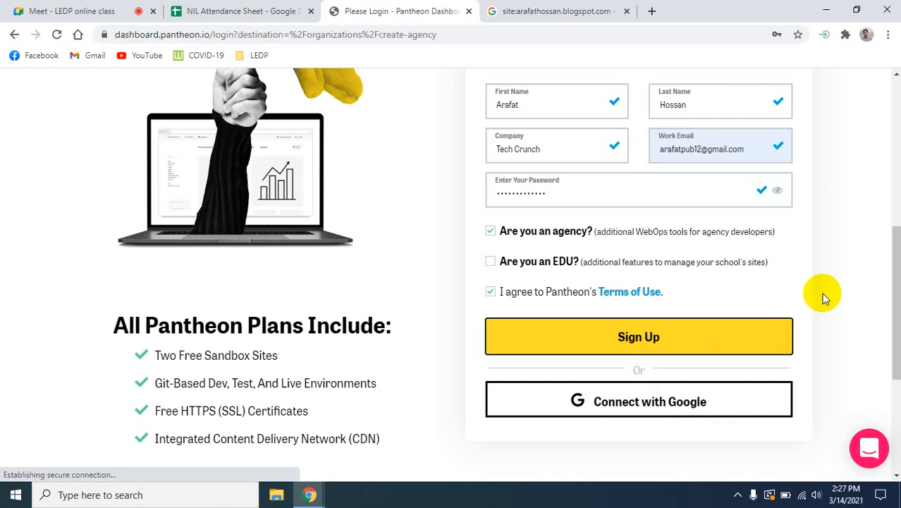
left_click(791, 282)
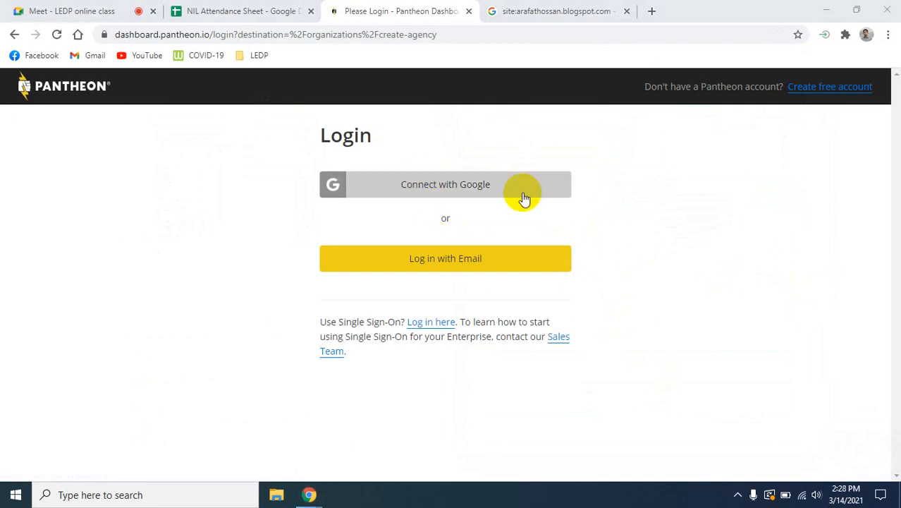
- Choose email login for the Pantheon dashboard and enter the account's email address
left_click(446, 267)
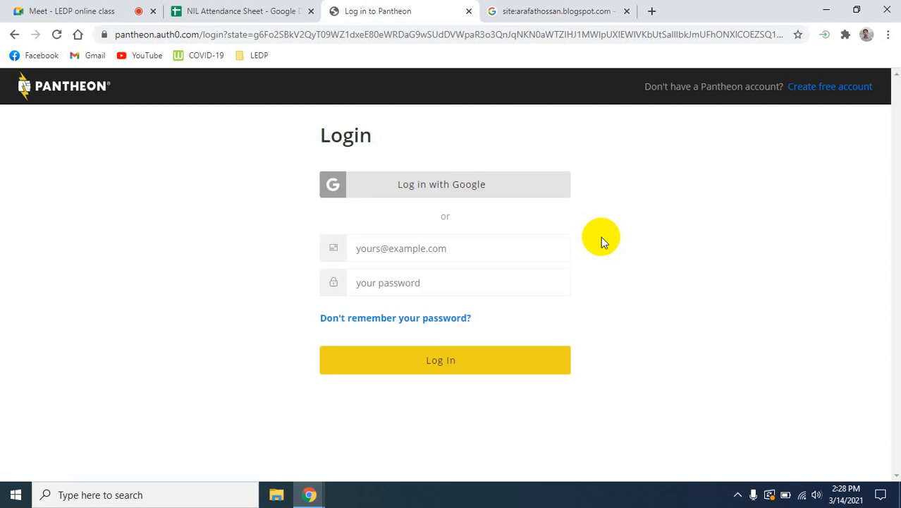
left_click(437, 248)
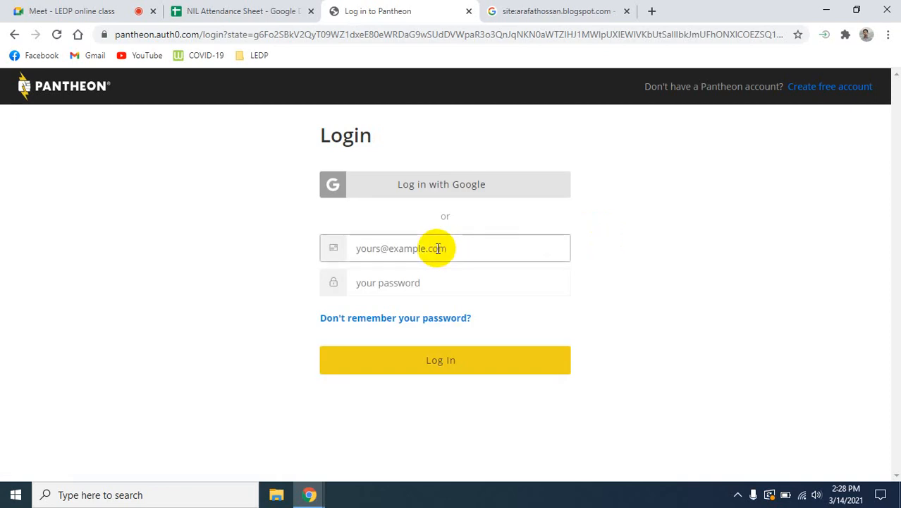
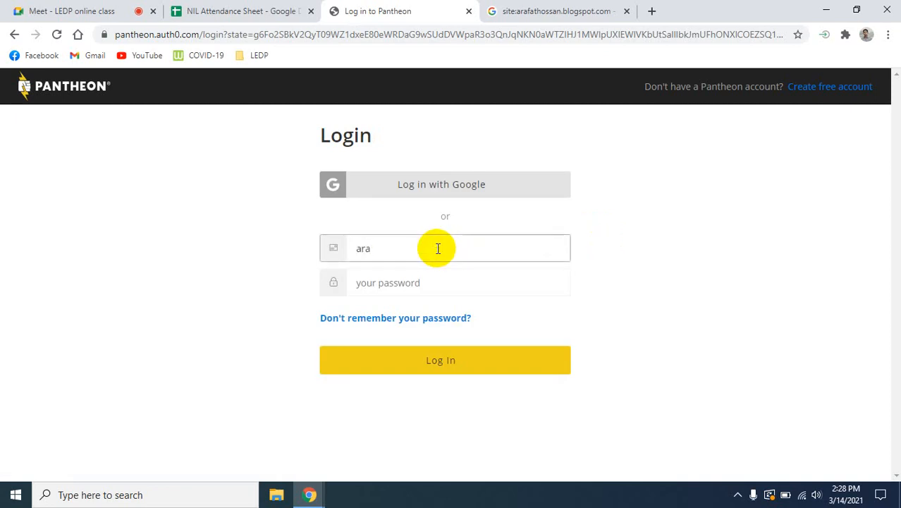
- Enter the account password in the Pantheon login form
left_click(426, 288)
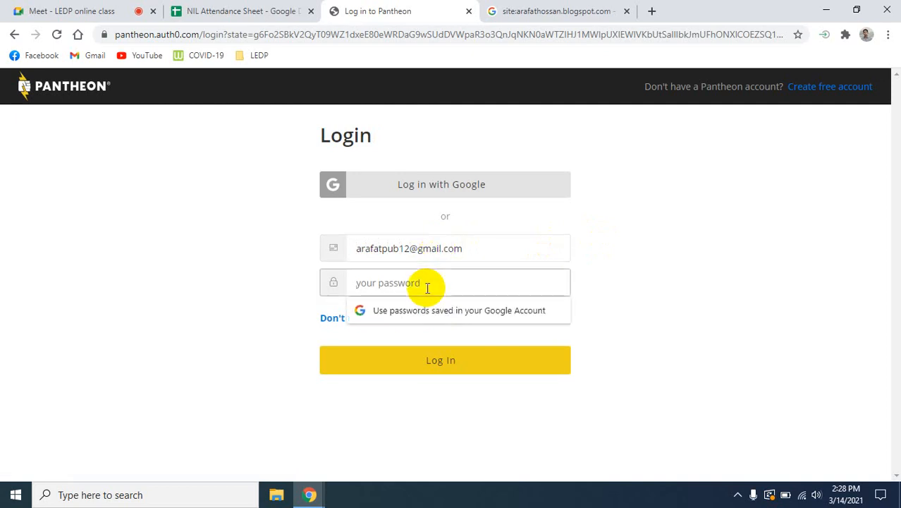
type("•")
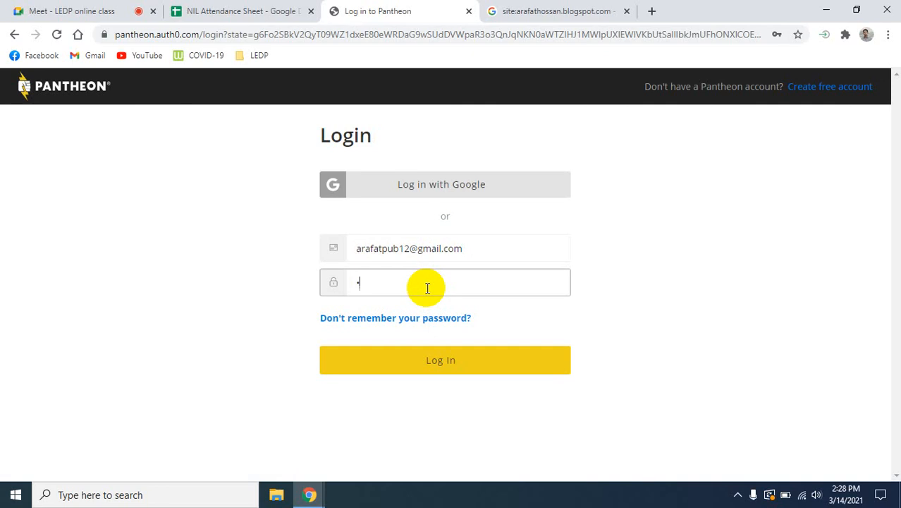
type("••••••••••")
- Switch to the Google Meet call, unmute the microphone, and return to the Pantheon login form
left_click(105, 8)
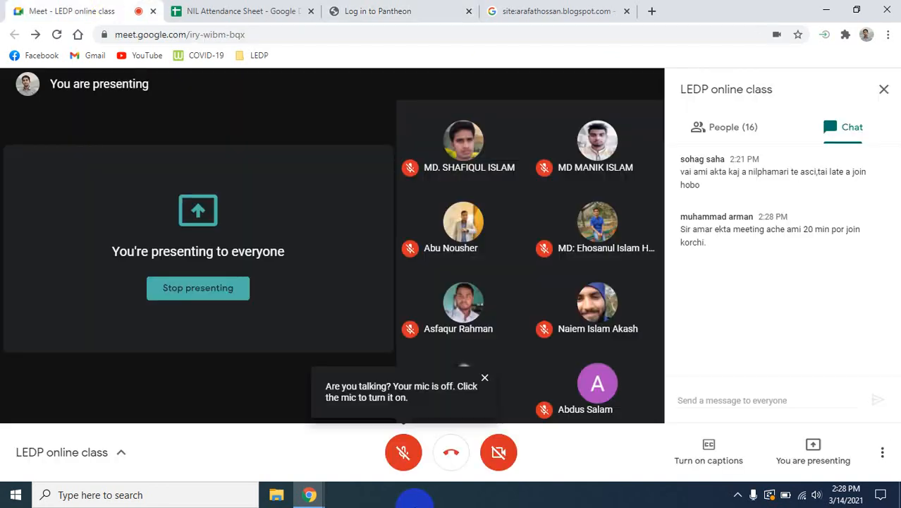
left_click(408, 451)
left_click(564, 10)
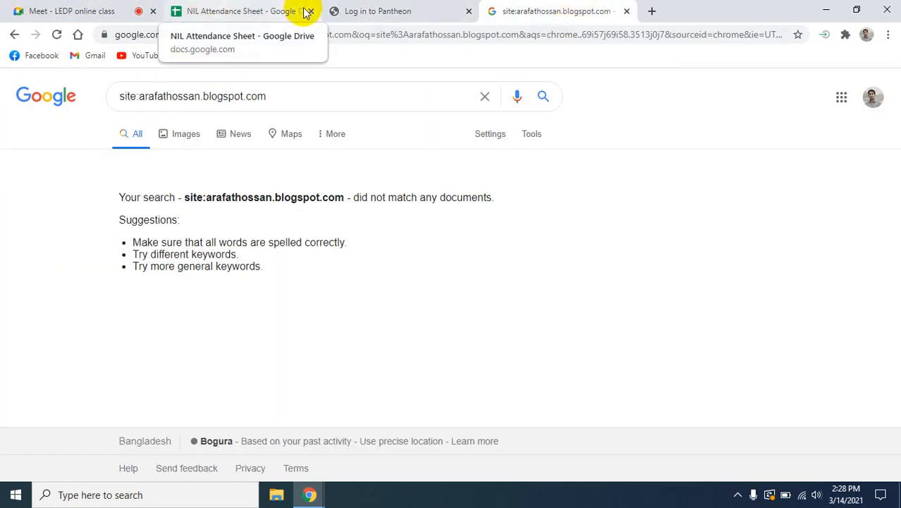
left_click(374, 10)
left_click(499, 10)
left_click(233, 8)
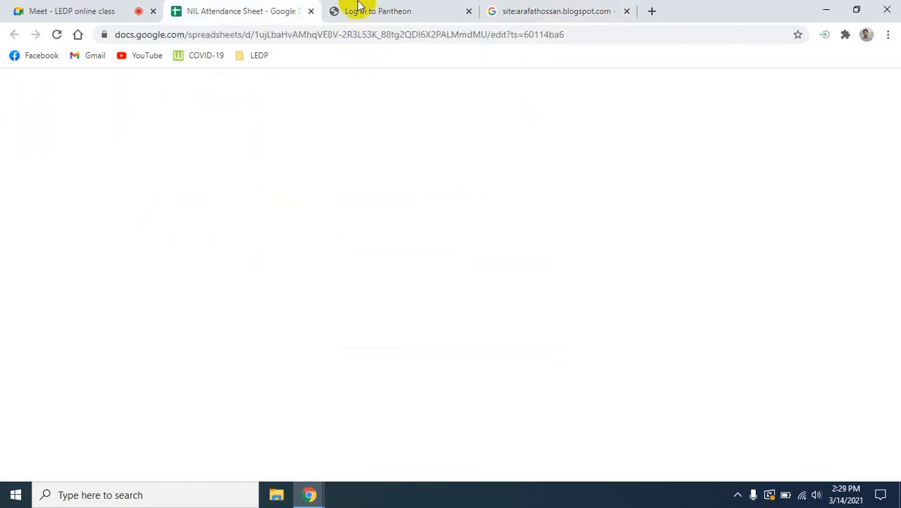
left_click(356, 9)
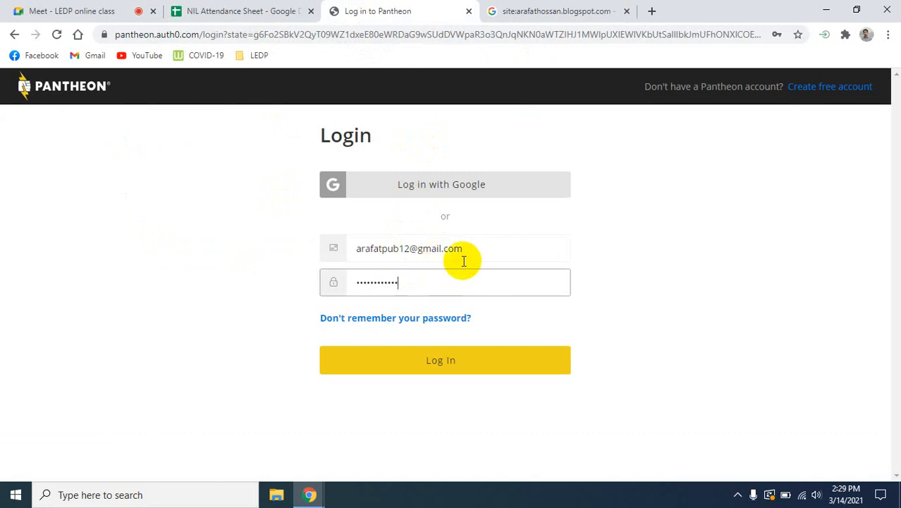
- Replace the password in the login form with a fresh entry of the account password and log in
double_click(415, 284)
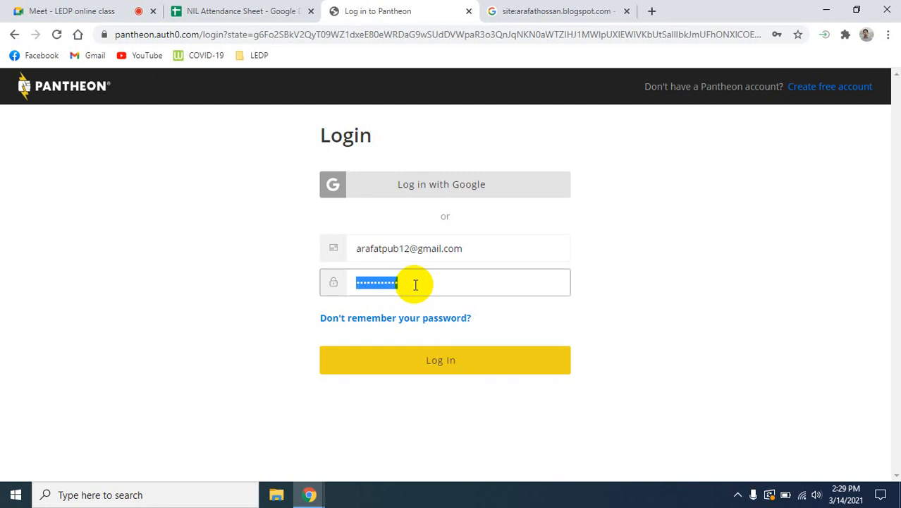
type("a••••••")
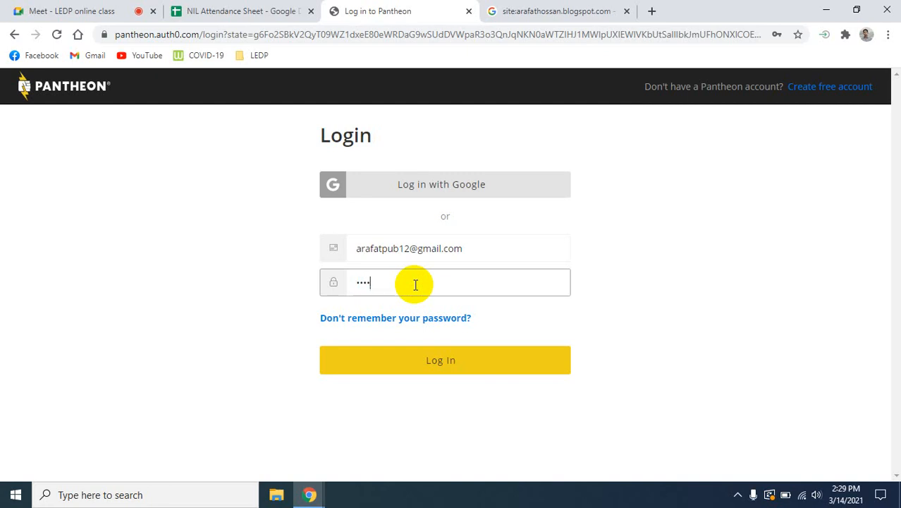
type("••••••")
left_click(438, 371)
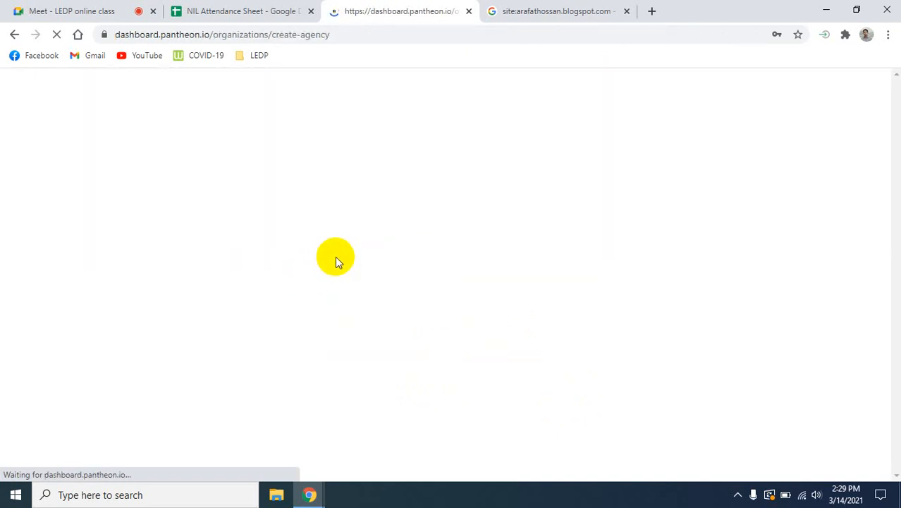
- Copy the Pantheon create-agency page address and paste it into the Google Meet chat message
left_click(212, 35)
key("ctrl+c")
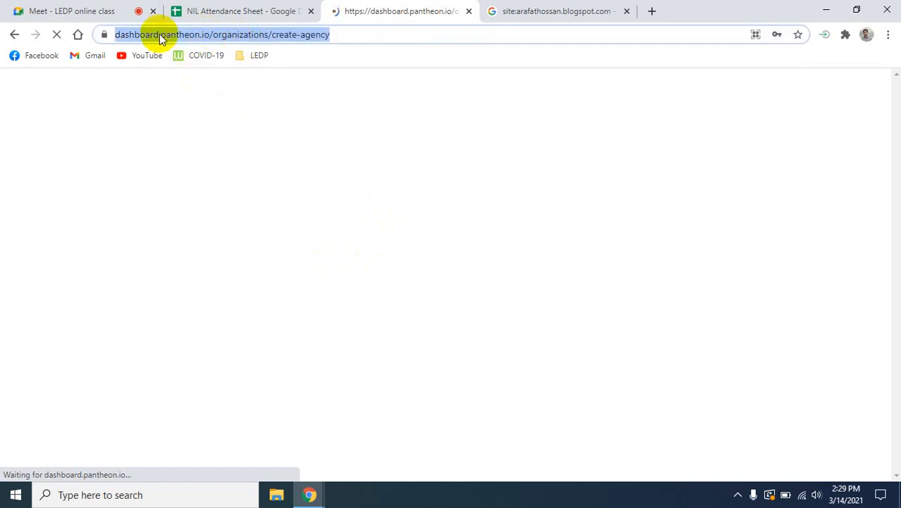
key("ctrl+1")
left_click(720, 400)
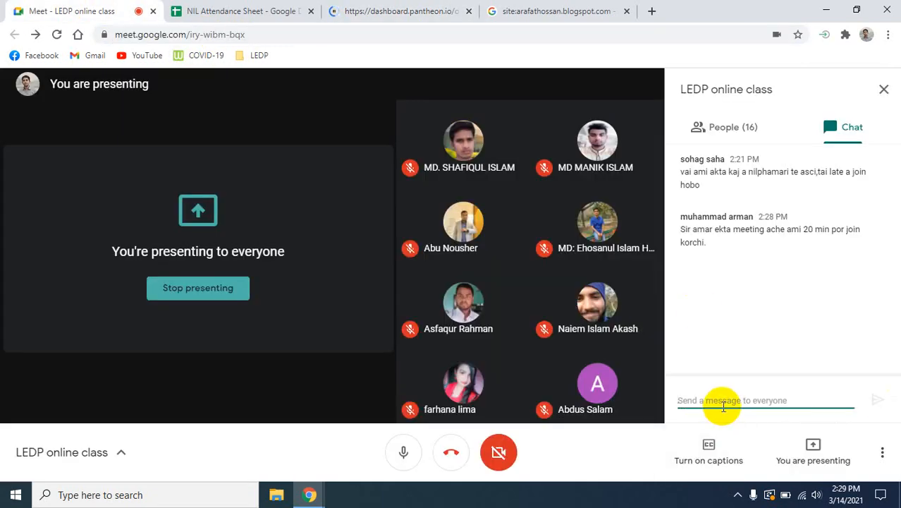
key("ctrl+v")
mouse_move(787, 399)
left_mouse_down()
mouse_move(681, 408)
mouse_move(773, 400)
mouse_move(796, 388)
left_mouse_up()
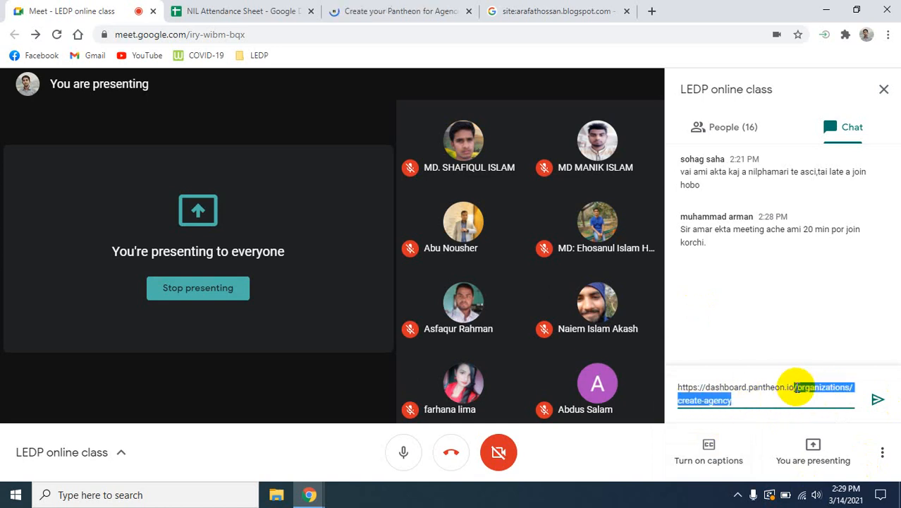
key("BackSpace")
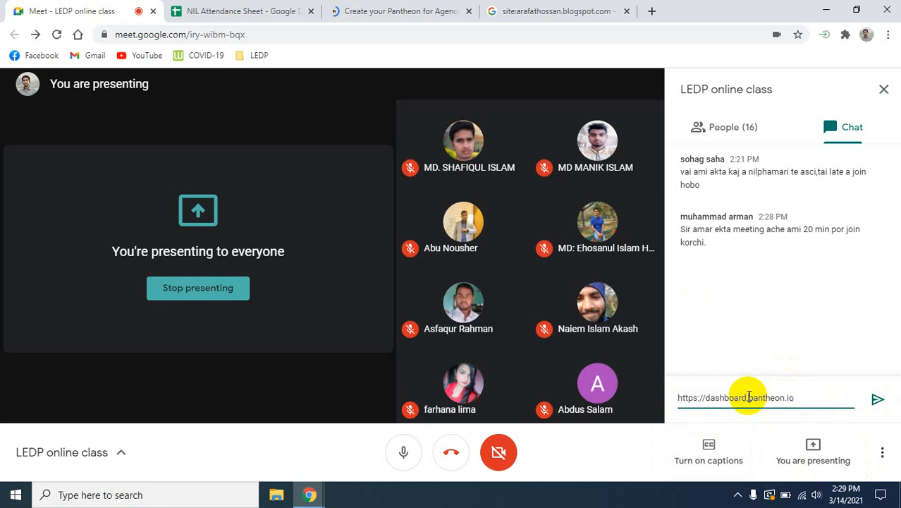
key("BackSpace")
key("BackSpace")
key("BackSpace")
key("BackSpace")
key("BackSpace")
key("BackSpace")
key("BackSpace")
key("BackSpace")
key("BackSpace")
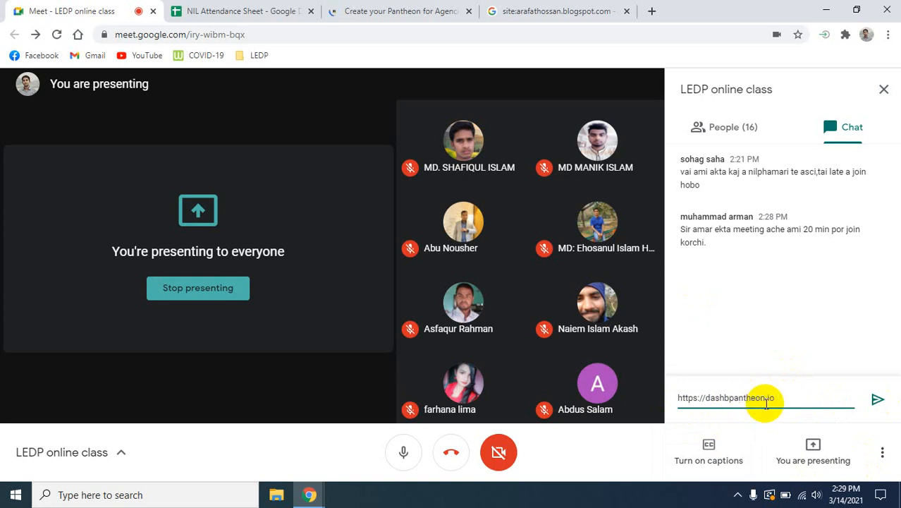
key("BackSpace")
key("Return")
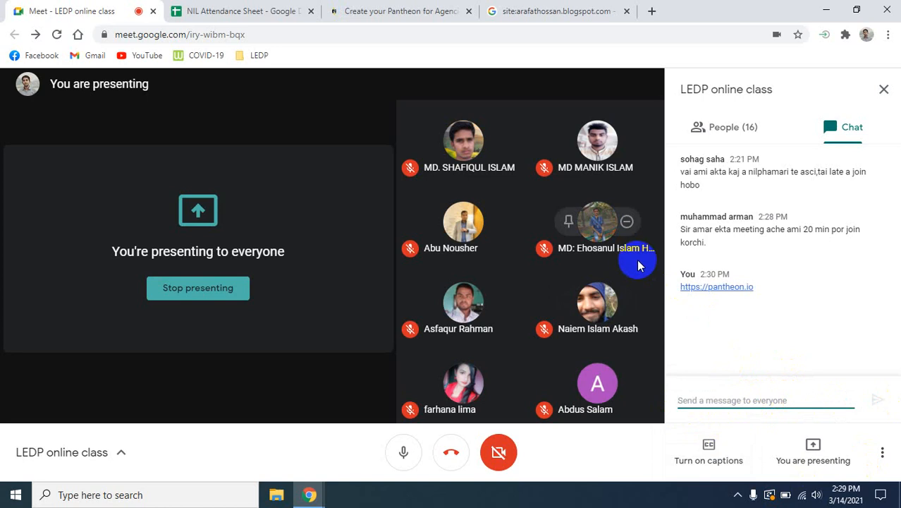
- Return to the Pantheon agency sign-up page and examine which fields the form requires
left_click(358, 11)
left_click(775, 281)
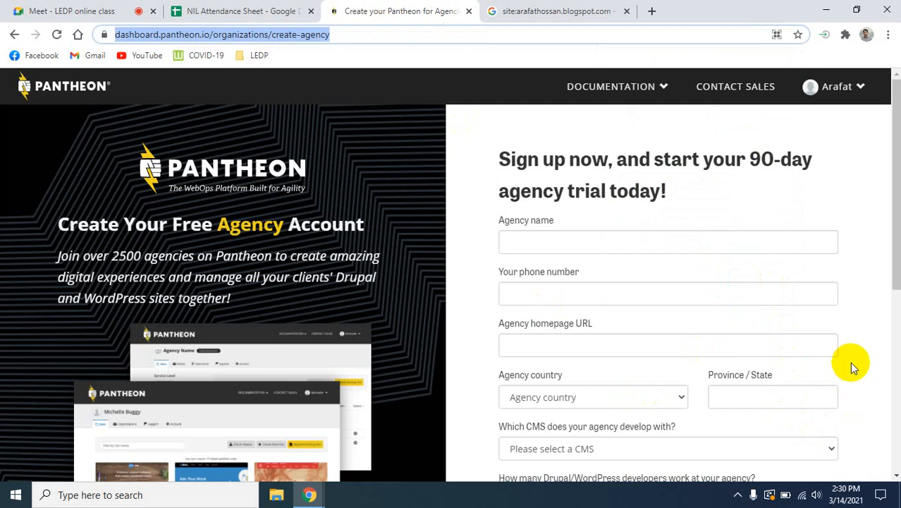
scroll(850, 362, "down", 3)
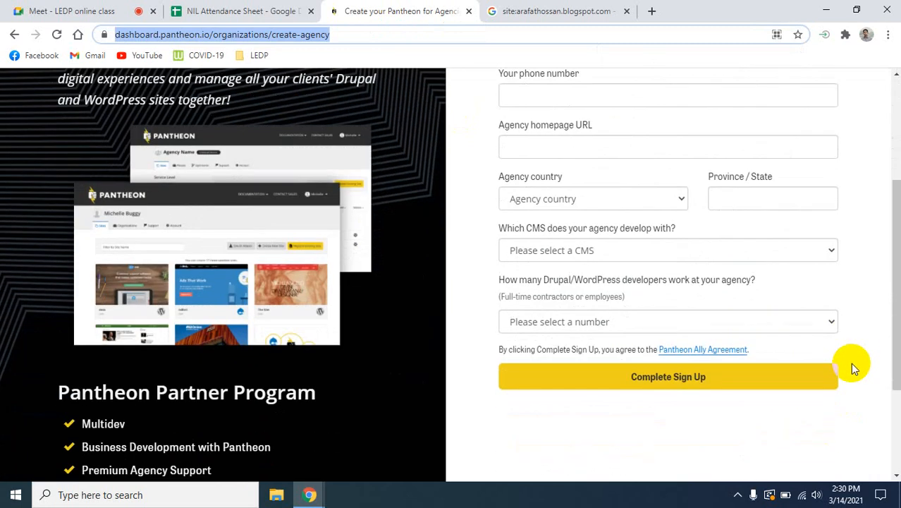
scroll(850, 363, "down", 1)
scroll(851, 362, "up", 4)
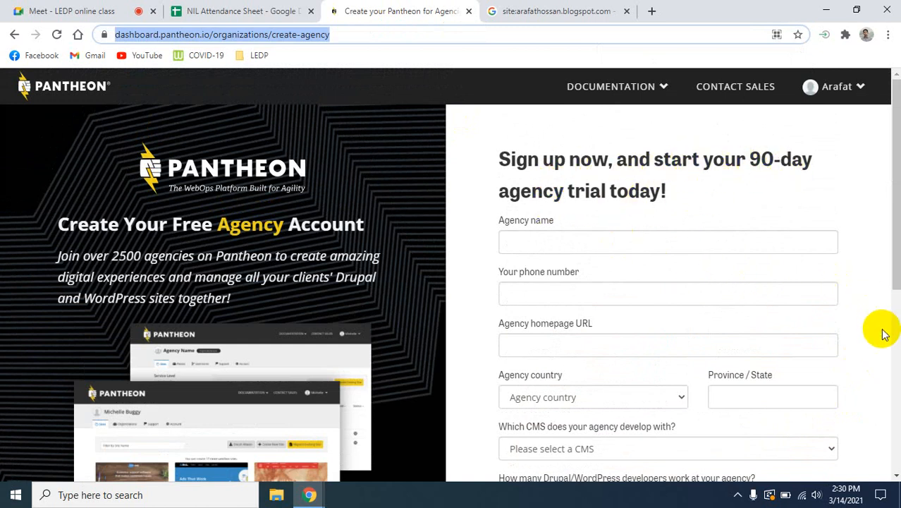
scroll(881, 337, "down", 1)
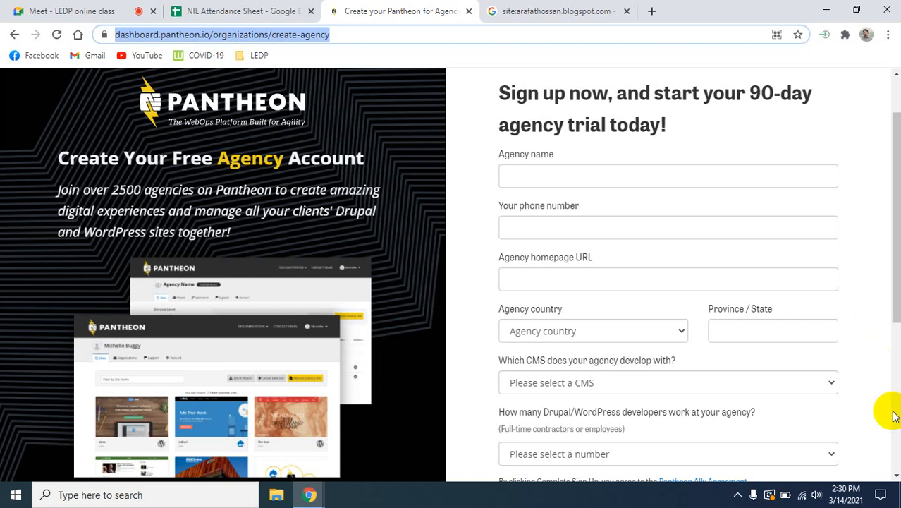
left_click(526, 176)
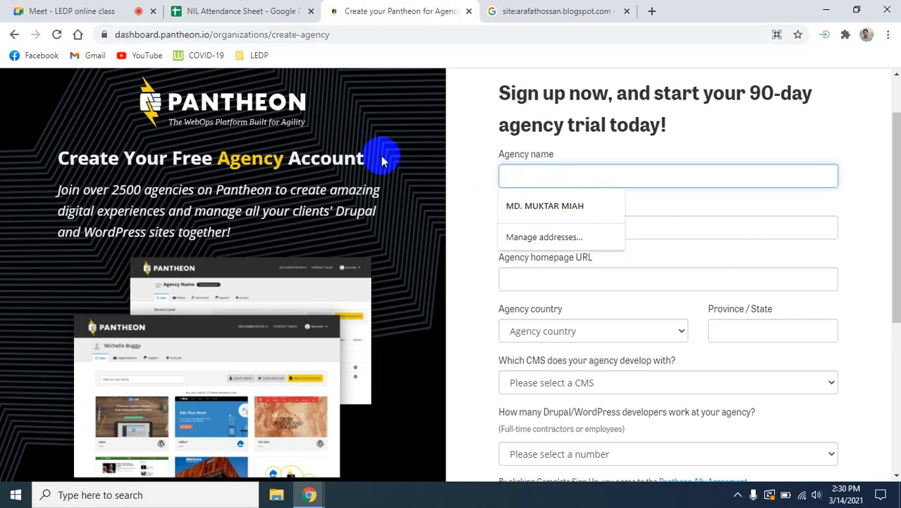
left_click(66, 6)
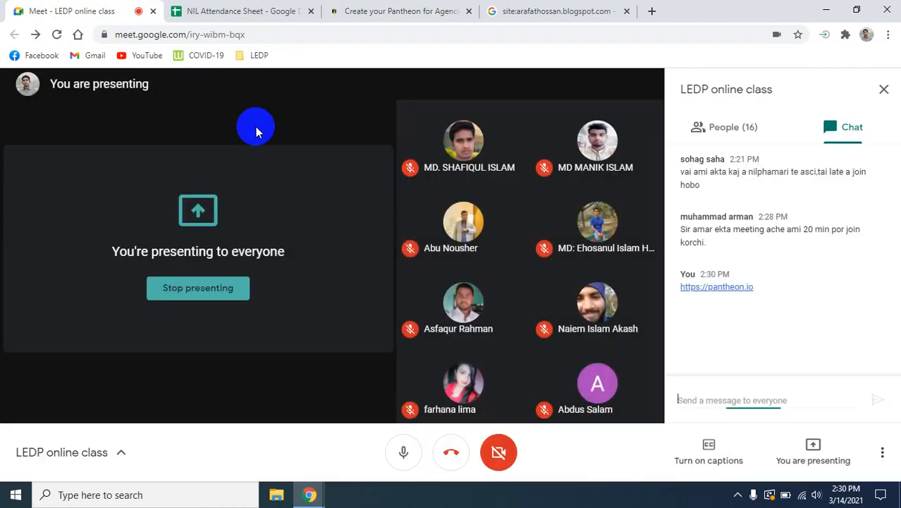
left_click(557, 12)
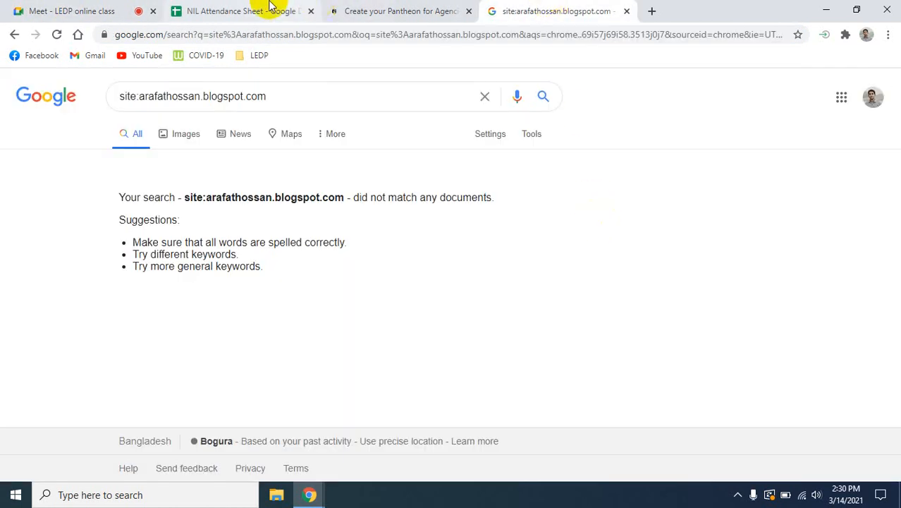
left_click(222, 11)
- Return to the Pantheon agency sign-up form and set the agency name to Tech Crunch
left_click(406, 10)
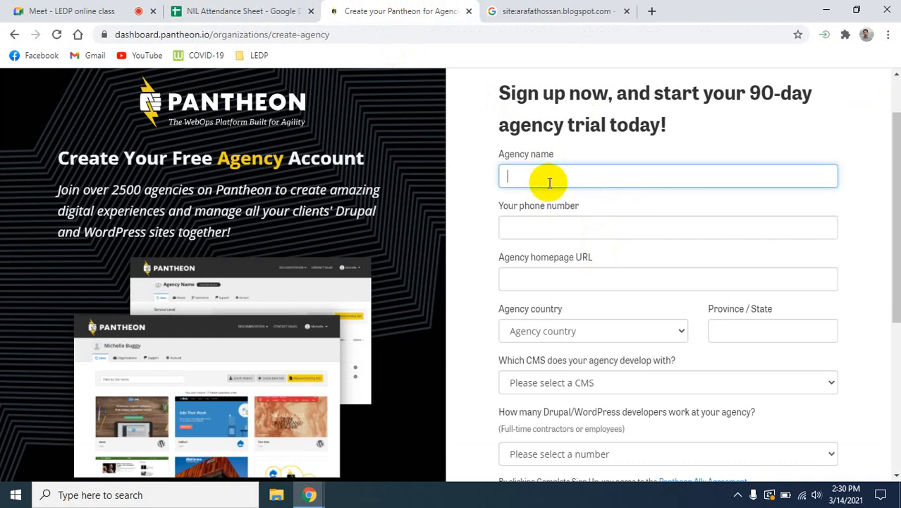
type("Tech Crunch")
- Select WordPress as the agency's CMS and 0 as the number of developers, and enter the phone number
scroll(662, 282, "down", 4)
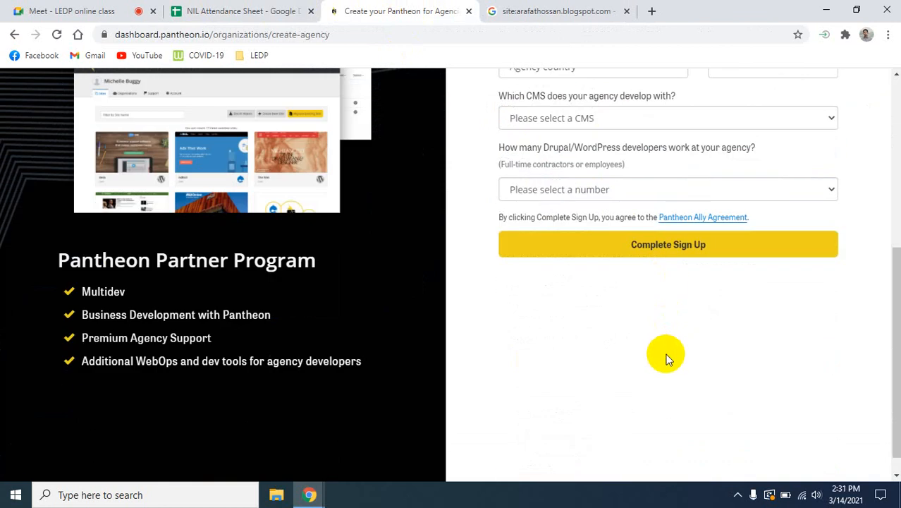
scroll(666, 356, "up", 1)
scroll(667, 358, "up", 3)
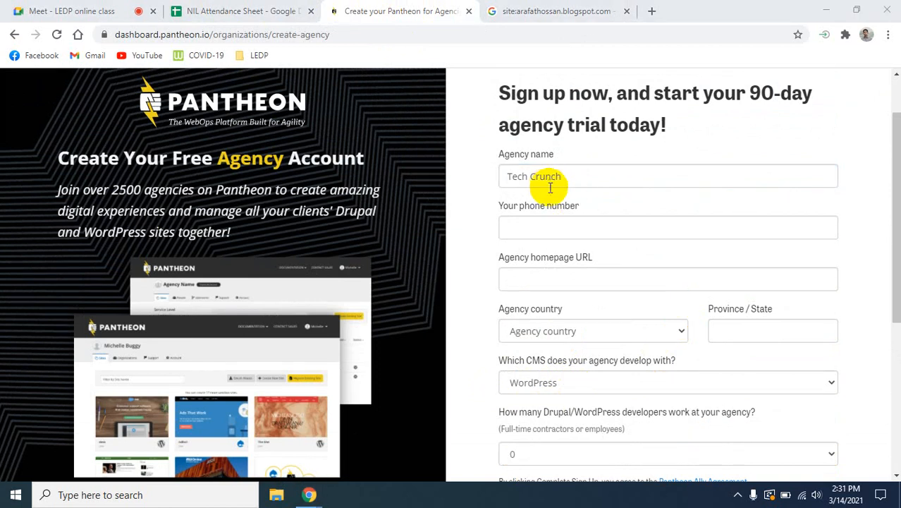
left_click(558, 228)
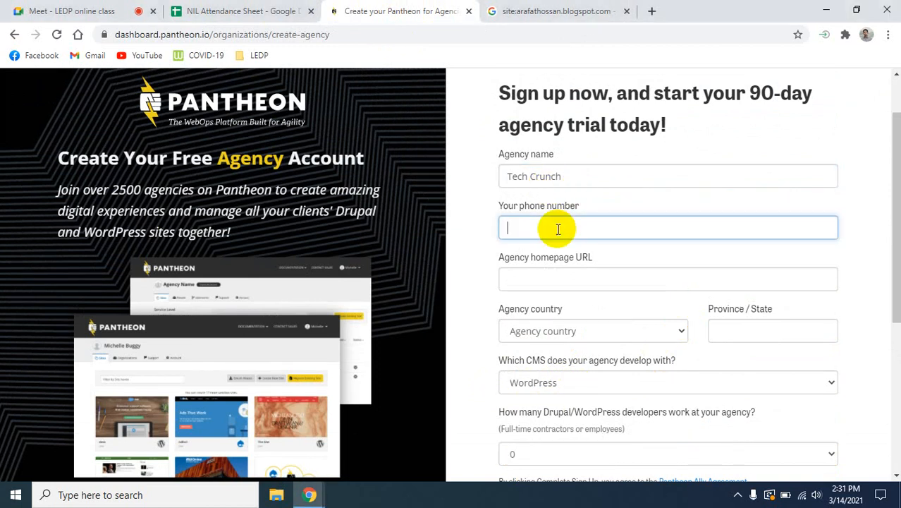
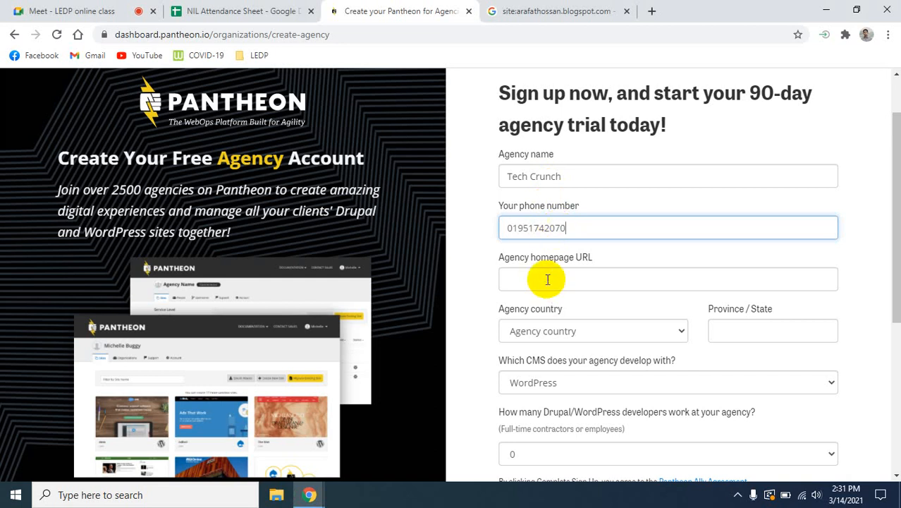
- Copy the personal Blogspot blog's address in a new browser tab and paste it as the agency homepage URL
left_click(547, 279)
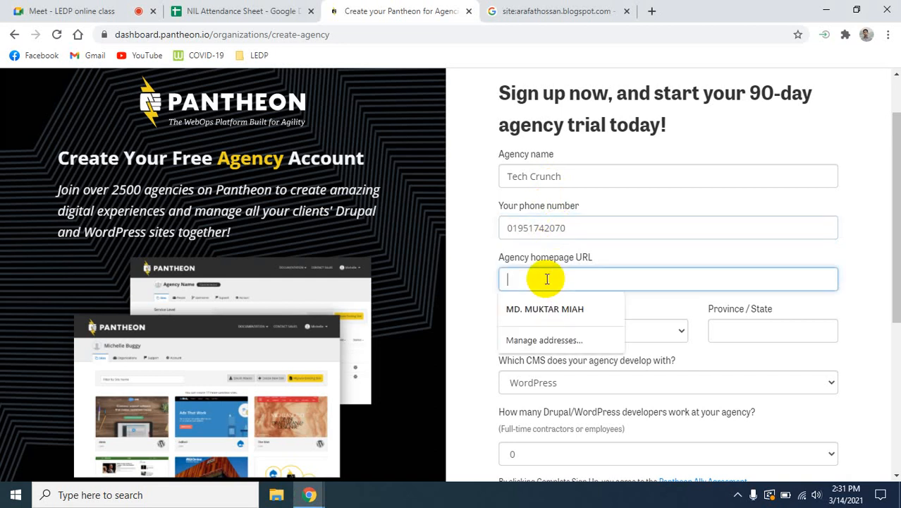
left_click(651, 11)
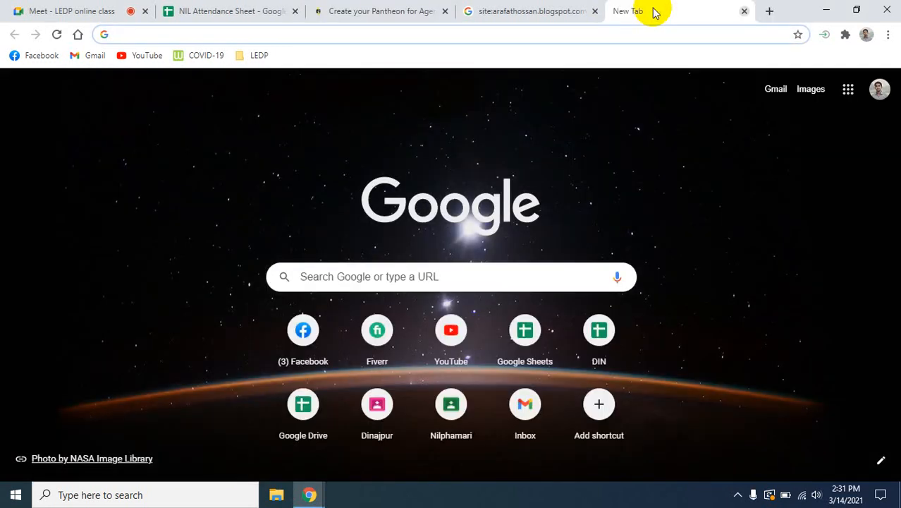
type("ar")
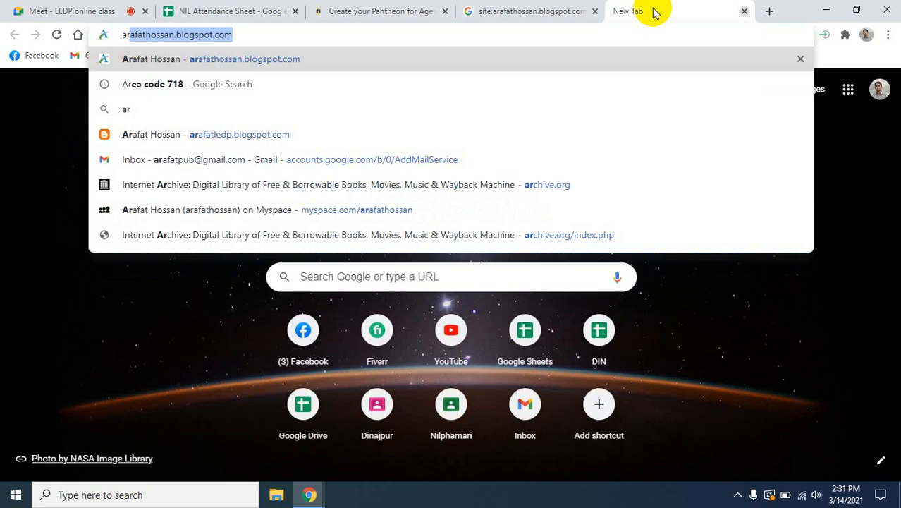
key("Right")
key("ctrl+a")
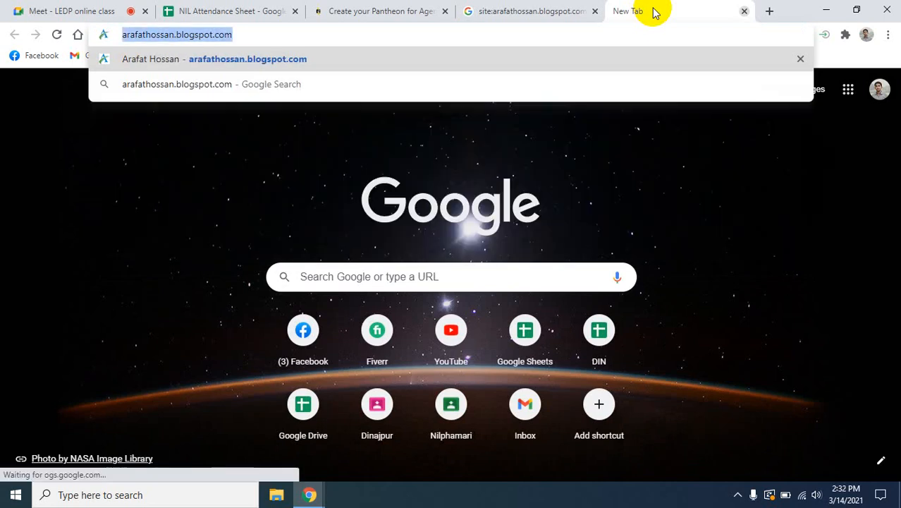
type("https://dashboard.pantheon.io/organizations/create-agency")
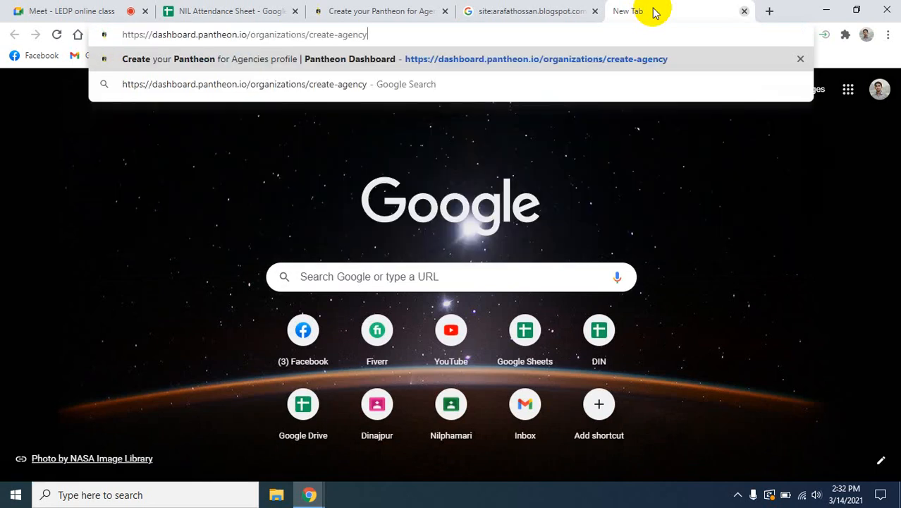
key("ctrl+z")
key("ctrl+c")
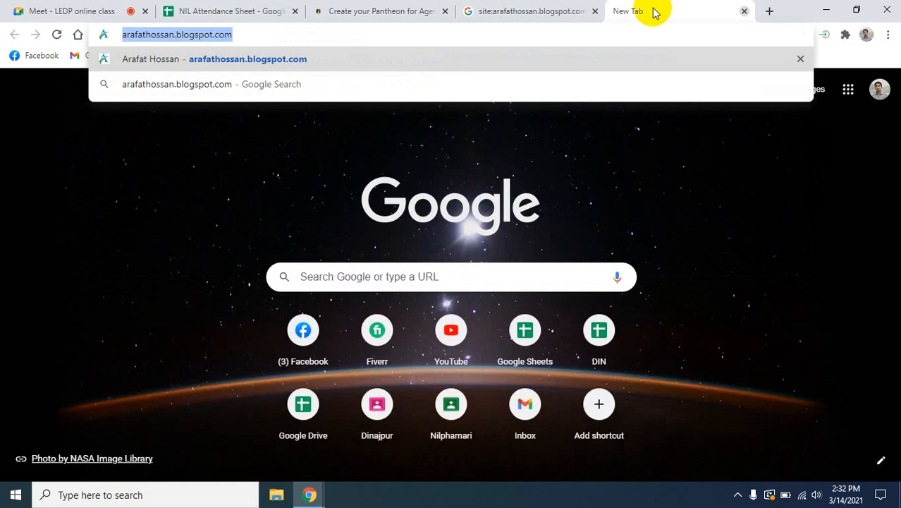
left_click(346, 11)
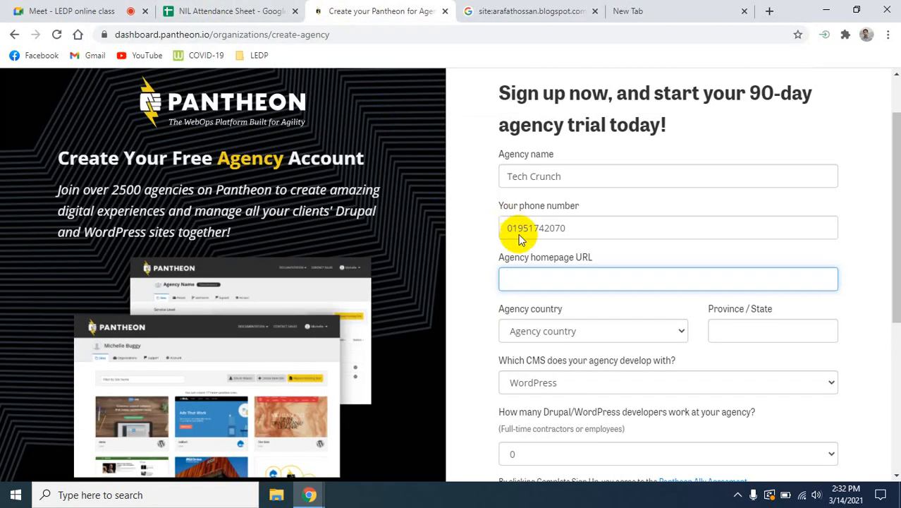
key("ctrl+v")
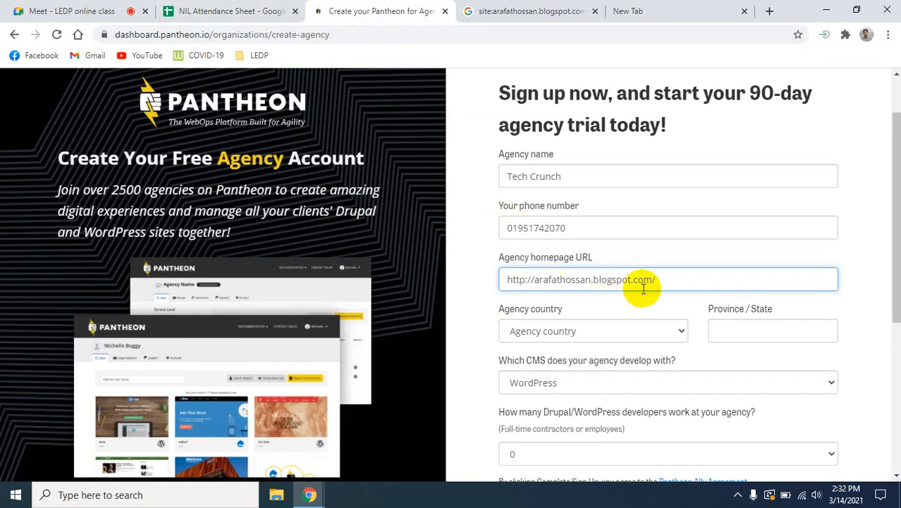
- Set the agency country to Bangladesh
left_click(642, 331)
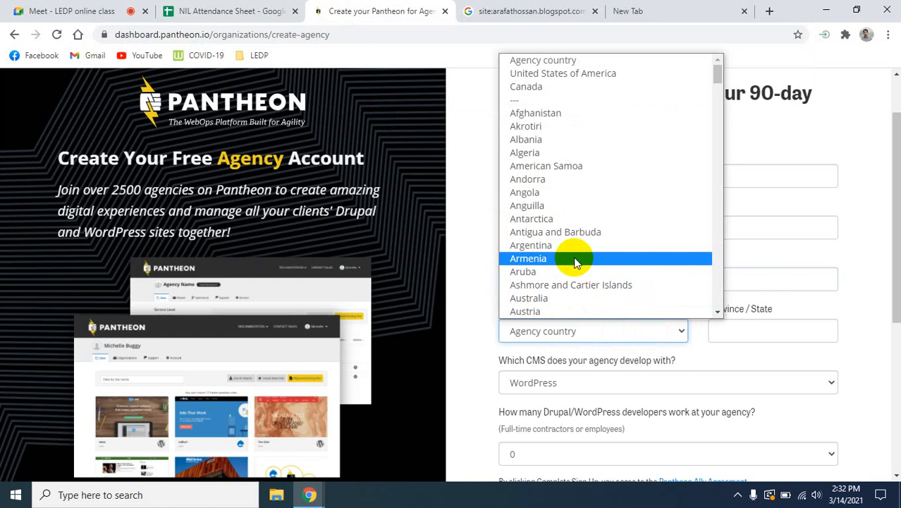
scroll(569, 233, "down", 4)
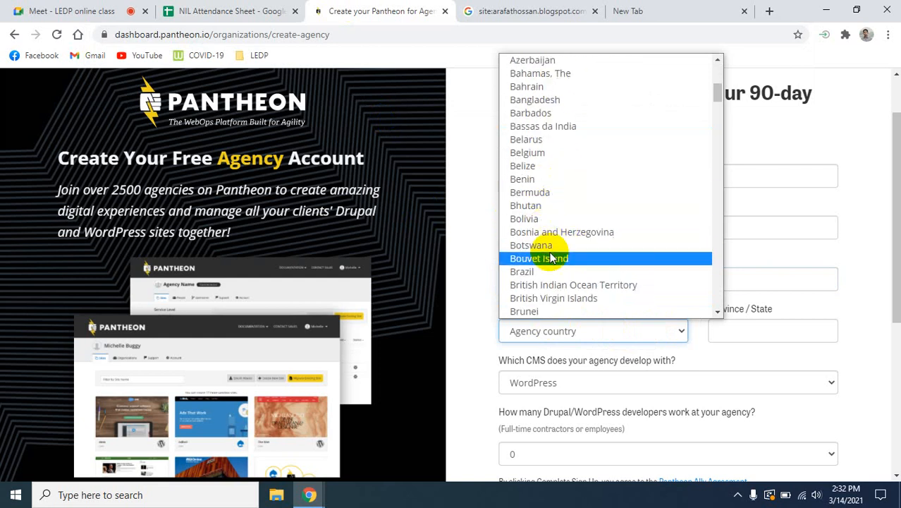
scroll(553, 298, "down", 3)
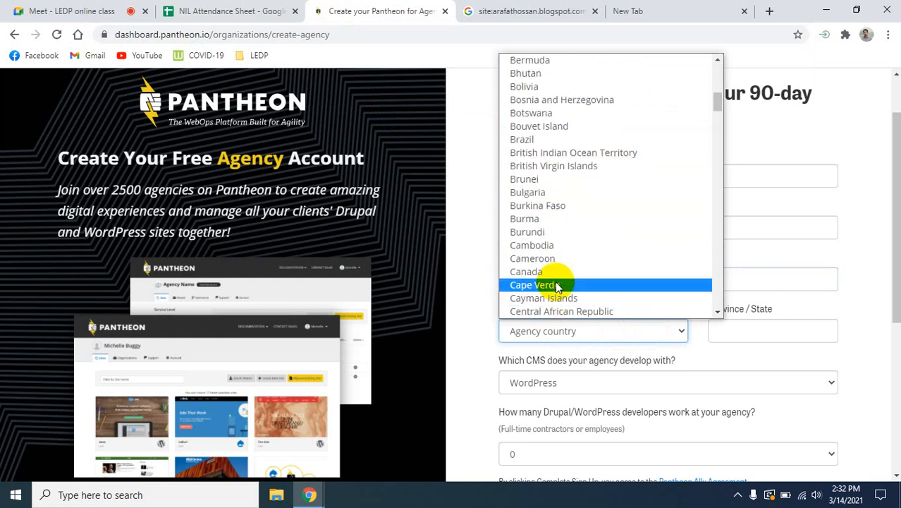
scroll(556, 281, "up", 6)
scroll(542, 282, "down", 2)
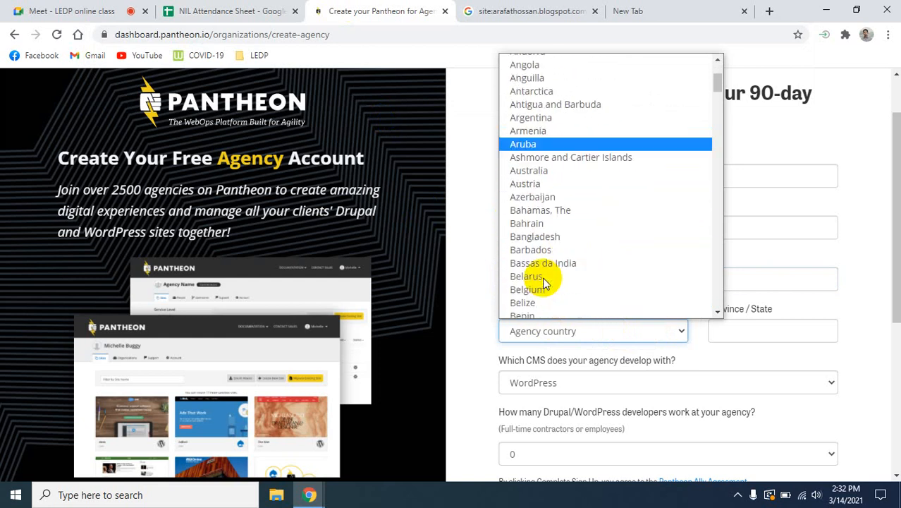
left_click(520, 236)
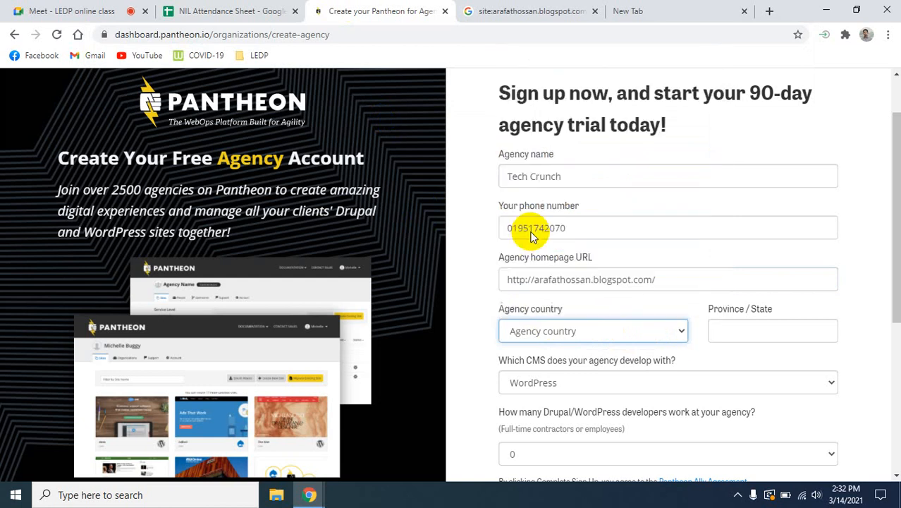
left_click(750, 328)
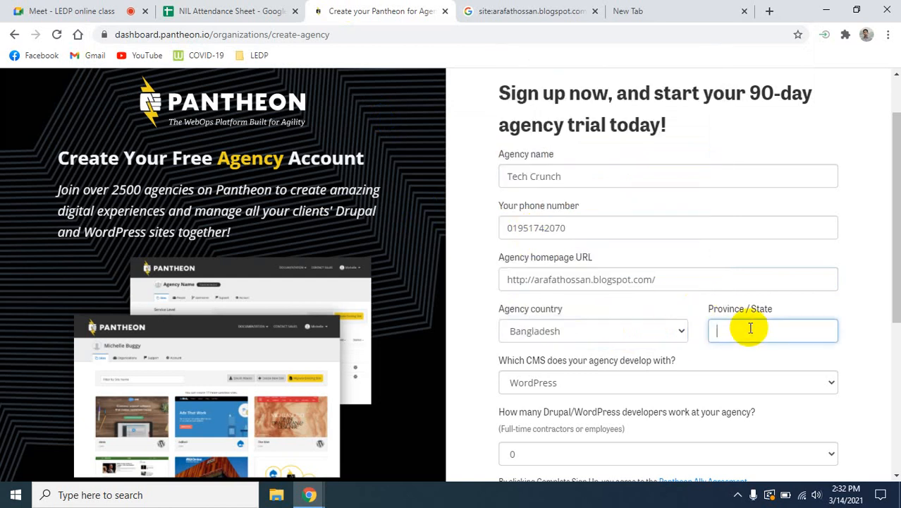
- Reselect WordPress as the agency's CMS and 0 as the number of developers, and complete the sign-up
scroll(679, 368, "down", 1)
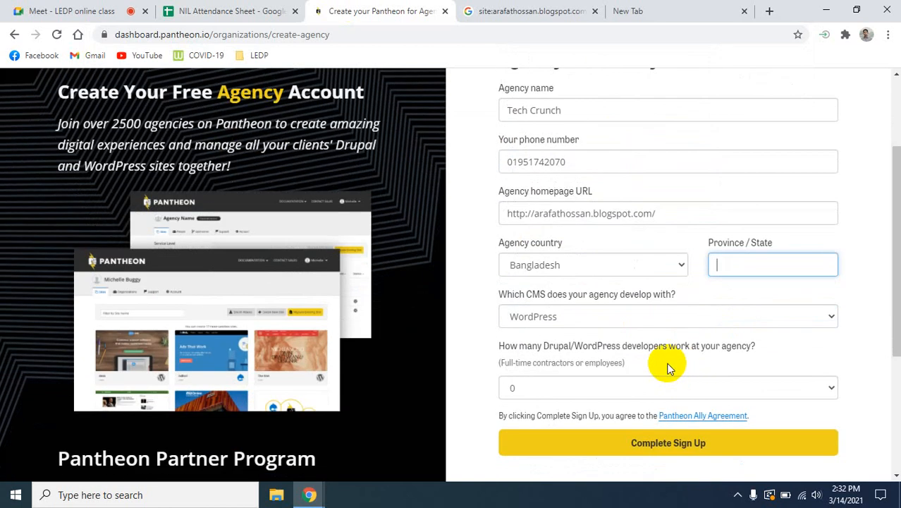
left_click(650, 316)
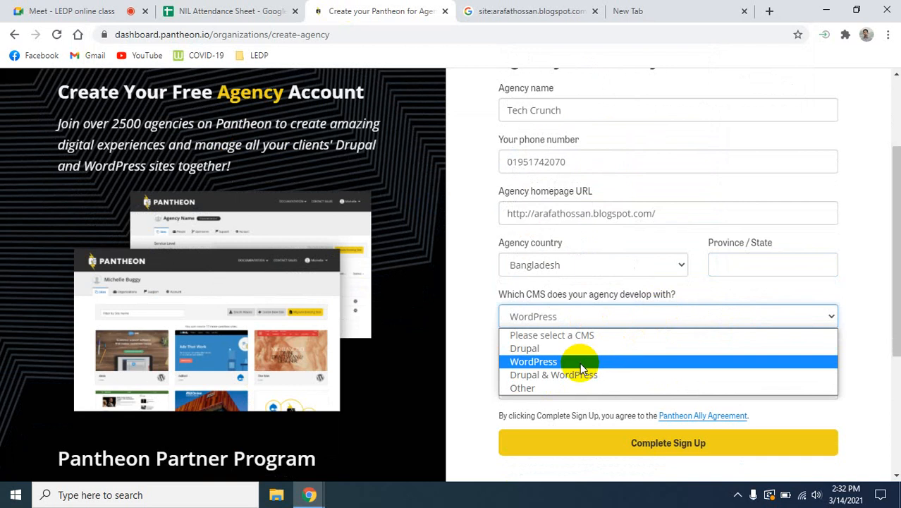
left_click(537, 363)
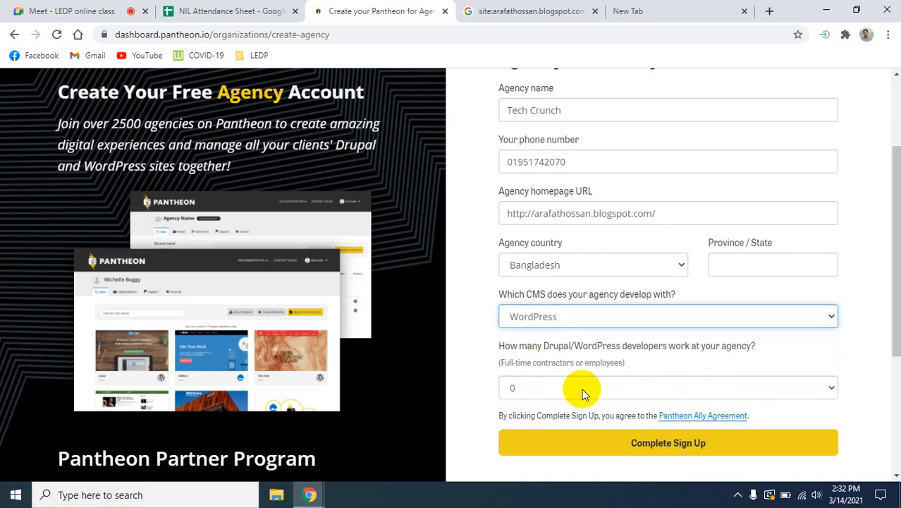
scroll(582, 393, "down", 2)
left_click(584, 261)
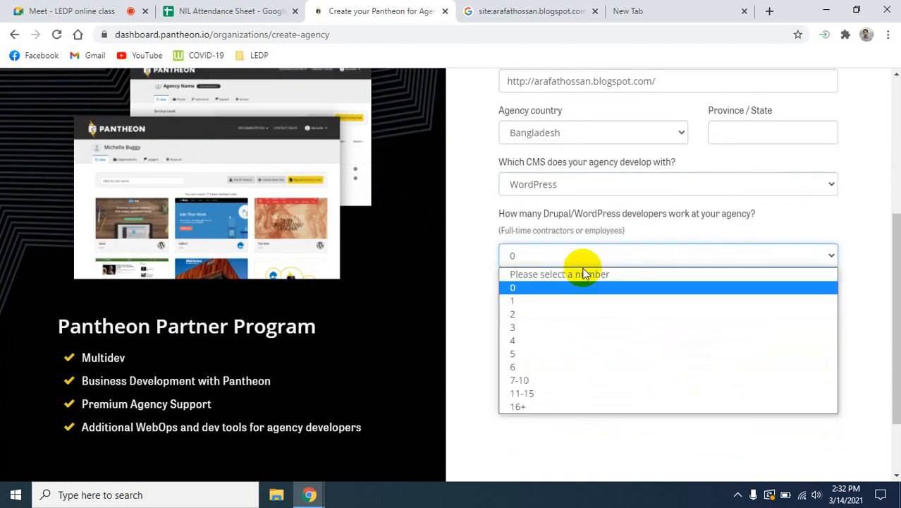
left_click(518, 288)
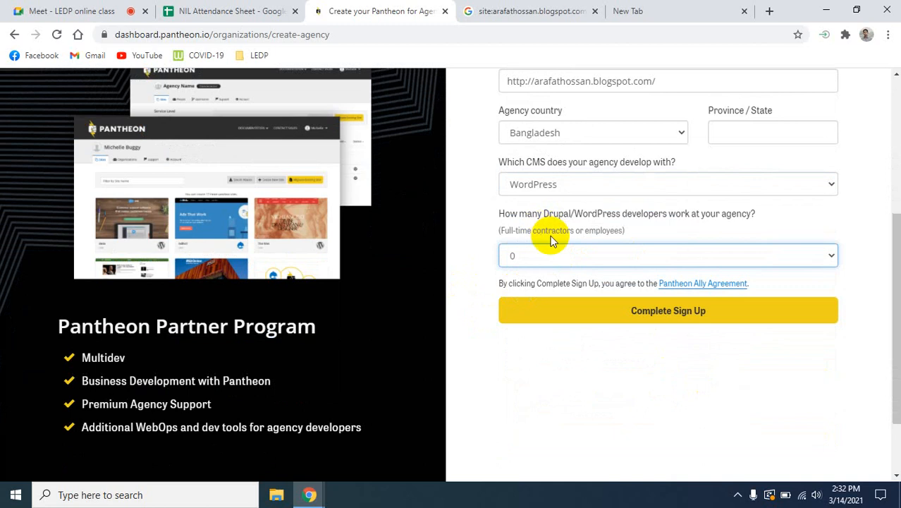
left_click(664, 318)
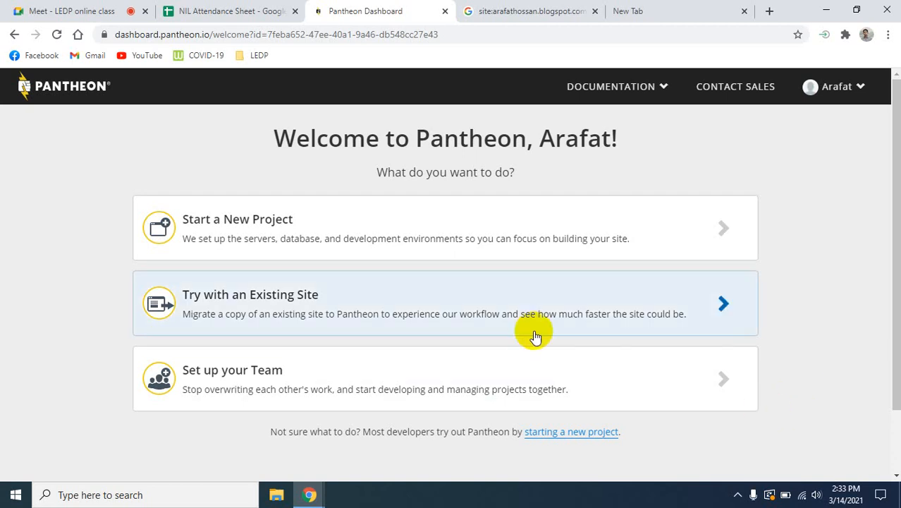
- Start a new project and try to create the Pantheon site with the owner's first name as site name, in the United States region
left_click(507, 243)
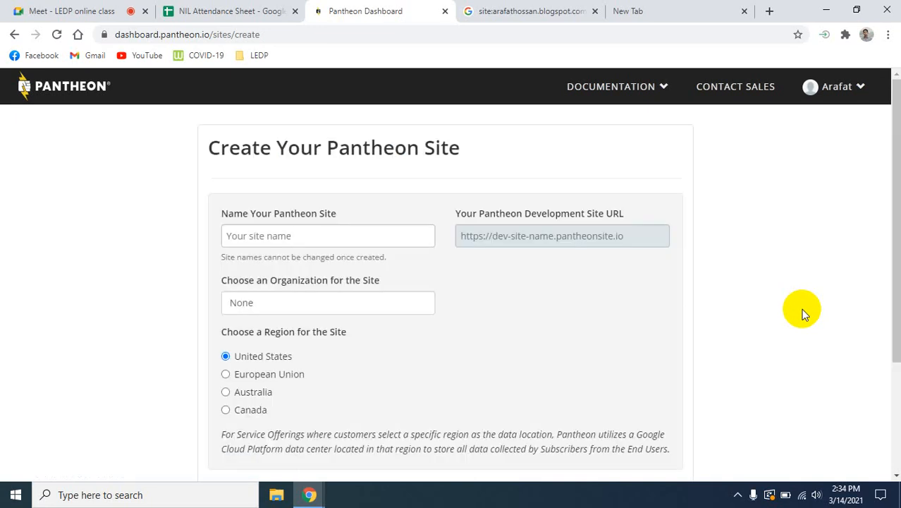
left_click(301, 234)
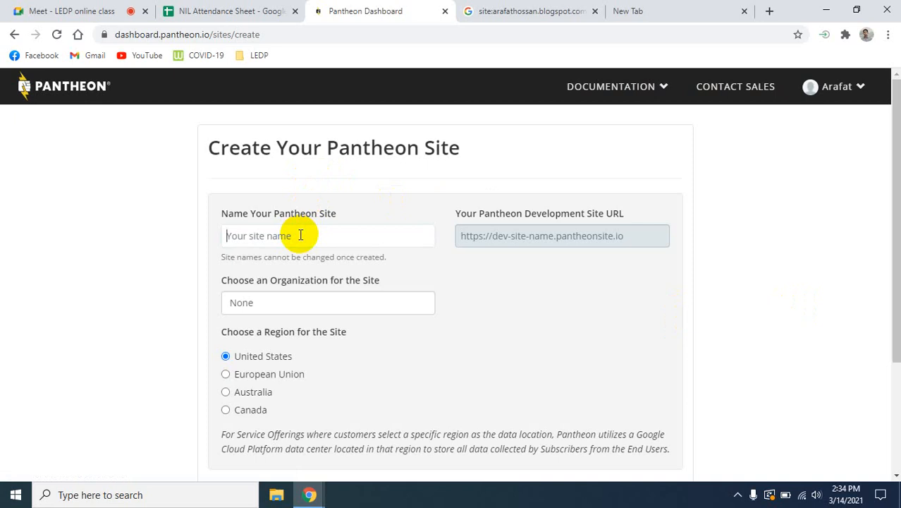
type("ara")
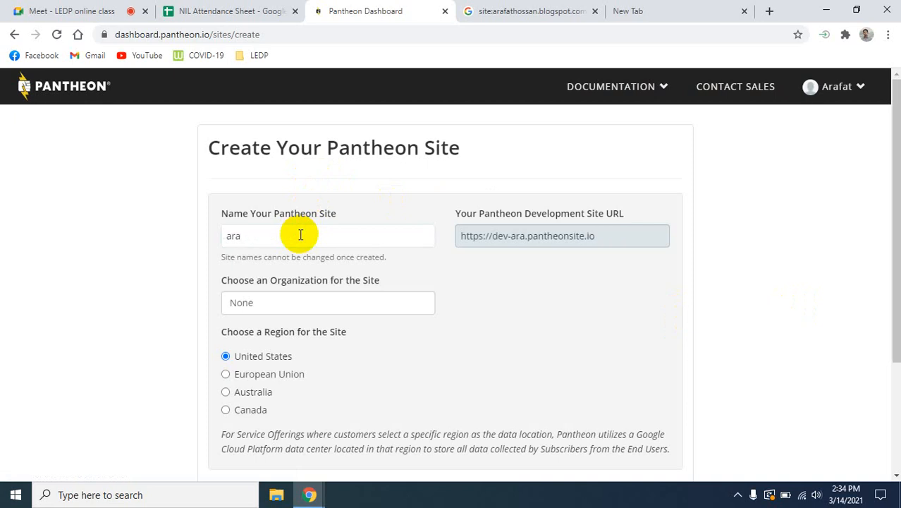
type("fat")
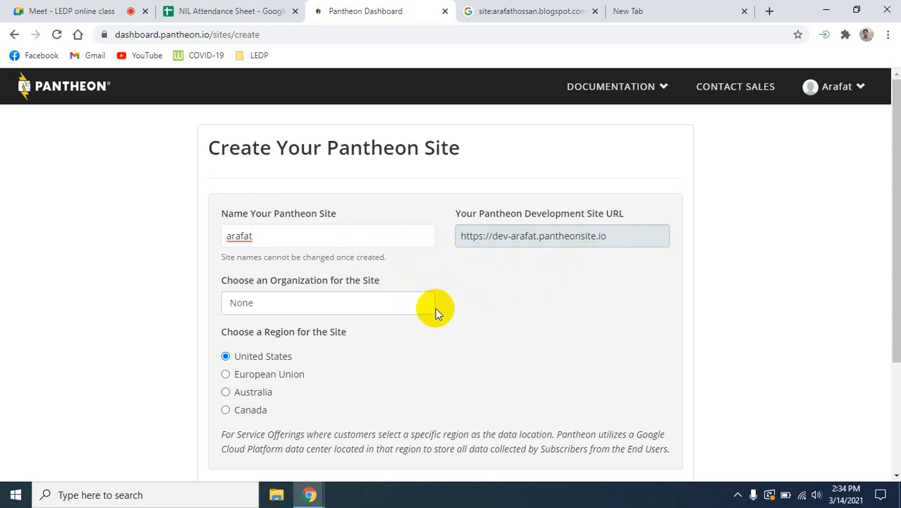
left_click(373, 300)
scroll(334, 298, "down", 1)
left_click(334, 298)
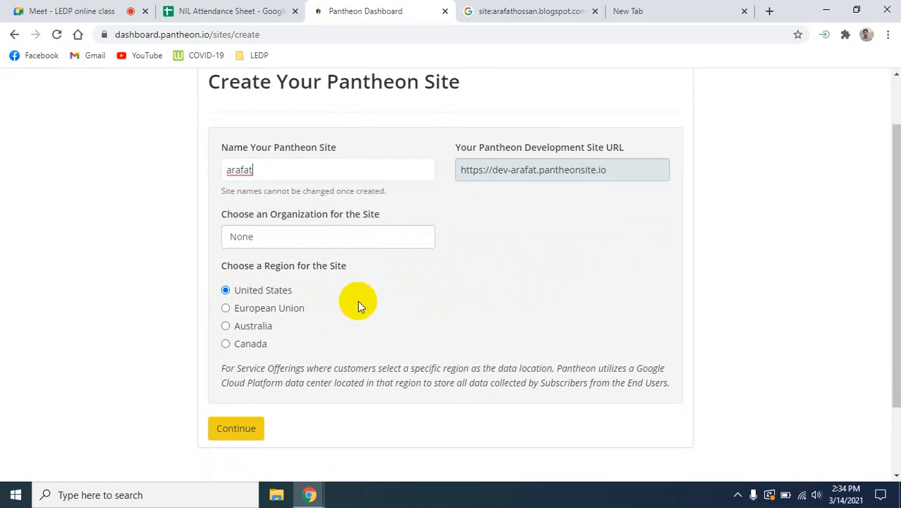
scroll(358, 305, "down", 1)
left_click(235, 370)
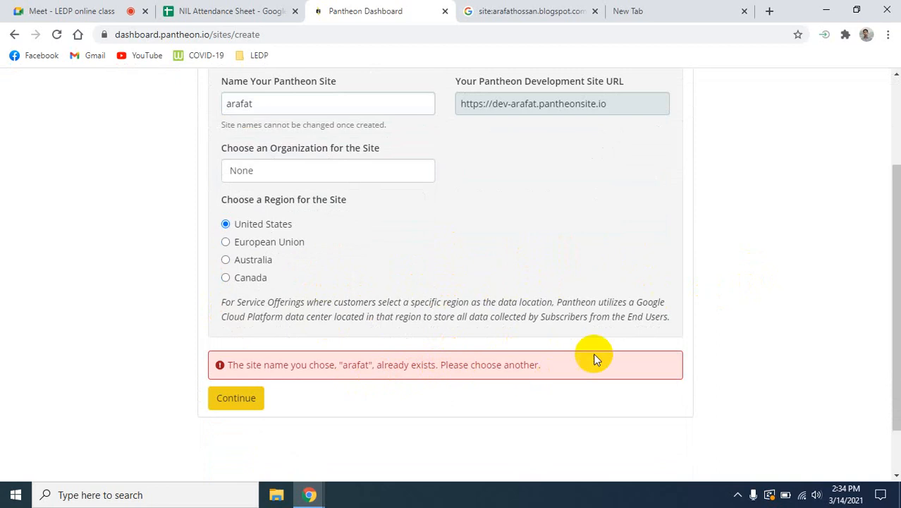
- Append "pub" to the site name and submit the site creation form again
scroll(595, 358, "up", 2)
left_click(260, 237)
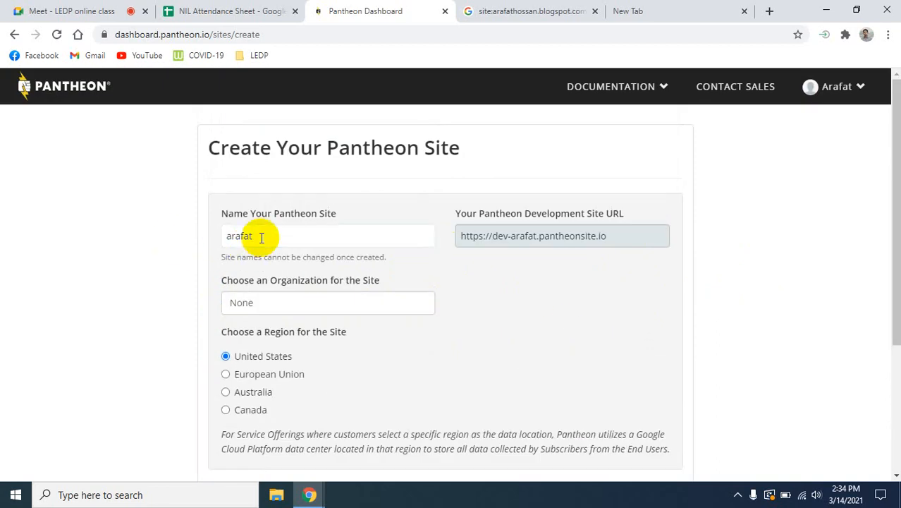
type("pub")
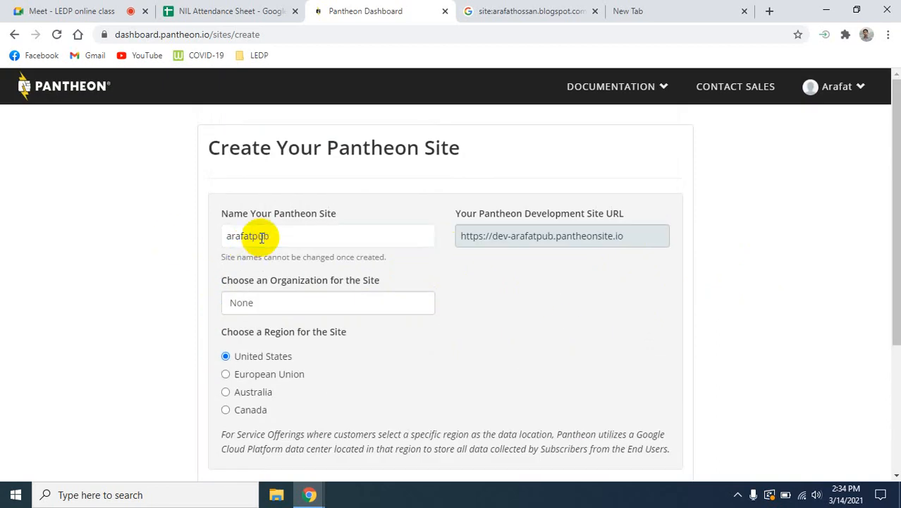
scroll(384, 338, "down", 3)
left_click(232, 338)
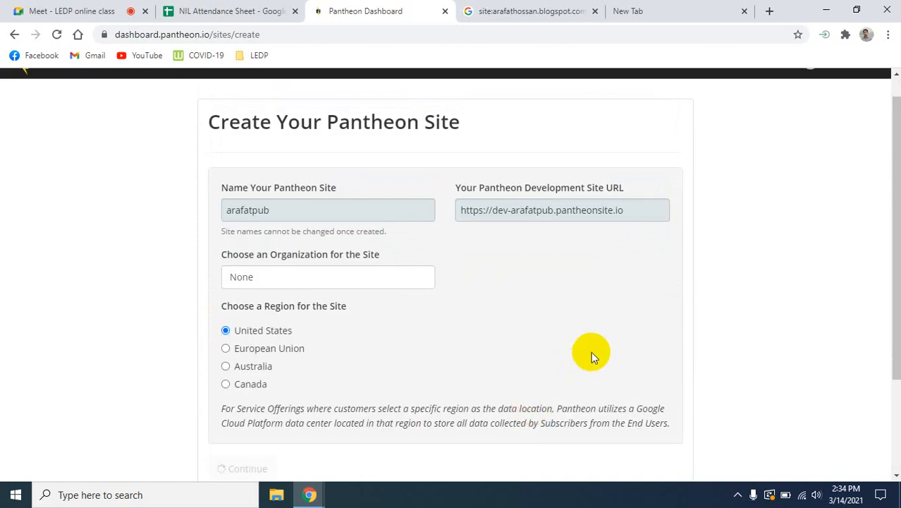
scroll(592, 351, "down", 2)
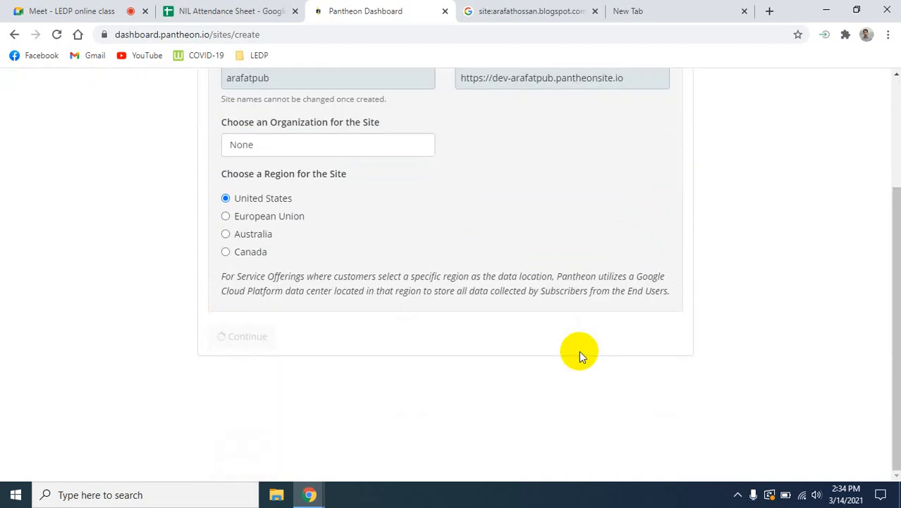
scroll(579, 350, "up", 1)
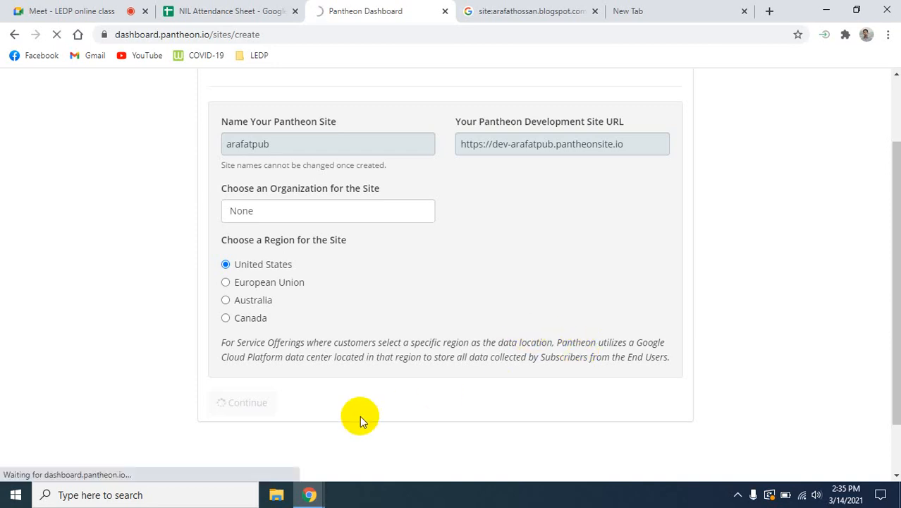
scroll(360, 421, "down", 1)
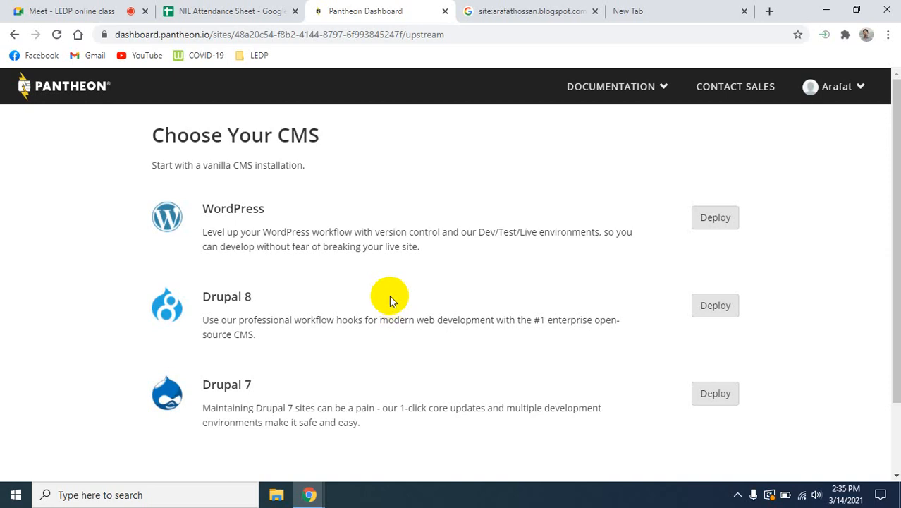
- Switch to Google Meet, admit the waiting participant to the call, and return to the Pantheon Dashboard
left_click(42, 11)
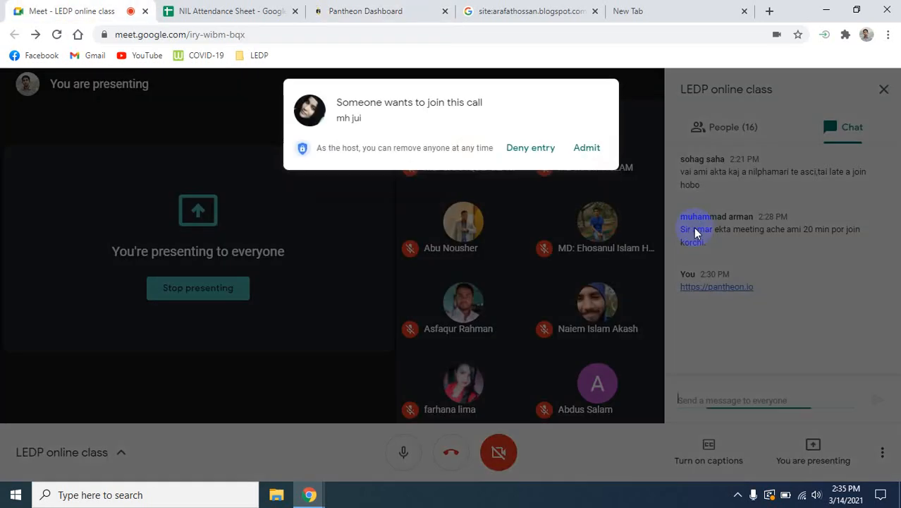
left_click(588, 147)
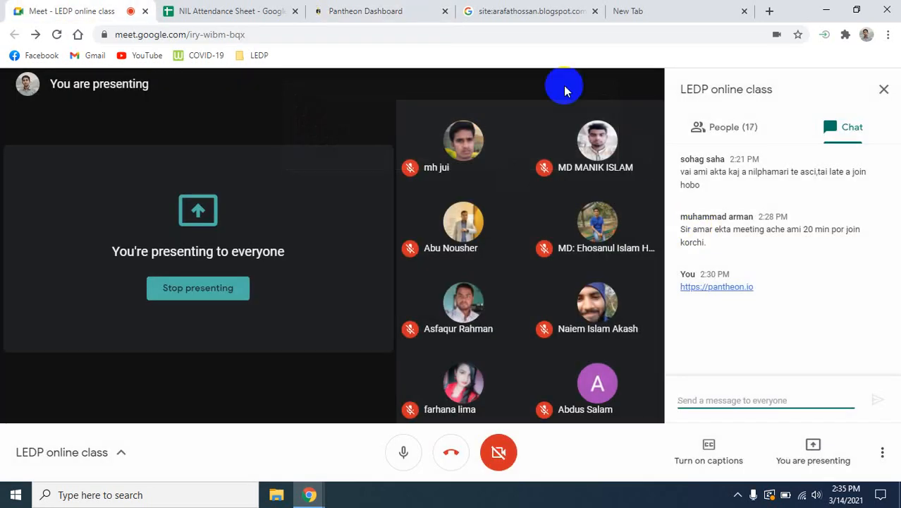
left_click(396, 9)
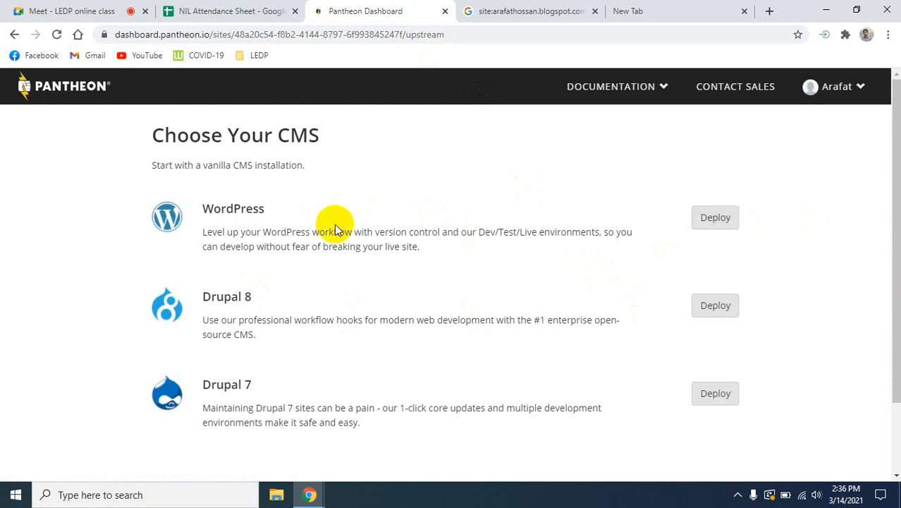
- Deploy WordPress on the new Pantheon site, open its site dashboard and look through the Dev environment's code overview
left_click(722, 223)
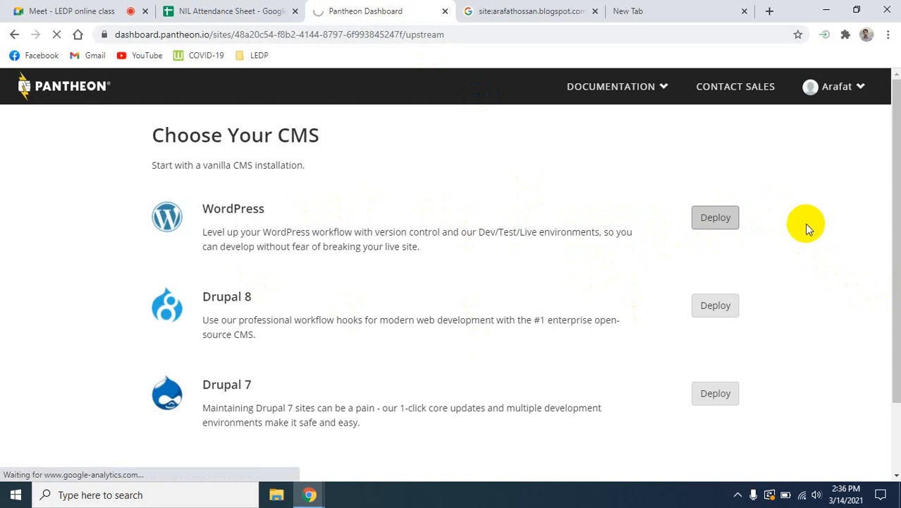
scroll(811, 233, "down", 1)
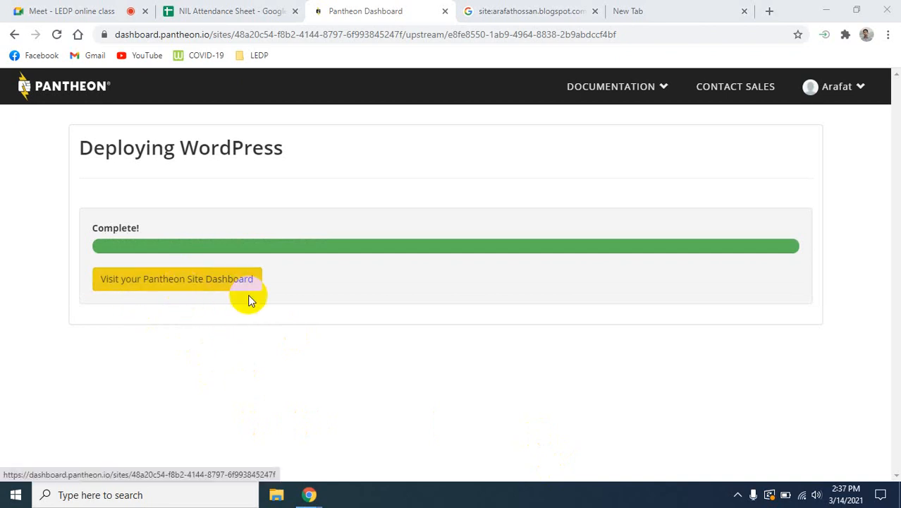
left_click(195, 282)
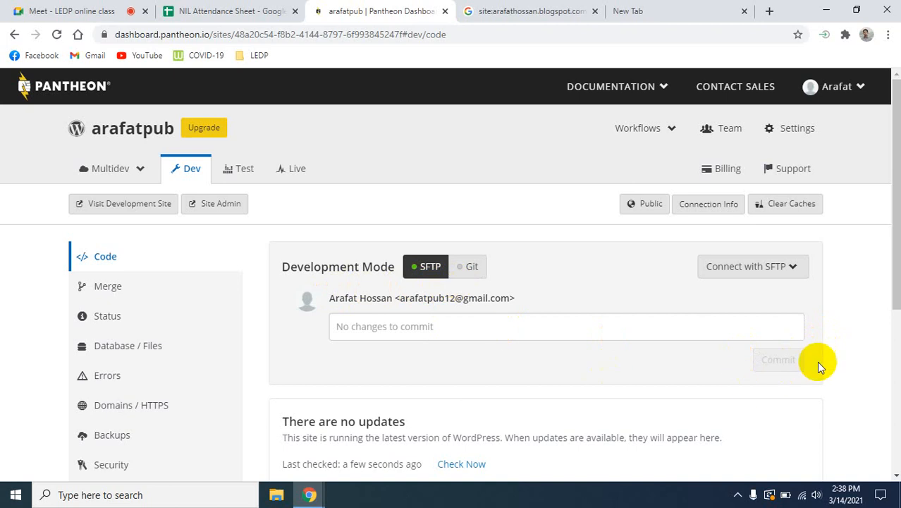
scroll(850, 350, "down", 4)
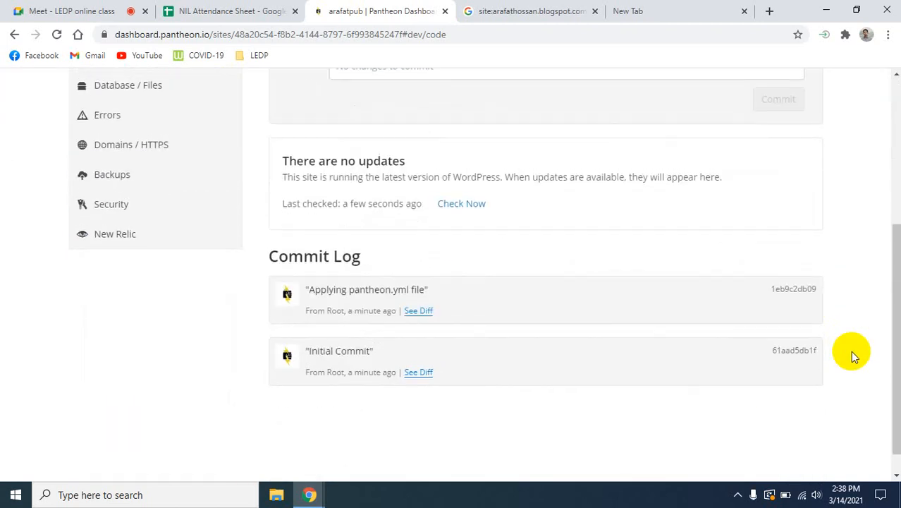
scroll(850, 350, "up", 4)
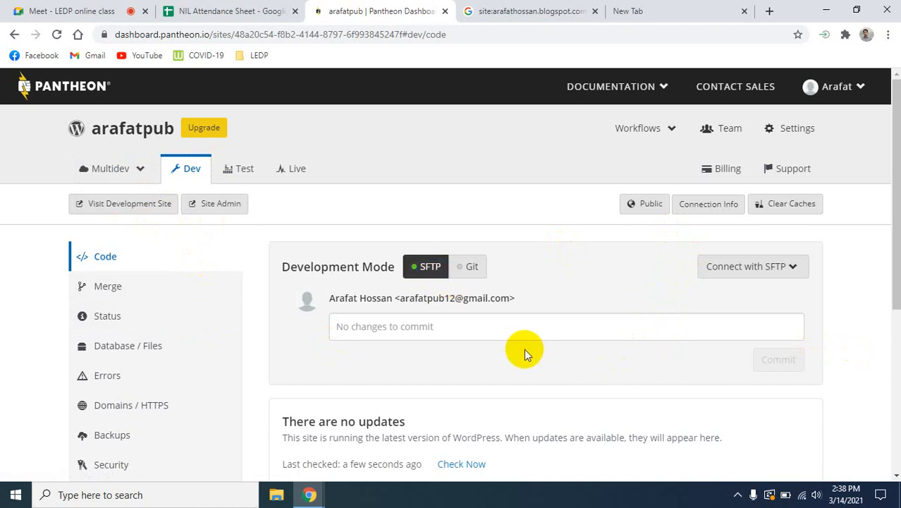
scroll(524, 349, "down", 1)
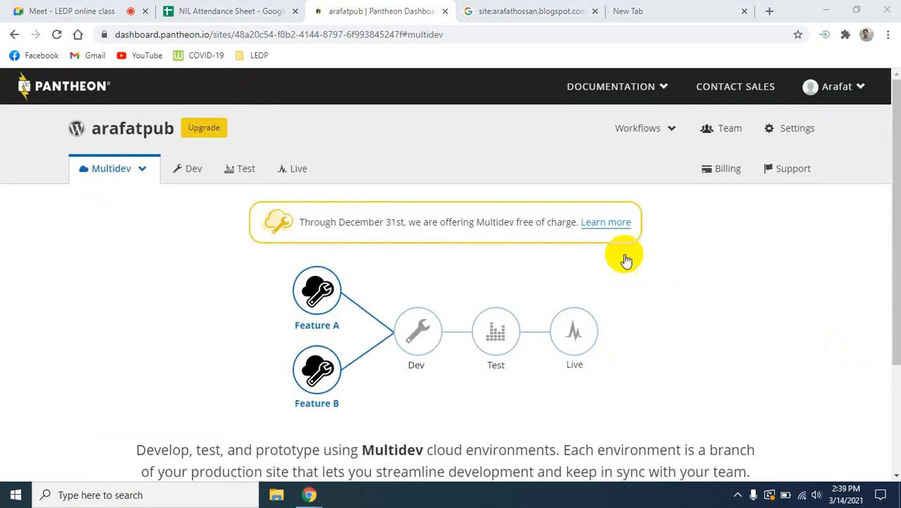
- Try to open the site in a new browser tab, using the prefix "sev-", the site name and the domain "panhheon.io"
left_click(769, 10)
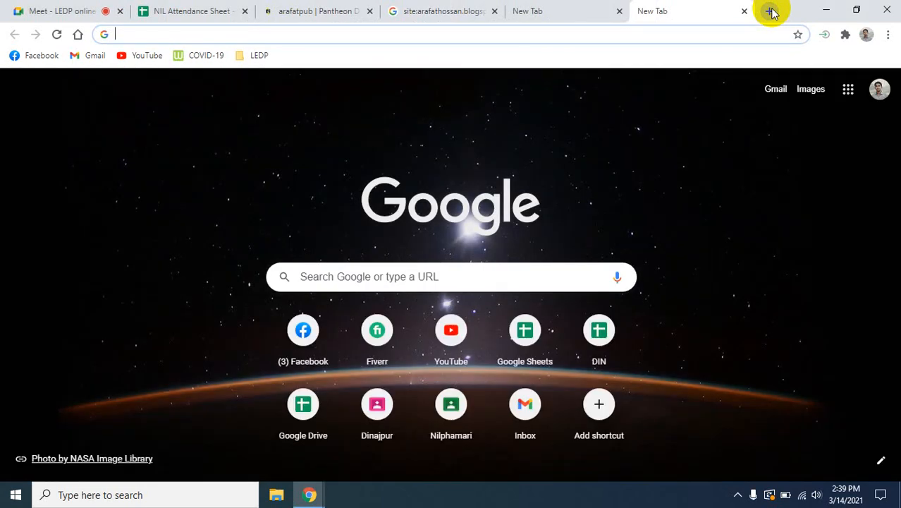
type("se")
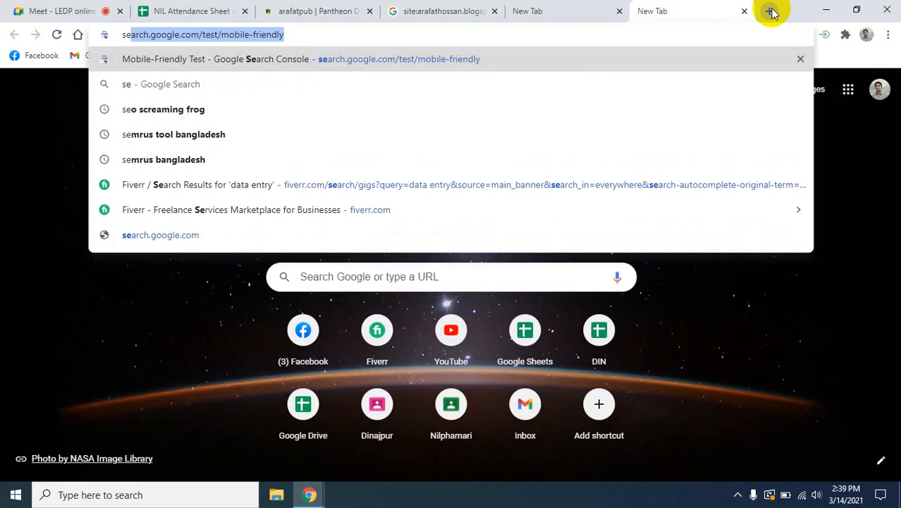
type("v")
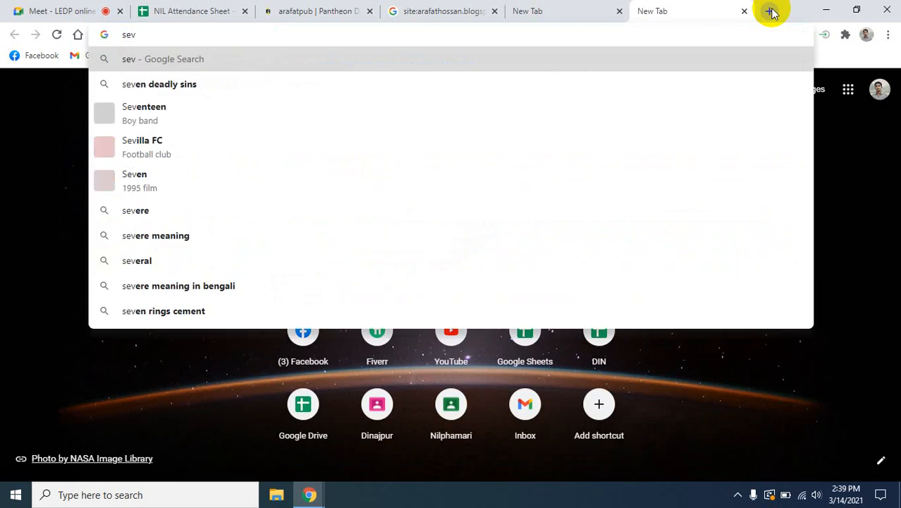
type("-ara")
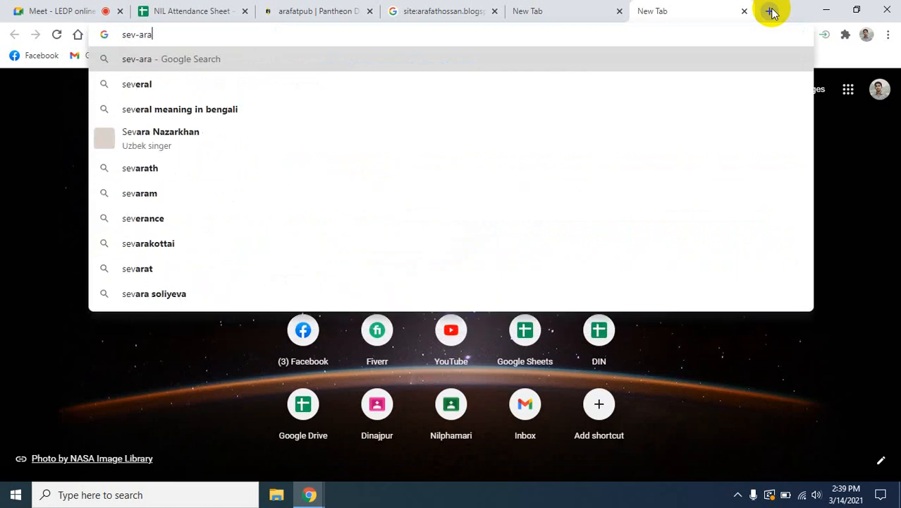
type("fatp")
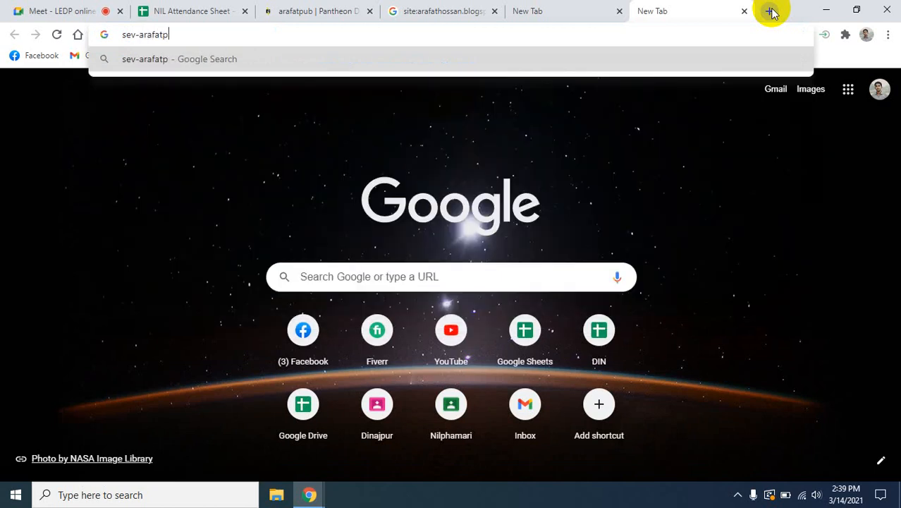
type("ub.")
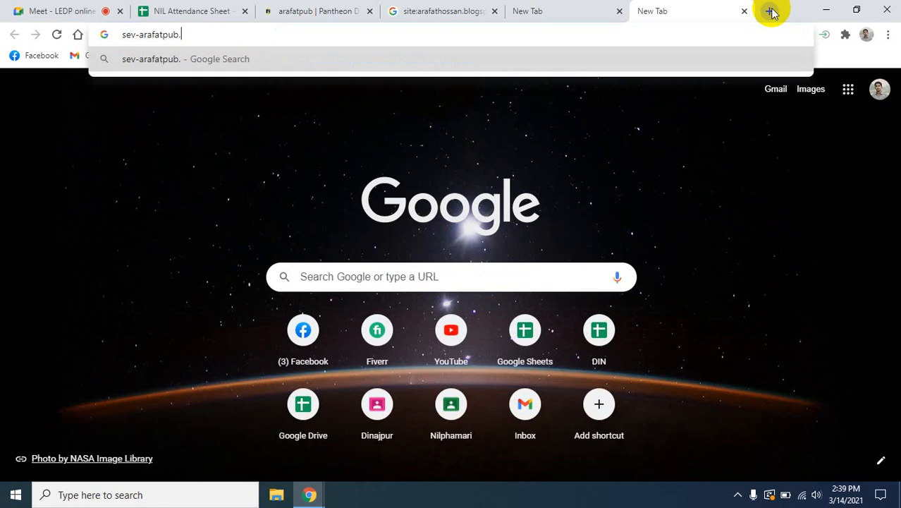
type("panhe")
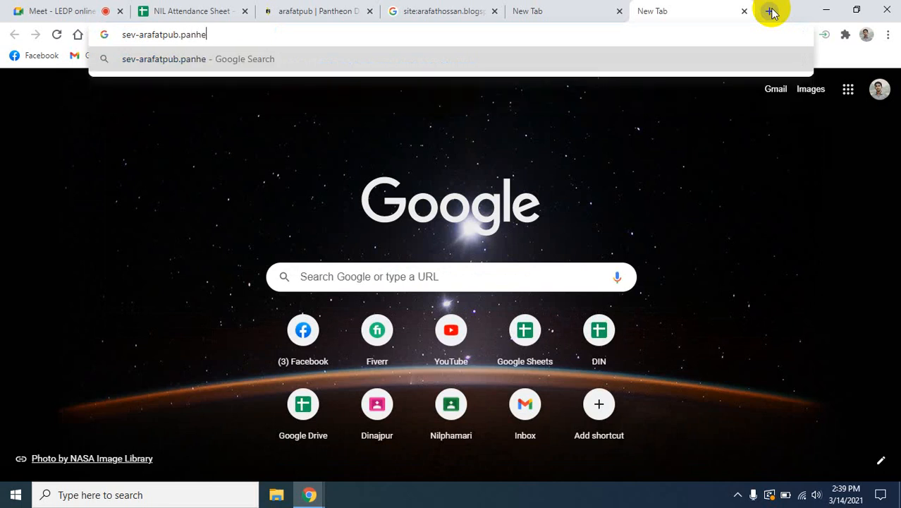
key("BackSpace")
type("heon.")
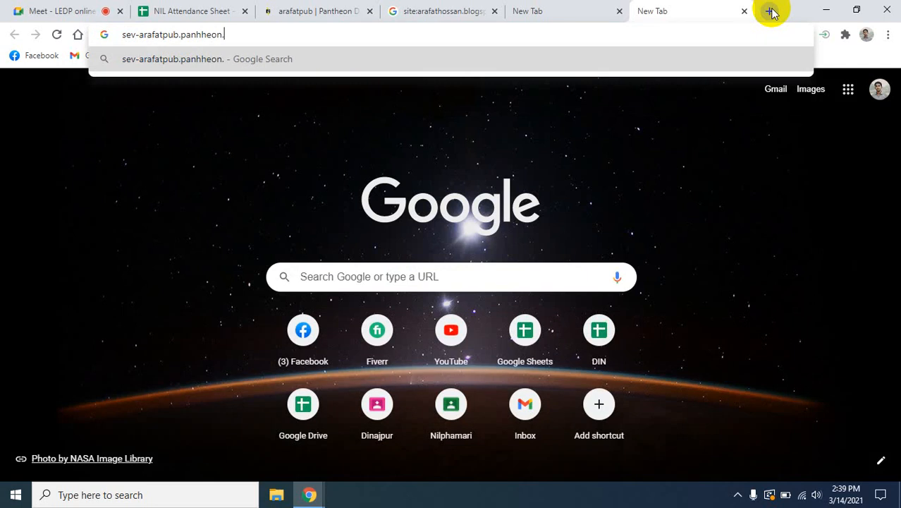
type("io")
key("Return")
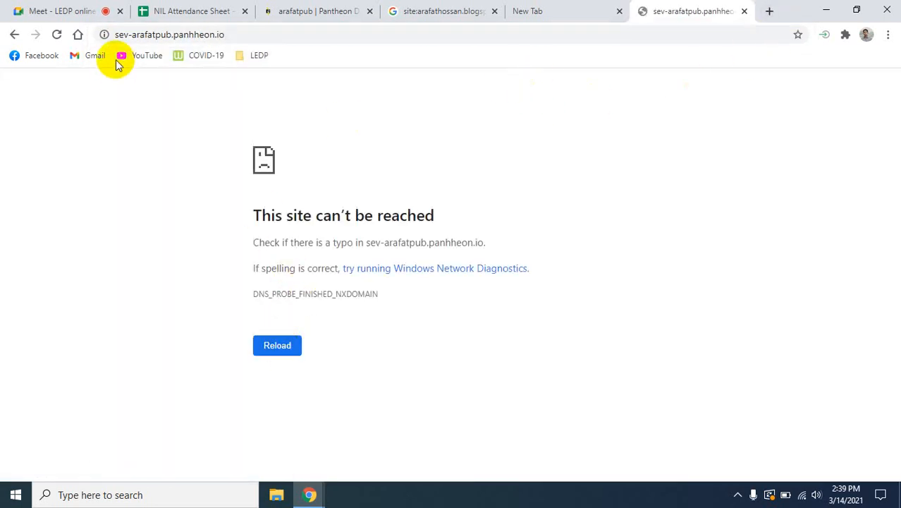
- Change the address prefix to "dev-" and try to load the site again
left_click(115, 34)
left_click(121, 34)
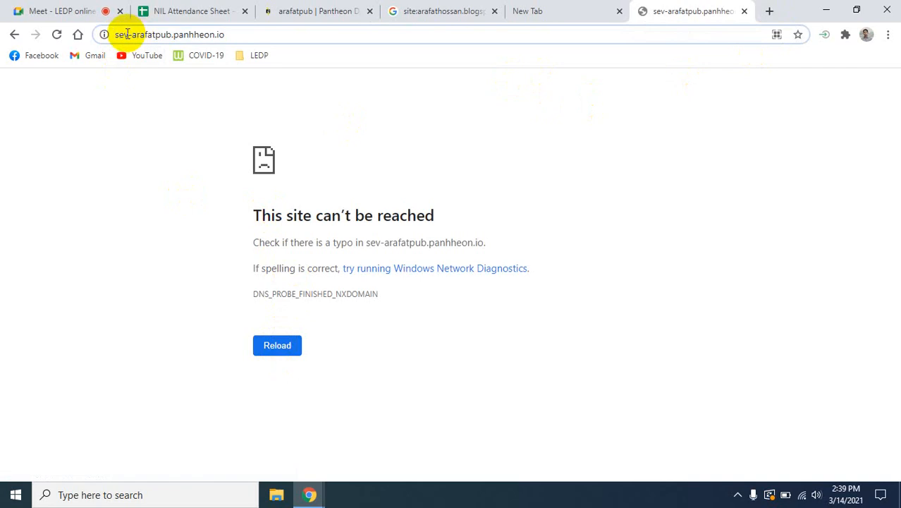
key("BackSpace")
type("d")
key("Return")
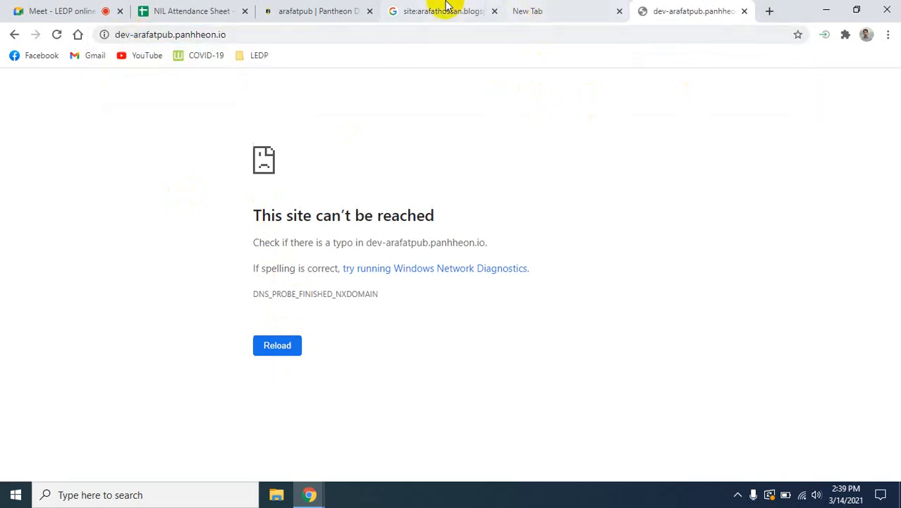
- Return to the Pantheon dashboard, check the site's Dev and Live environments, and go back to Dev
left_click(320, 11)
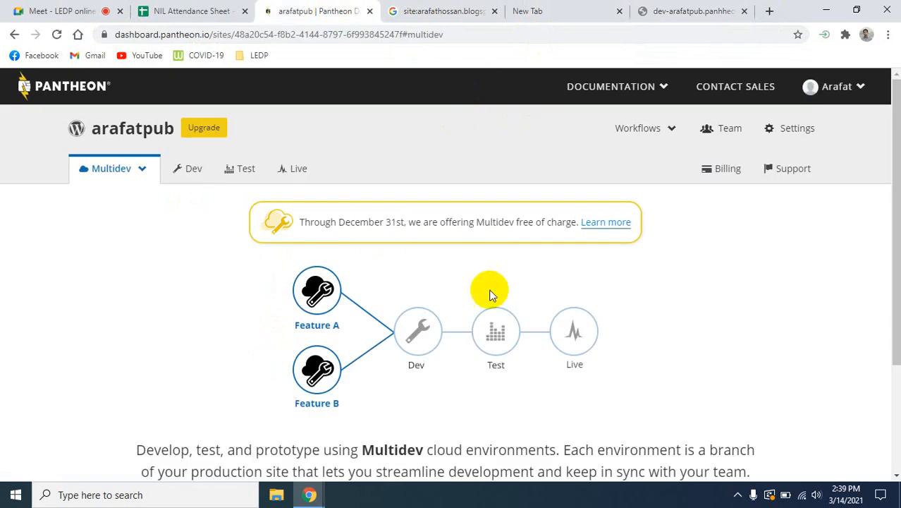
left_click(183, 170)
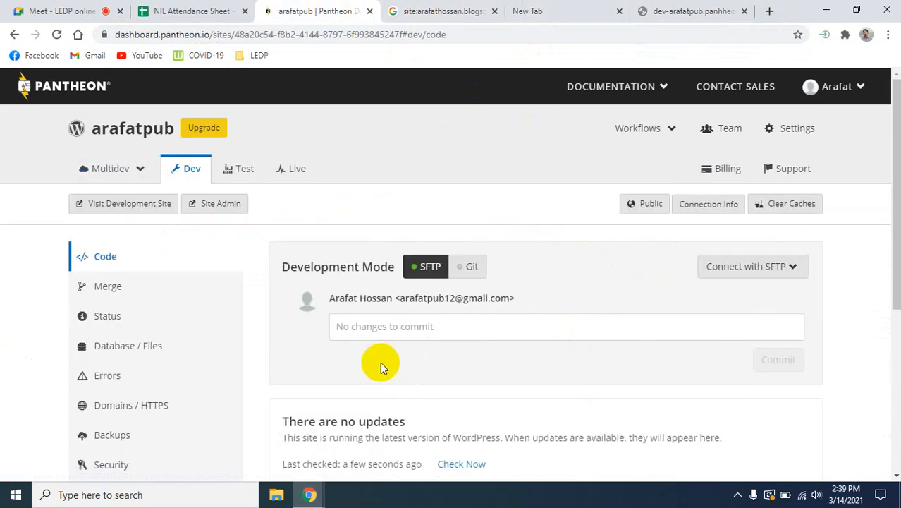
left_click(294, 157)
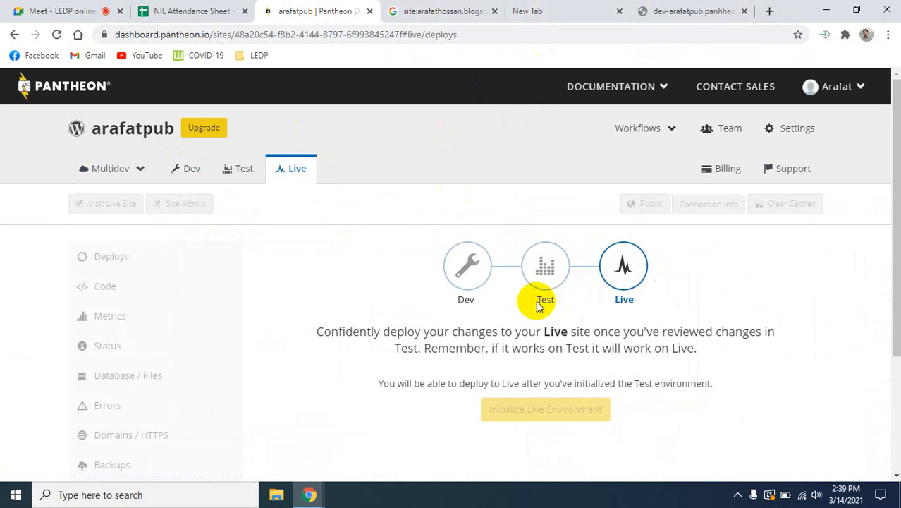
left_click(185, 172)
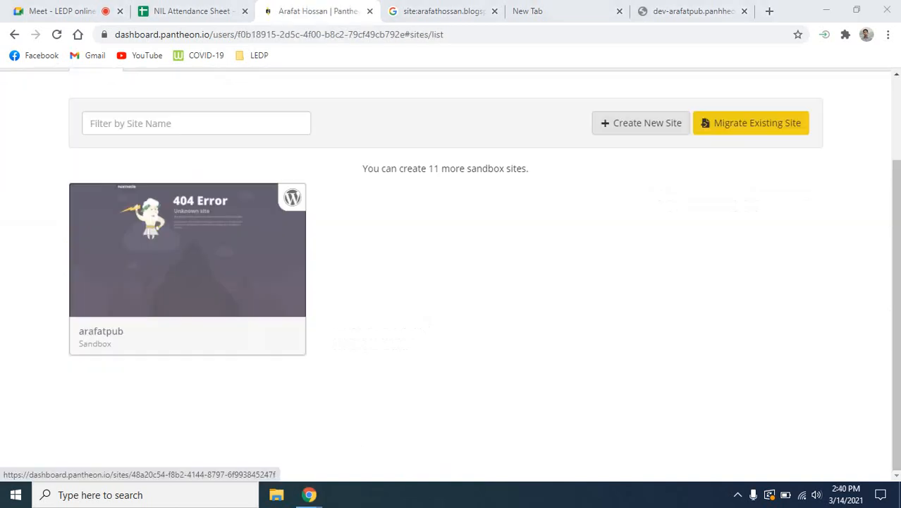
- Open the account's list of sites and reopen the dashboard of the sandbox WordPress site
scroll(548, 279, "up", 2)
left_click(857, 94)
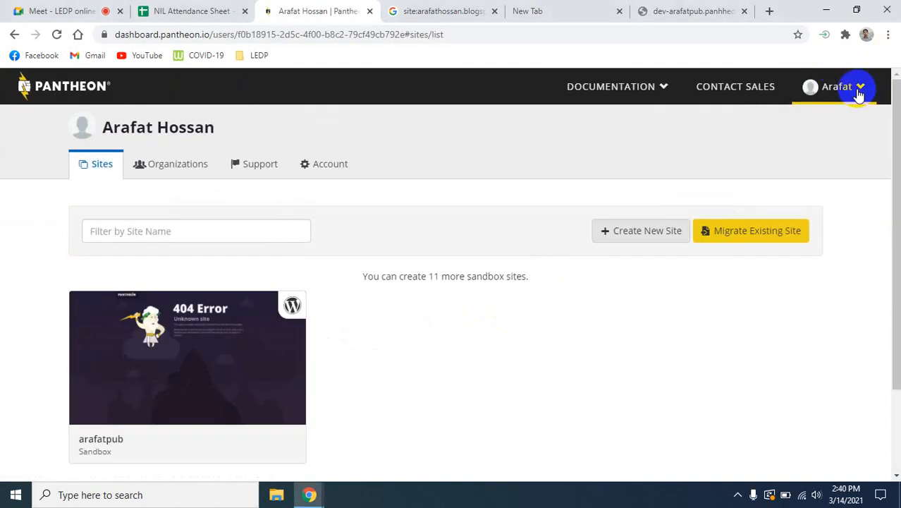
left_click(632, 392)
scroll(366, 399, "down", 2)
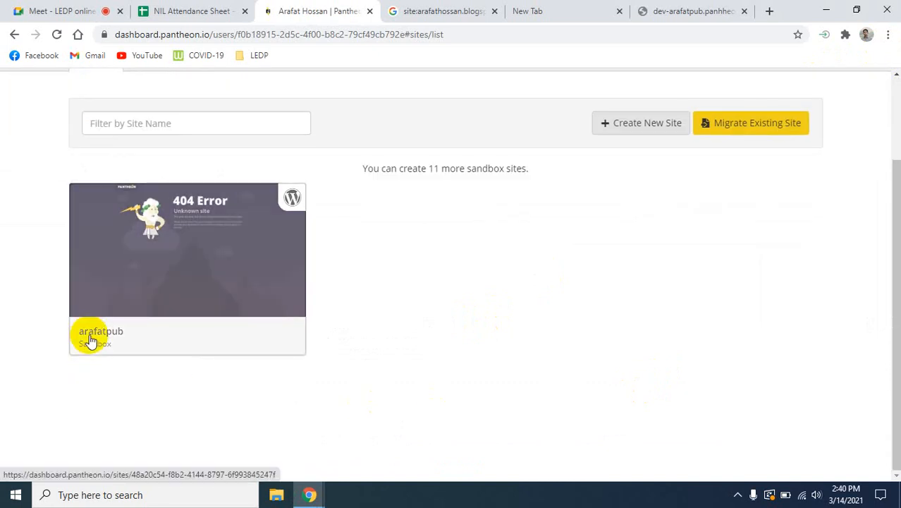
left_click(89, 340)
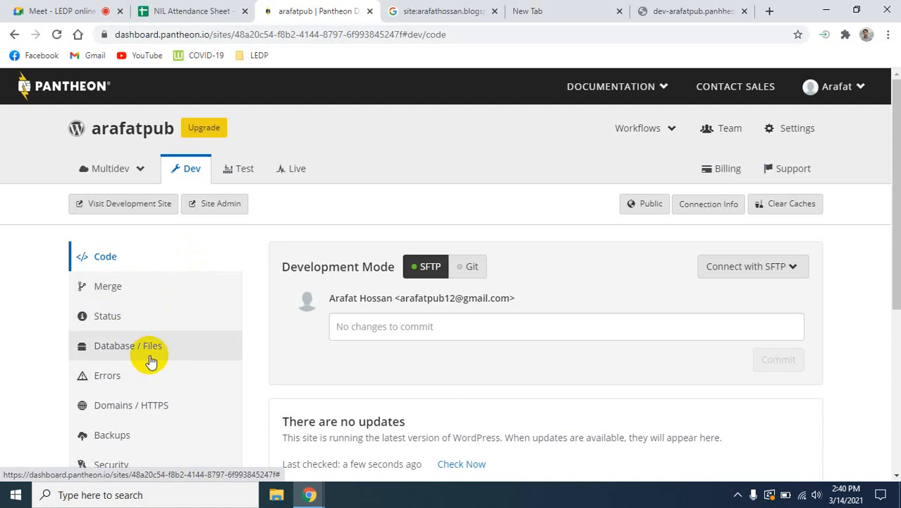
- Check the Dev environment's PHP error log and its backup log
left_click(113, 375)
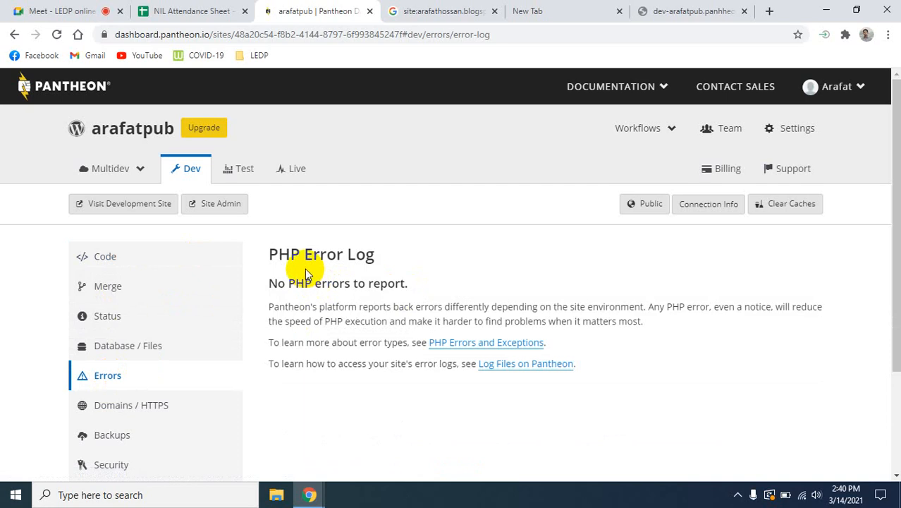
scroll(216, 328, "down", 2)
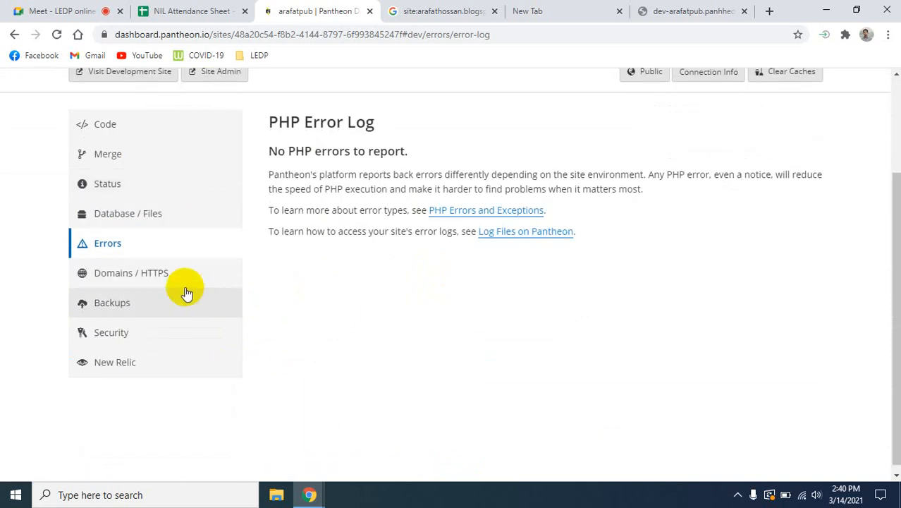
left_click(203, 282)
left_click(159, 311)
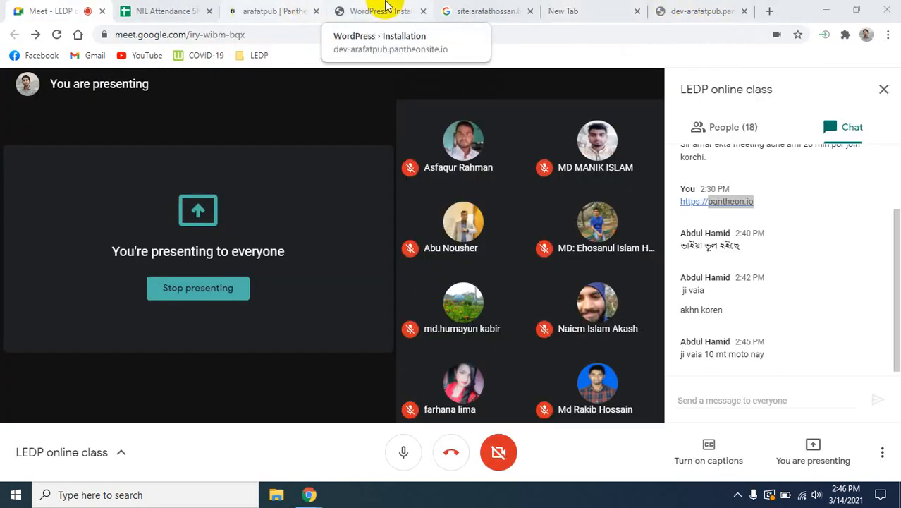
- Switch to the development site's WordPress installer and continue with English (United States) as the language
left_click(376, 10)
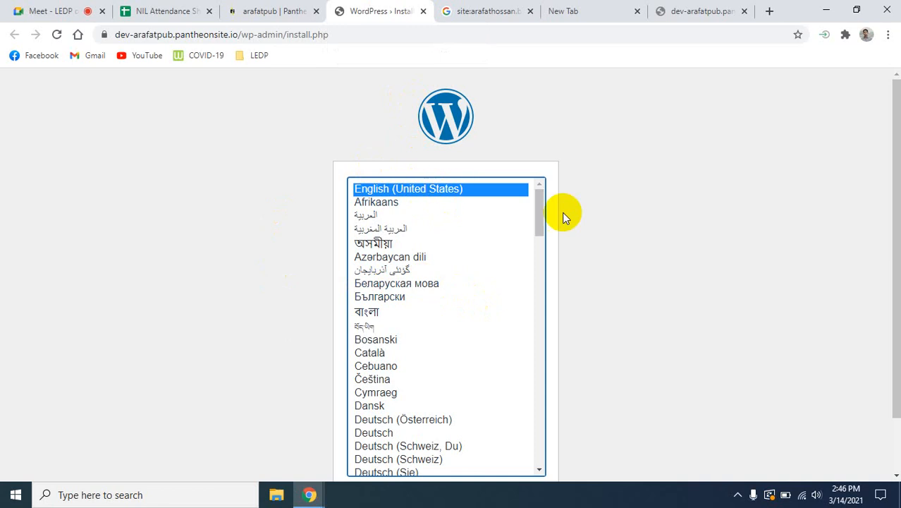
scroll(654, 361, "down", 2)
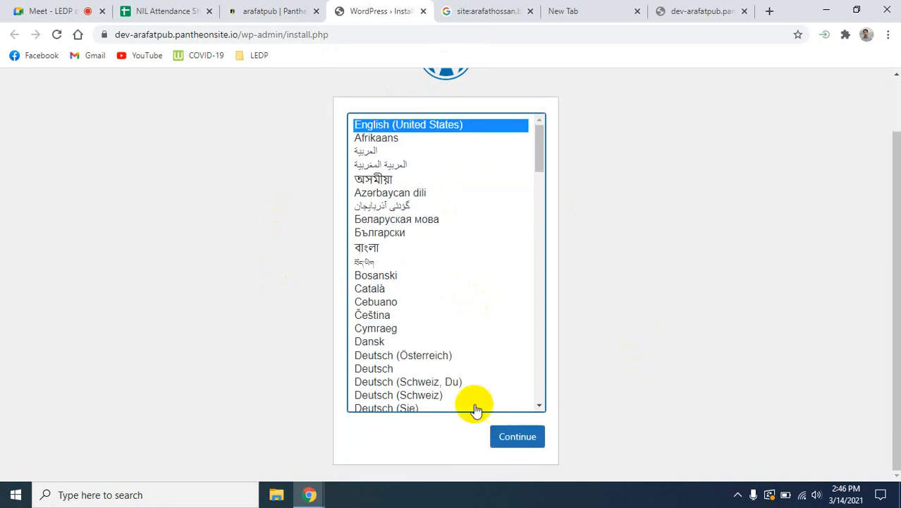
left_click(502, 442)
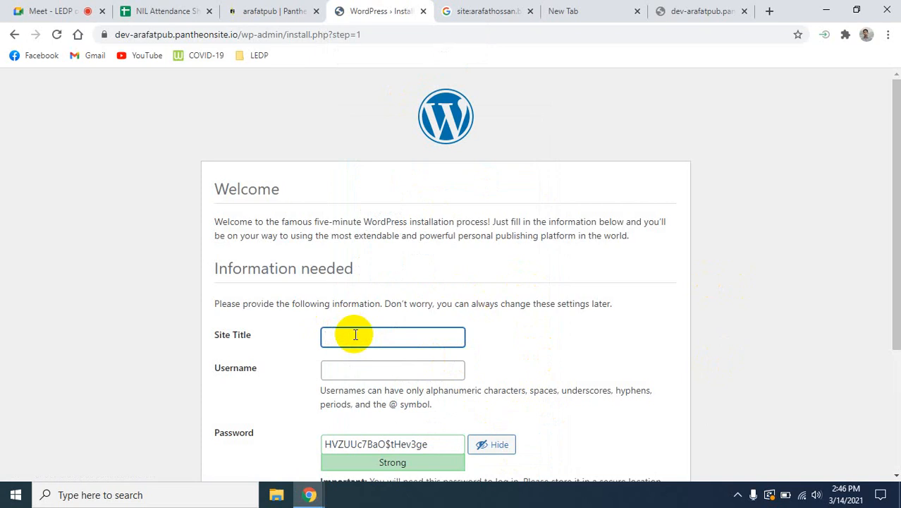
- Enter "Teck Crunch" as the WordPress site title
type("Teck Counch")
- Set the WordPress administrator username to "techcrunch"
left_click(365, 370)
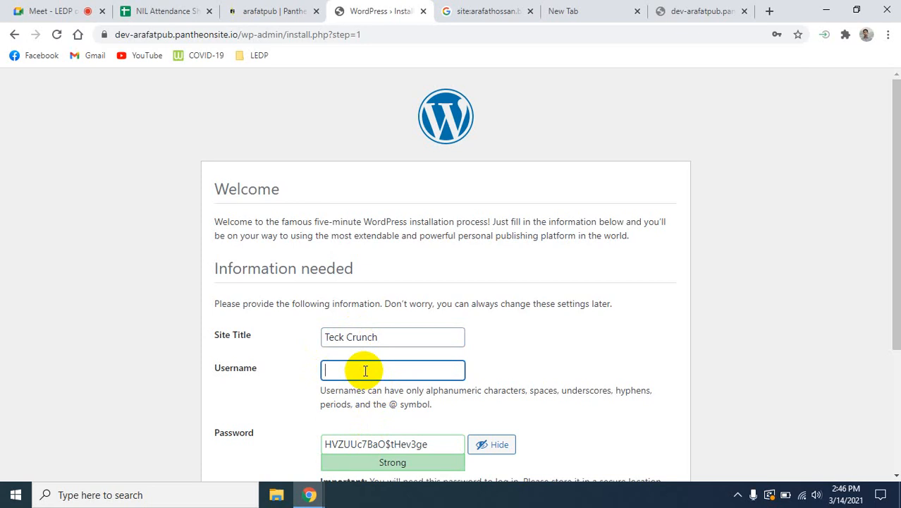
type("techcrunch")
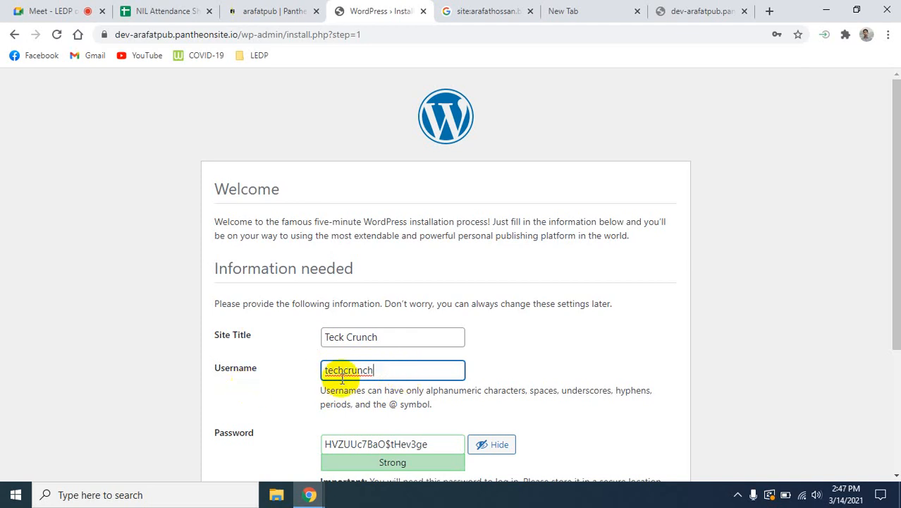
left_click_drag(377, 369, 306, 368)
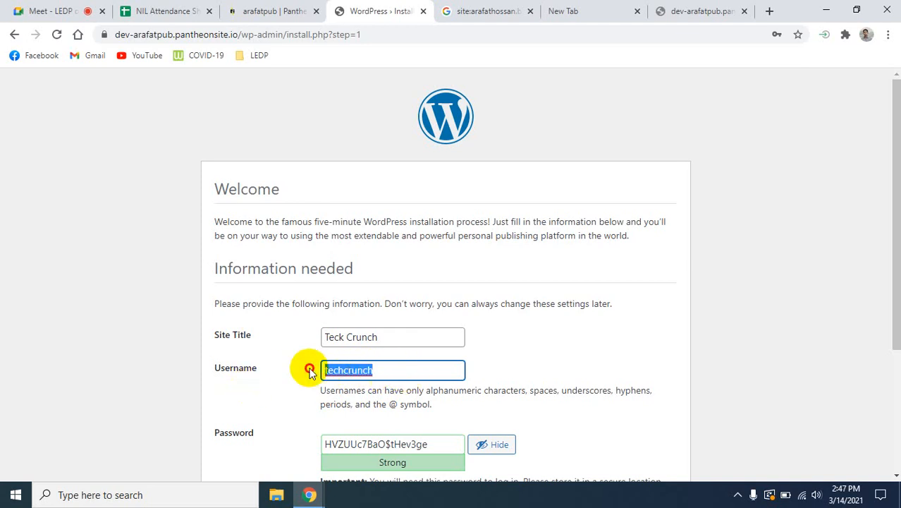
left_click(392, 373)
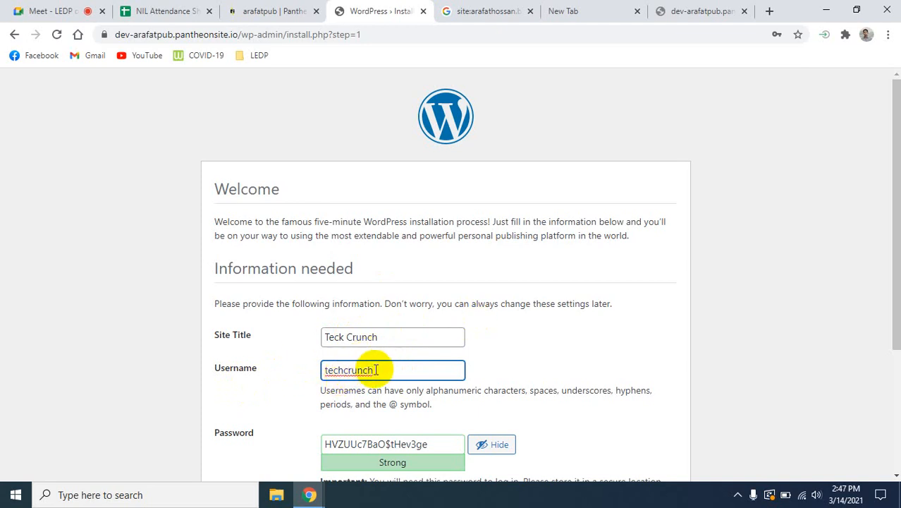
- Replace the generated WordPress administrator password with a custom account password, keeping its characters hidden
scroll(380, 370, "down", 1)
scroll(381, 374, "down", 2)
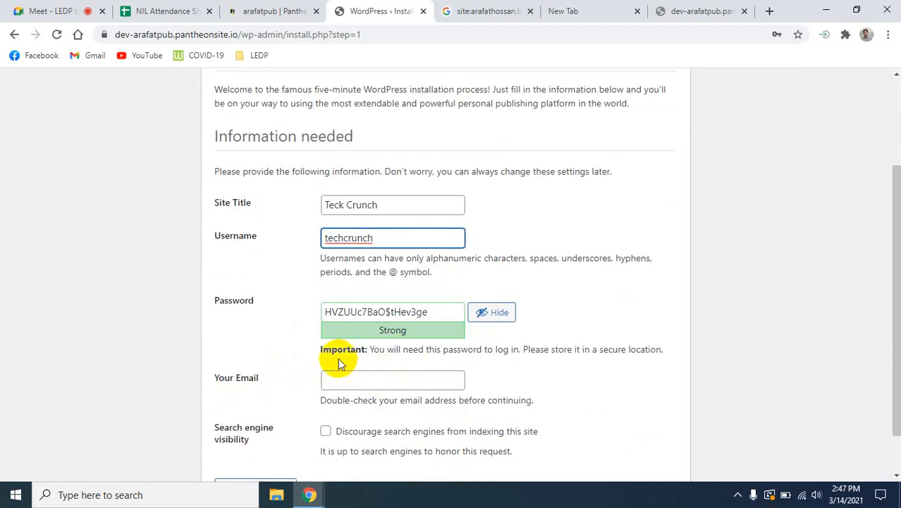
left_click(445, 313)
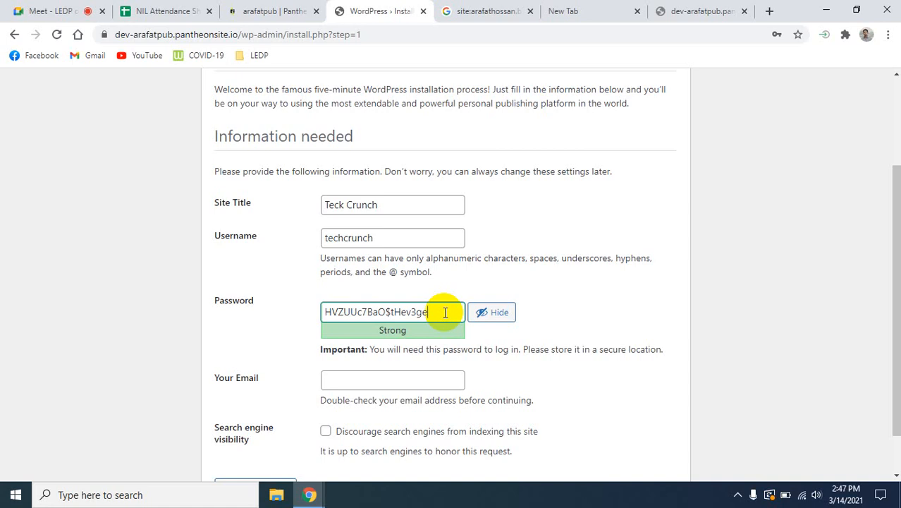
left_click_drag(445, 313, 321, 313)
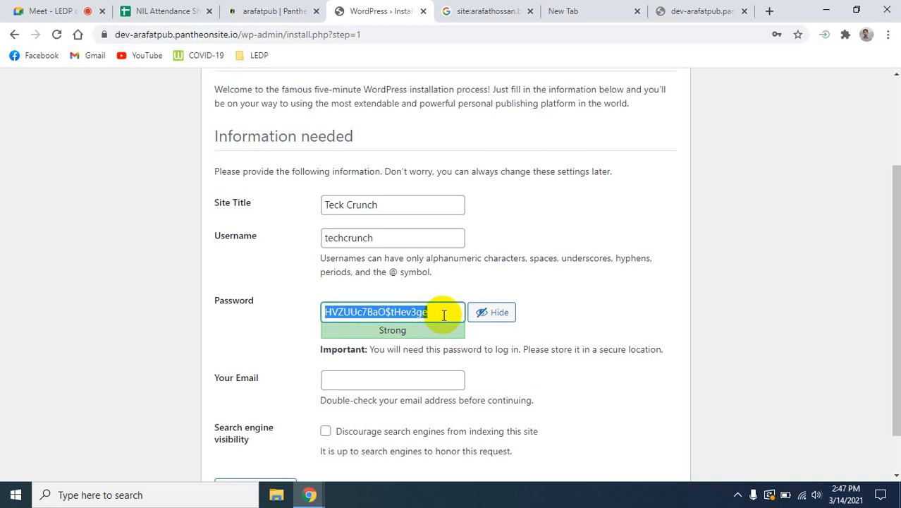
type("A")
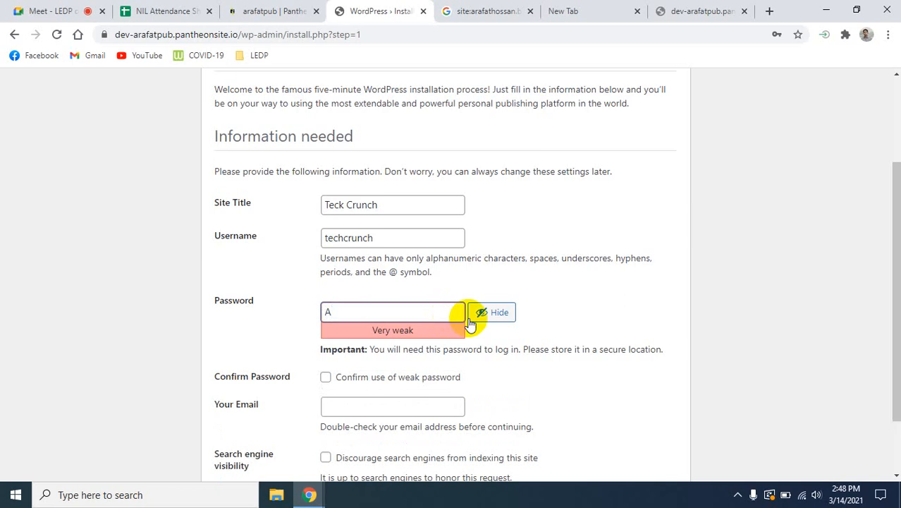
left_click(491, 312)
left_click(344, 312)
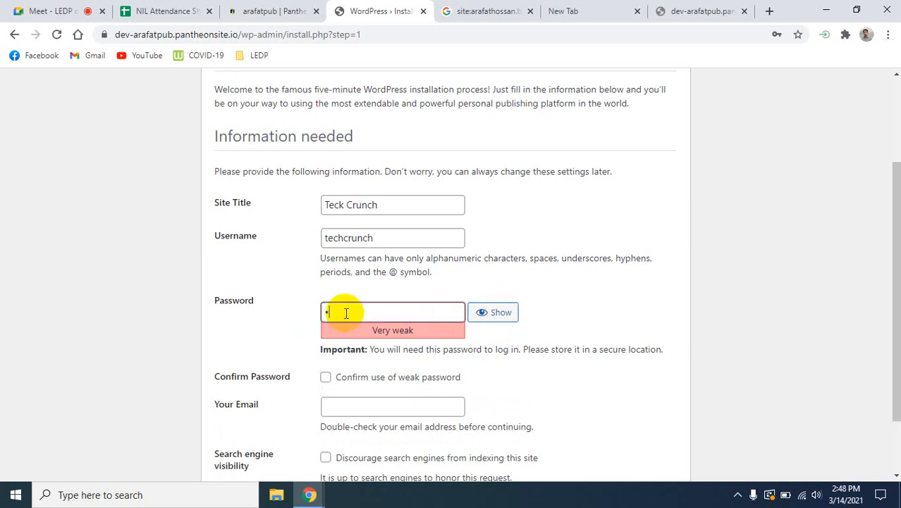
type("•••••••••••")
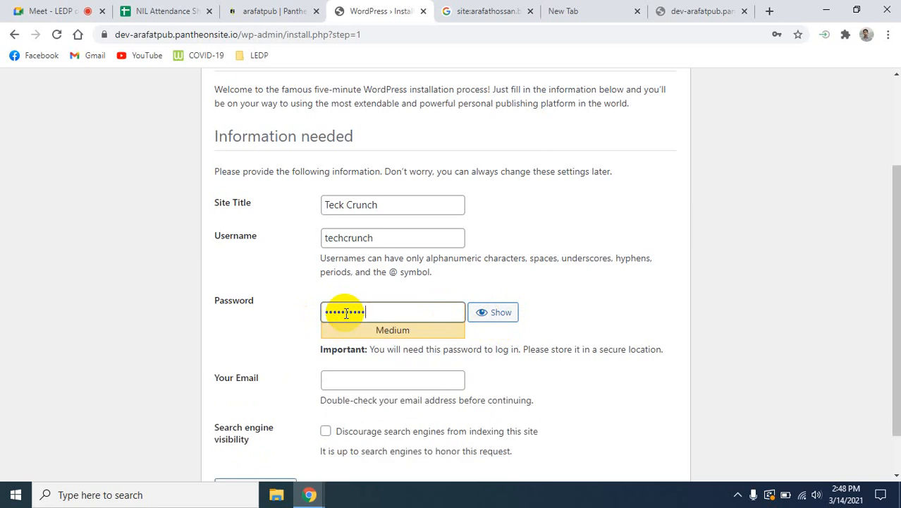
type("•")
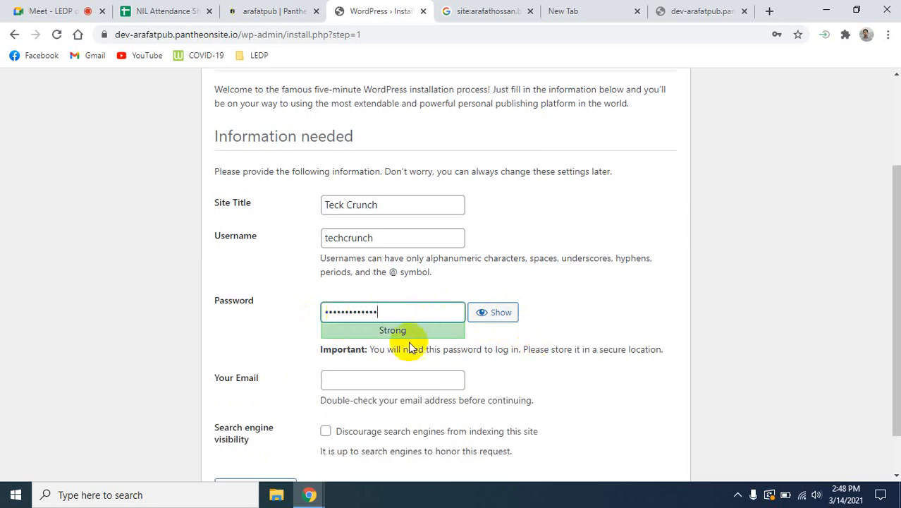
- Enter the administrator's e-mail address in the WordPress installation form
left_click(417, 379)
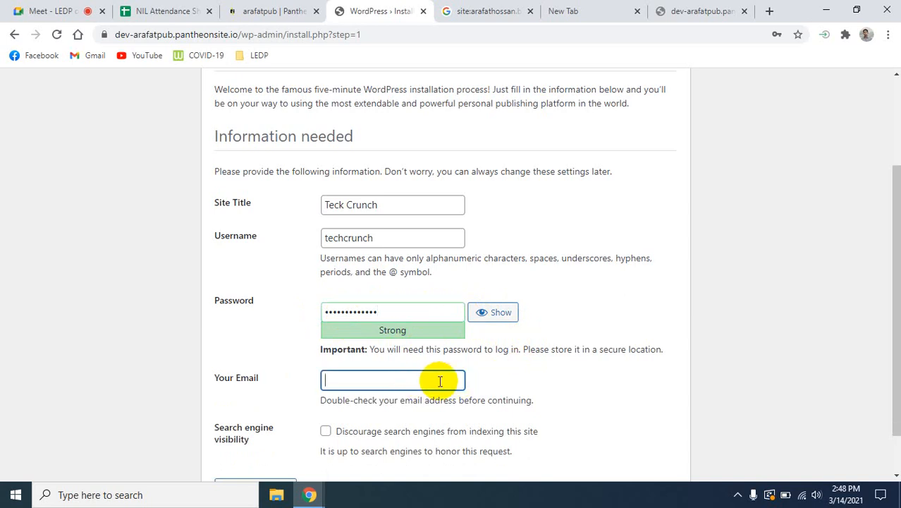
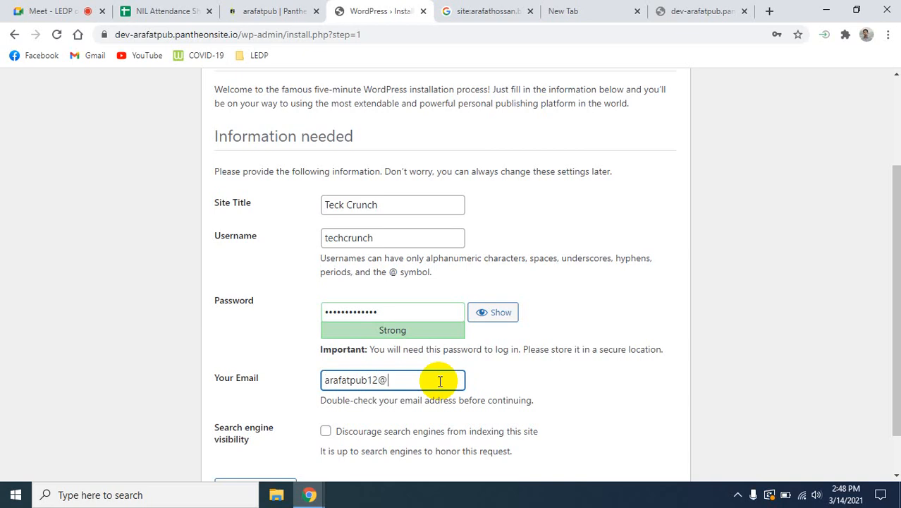
- Discourage search engines from indexing the site and run the WordPress installation
scroll(430, 381, "down", 1)
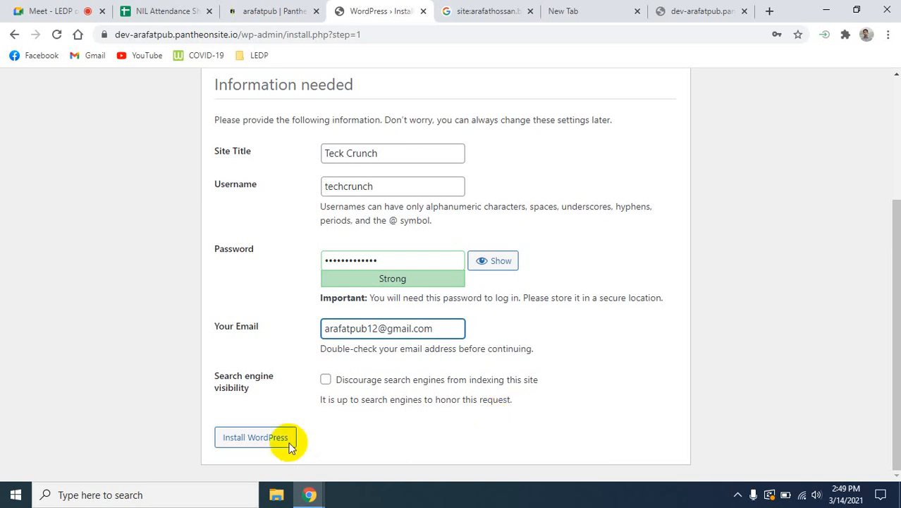
left_click(325, 381)
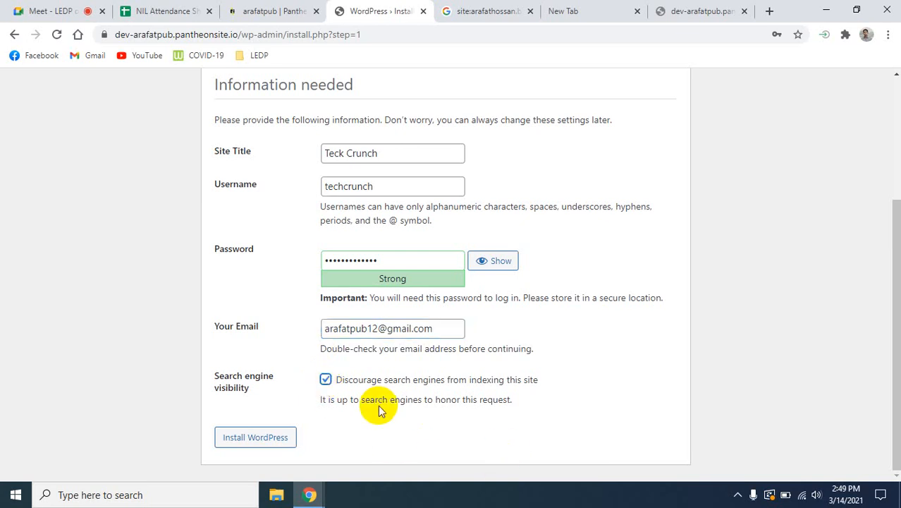
scroll(386, 415, "up", 3)
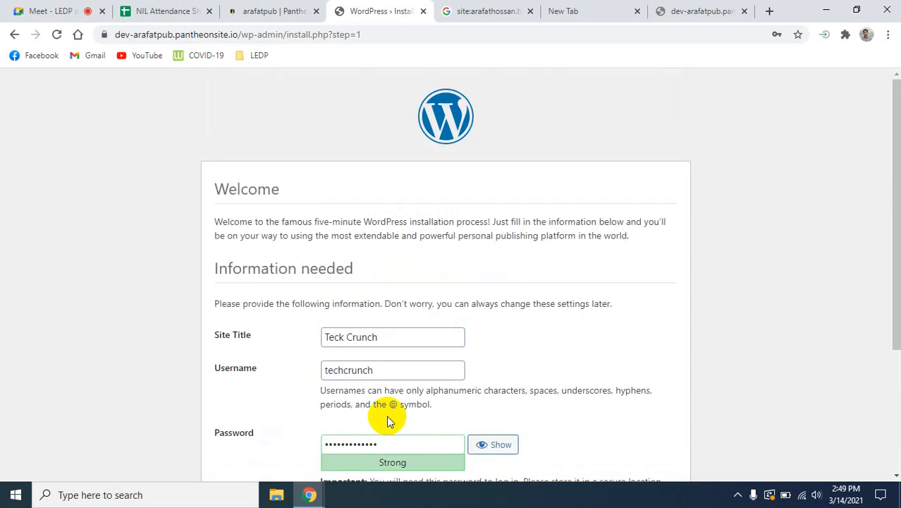
scroll(387, 418, "down", 3)
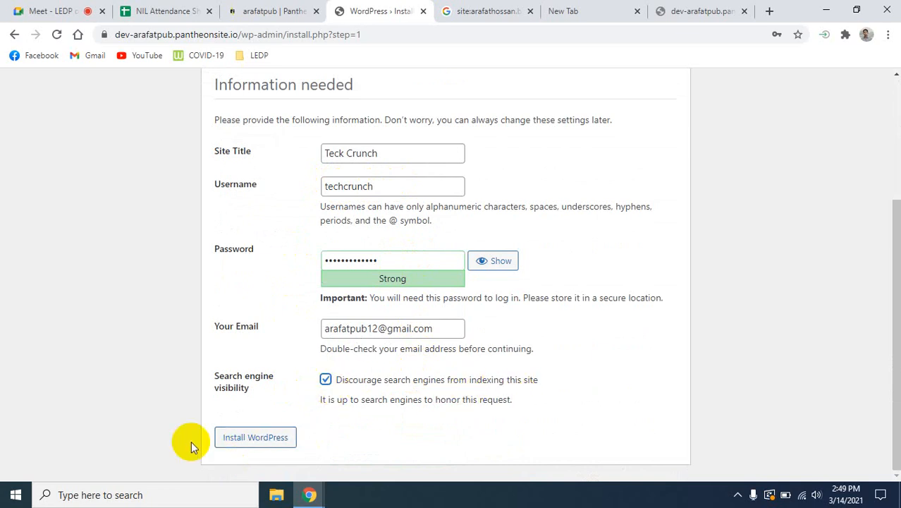
left_click(252, 439)
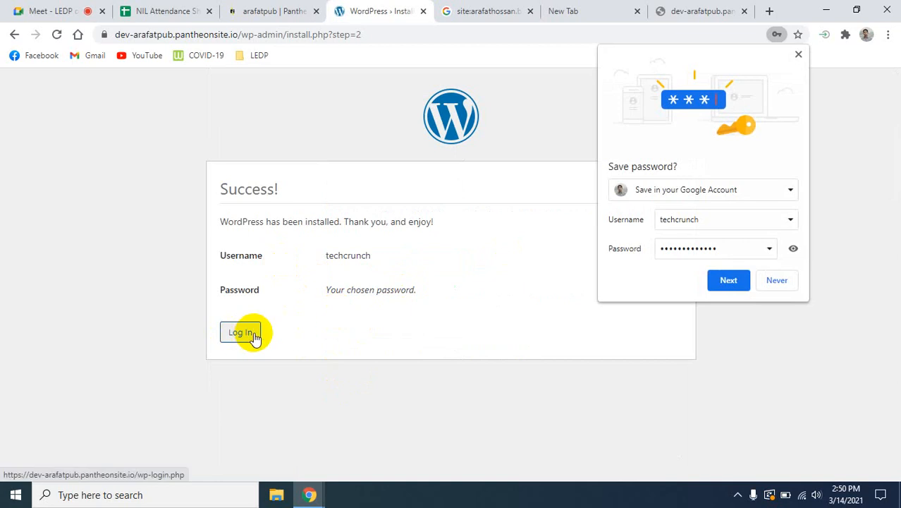
- Decline saving the password in the browser and log in to the new WordPress site as "techcrunch" with the account password
left_click(782, 282)
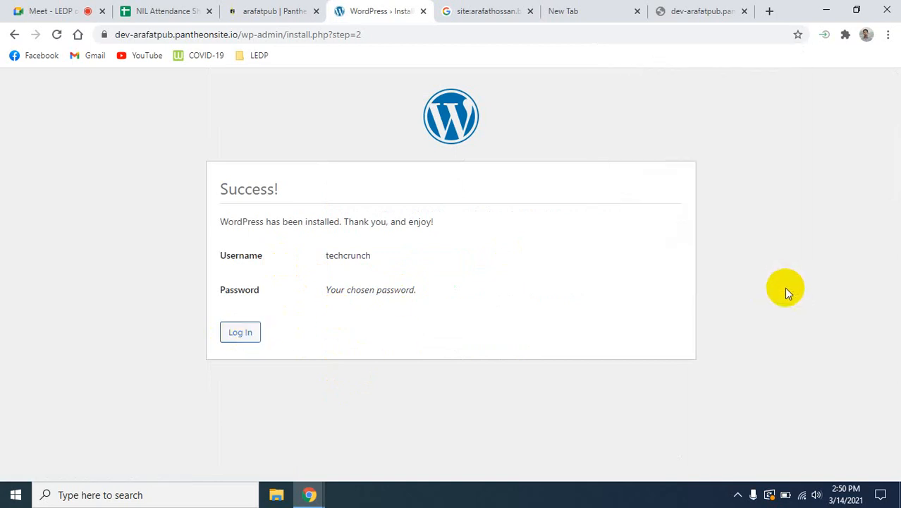
left_click(253, 333)
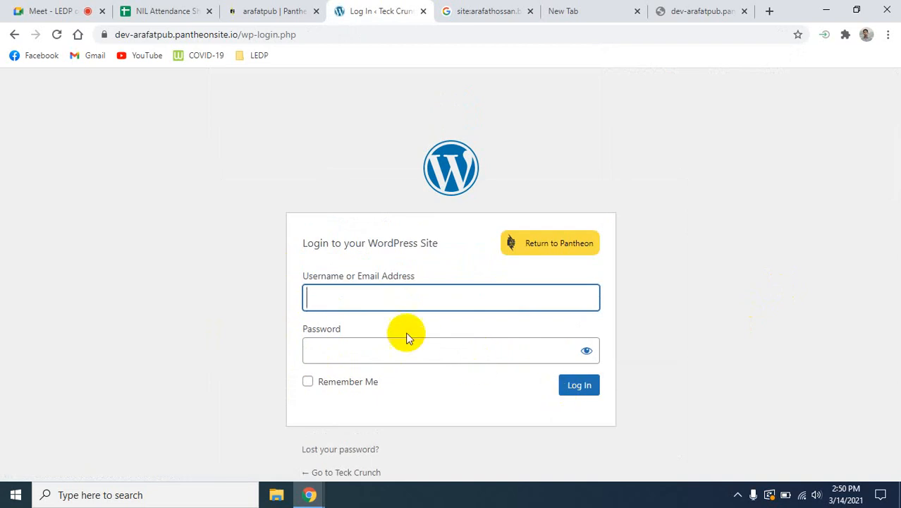
left_click(351, 301)
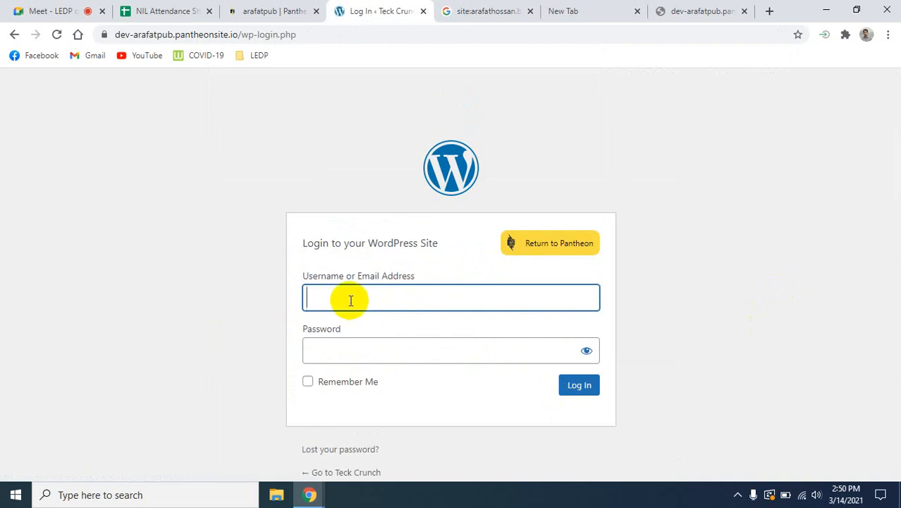
type("techcrunch")
left_click(376, 353)
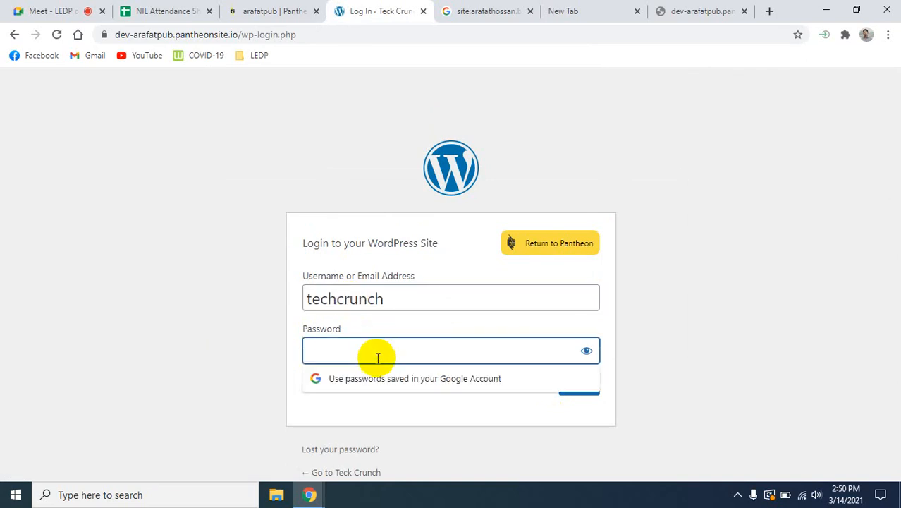
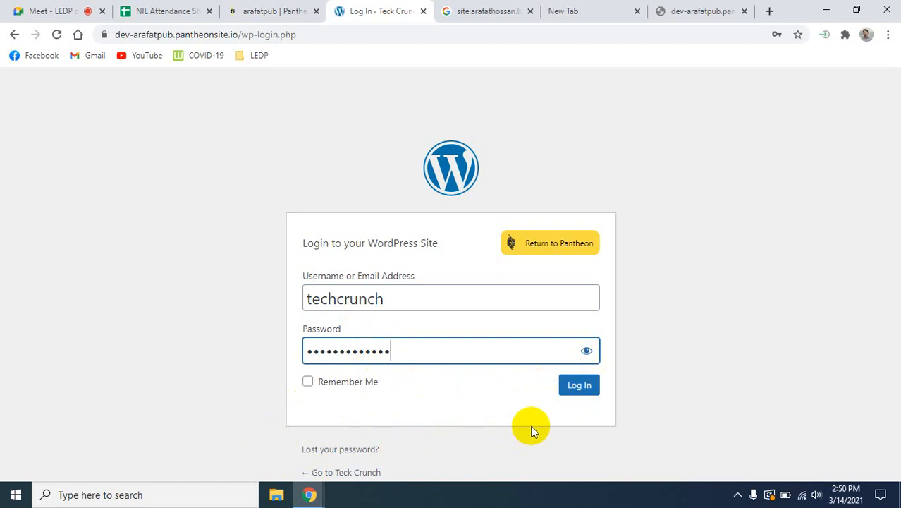
left_click(578, 394)
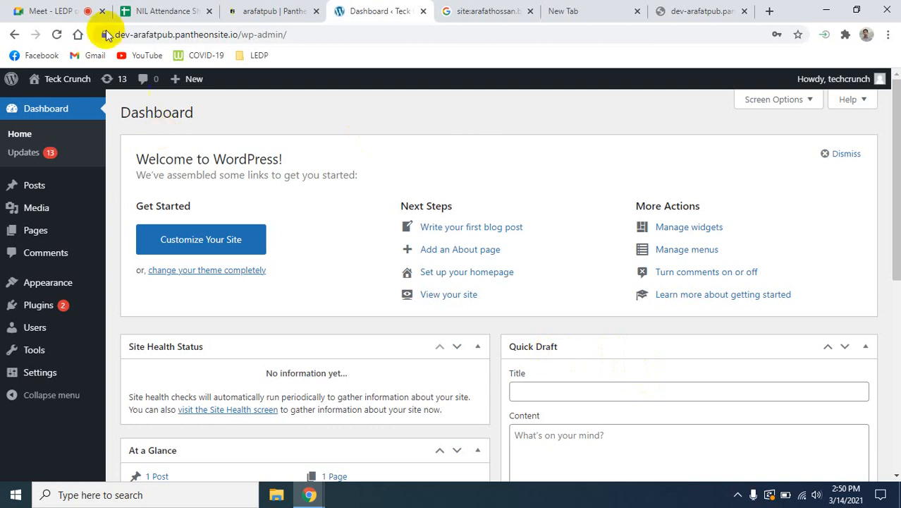
left_click(50, 11)
left_click(587, 147)
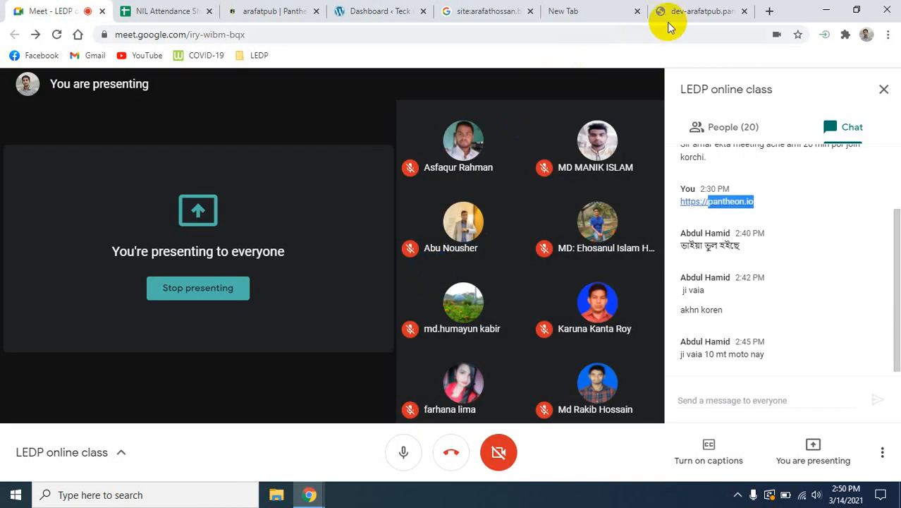
left_click(588, 10)
left_click(358, 10)
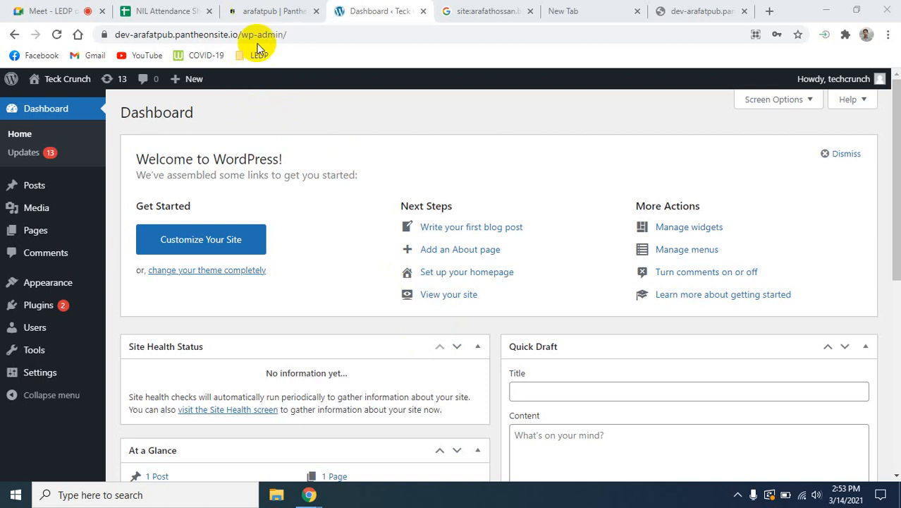
left_click(235, 34)
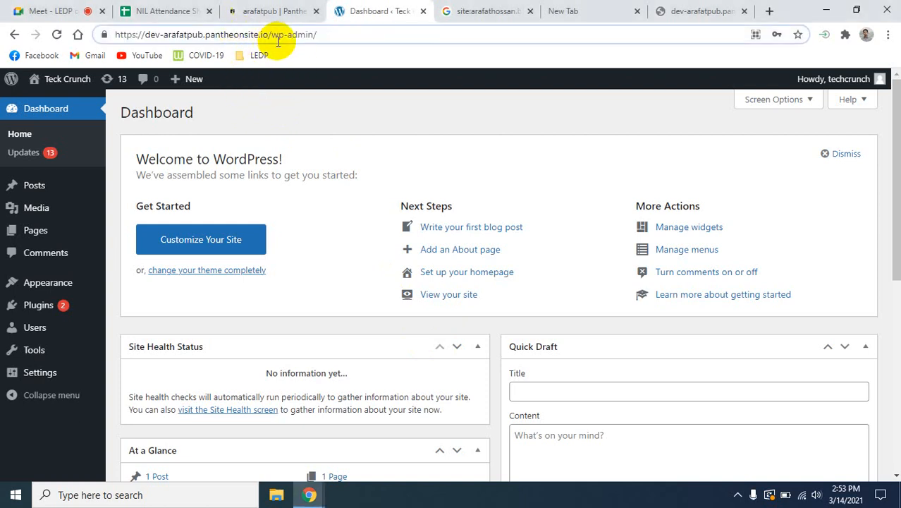
left_click_drag(268, 35, 112, 34)
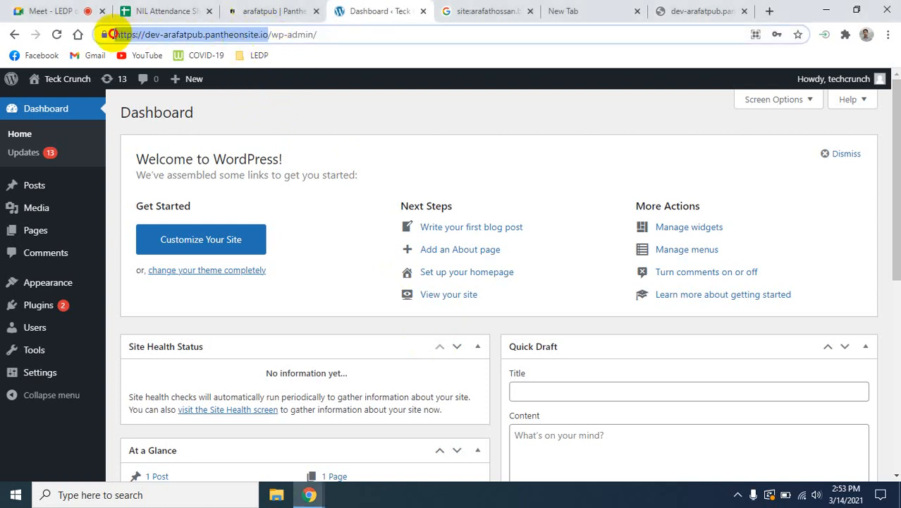
right_click(141, 34)
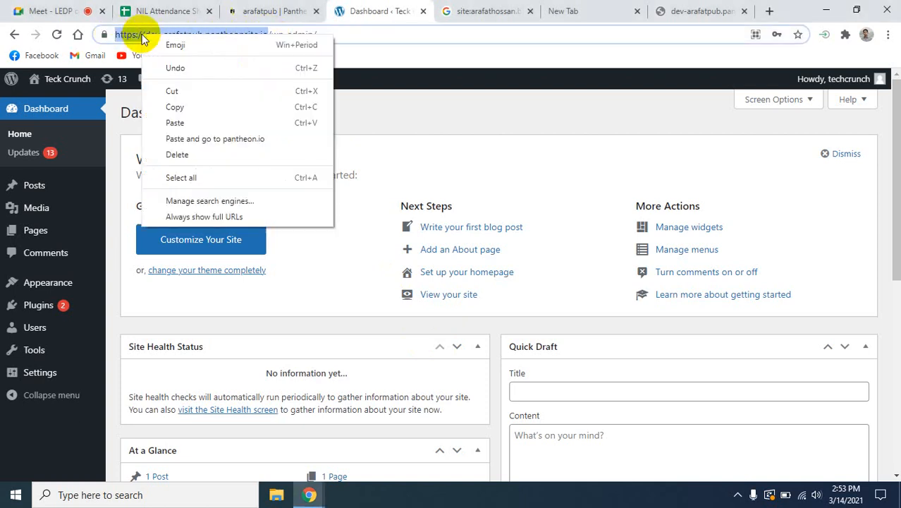
left_click(182, 107)
left_click(699, 12)
left_click(215, 36)
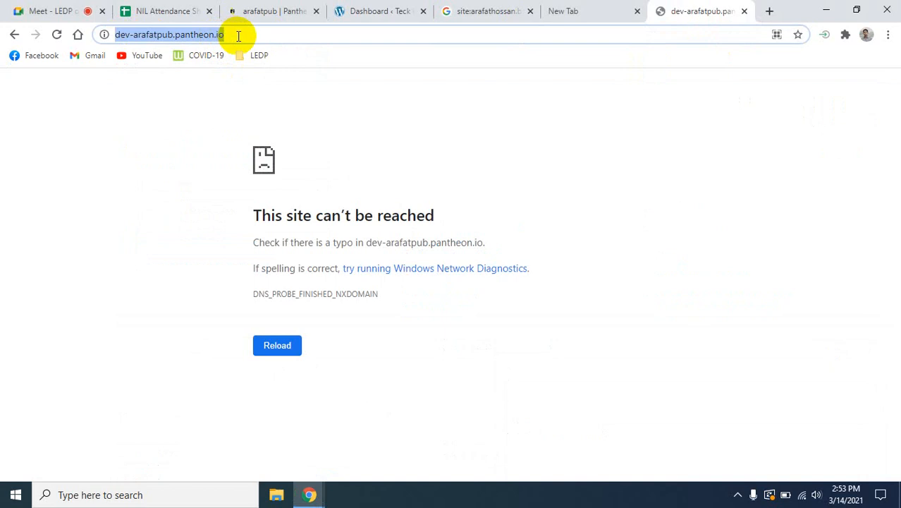
key("ctrl+v")
key("Return")
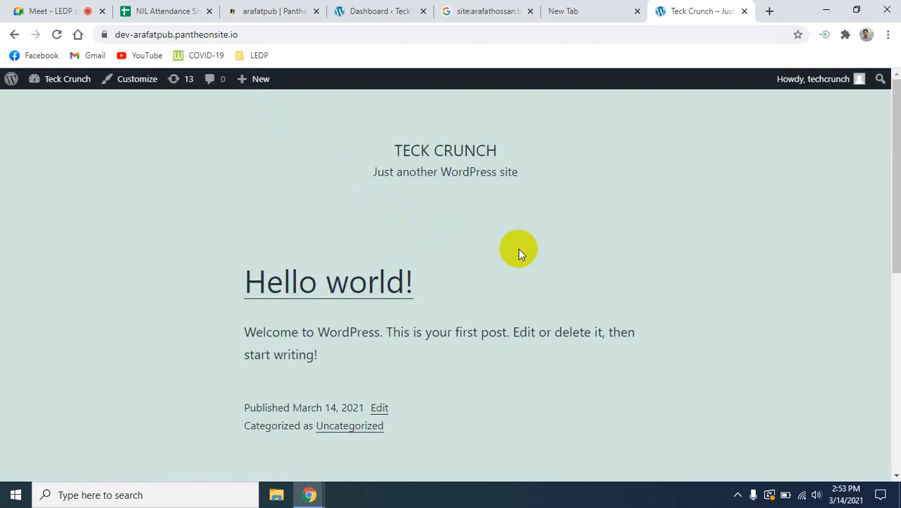
- Examine the live site's home page, including its title, first post and footer widgets, alongside the WordPress dashboard
left_click_drag(393, 152, 525, 165)
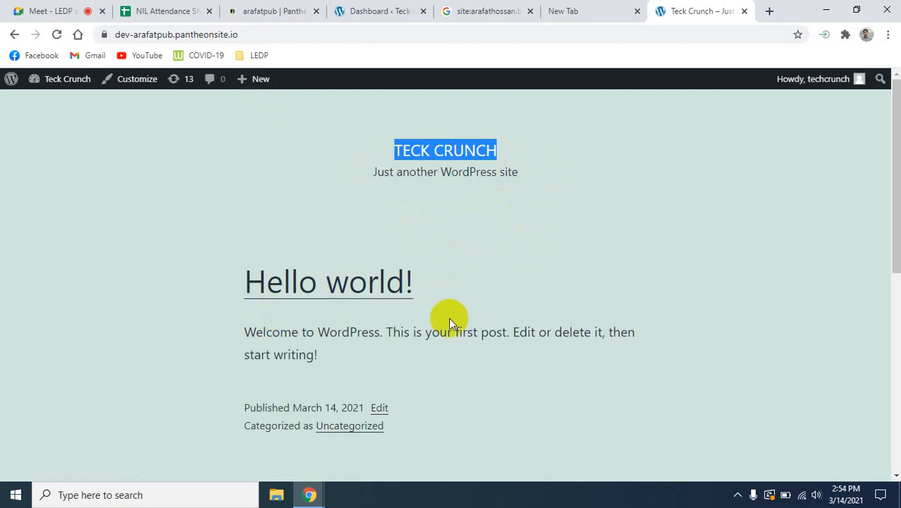
scroll(465, 297, "down", 5)
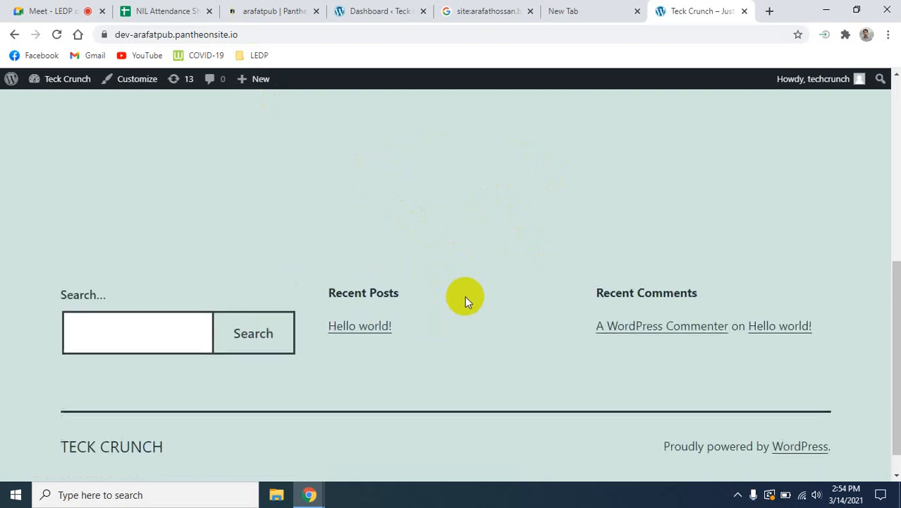
scroll(465, 296, "up", 5)
scroll(464, 295, "down", 5)
scroll(465, 296, "up", 5)
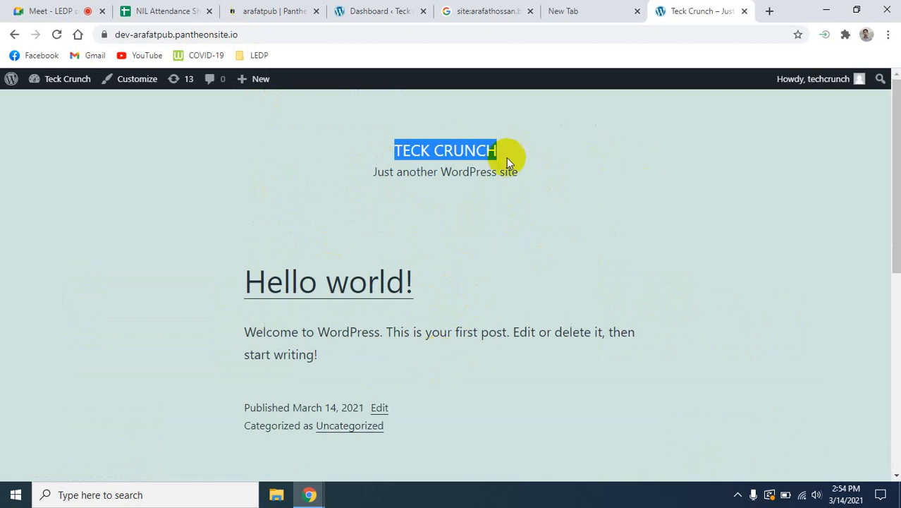
left_click(374, 10)
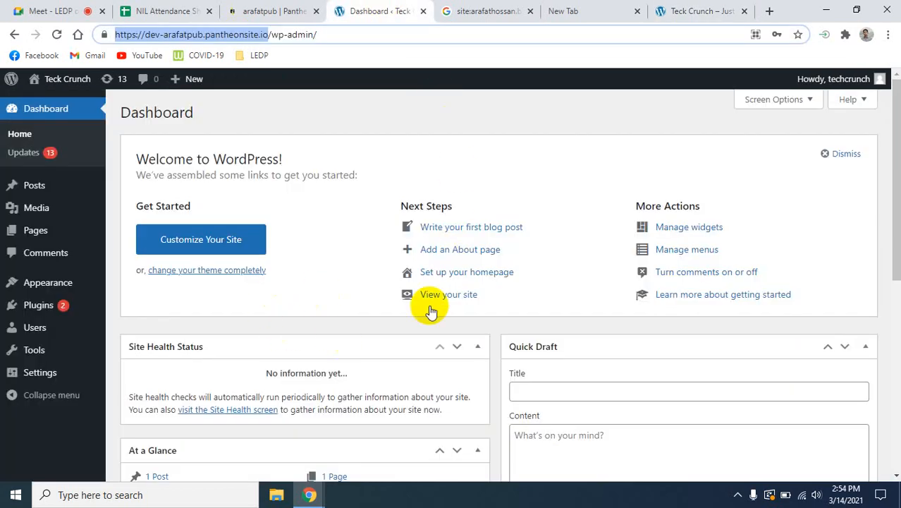
left_click(726, 5)
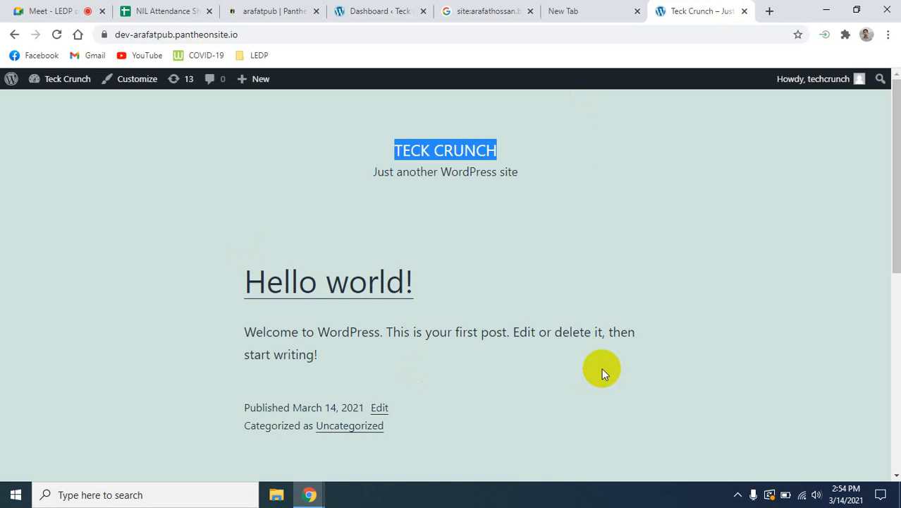
scroll(601, 367, "down", 10)
scroll(600, 356, "up", 10)
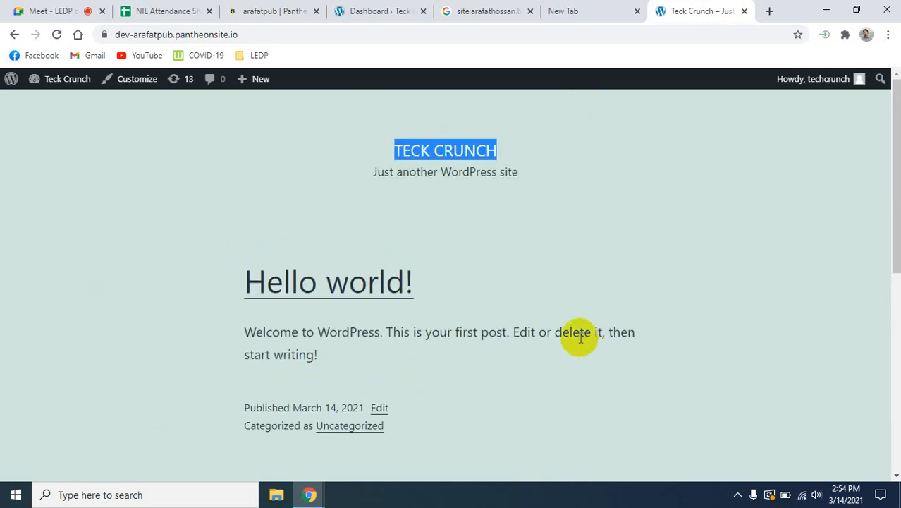
scroll(576, 331, "down", 10)
scroll(576, 327, "up", 10)
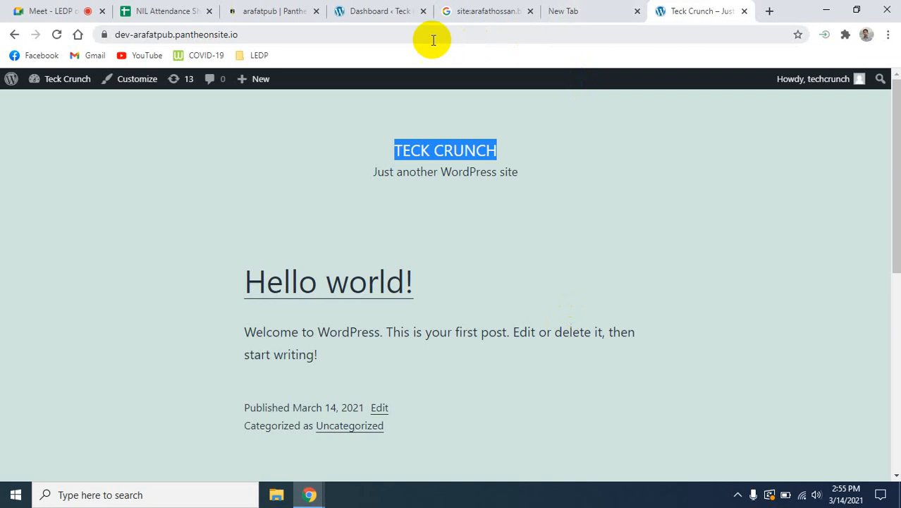
- Return to the WordPress dashboard and look through the General and Privacy settings
left_click(370, 9)
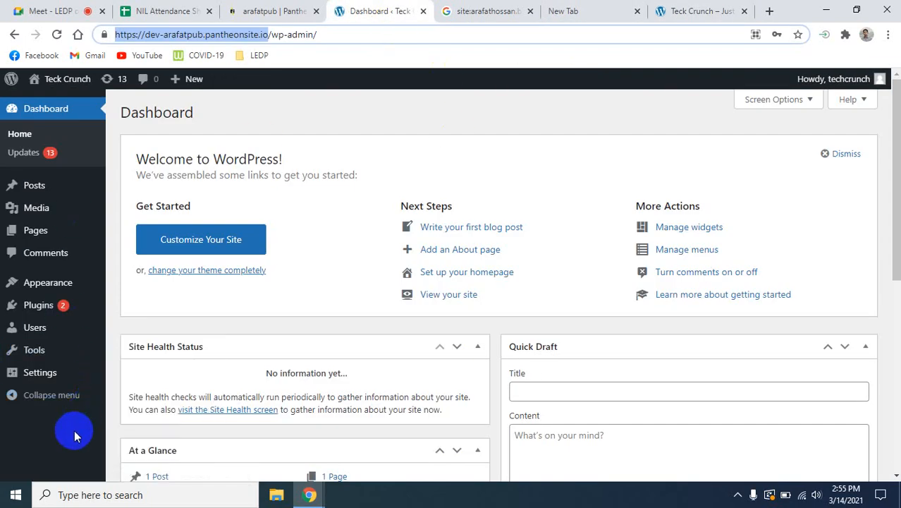
left_click(28, 375)
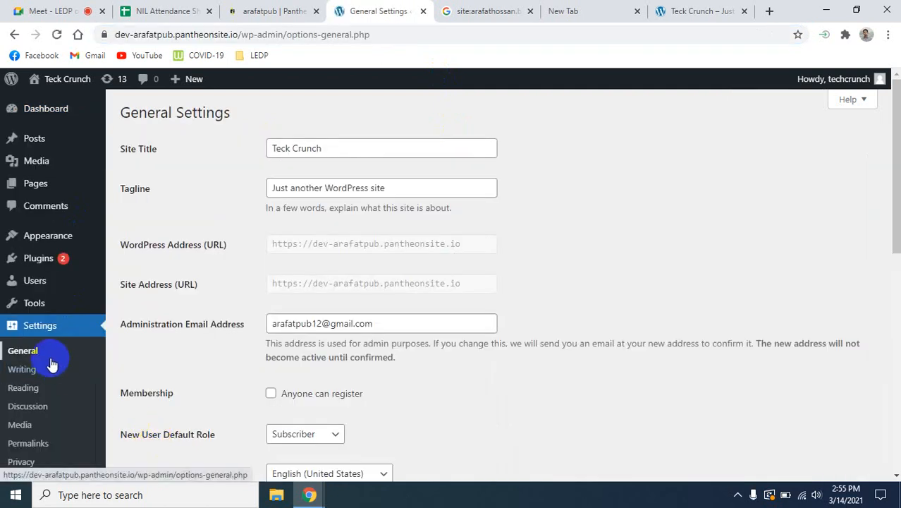
scroll(74, 368, "down", 2)
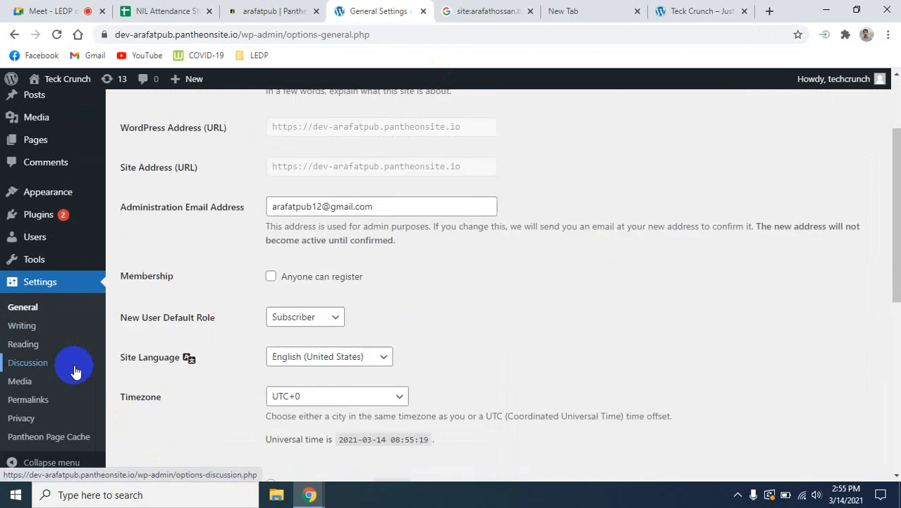
left_click(32, 421)
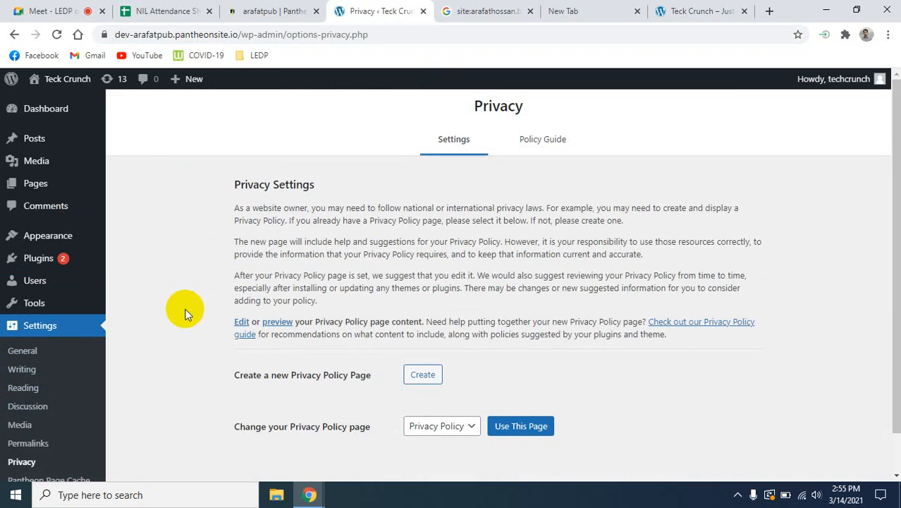
- In the Reading settings, toggle search engine visibility, leave "Discourage search engines from indexing this site" enabled, and save the changes
left_click(25, 392)
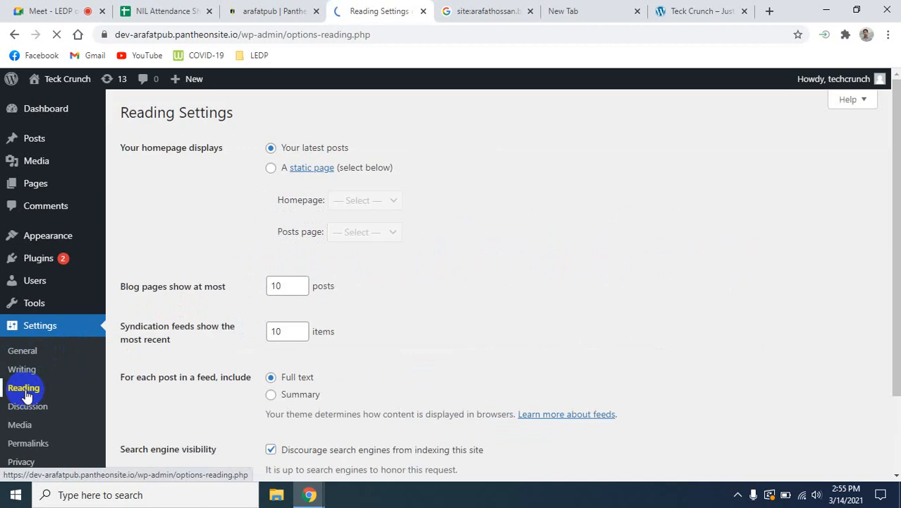
scroll(427, 349, "down", 2)
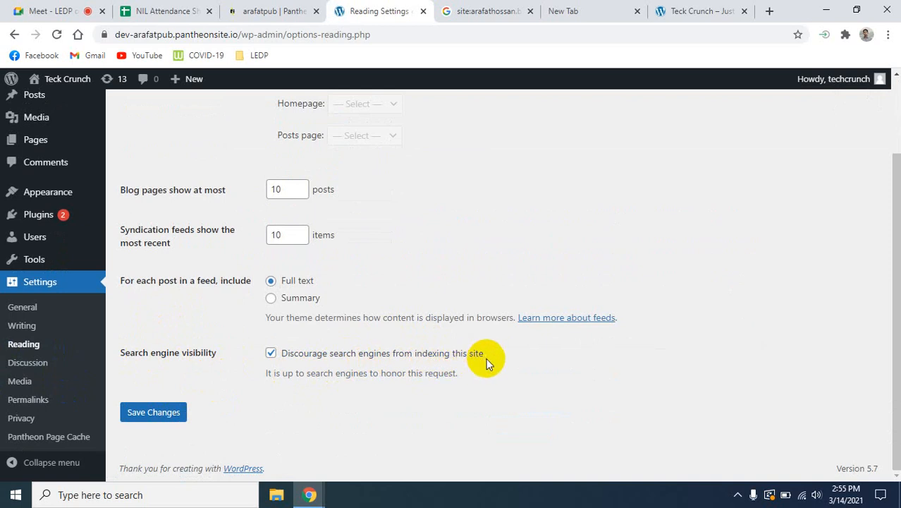
left_click(270, 354)
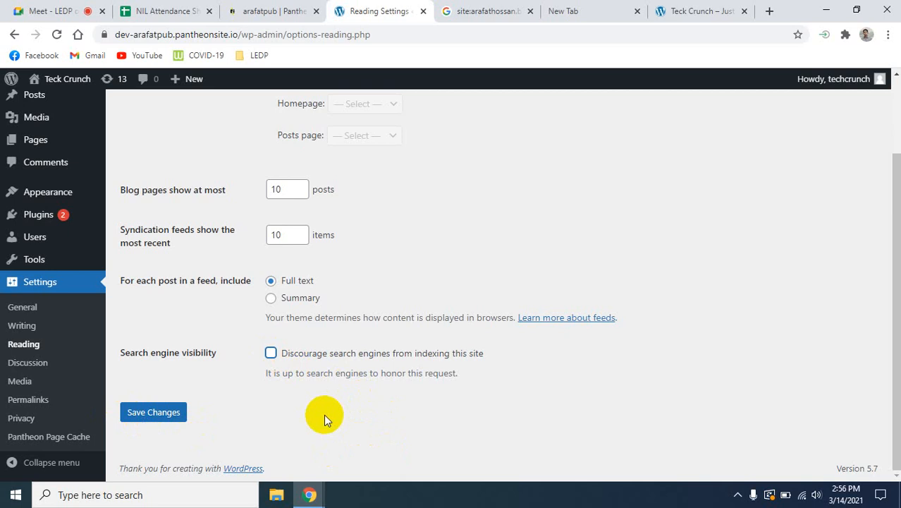
left_click(271, 353)
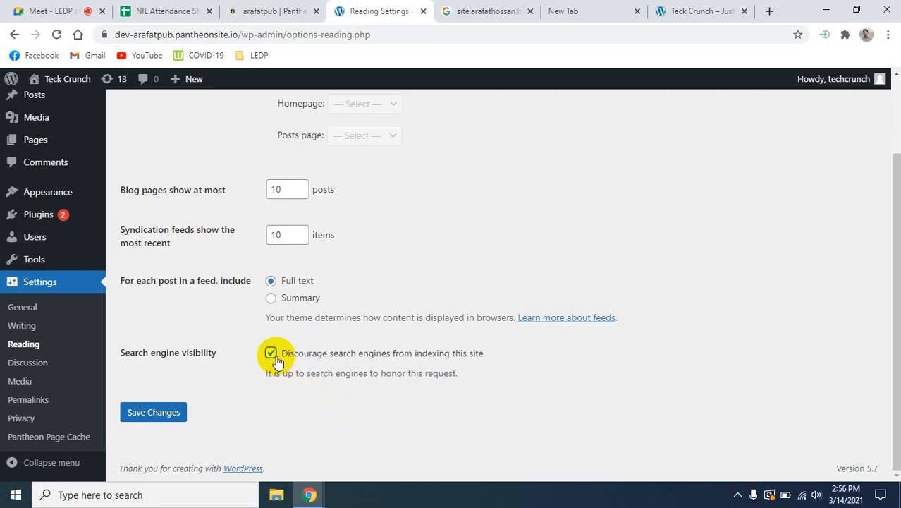
left_click(152, 412)
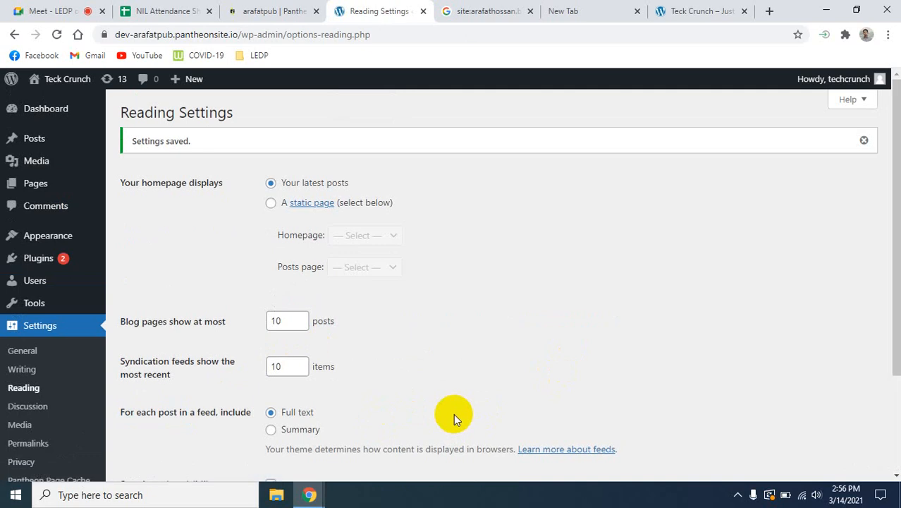
scroll(66, 412, "down", 1)
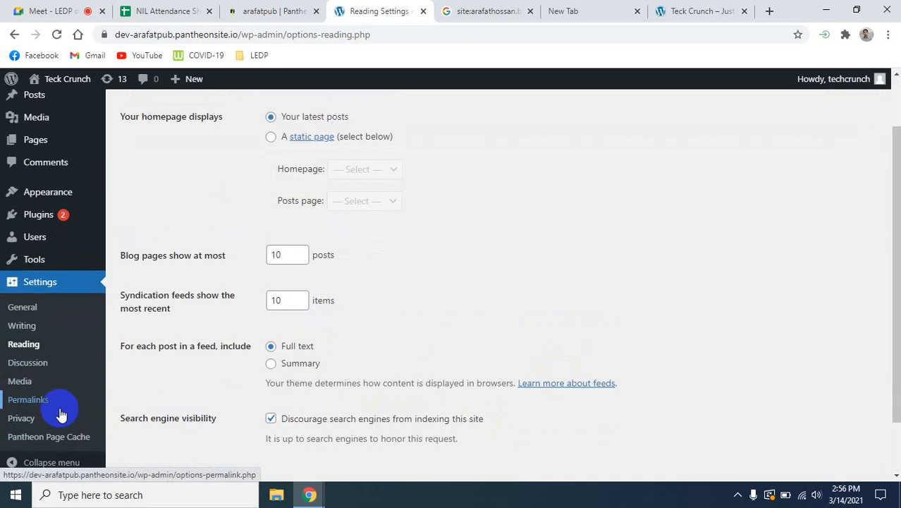
- Review the installed plugins, Akismet and Hello Dolly, and return to the dashboard home
scroll(53, 395, "up", 1)
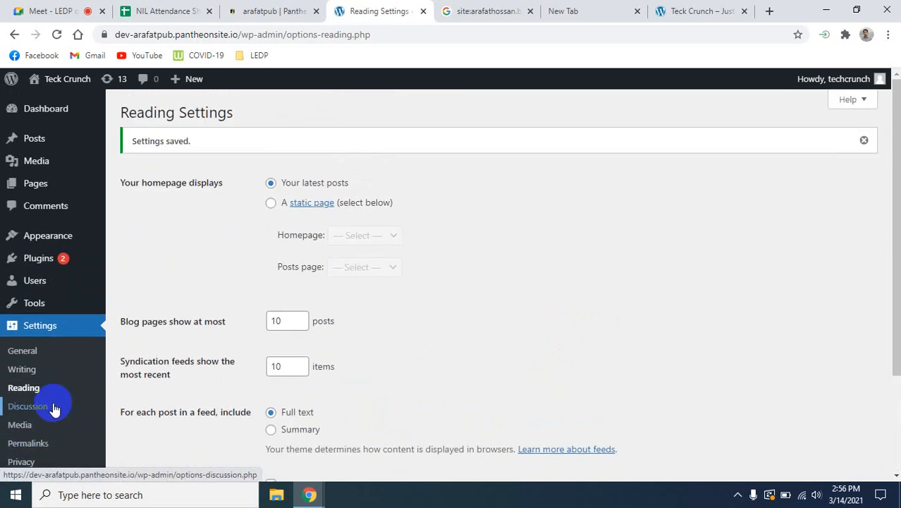
left_click(46, 262)
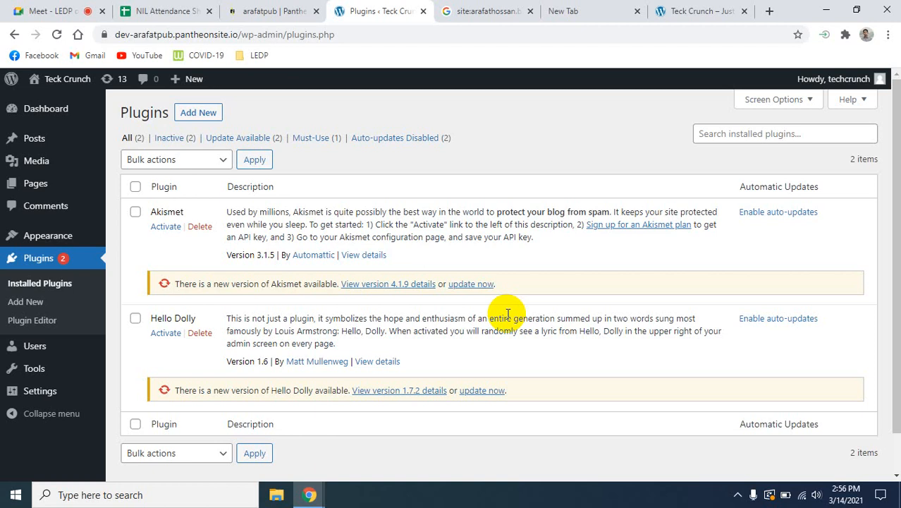
left_click(26, 113)
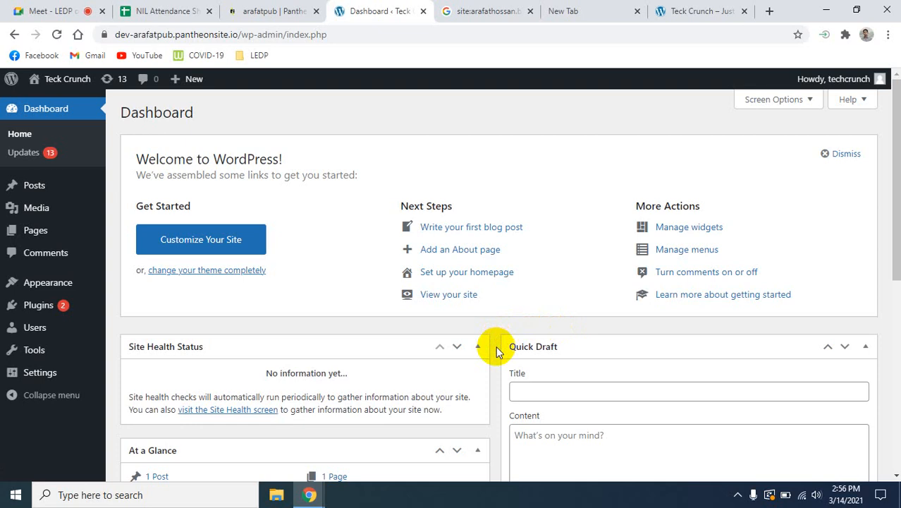
- Check the current look of the live site and open the WordPress theme management page
mouse_move(72, 292)
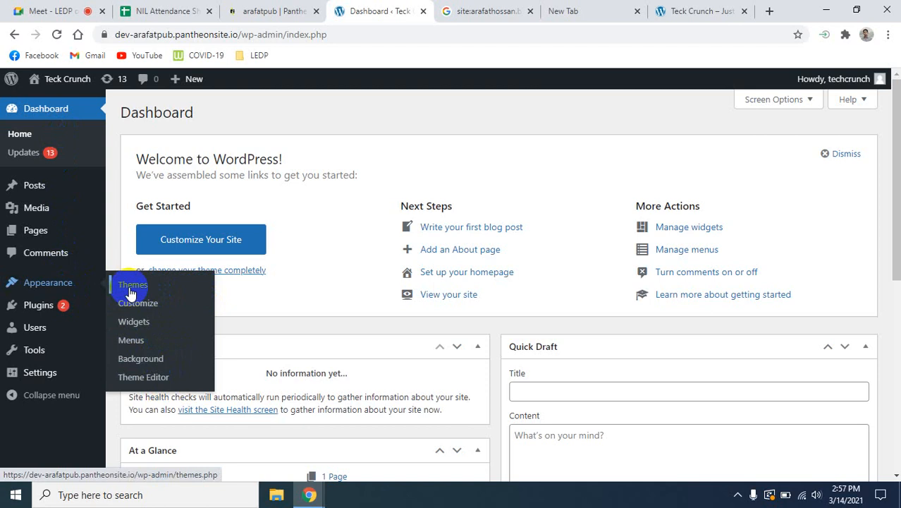
left_click(701, 11)
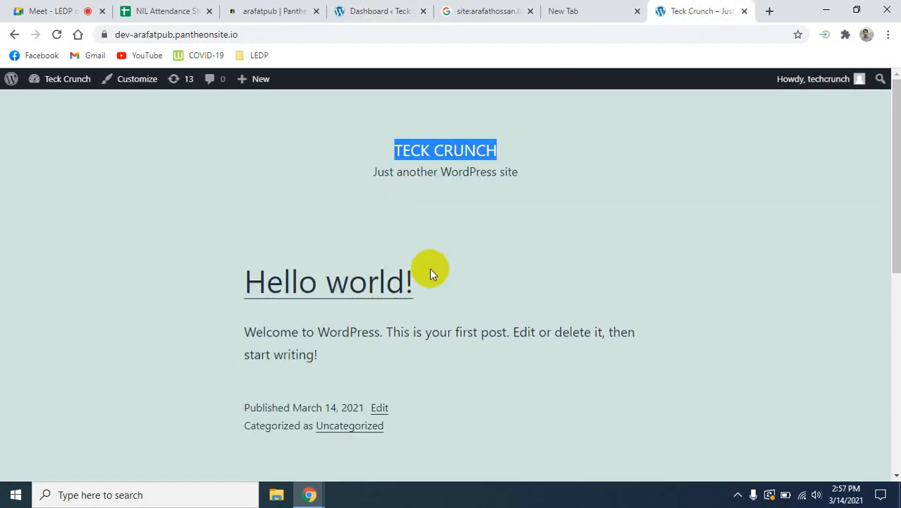
left_click(372, 10)
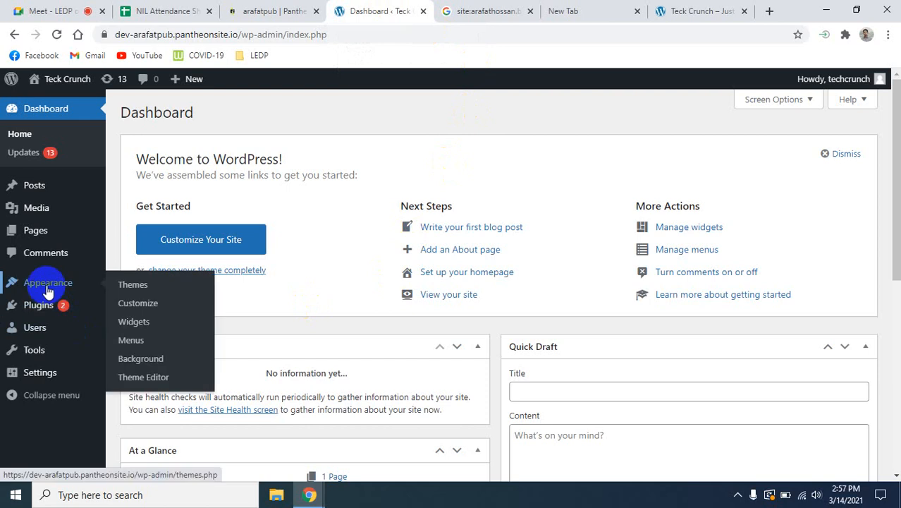
left_click(141, 287)
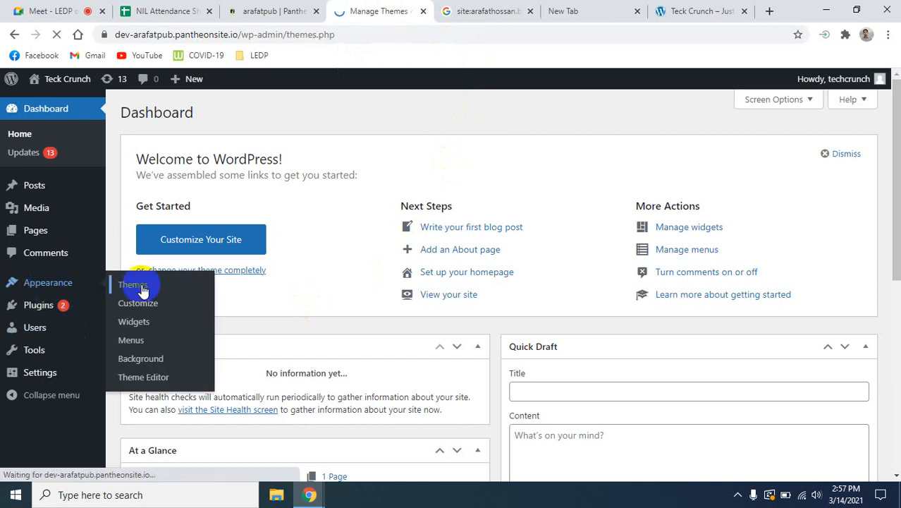
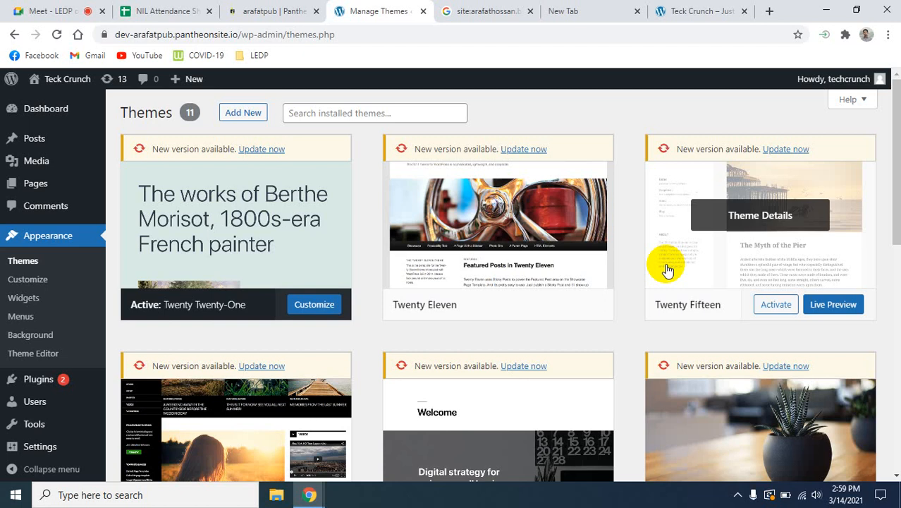
- Look through the themes already installed on the site, from Twenty Twenty-One down to Twenty Twenty
scroll(666, 270, "down", 8)
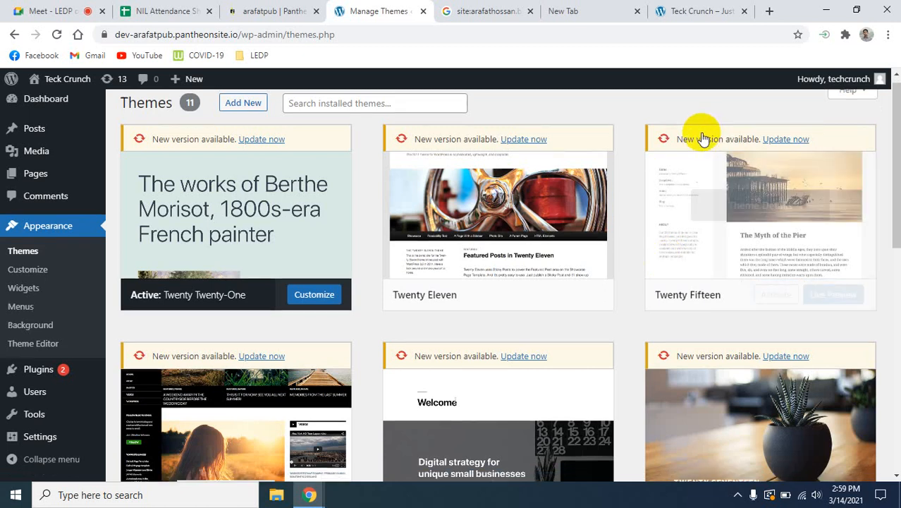
scroll(483, 264, "up", 9)
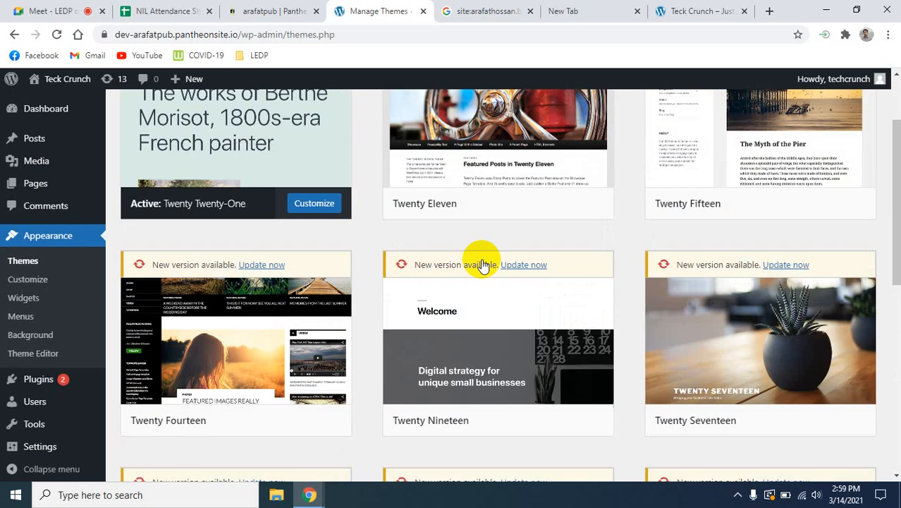
scroll(483, 262, "down", 7)
scroll(482, 263, "up", 6)
scroll(482, 264, "up", 2)
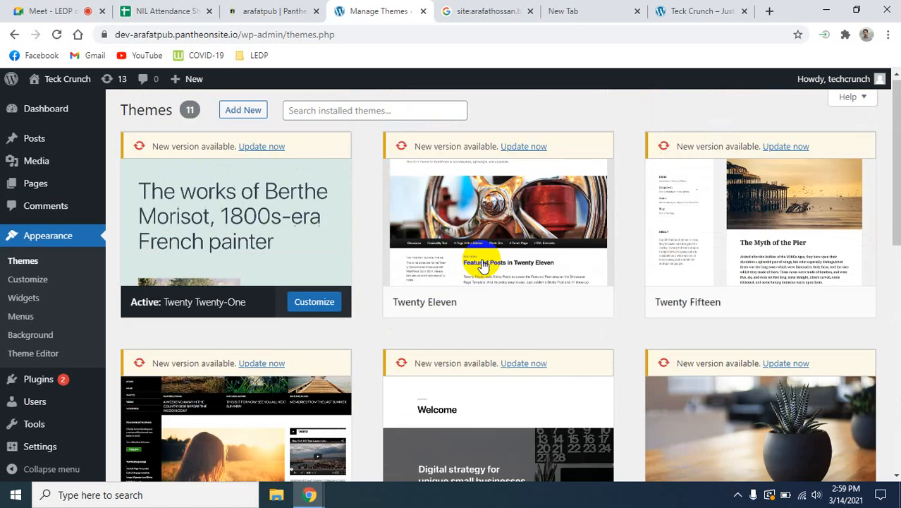
scroll(483, 264, "down", 8)
scroll(482, 264, "up", 8)
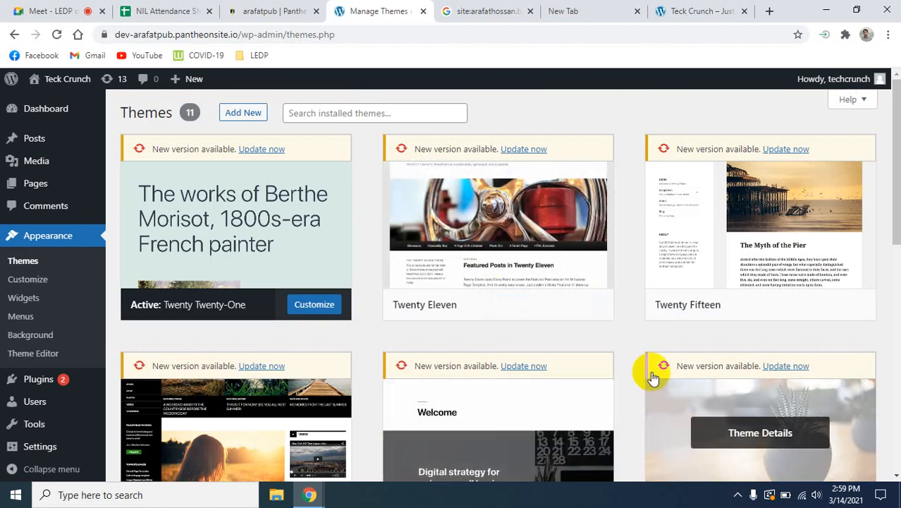
scroll(360, 389, "down", 4)
scroll(380, 391, "up", 4)
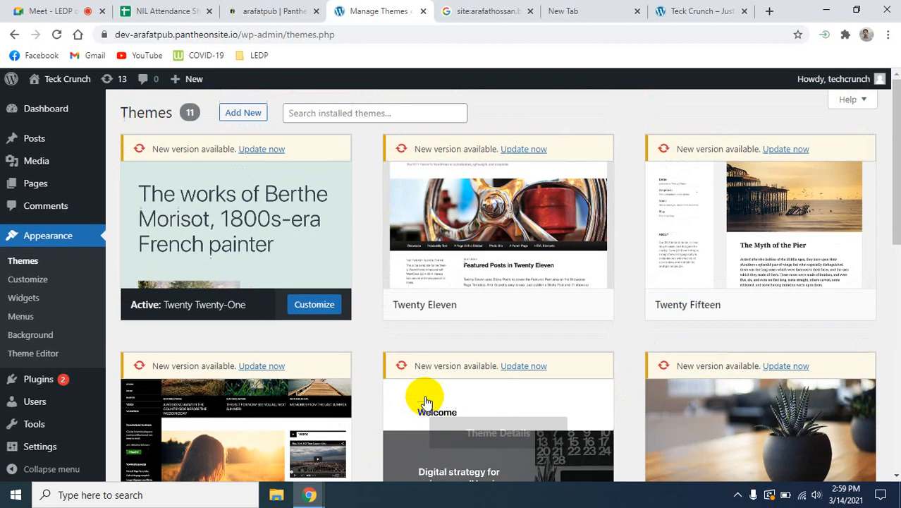
scroll(296, 352, "down", 1)
scroll(271, 338, "down", 6)
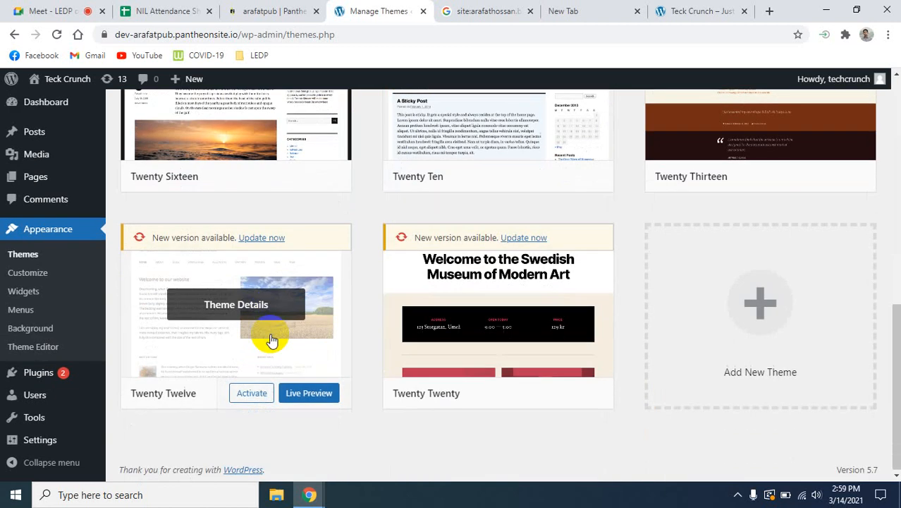
scroll(268, 339, "up", 7)
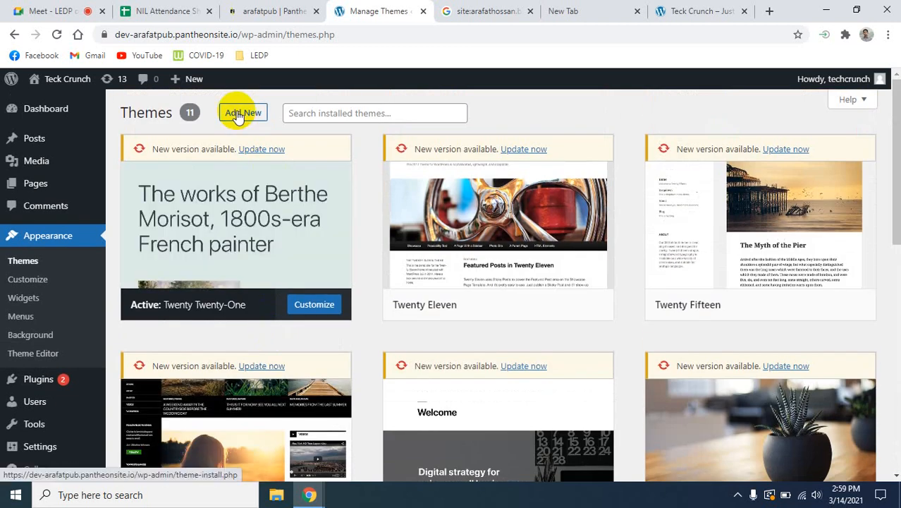
- Open the page for adding new themes and browse the whole featured selection
left_click(241, 115)
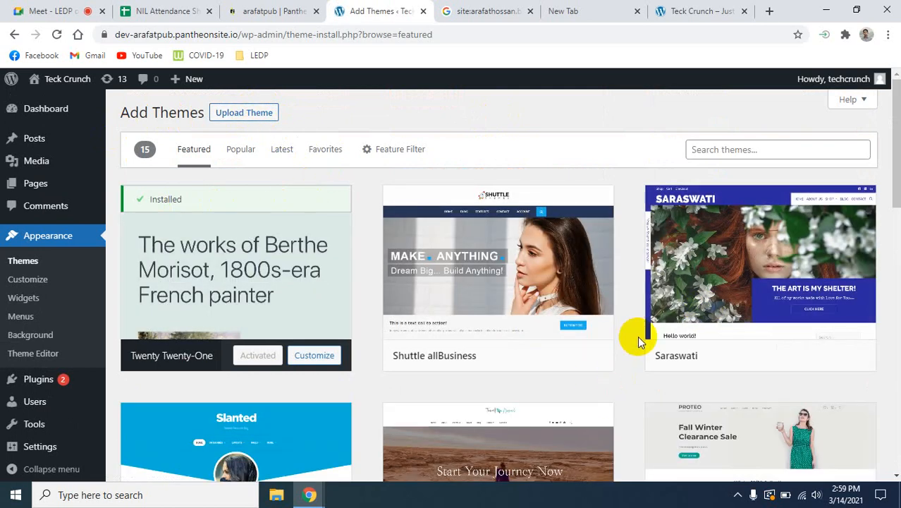
scroll(638, 335, "down", 5)
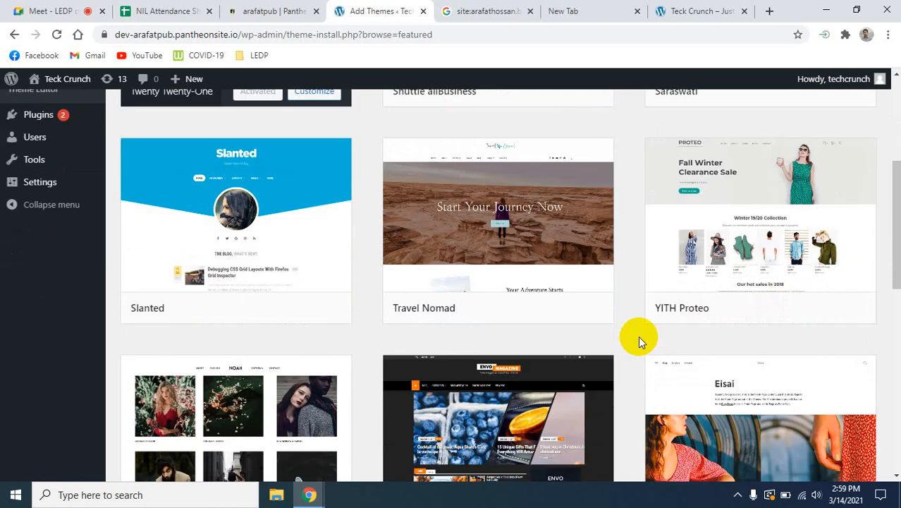
scroll(638, 336, "down", 2)
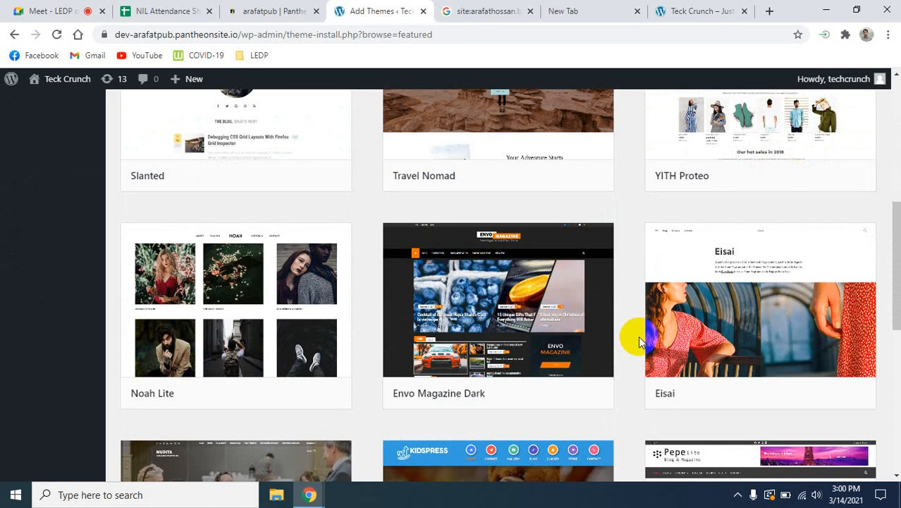
scroll(638, 336, "down", 4)
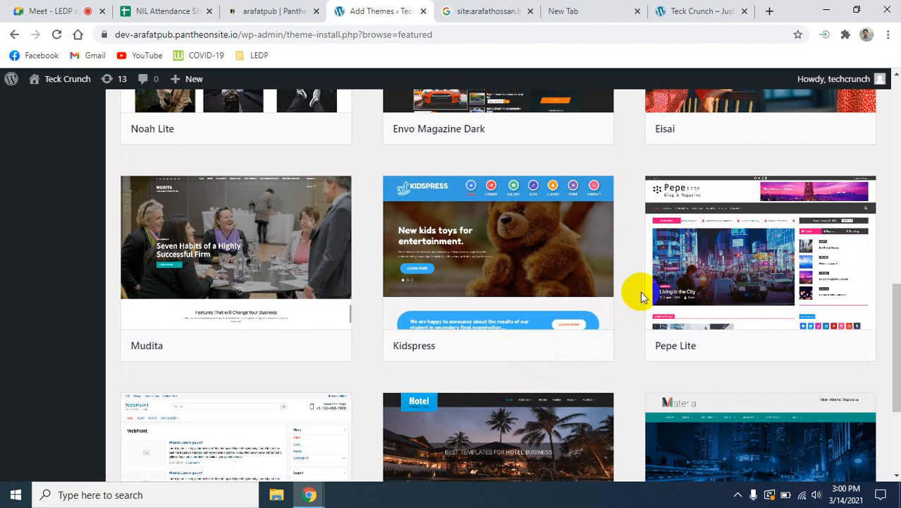
scroll(640, 291, "down", 3)
scroll(640, 290, "up", 4)
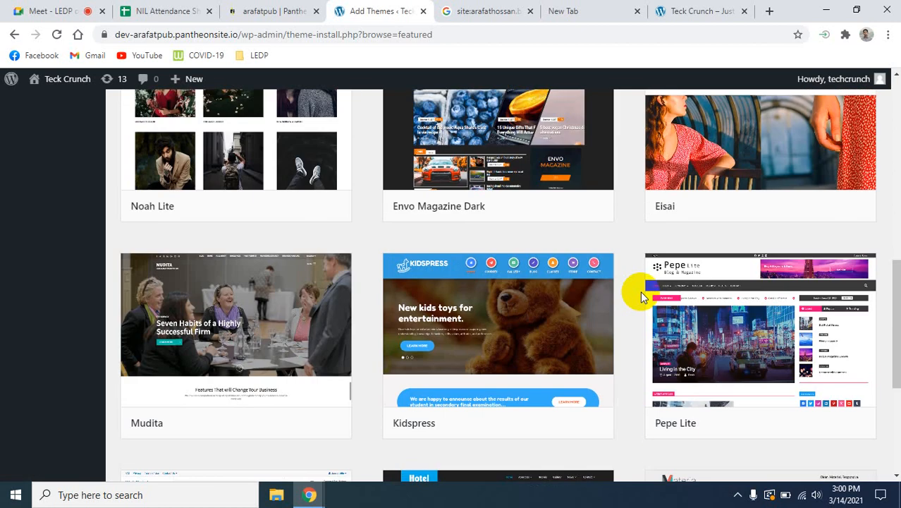
scroll(640, 296, "down", 4)
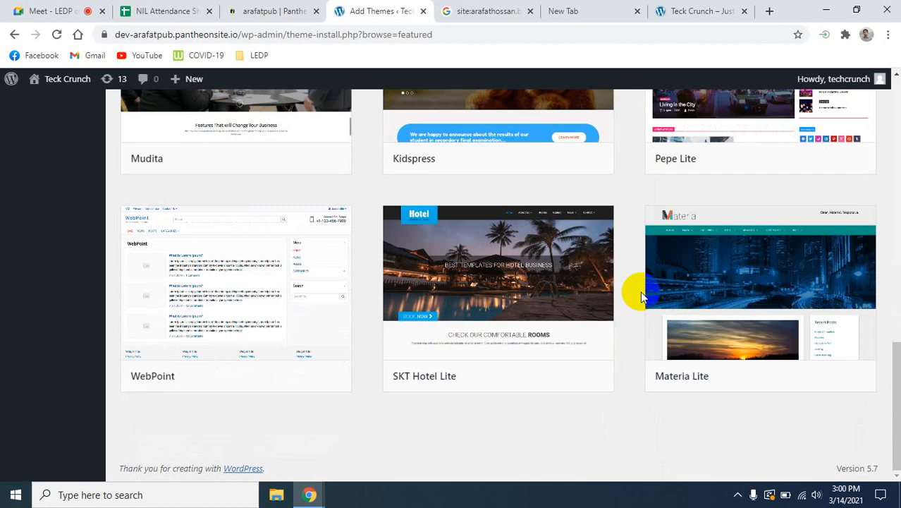
scroll(641, 291, "up", 12)
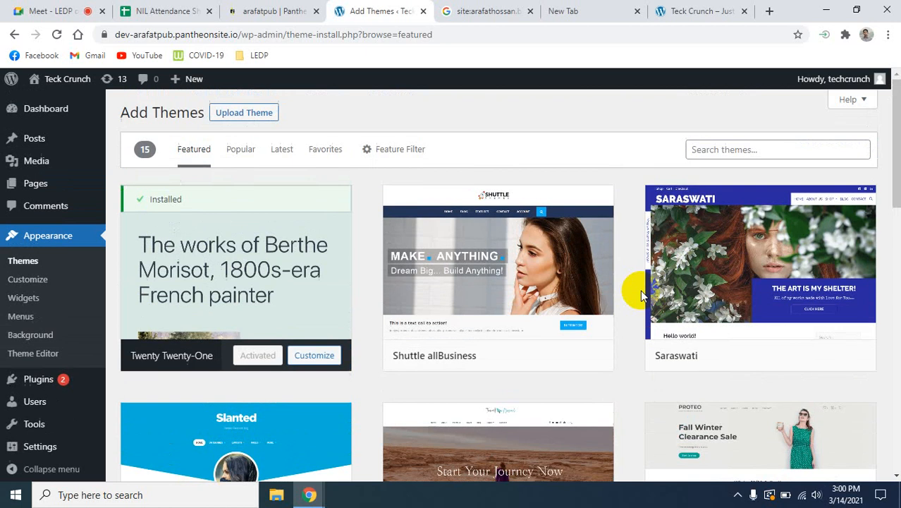
- Switch the theme catalogue to the popular themes and browse the available designs
left_click(237, 156)
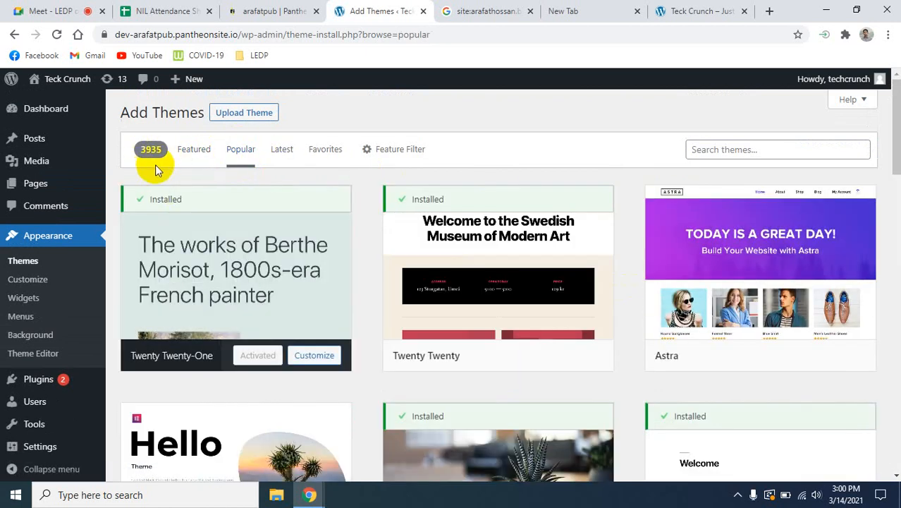
mouse_move(196, 198)
mouse_move(257, 368)
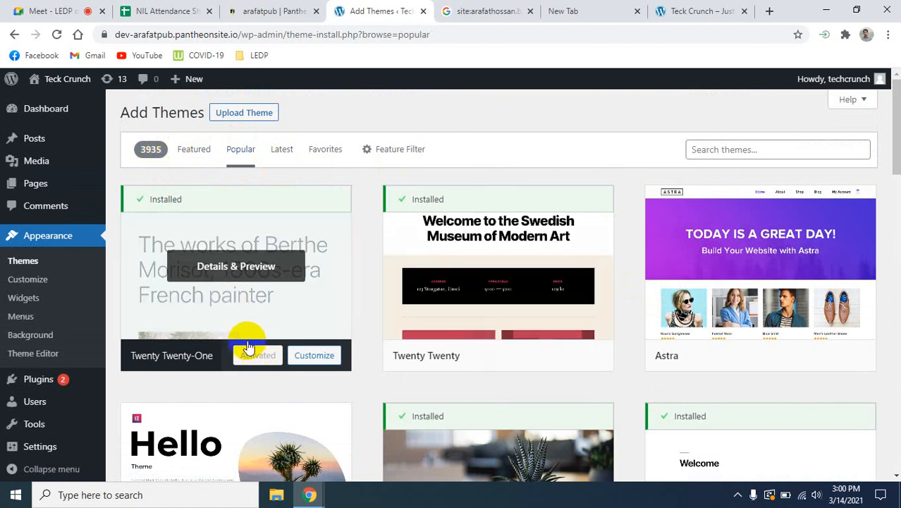
mouse_move(534, 278)
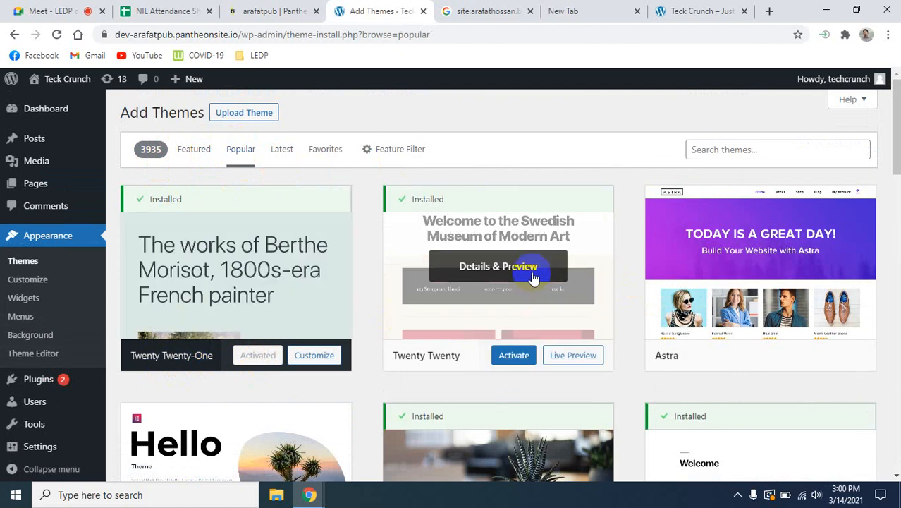
scroll(717, 358, "down", 3)
mouse_move(428, 366)
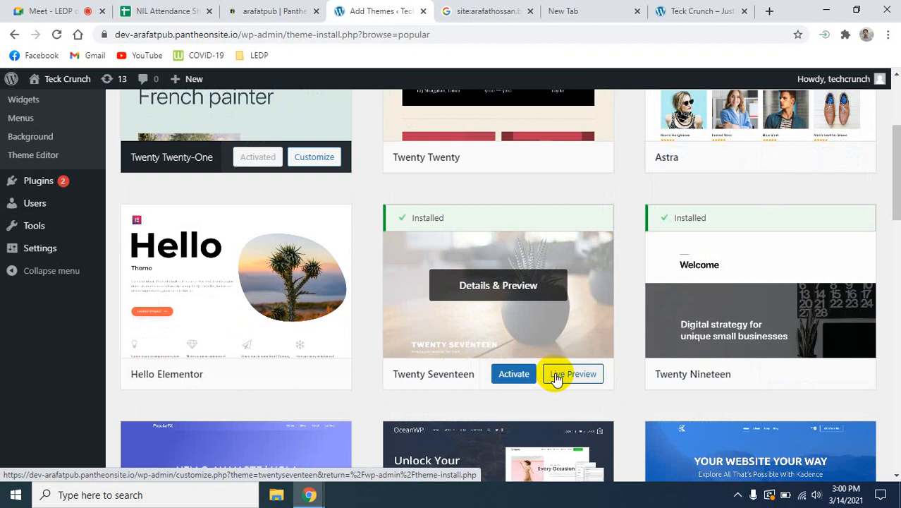
scroll(554, 374, "down", 1)
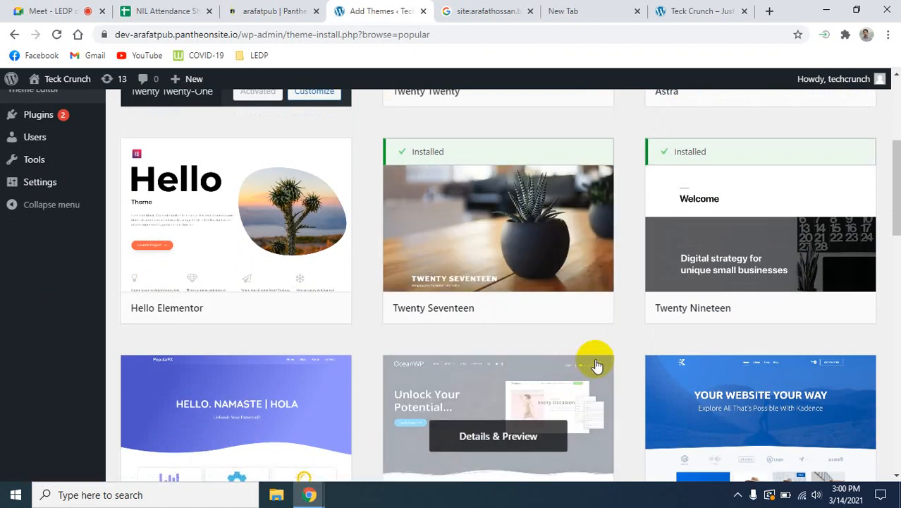
scroll(597, 360, "down", 3)
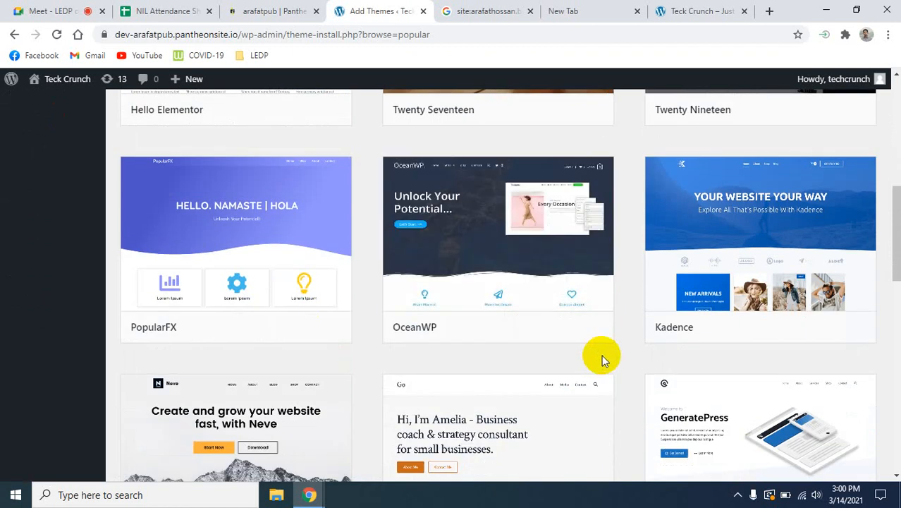
scroll(601, 354, "up", 3)
scroll(602, 360, "down", 5)
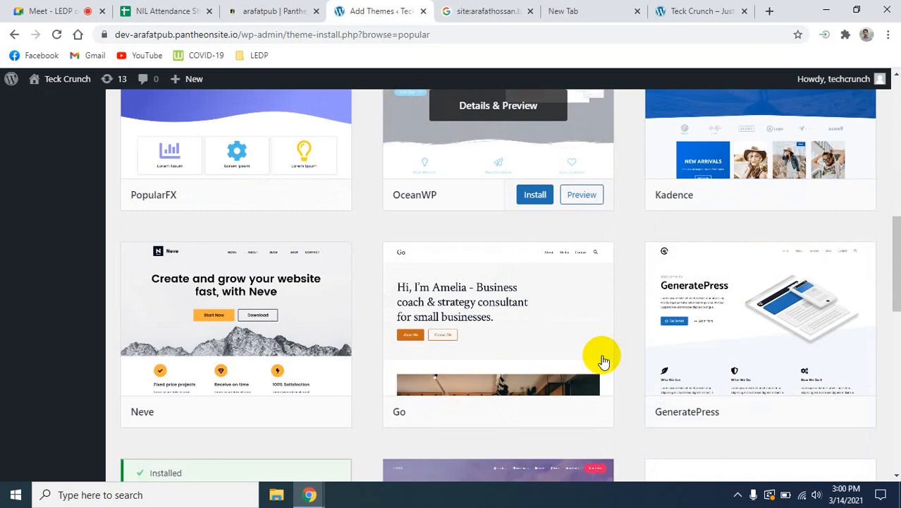
scroll(603, 361, "down", 2)
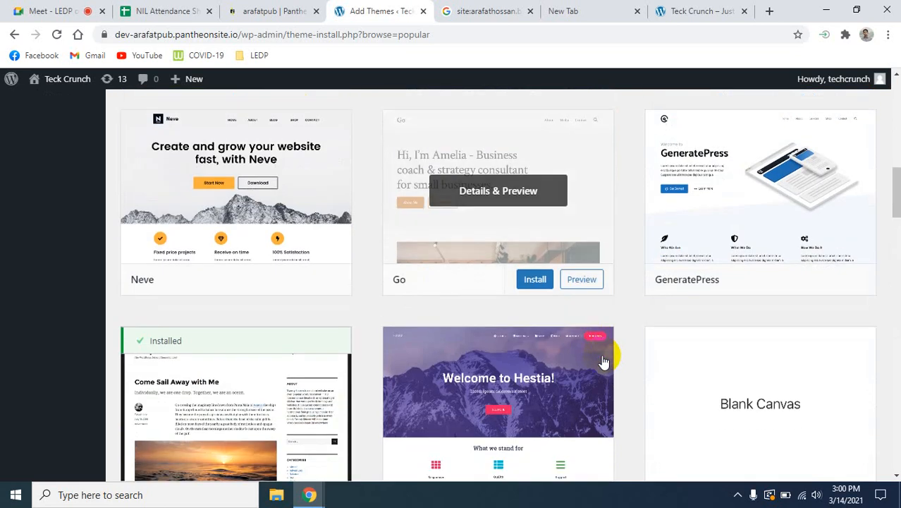
scroll(603, 360, "down", 4)
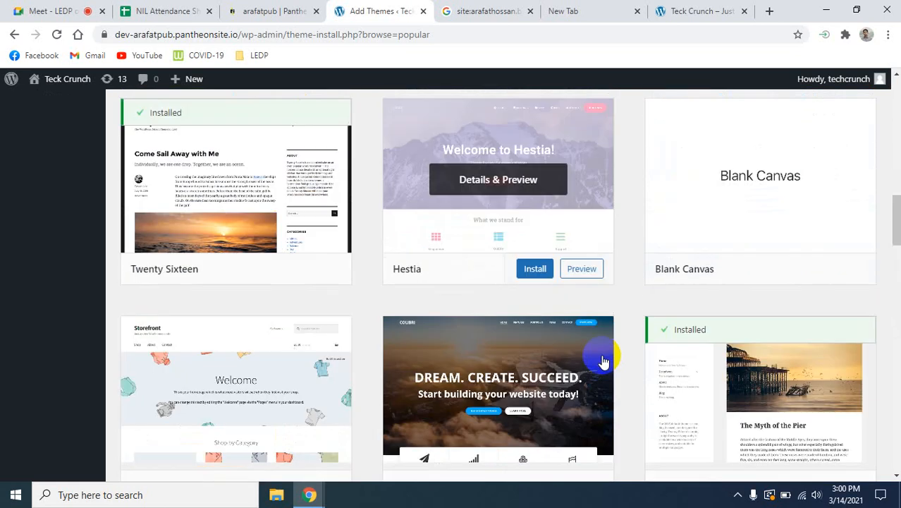
scroll(603, 361, "down", 5)
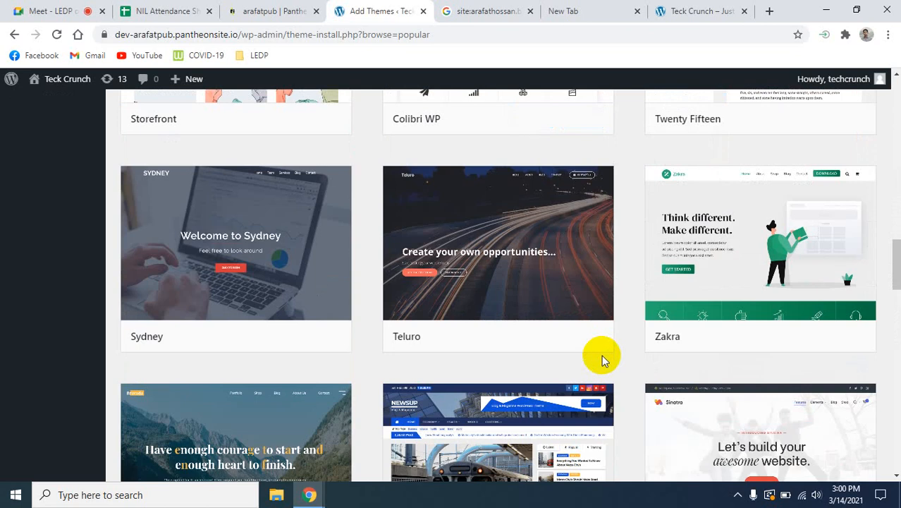
scroll(600, 357, "down", 4)
scroll(601, 359, "up", 16)
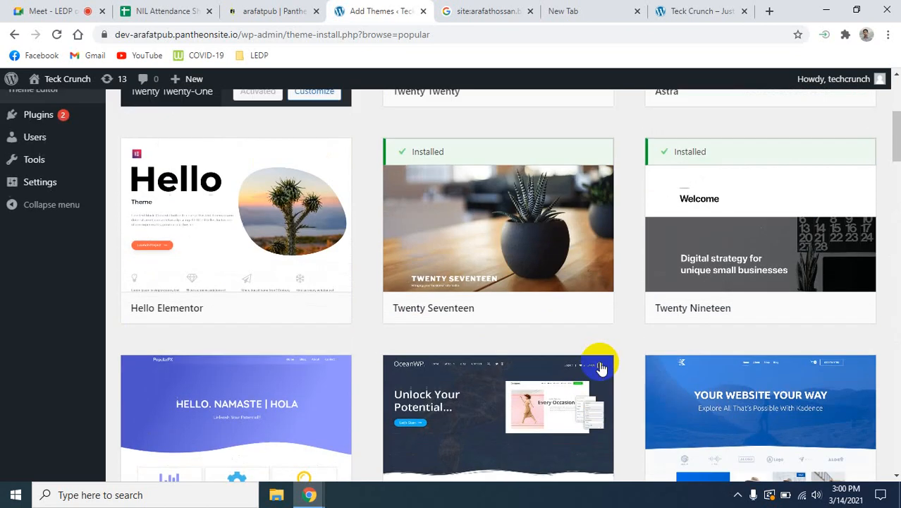
scroll(600, 366, "up", 4)
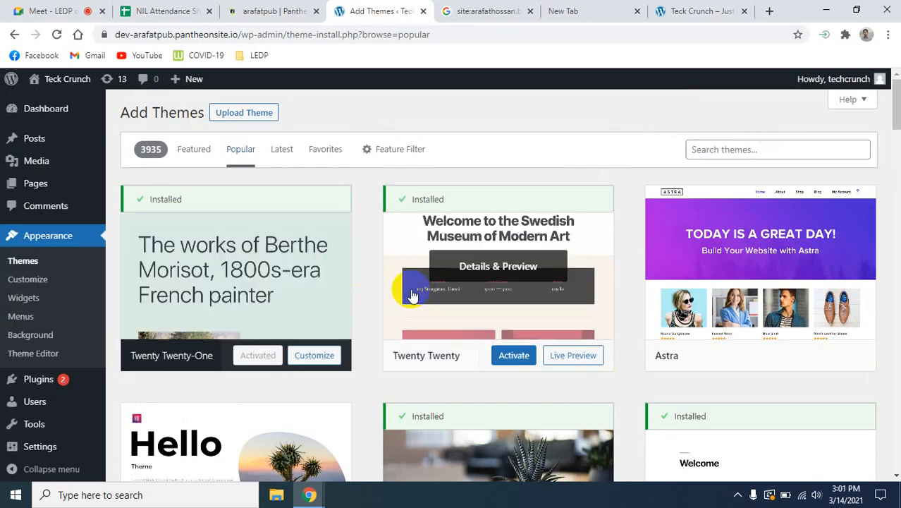
- Search the theme catalogue for "Colormag"
left_click(723, 150)
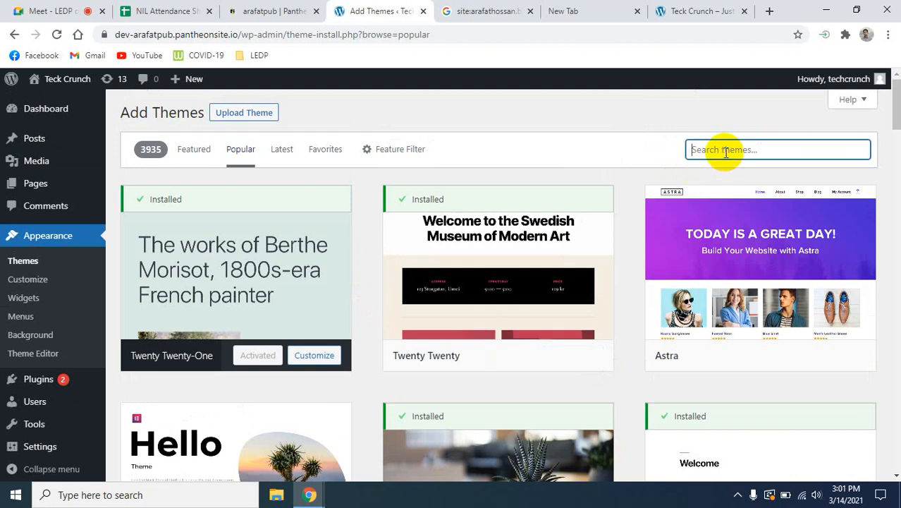
type("Color")
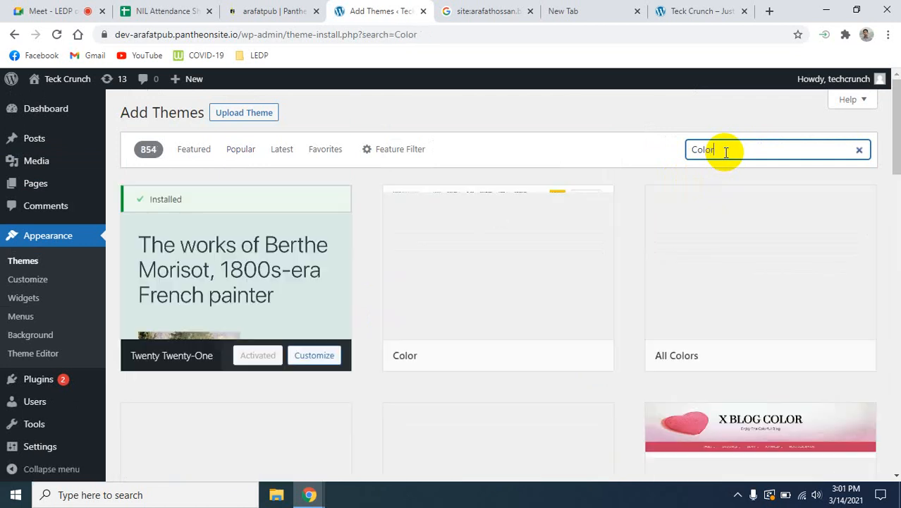
type("mag")
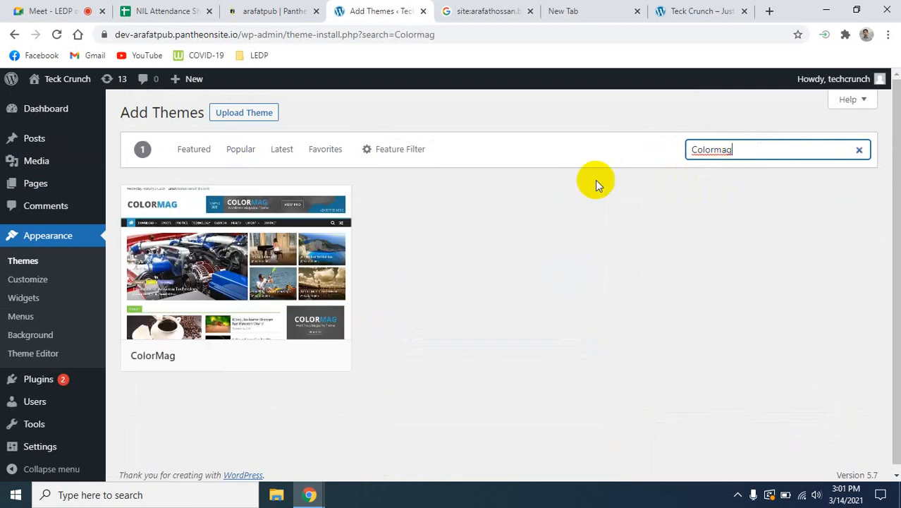
- Open the preview of the ColorMag theme and examine its demo page layout, from the header through the post sections
mouse_move(220, 277)
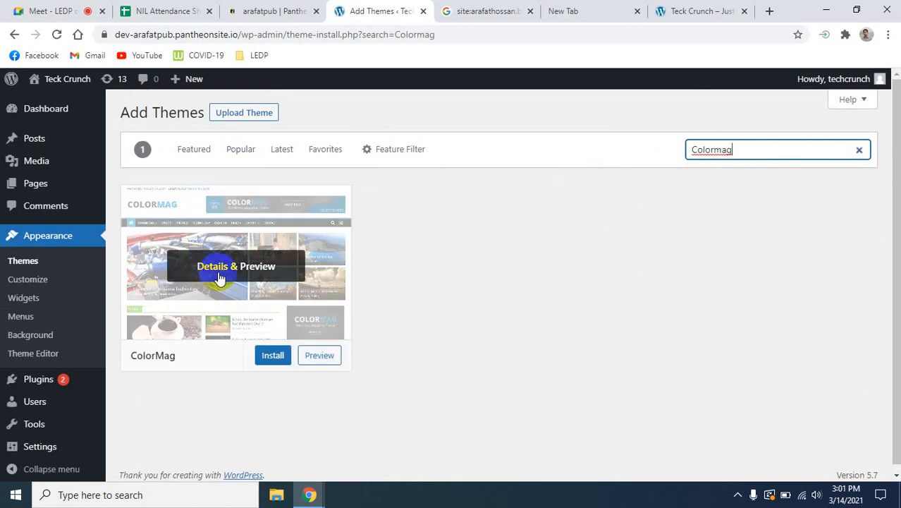
left_click(315, 356)
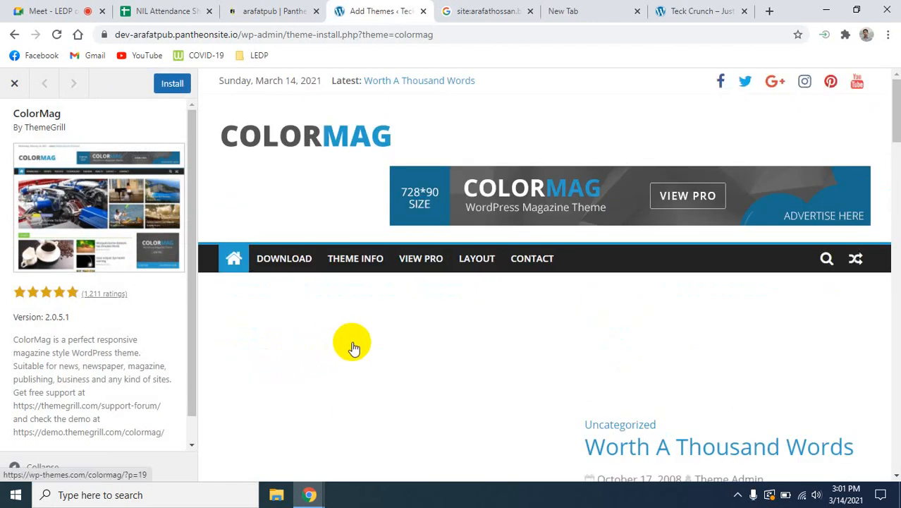
scroll(374, 348, "down", 3)
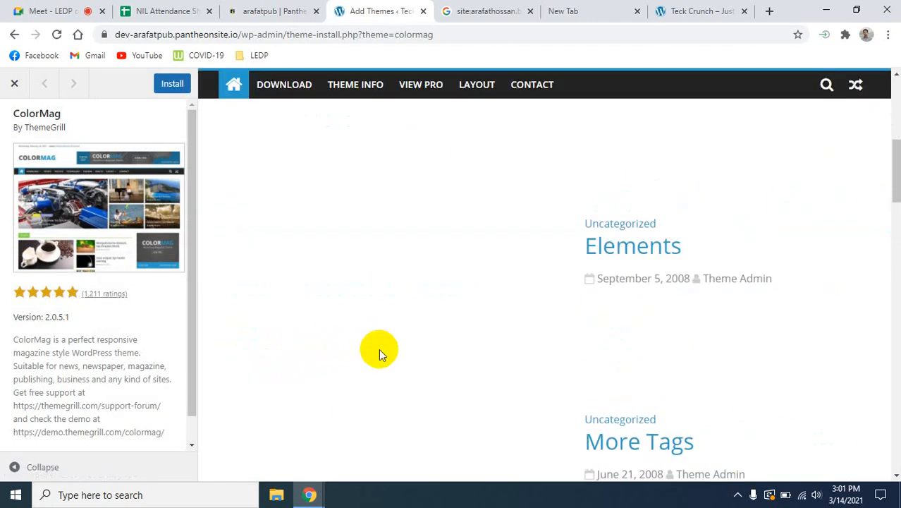
scroll(379, 349, "up", 3)
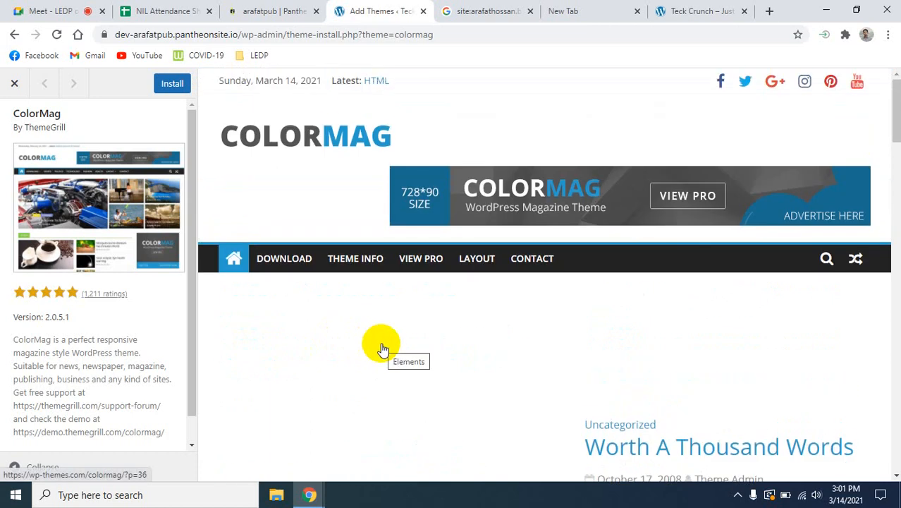
scroll(381, 348, "down", 6)
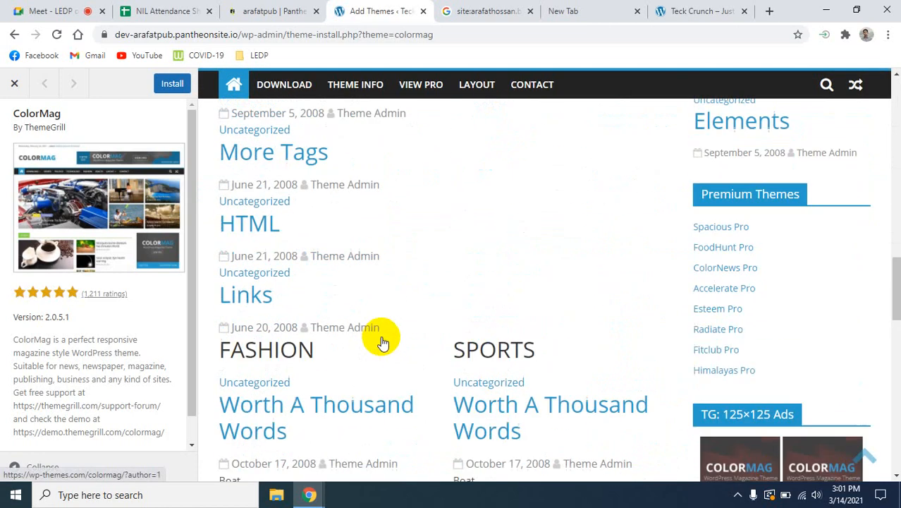
scroll(381, 341, "up", 4)
scroll(380, 342, "down", 5)
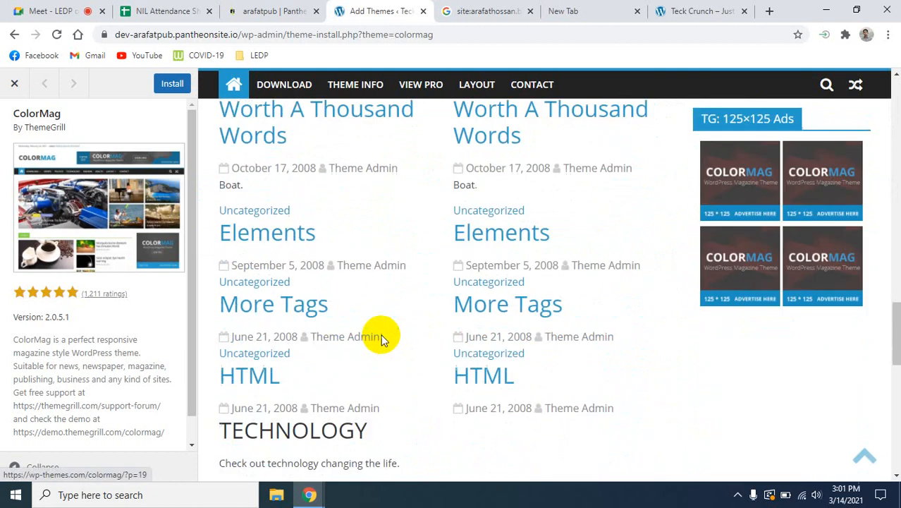
- Install the ColorMag theme from its preview and activate it on the site
scroll(380, 338, "down", 5)
scroll(381, 339, "up", 20)
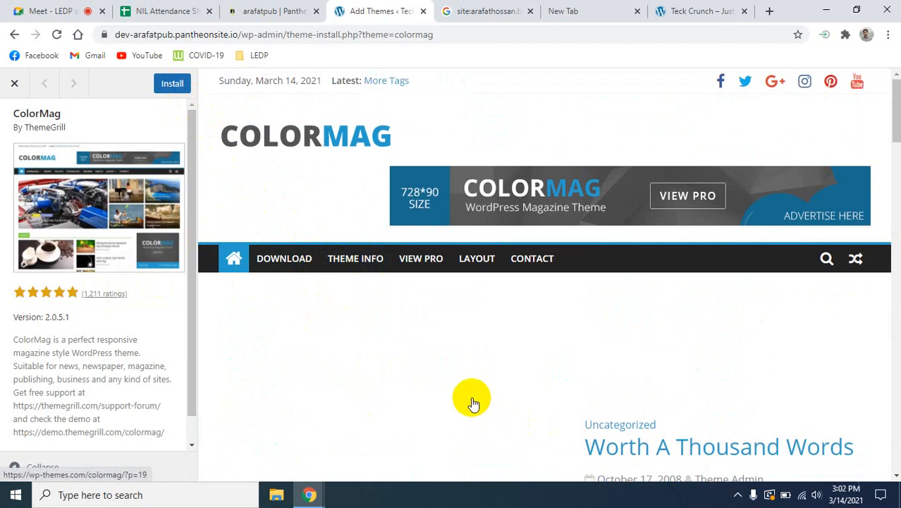
left_click(170, 85)
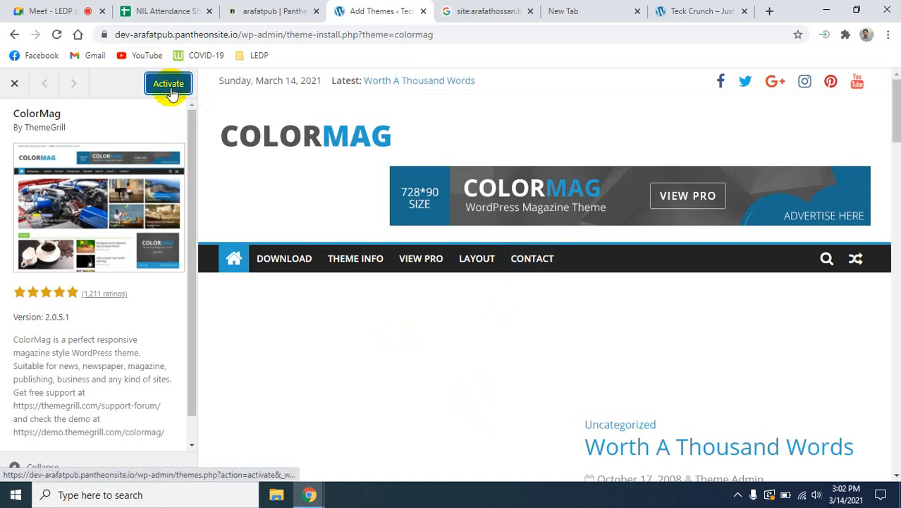
left_click(169, 85)
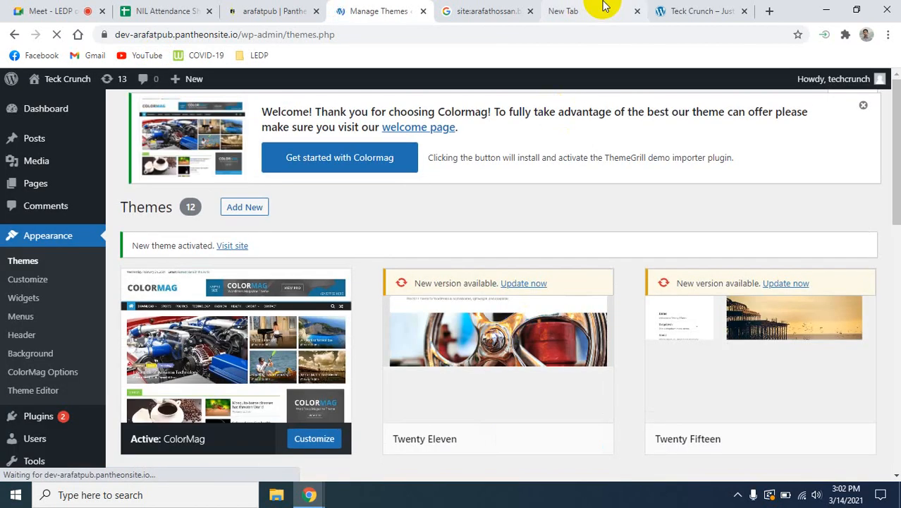
- Reload the Teck Crunch site's front page and examine its layout with the ColorMag theme, from header to footer
left_click(698, 10)
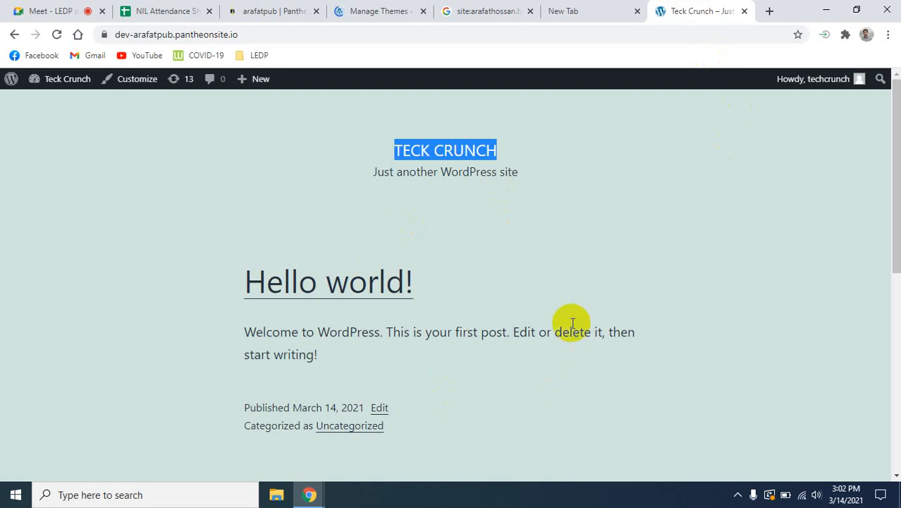
left_click(377, 11)
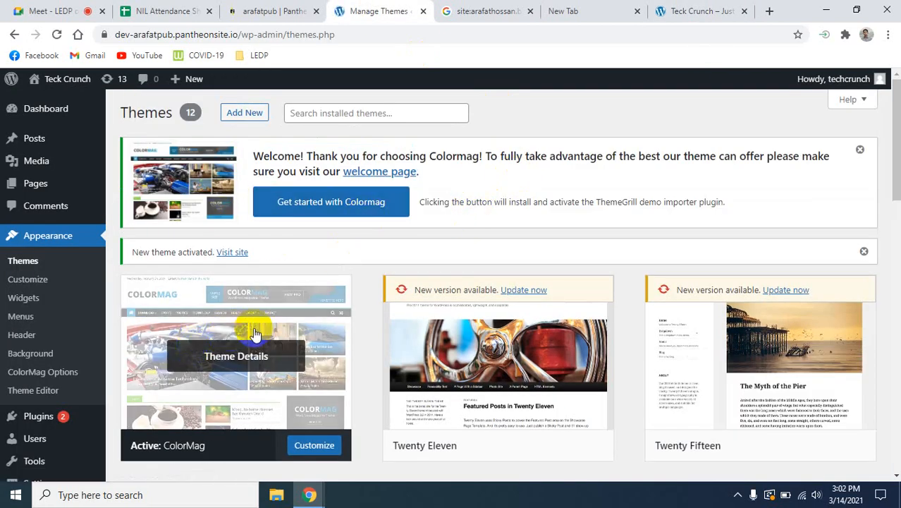
left_click(659, 11)
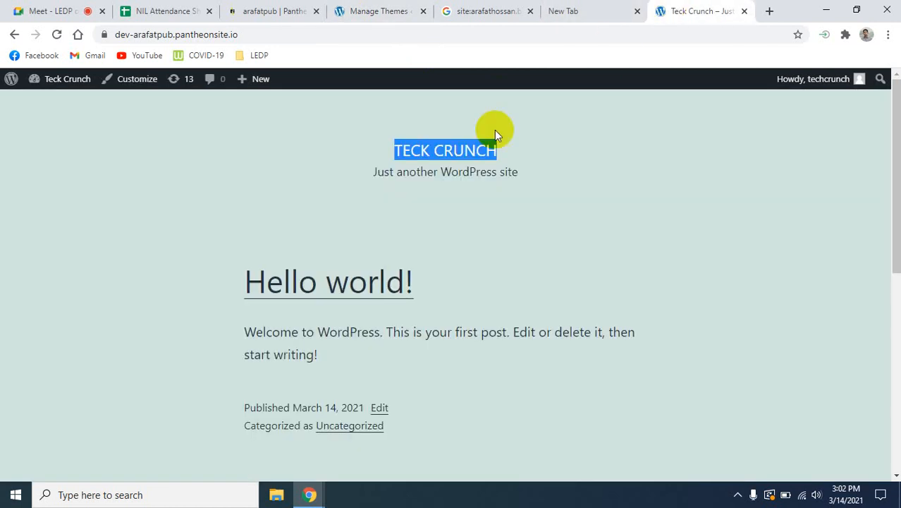
left_click(56, 34)
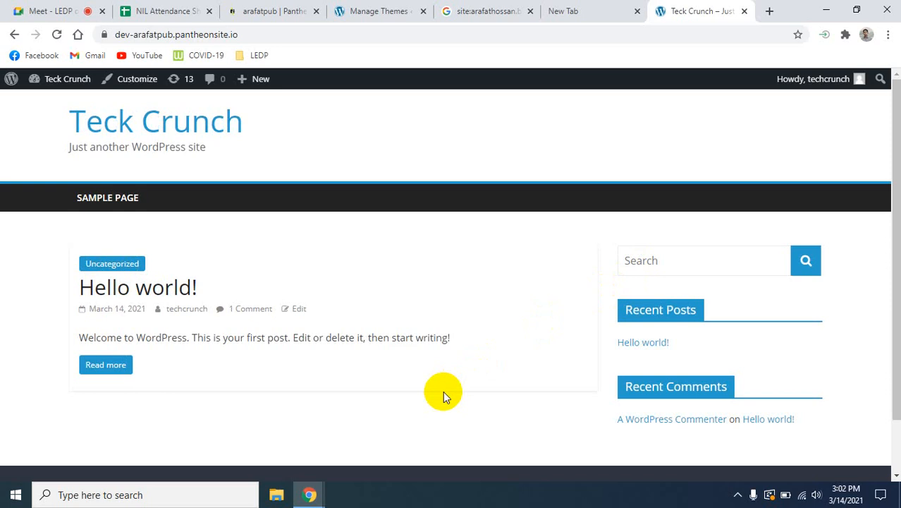
scroll(455, 392, "down", 2)
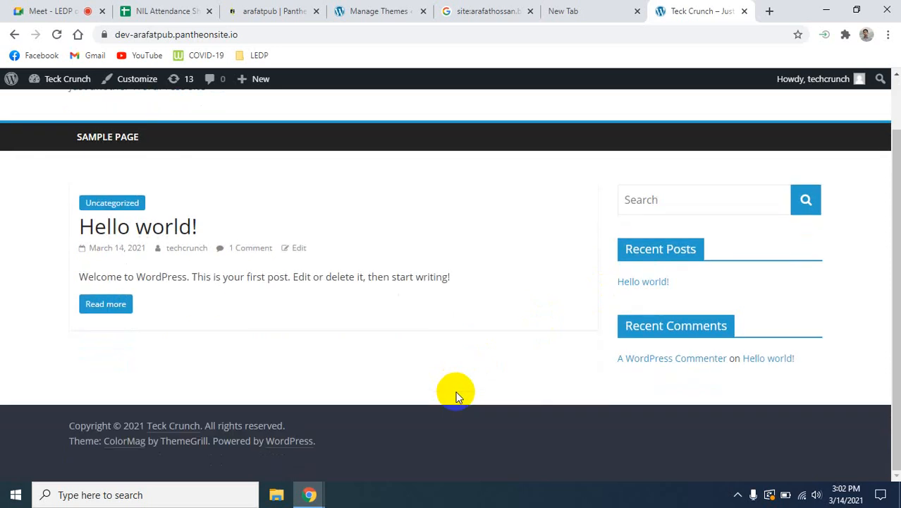
scroll(455, 392, "up", 2)
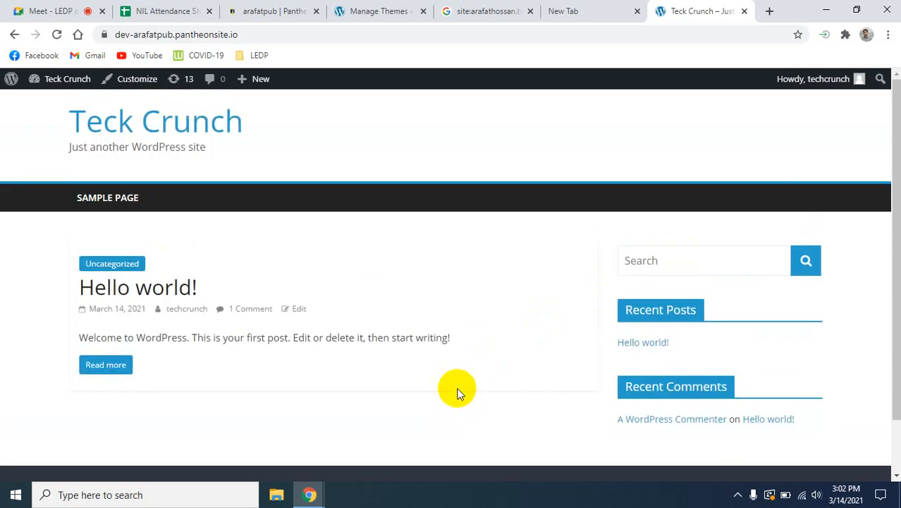
scroll(456, 392, "down", 1)
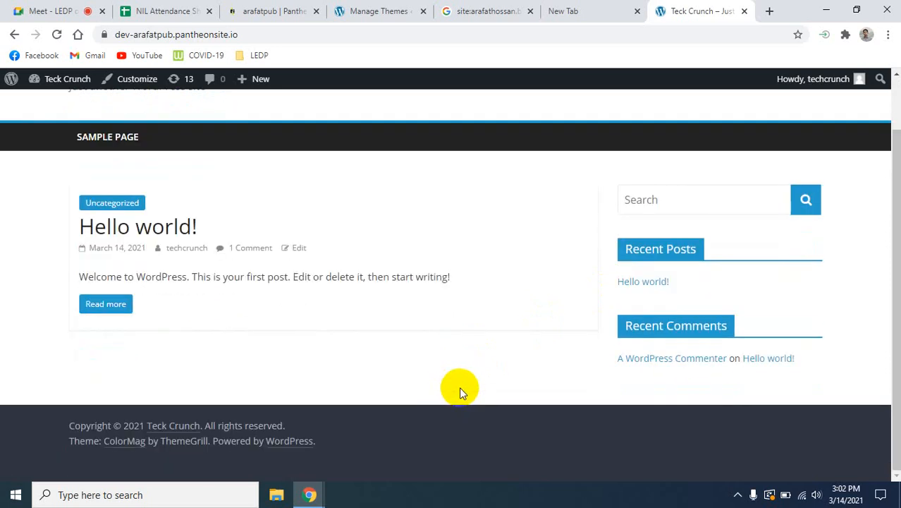
scroll(460, 386, "up", 1)
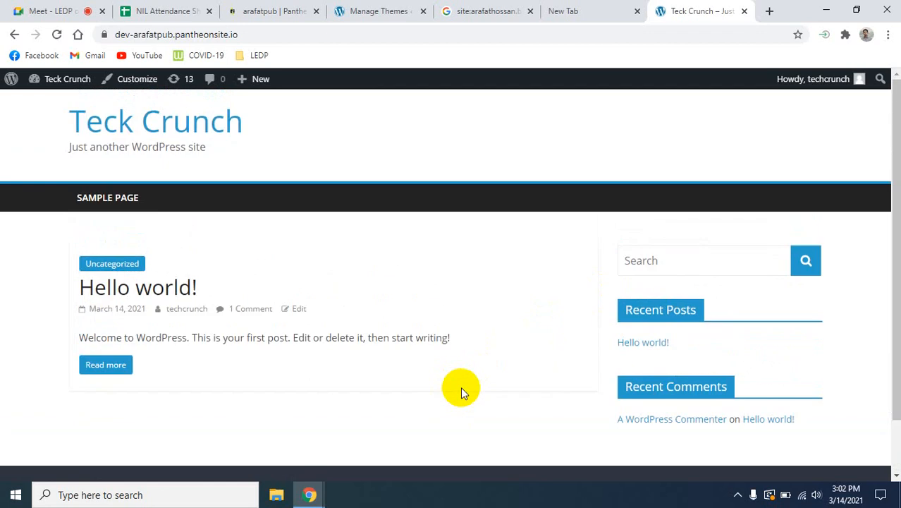
scroll(461, 385, "down", 1)
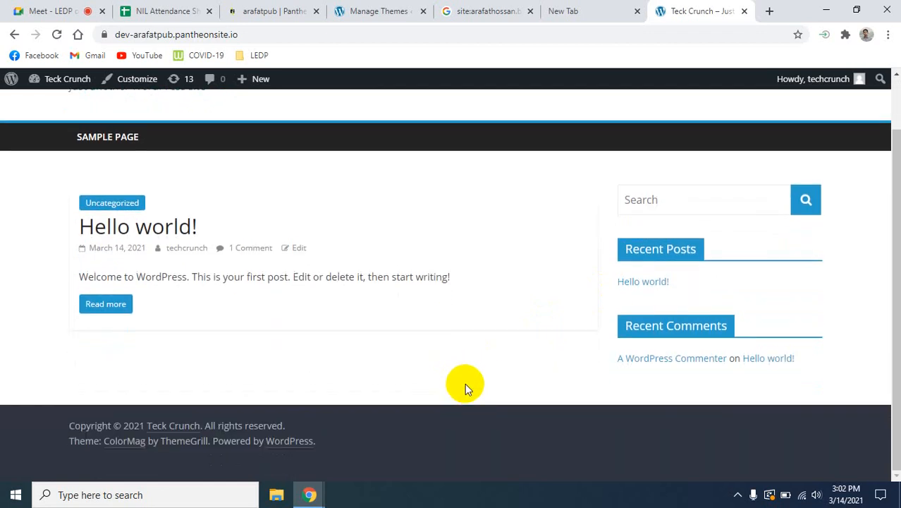
scroll(465, 383, "up", 1)
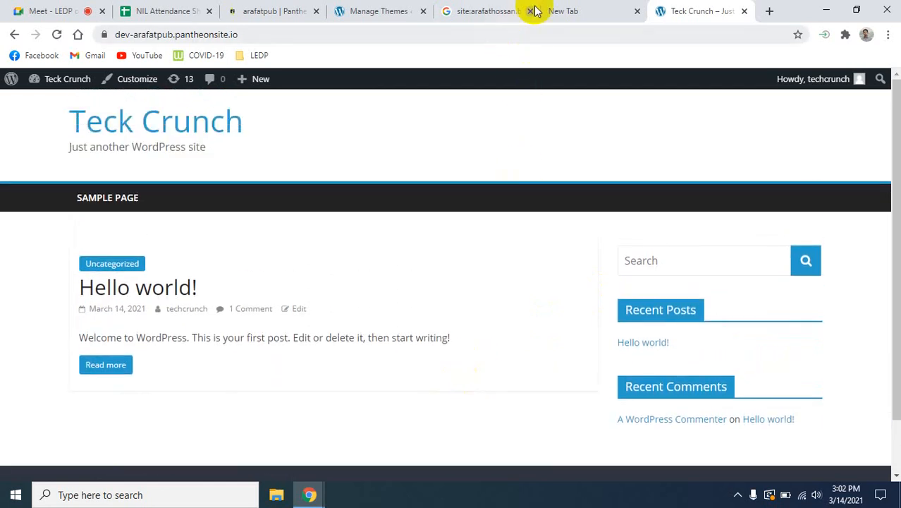
- Return to the theme management page and read the details of the active ColorMag theme
left_click(370, 11)
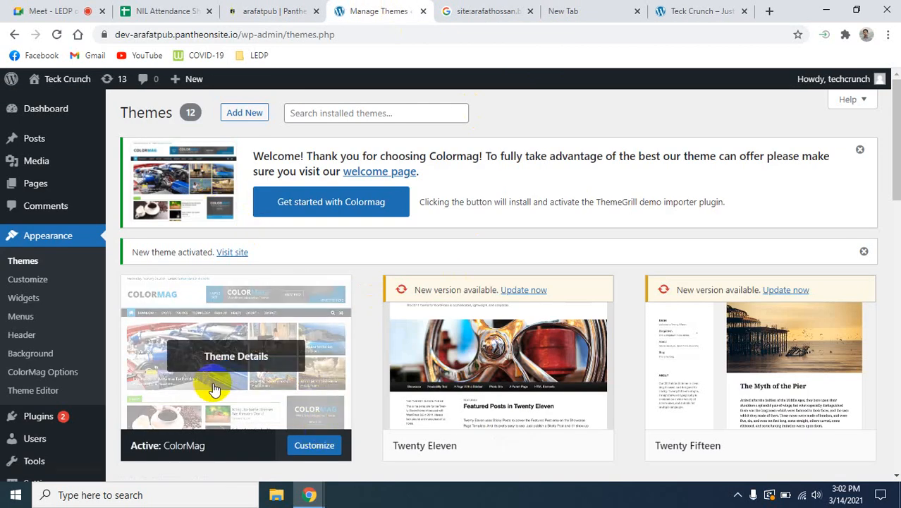
left_click(233, 365)
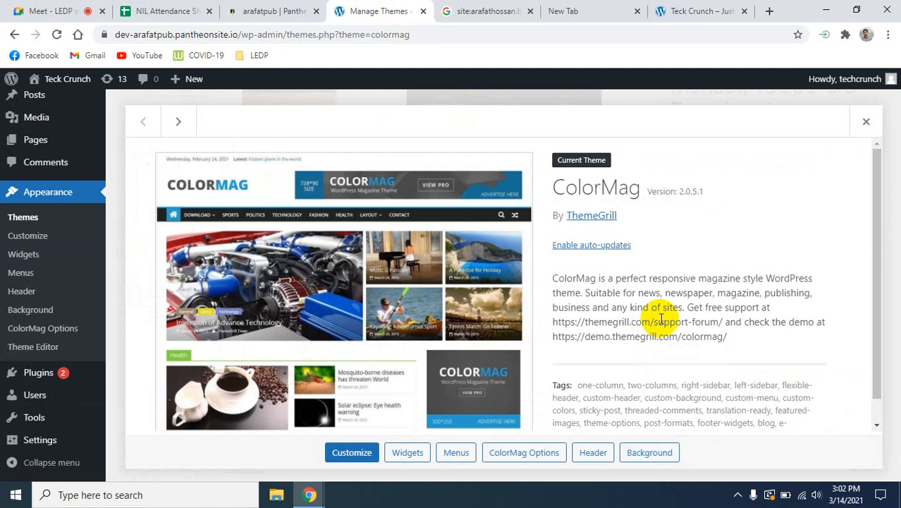
scroll(536, 285, "down", 1)
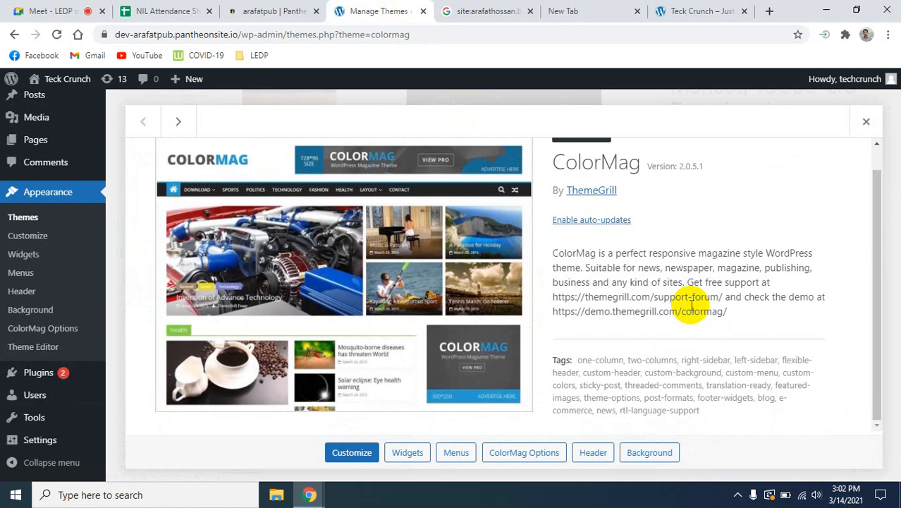
- Open Sample Page on the Teck Crunch site, look through its layout, and return to the ColorMag theme details
left_click(673, 11)
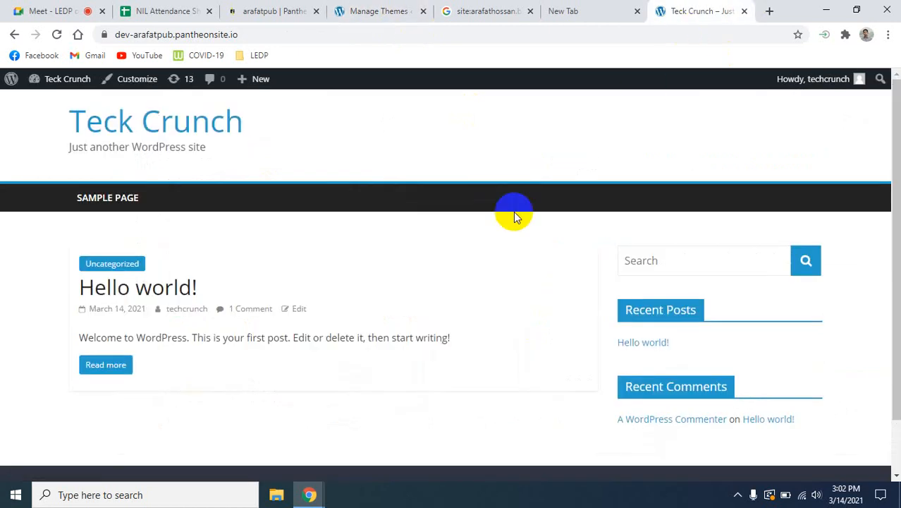
left_click(117, 199)
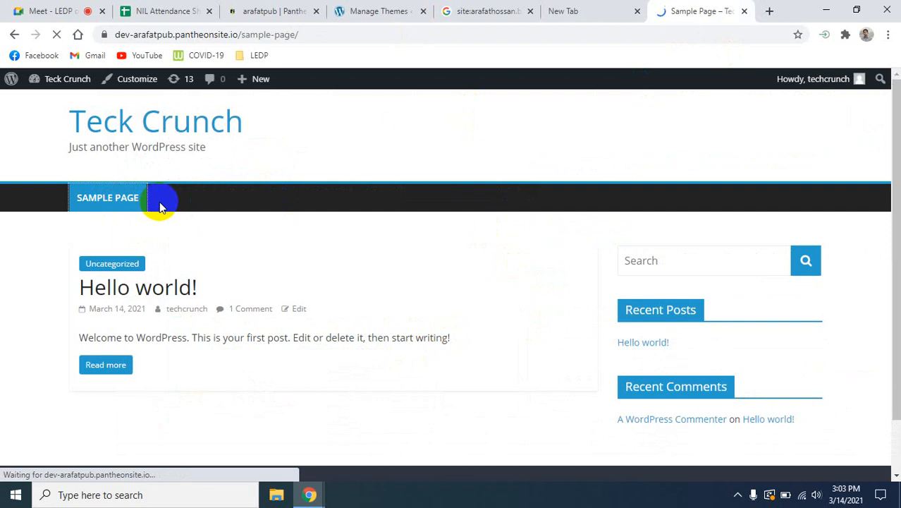
scroll(377, 352, "down", 3)
scroll(377, 352, "up", 3)
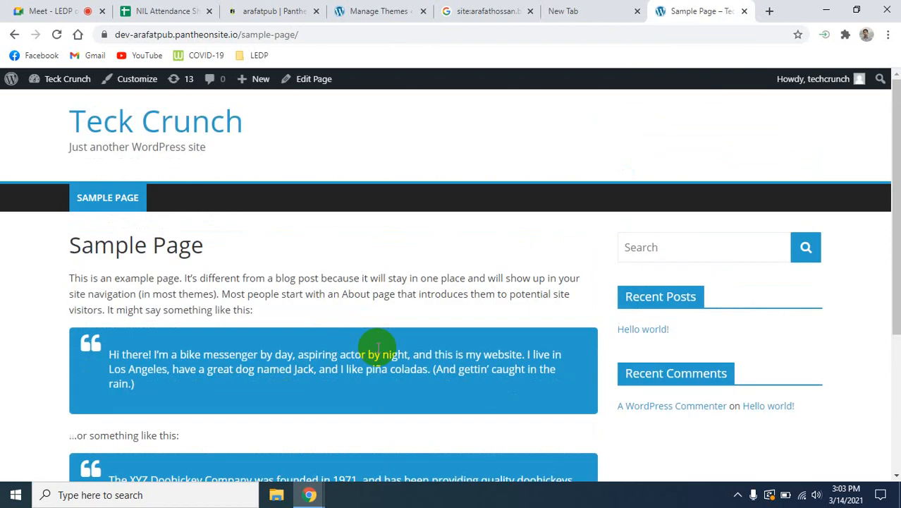
left_click(395, 11)
scroll(422, 348, "up", 1)
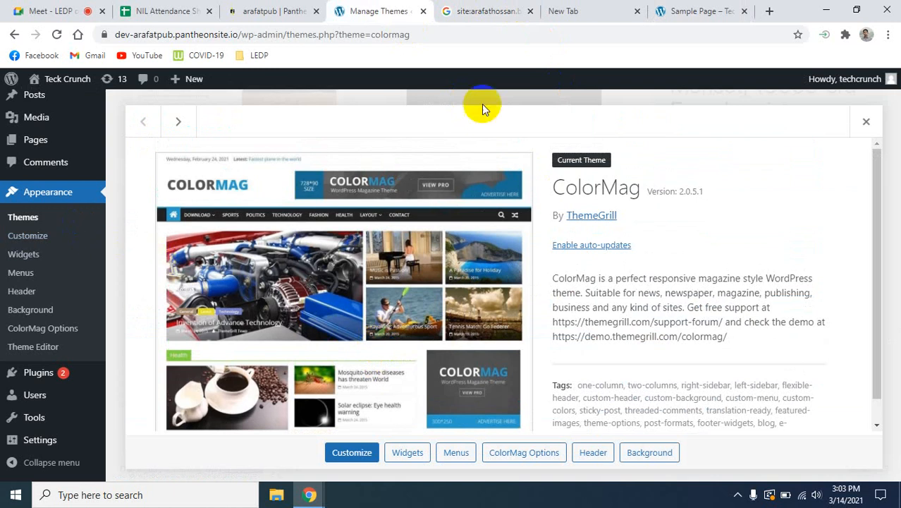
- Search Google for "wordpress theme" in a new browser tab
left_click(770, 11)
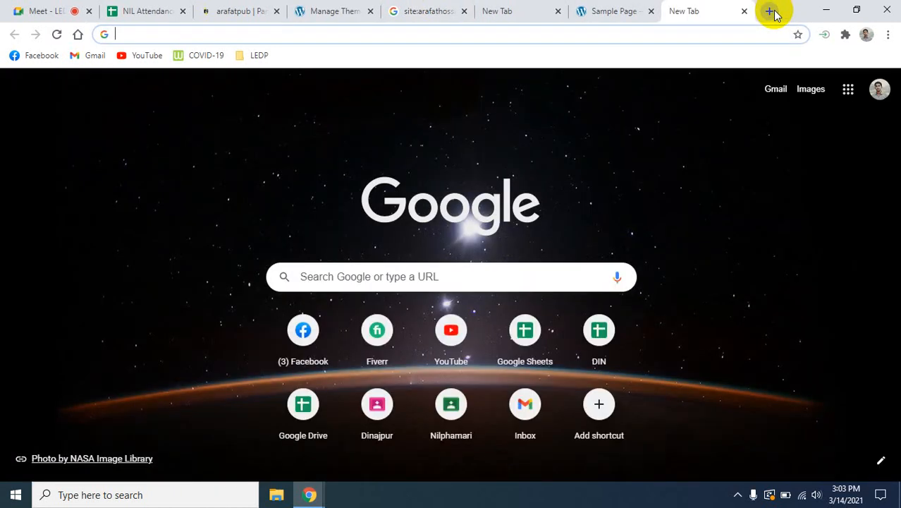
type("wor")
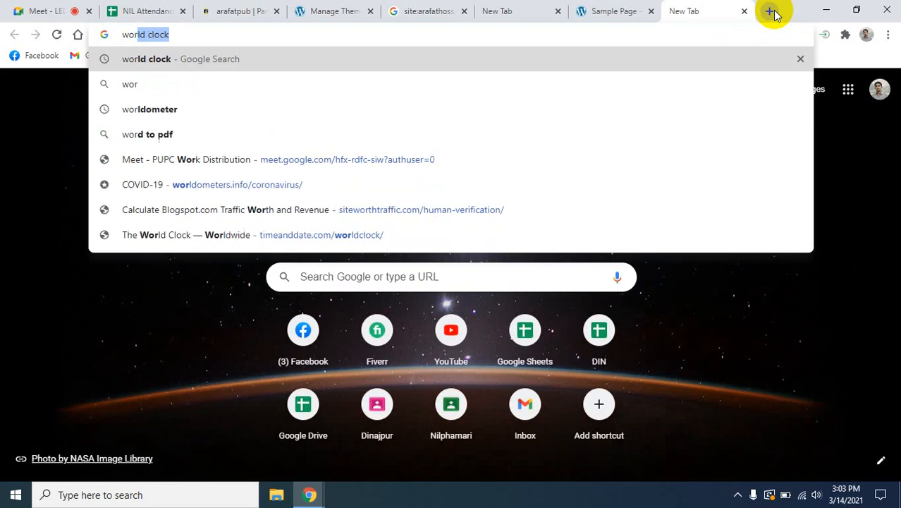
type("dpress")
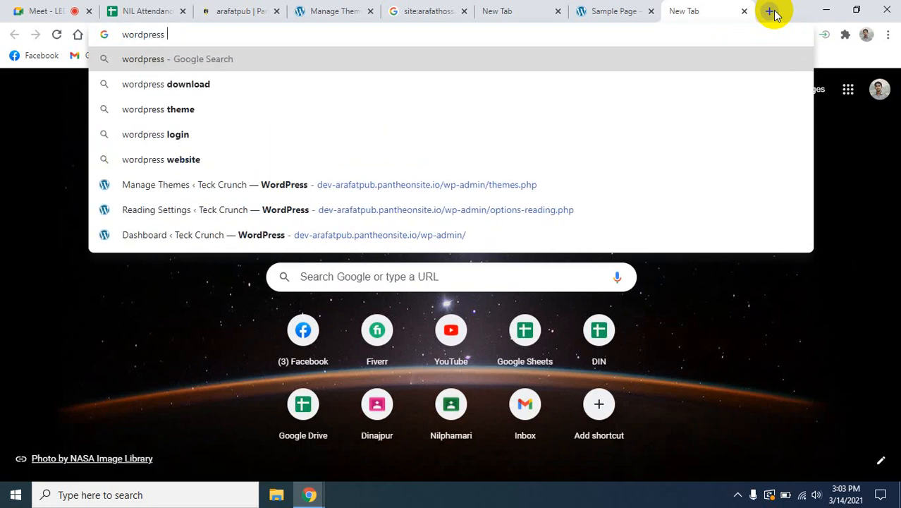
key("Down")
key("Down")
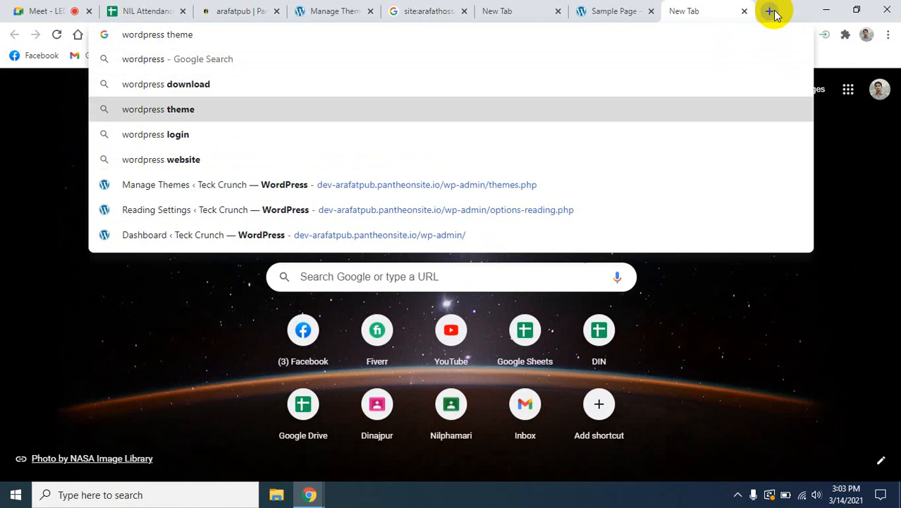
key("Return")
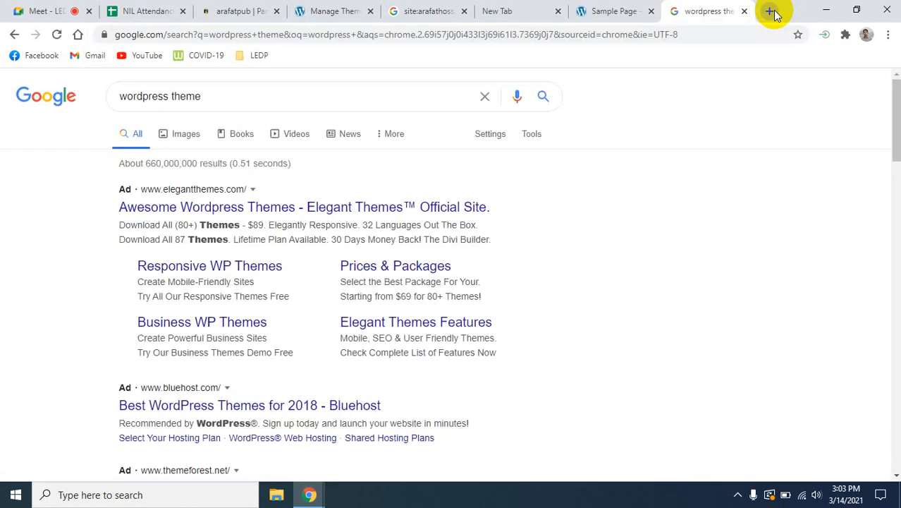
- Open the ThemeForest "WordPress Themes - WordPress Templates" search result in a separate browser tab
scroll(383, 292, "down", 5)
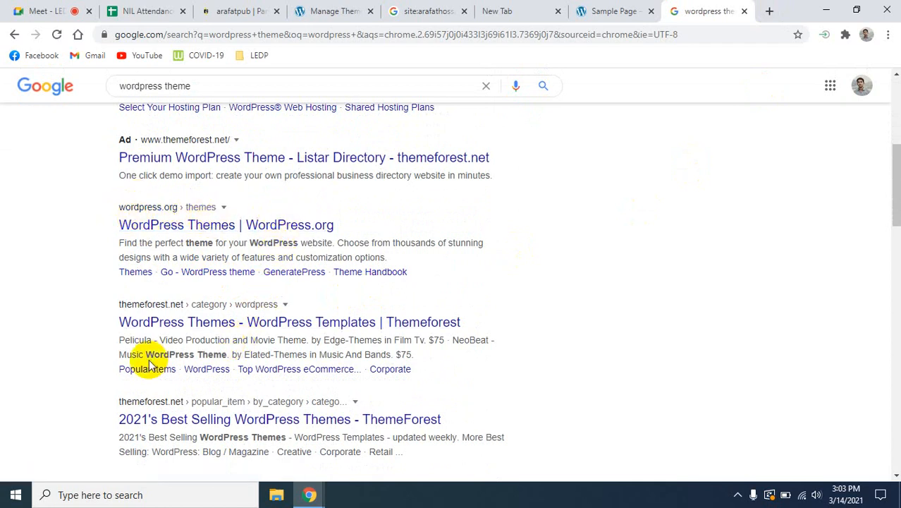
right_click(175, 329)
left_click(191, 334)
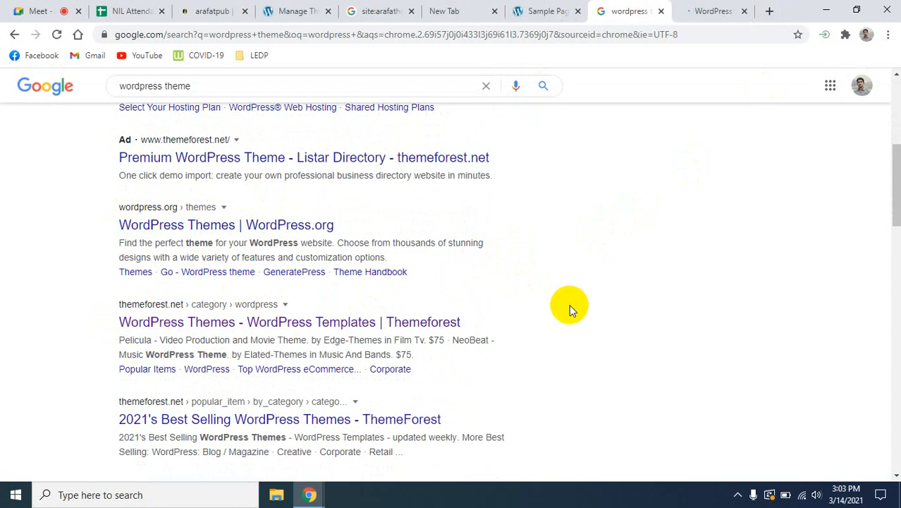
- Look through the remaining theme results and refine the Google search to "wordpress theme free download"
scroll(569, 304, "down", 1)
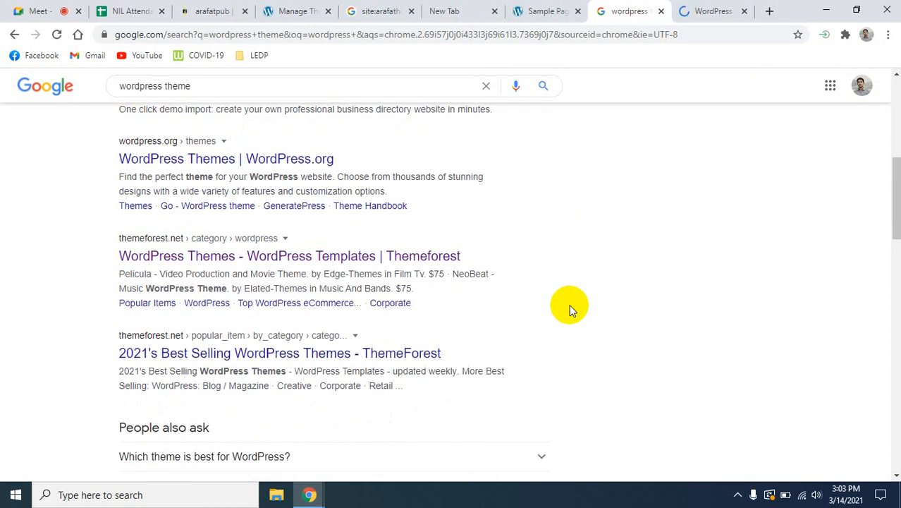
scroll(569, 304, "down", 6)
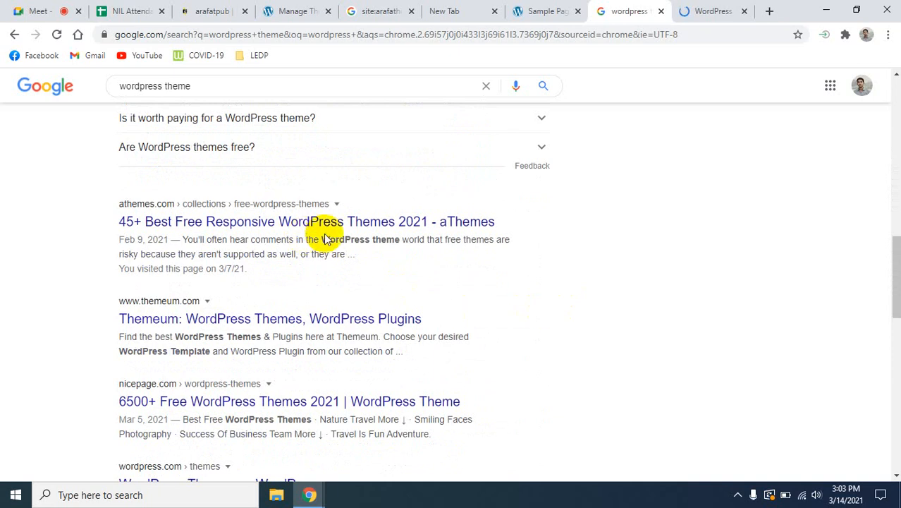
scroll(552, 331, "up", 5)
scroll(553, 331, "up", 7)
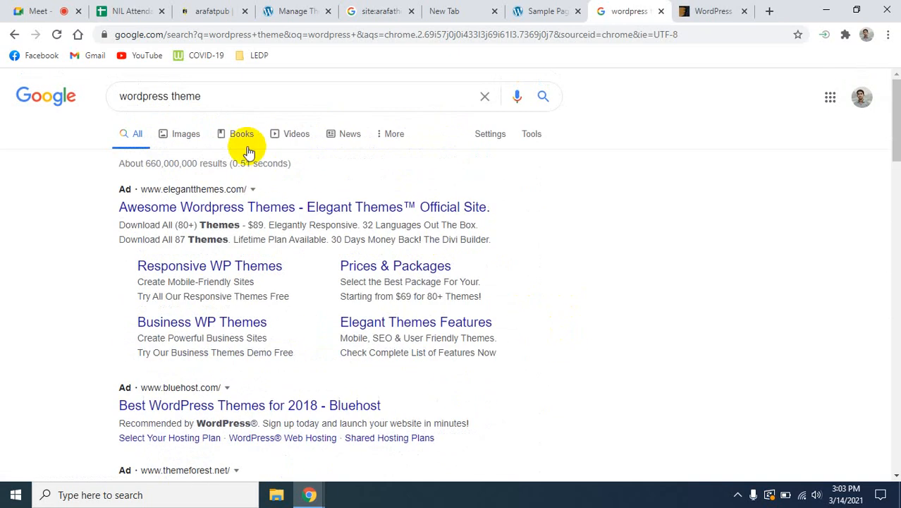
left_click(231, 100)
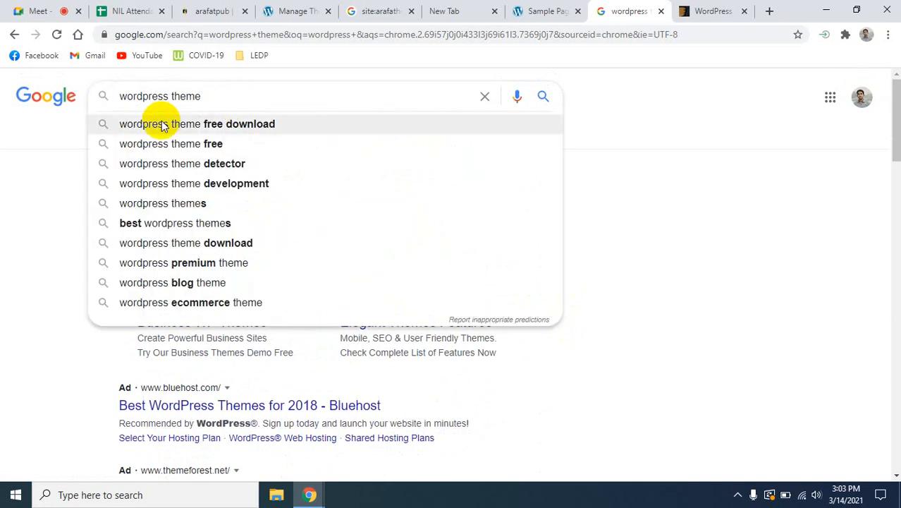
left_click(236, 124)
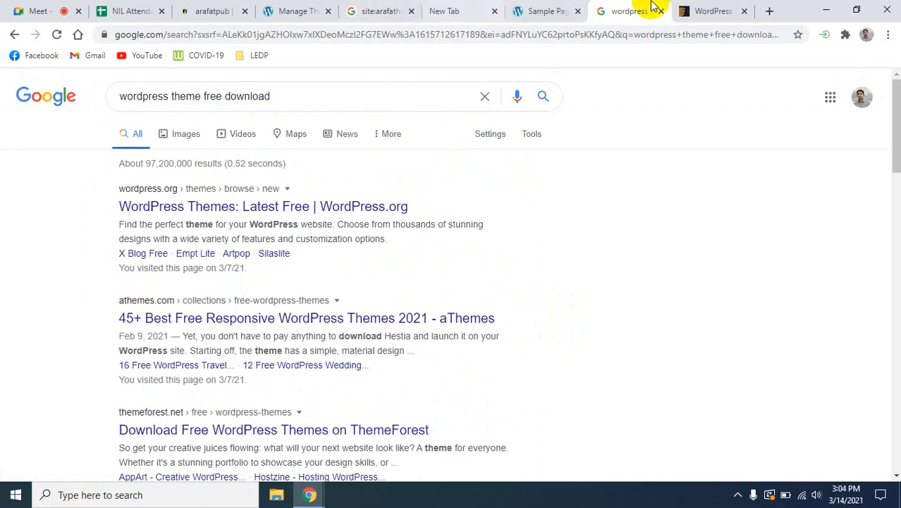
- Look through ThemeForest's WordPress category, examining the sale items, weekly bestsellers, themes under $40, blog items and fun themes
left_click(716, 11)
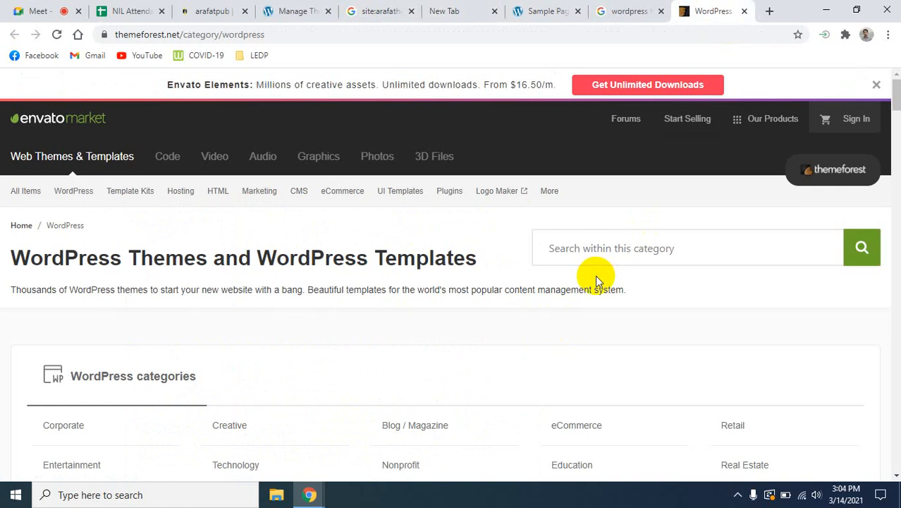
scroll(349, 368, "down", 3)
scroll(353, 370, "down", 4)
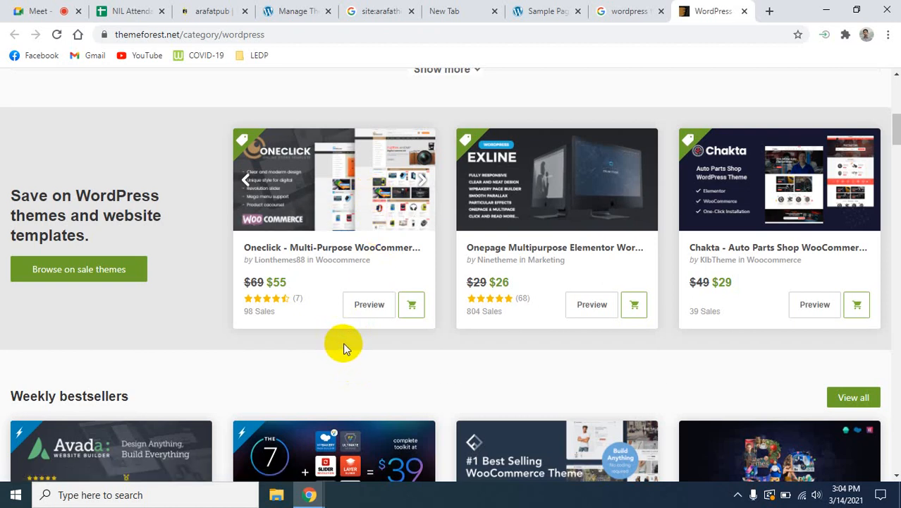
scroll(343, 346, "down", 2)
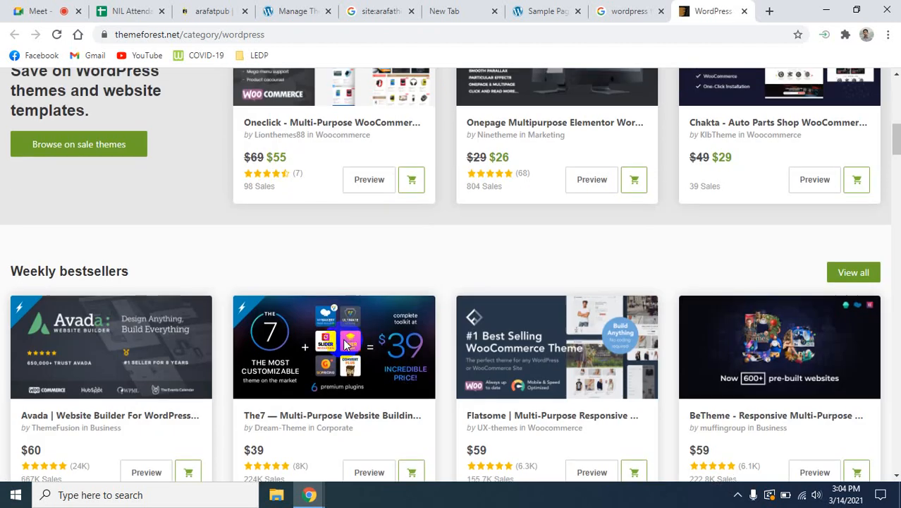
scroll(420, 300, "down", 1)
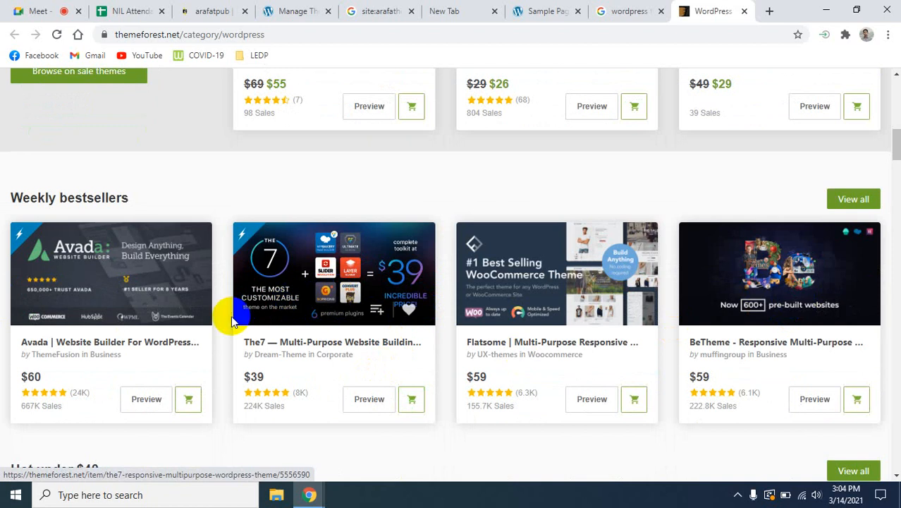
scroll(233, 319, "down", 4)
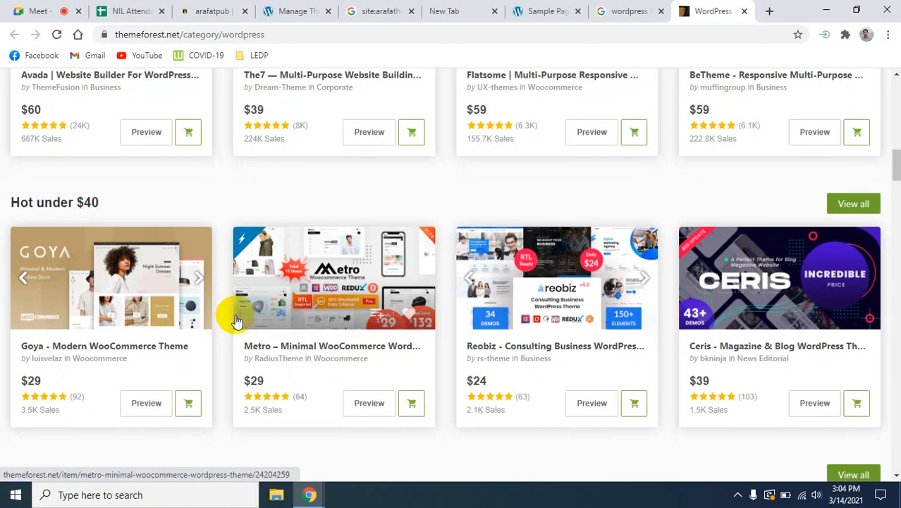
scroll(240, 318, "down", 3)
scroll(241, 317, "down", 10)
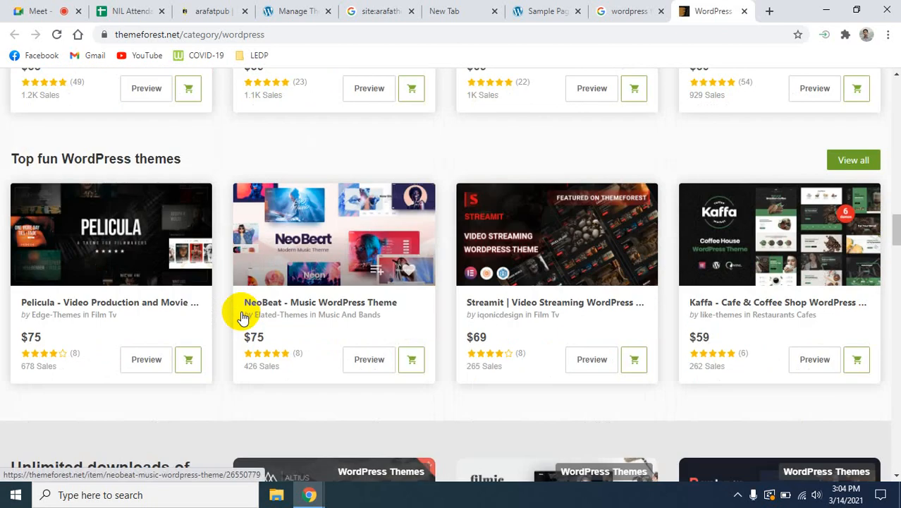
scroll(241, 311, "down", 2)
scroll(241, 312, "up", 18)
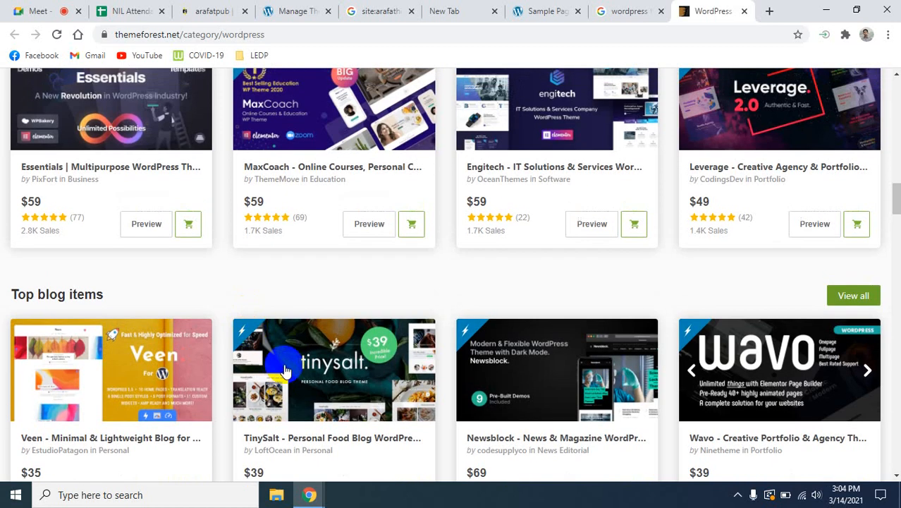
scroll(286, 372, "up", 10)
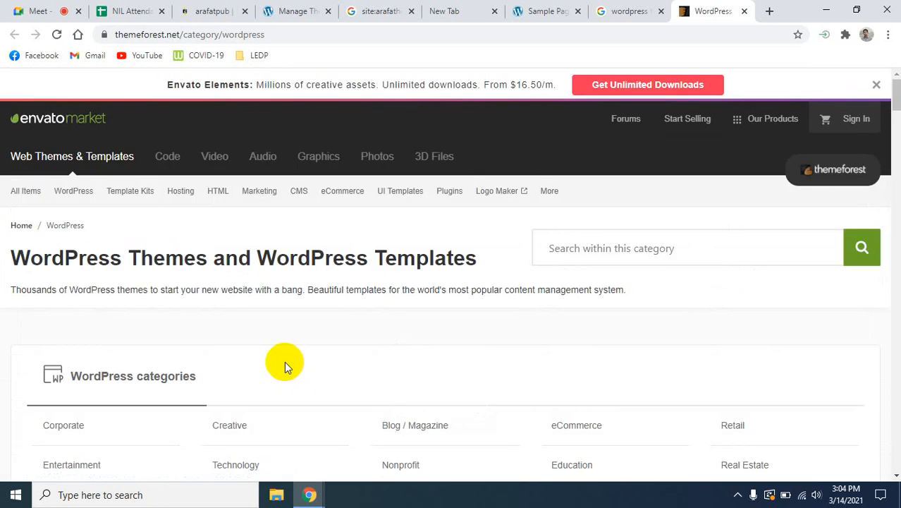
scroll(284, 359, "down", 5)
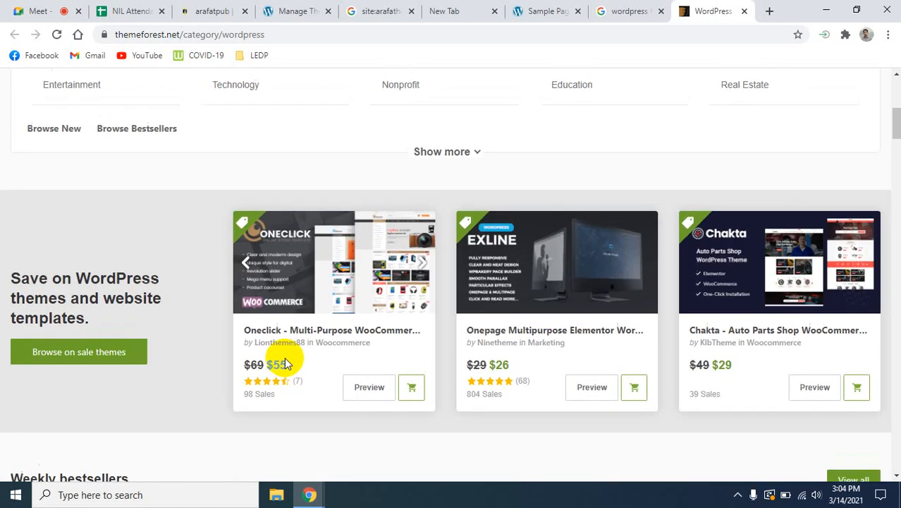
scroll(284, 361, "up", 5)
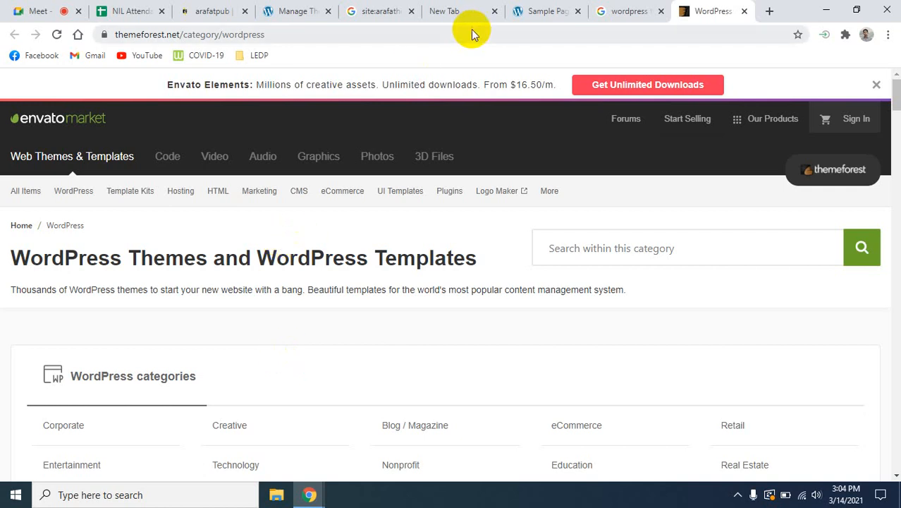
left_click(596, 13)
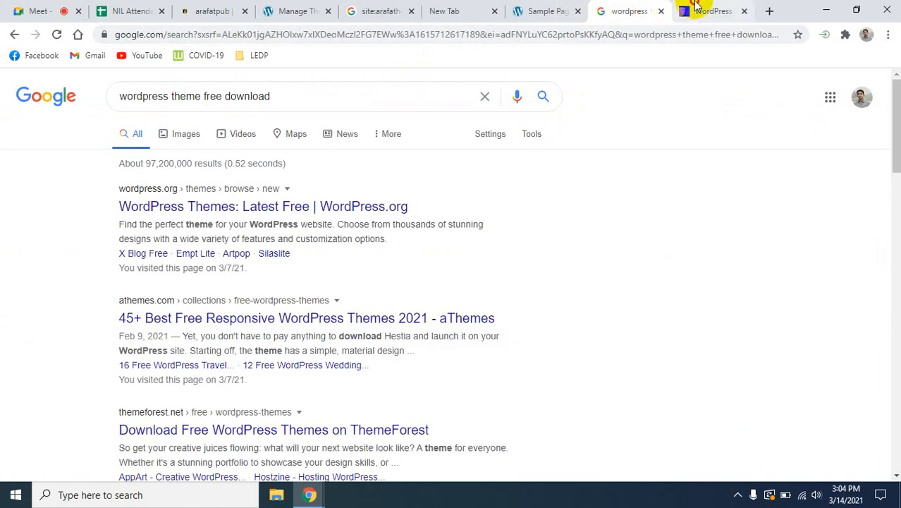
left_click(714, 11)
scroll(363, 345, "down", 1)
scroll(363, 346, "down", 6)
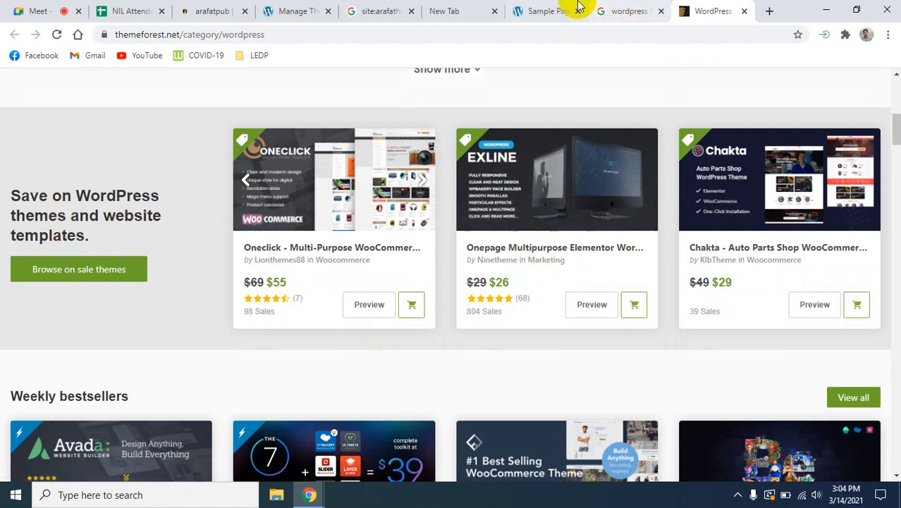
- Return to the Teck Crunch site's installed themes in the WordPress admin and open the page for adding new themes
left_click(550, 10)
left_click(307, 11)
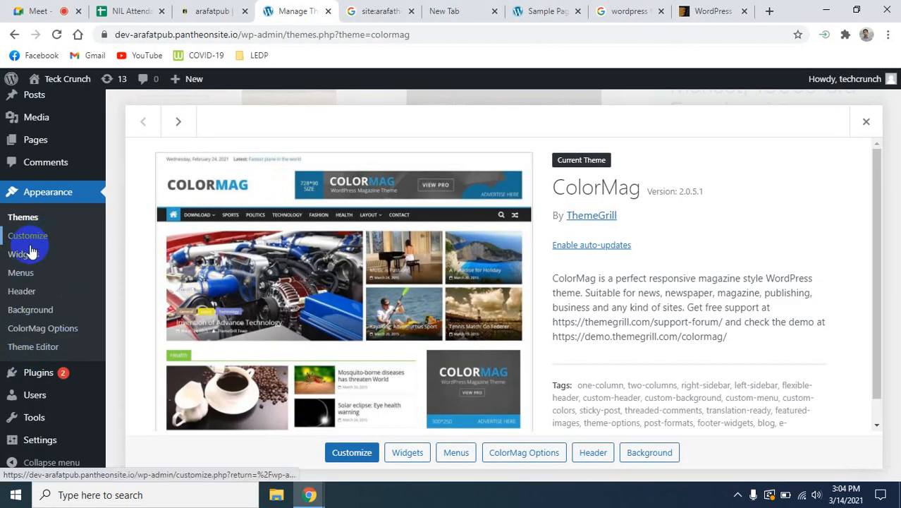
left_click(31, 220)
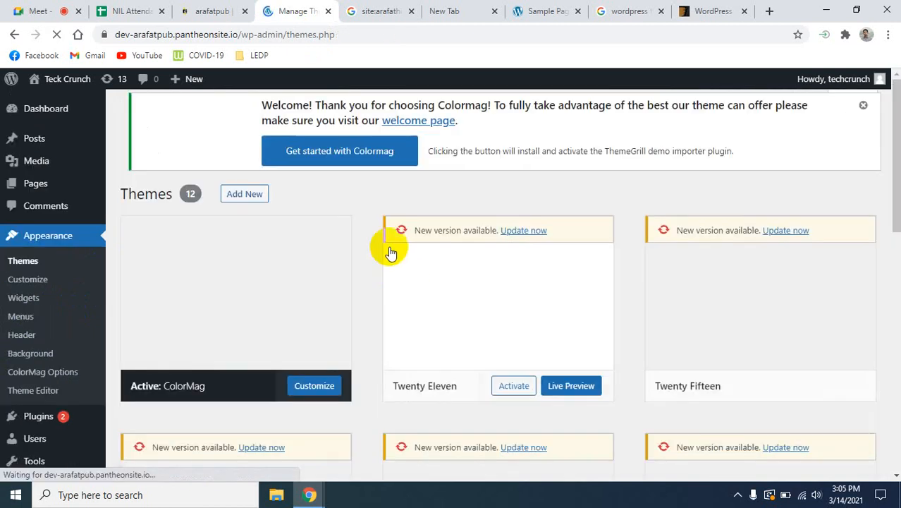
mouse_move(277, 292)
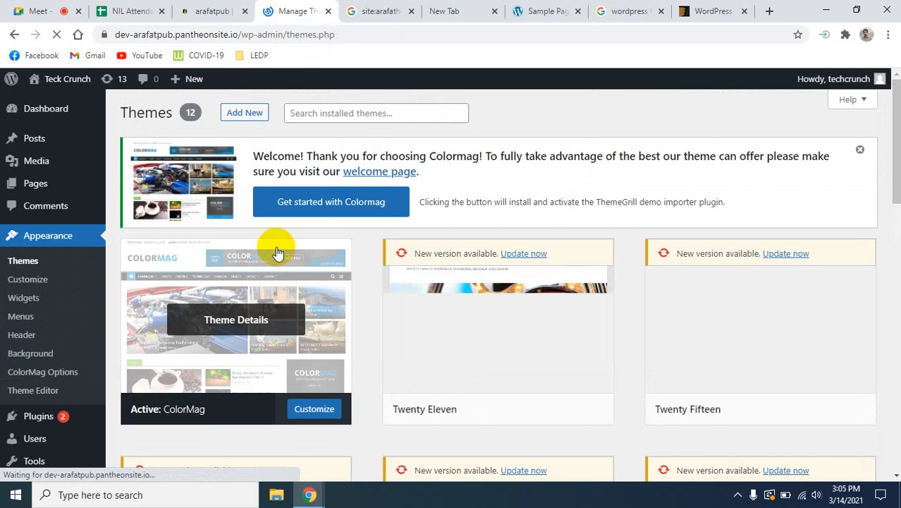
left_click(234, 115)
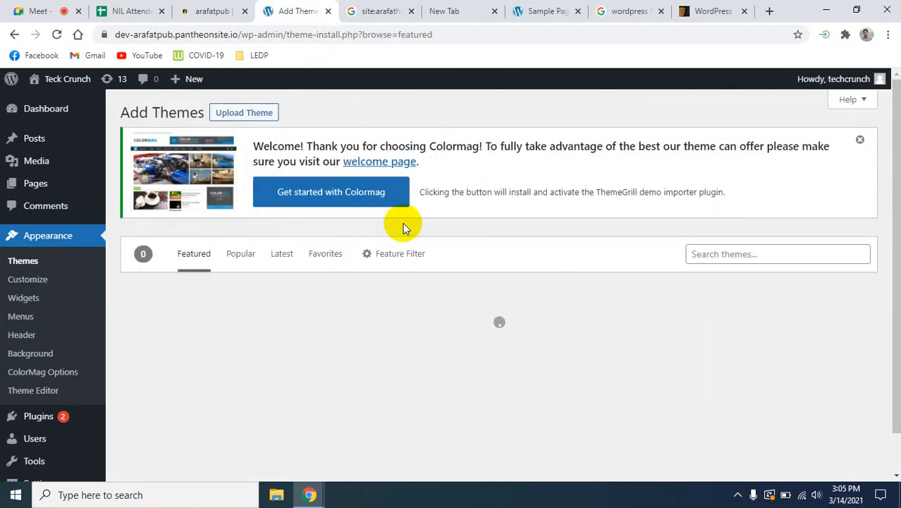
left_click(707, 9)
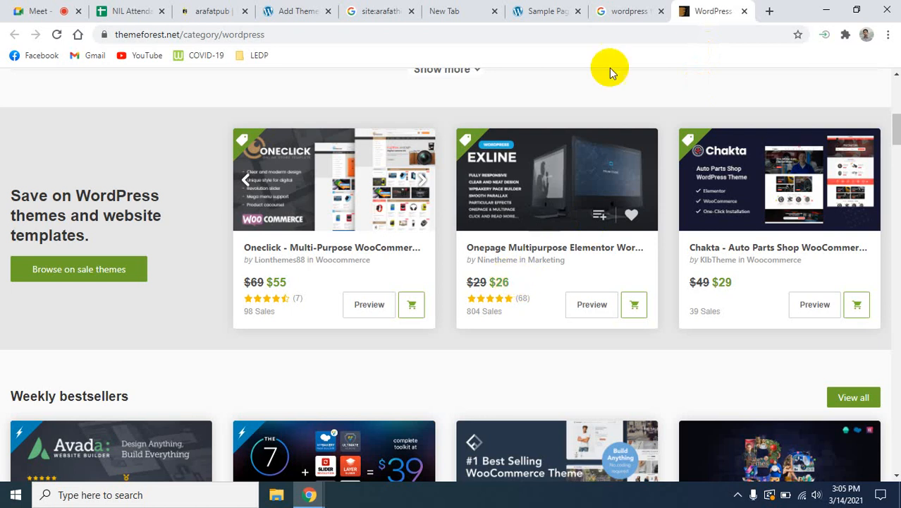
left_click(465, 11)
left_click(557, 10)
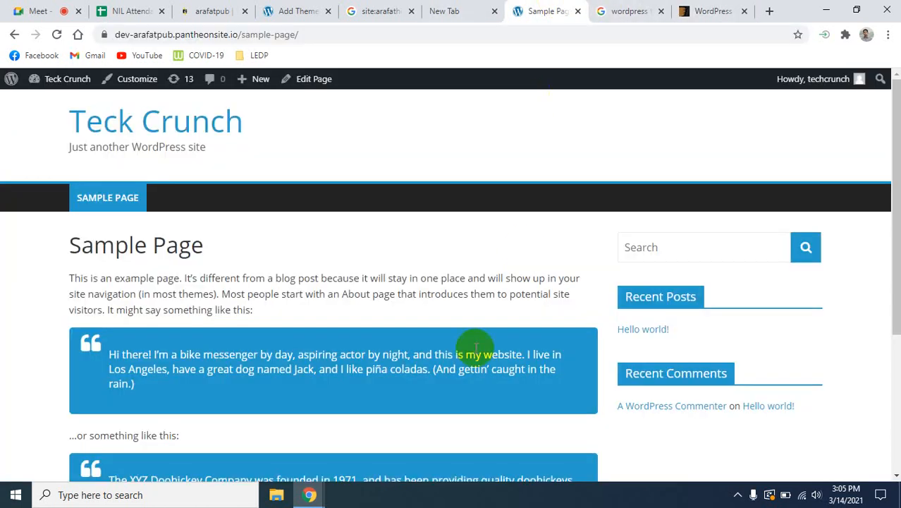
left_click(43, 9)
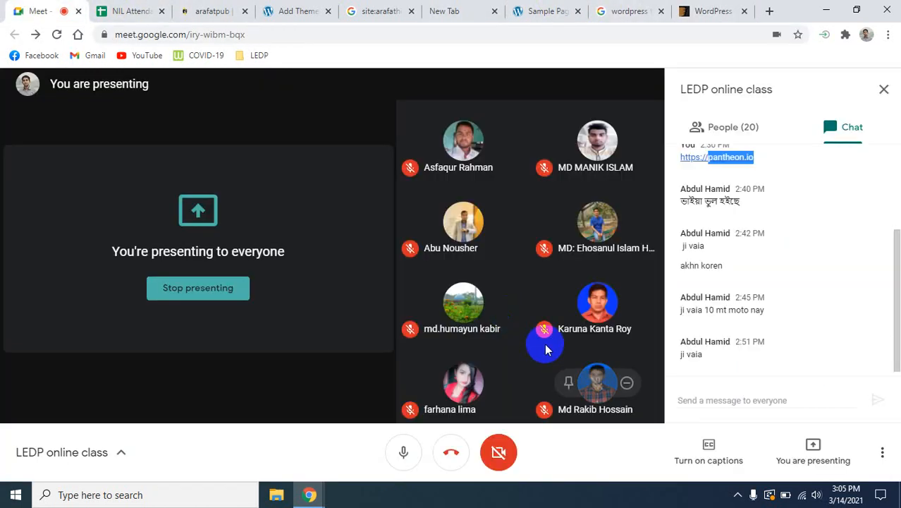
left_click(537, 11)
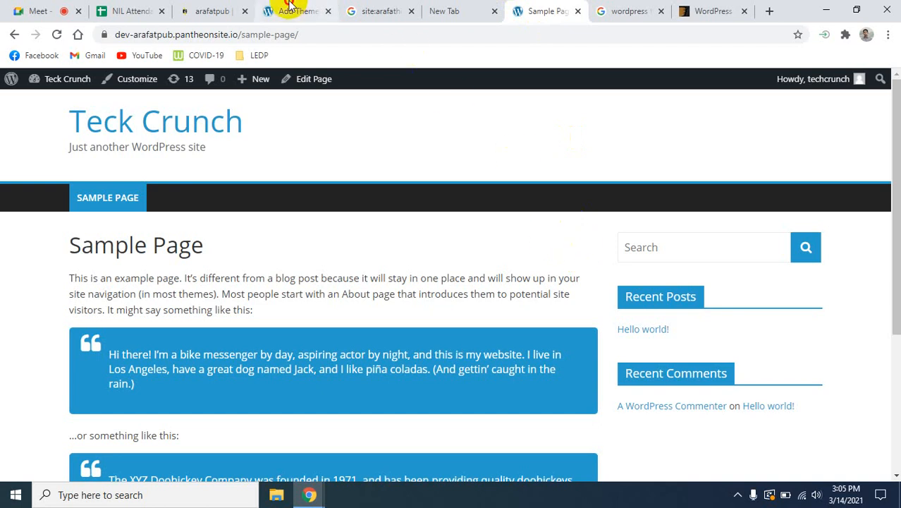
left_click(295, 11)
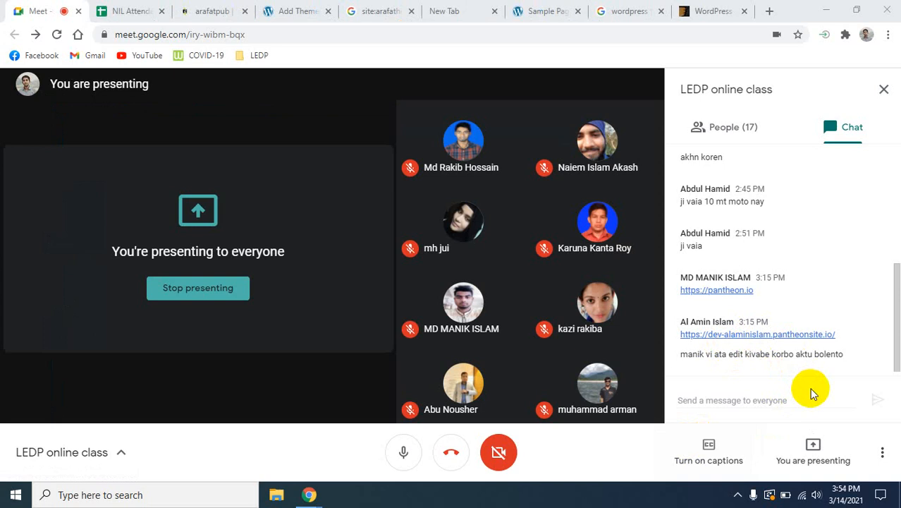
- Copy the participant's Pantheon site link from the meeting chat and open its wp-admin address in a new browser tab
left_click(837, 334)
left_click_drag(838, 334, 682, 338)
key("ctrl+c")
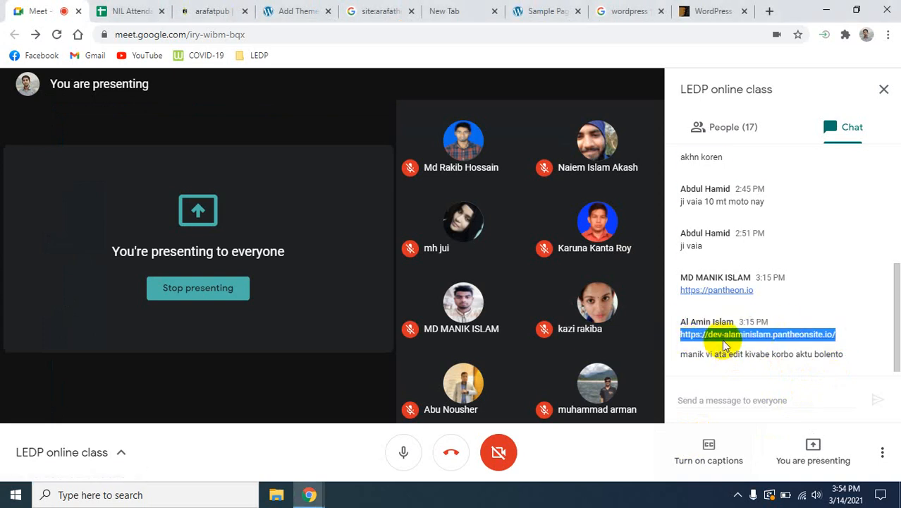
left_click(769, 12)
key("ctrl+v")
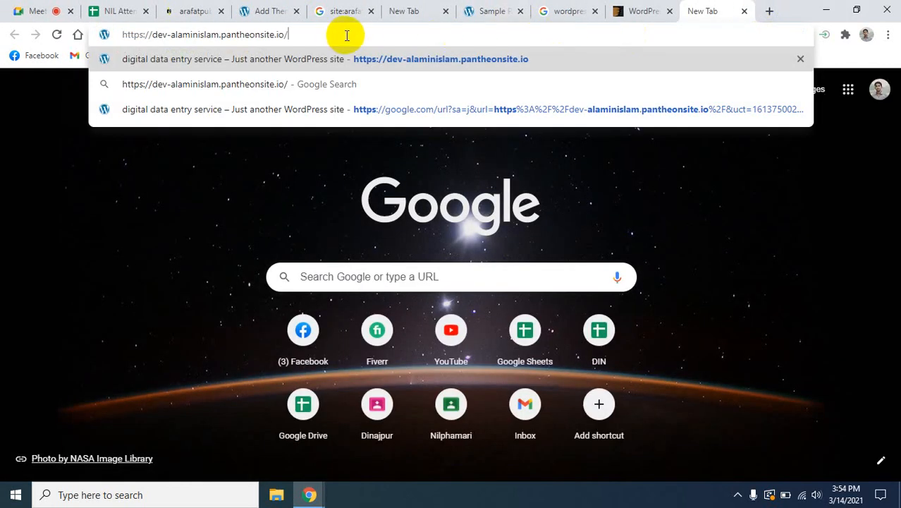
type("wp-")
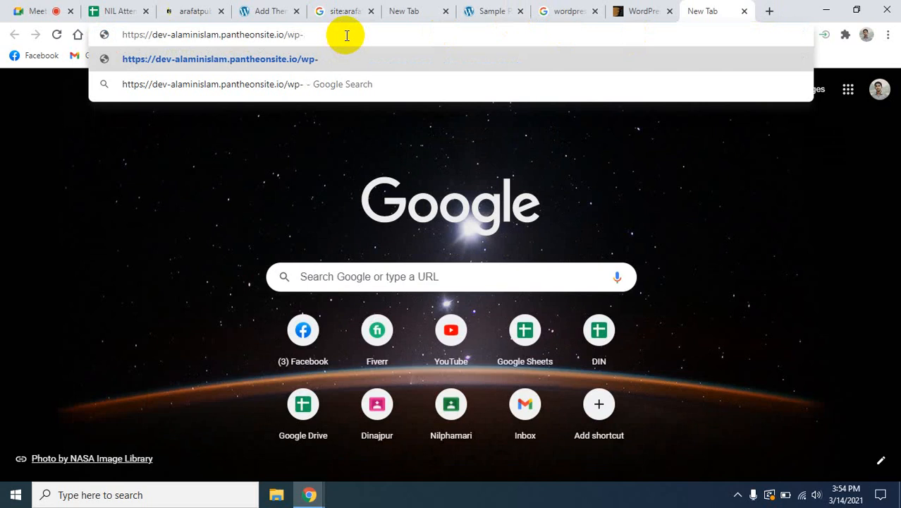
type("admin")
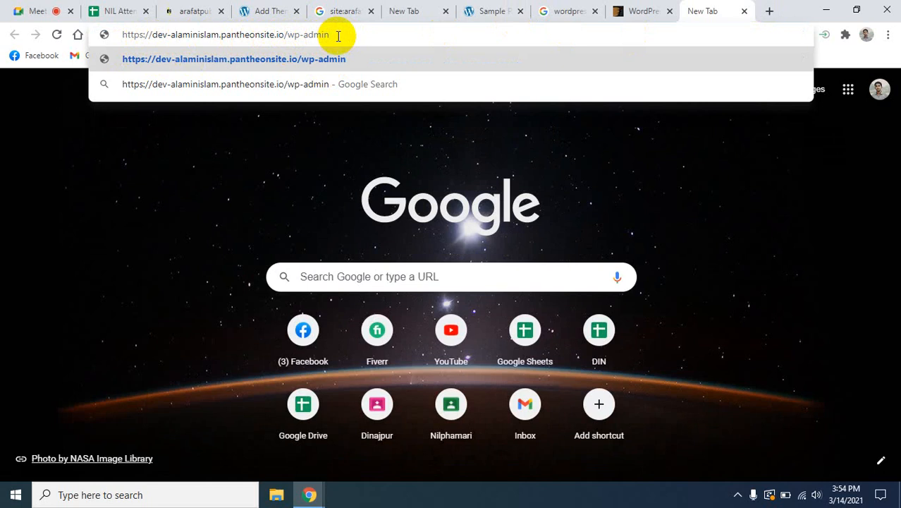
key("Return")
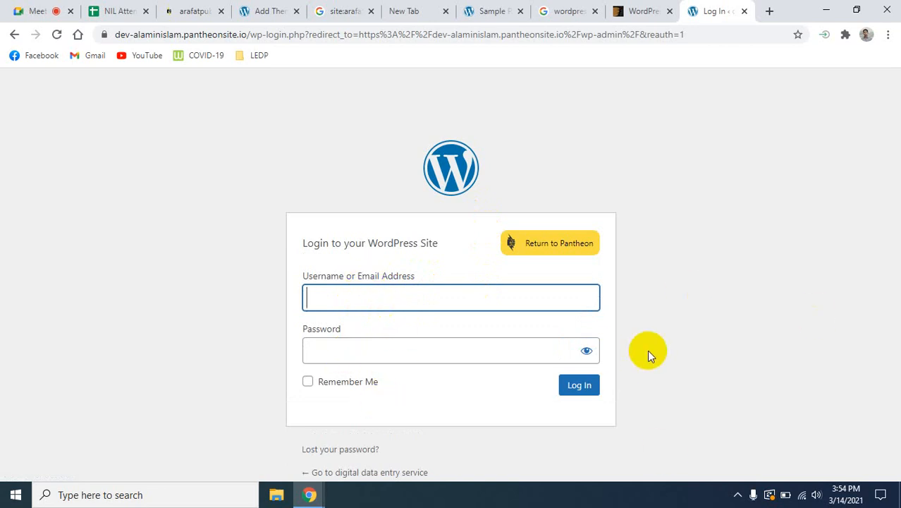
- Fill in the WordPress login form with the username techcrunch and the account password, and close the page without logging in
left_click(345, 302)
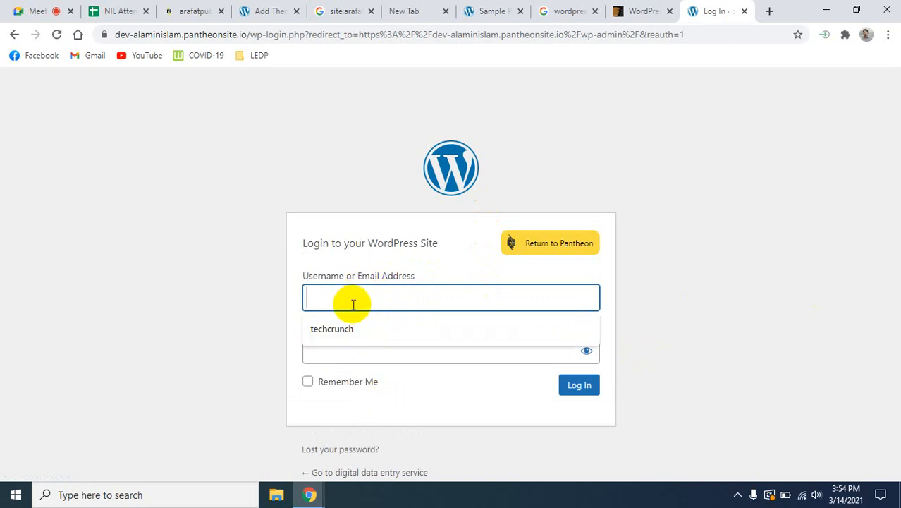
left_click(363, 331)
left_click(450, 348)
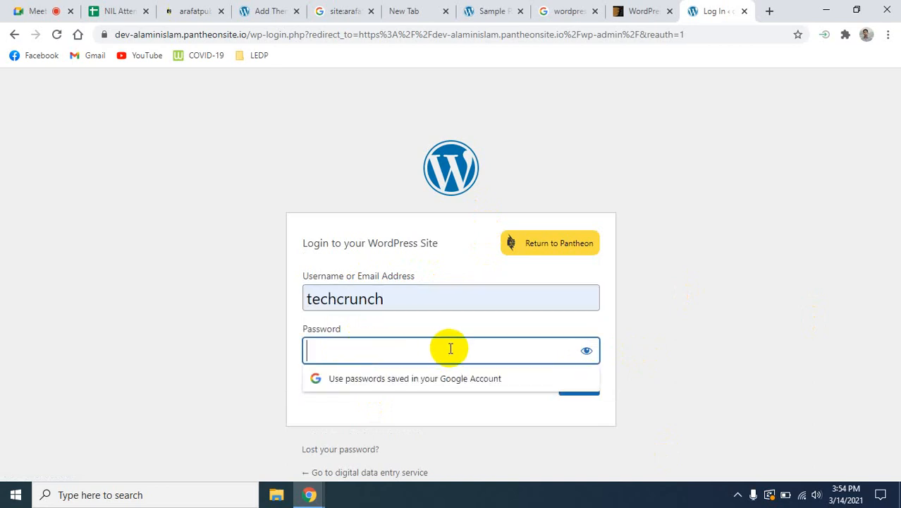
type("••••••")
left_click(700, 241)
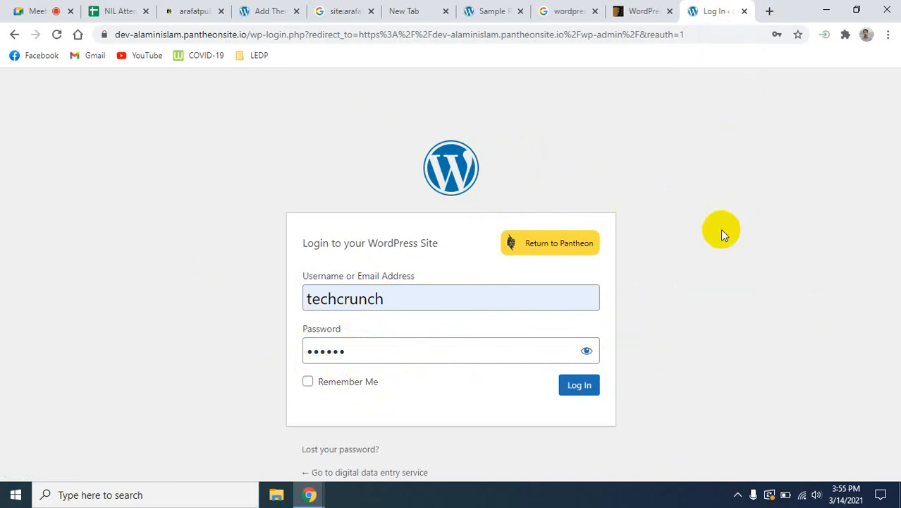
left_click(744, 12)
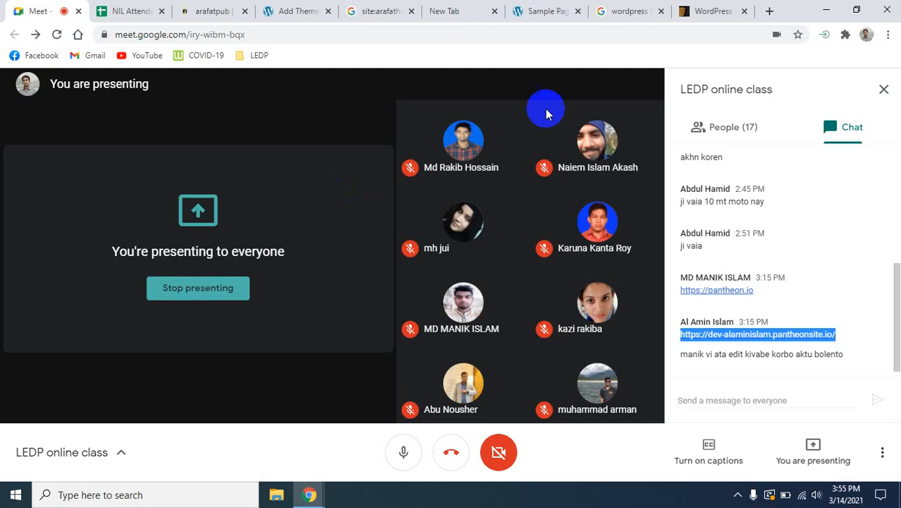
- Close the ThemeForest page, the empty tab and both Google search tabs, ending on the Teck Crunch Sample Page
left_click(713, 13)
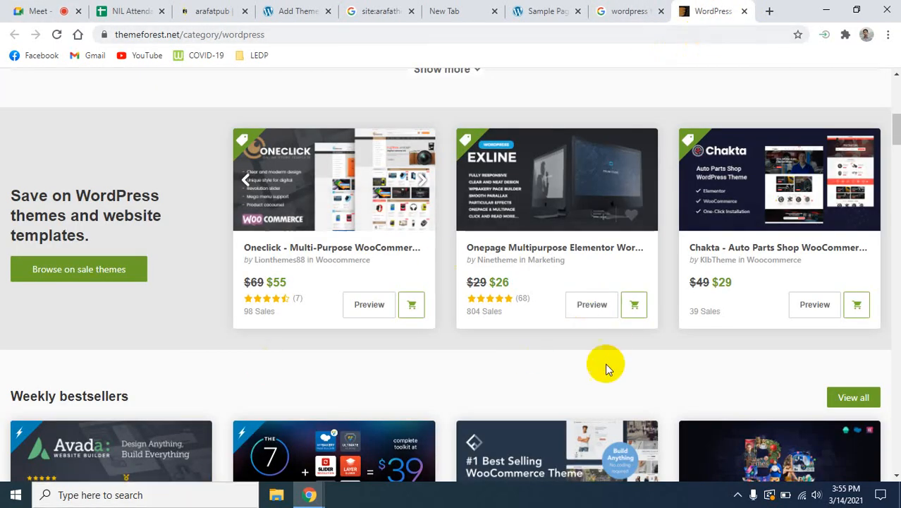
left_click(743, 11)
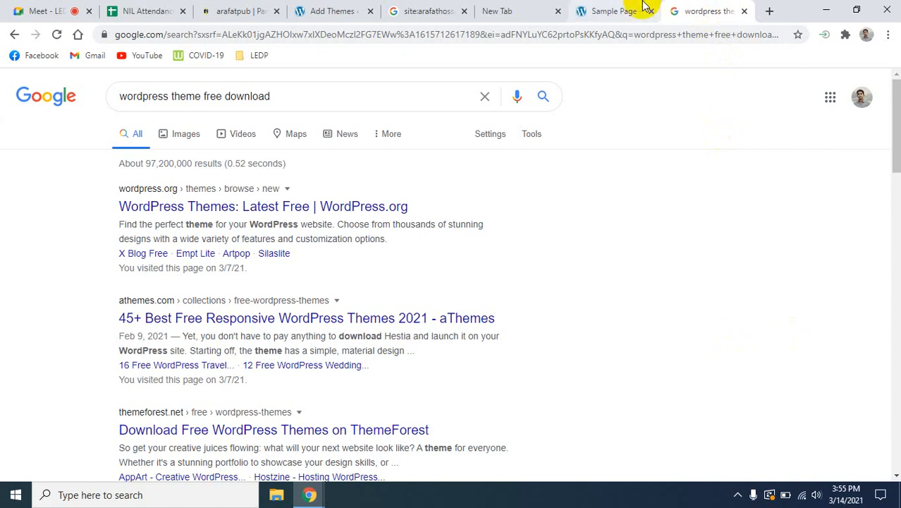
left_click(558, 11)
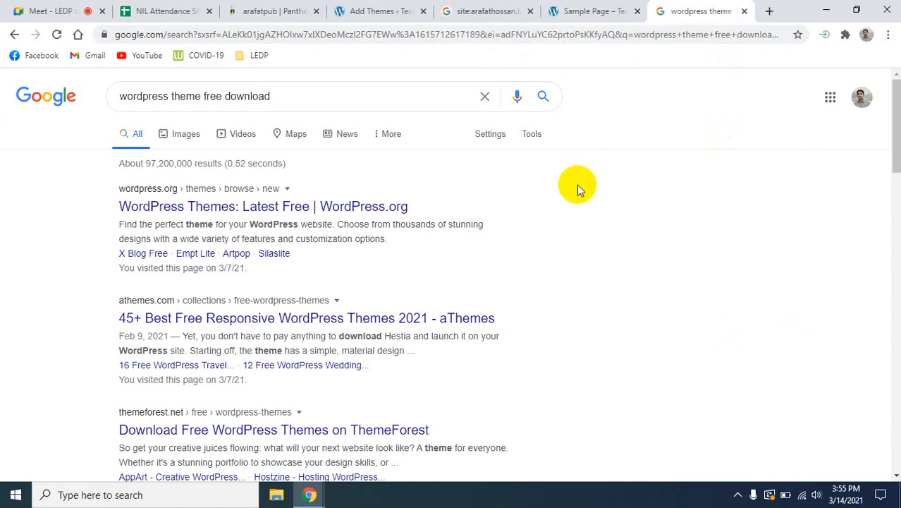
left_click(745, 11)
left_click(564, 11)
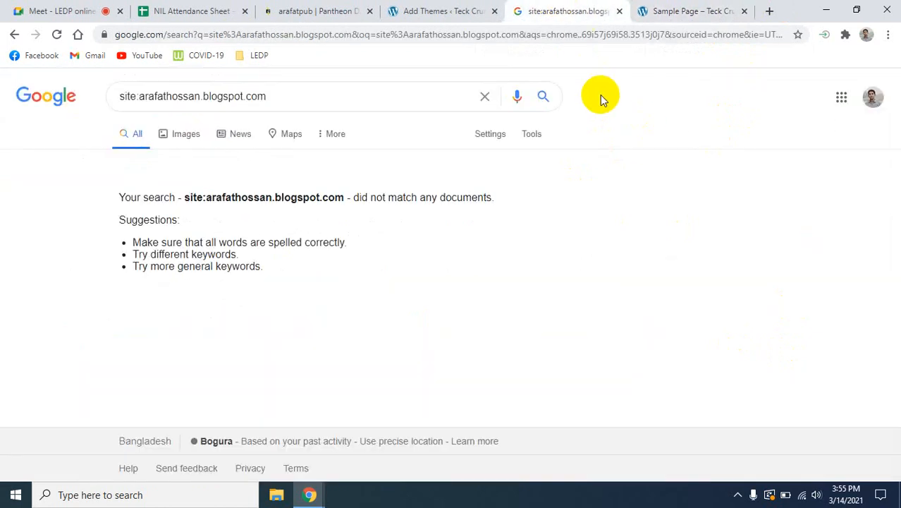
left_click(619, 11)
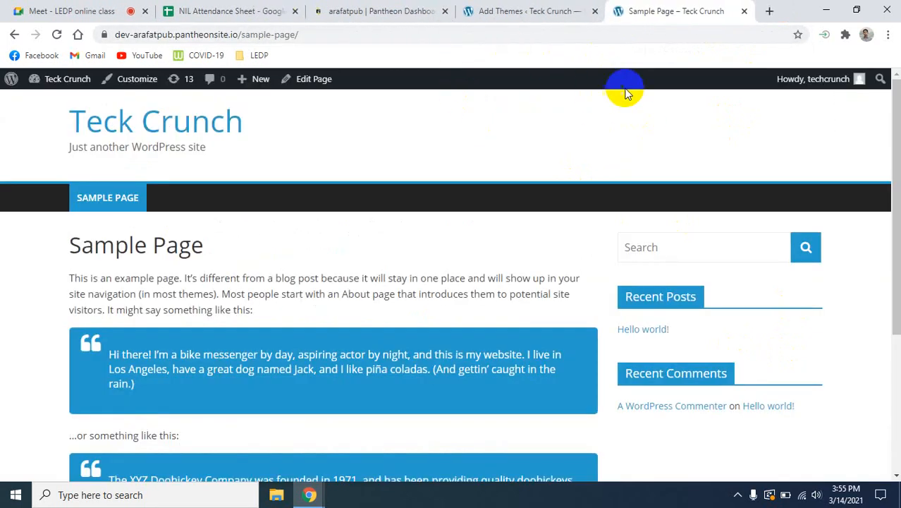
- Return to the Add Themes page and look through its Featured, Popular, Latest and Favorites theme lists
left_click(535, 9)
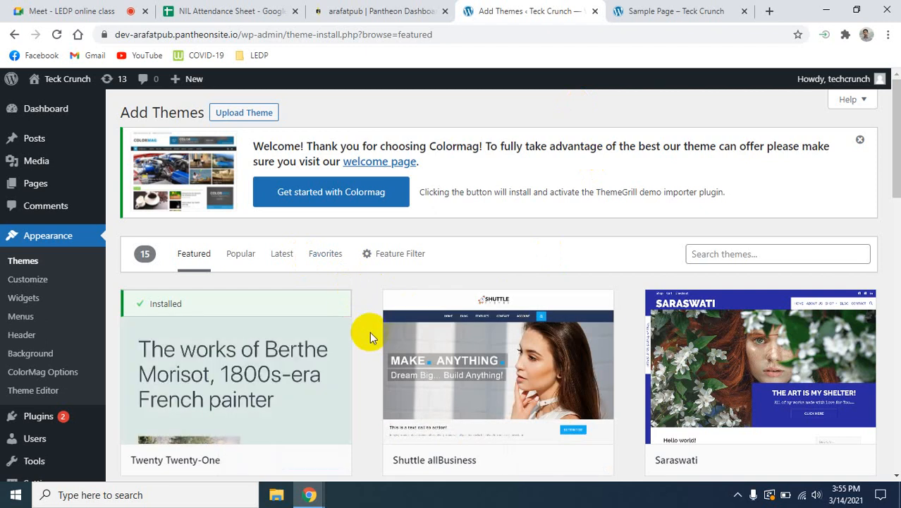
scroll(369, 331, "down", 5)
scroll(370, 332, "up", 5)
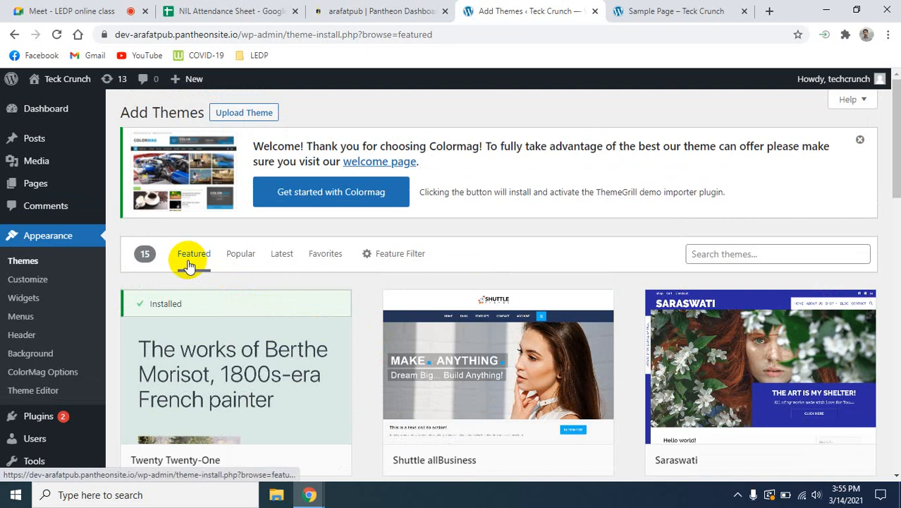
left_click(239, 261)
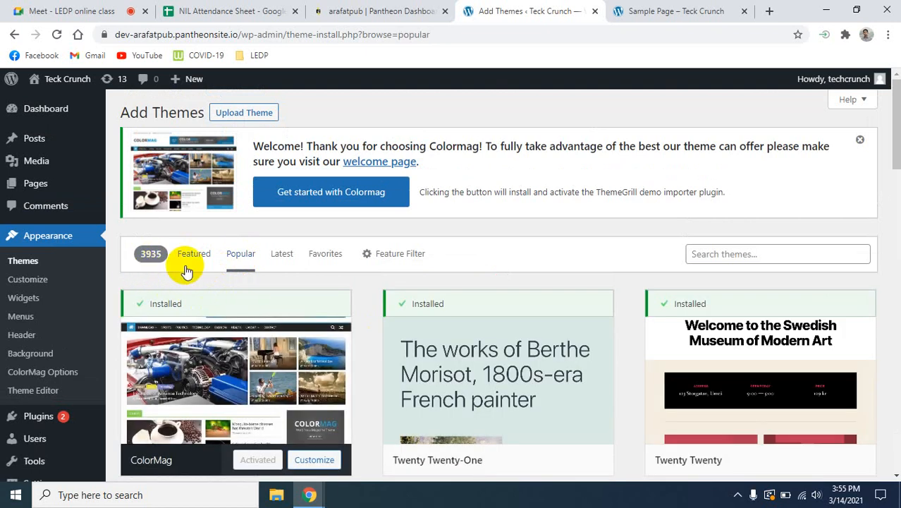
left_click(284, 258)
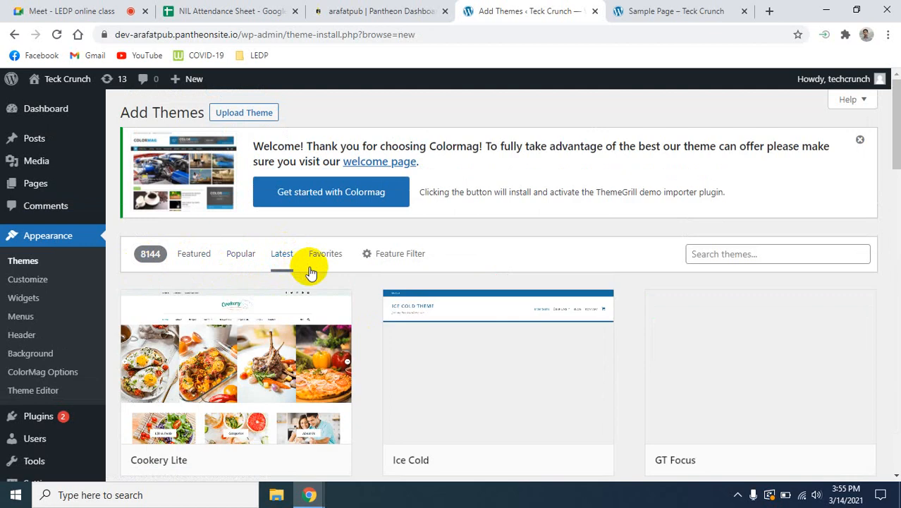
left_click(328, 259)
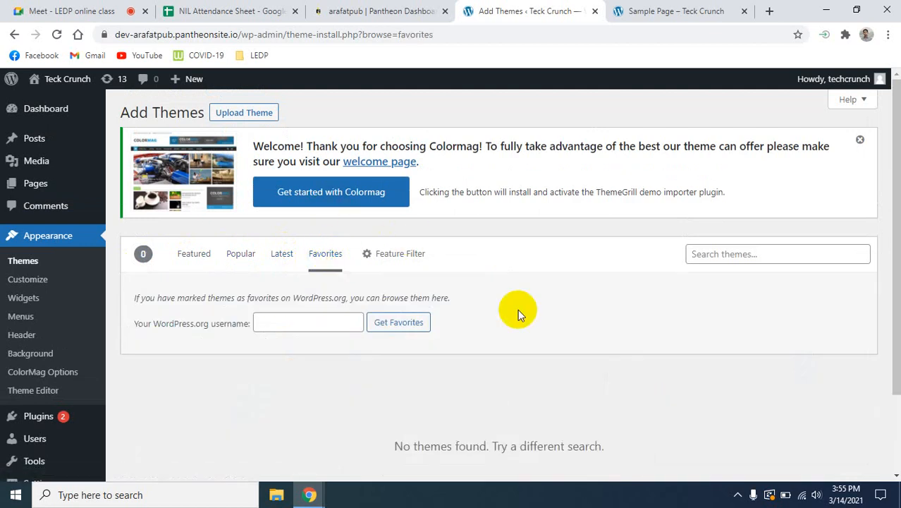
- Reopen the Latest themes list and examine the designs offered for installation
left_click(281, 260)
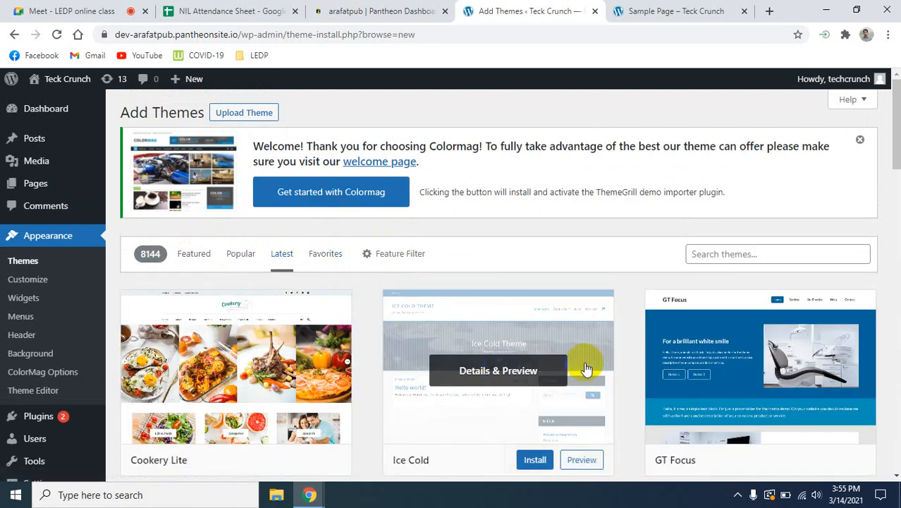
scroll(818, 359, "down", 3)
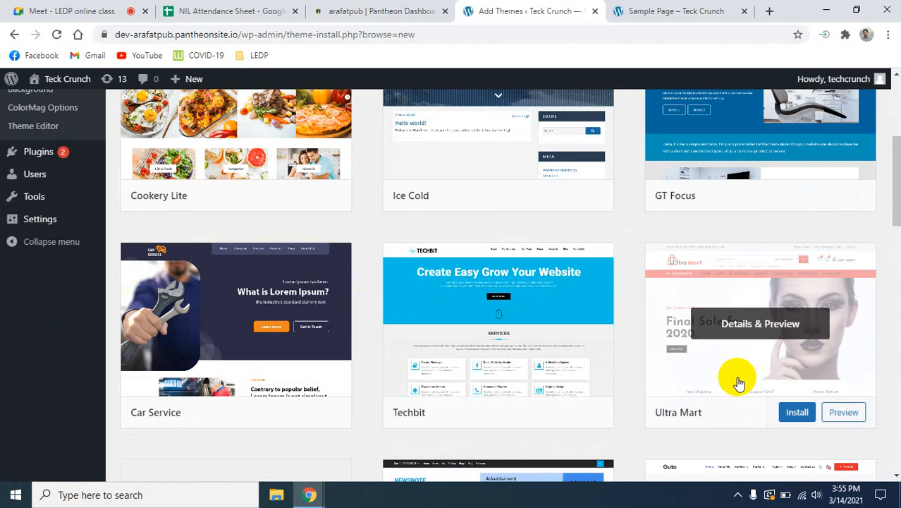
scroll(738, 382, "down", 1)
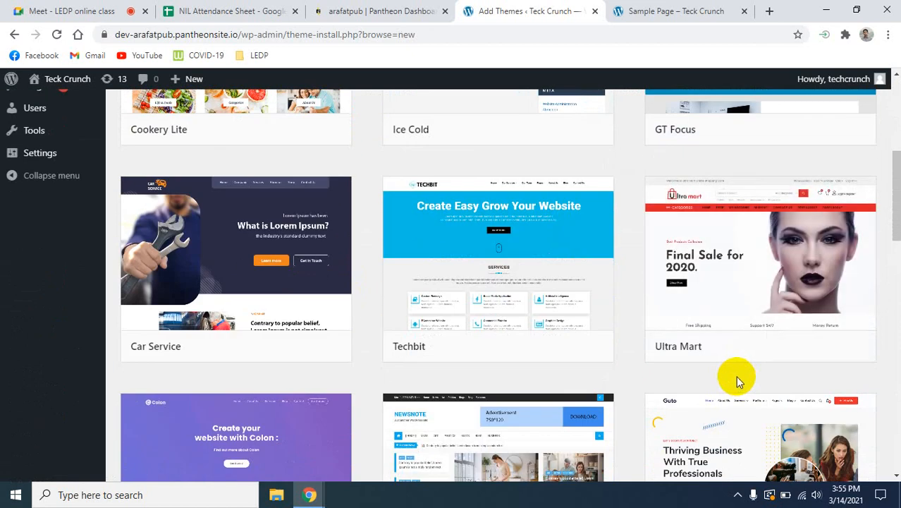
scroll(736, 381, "down", 2)
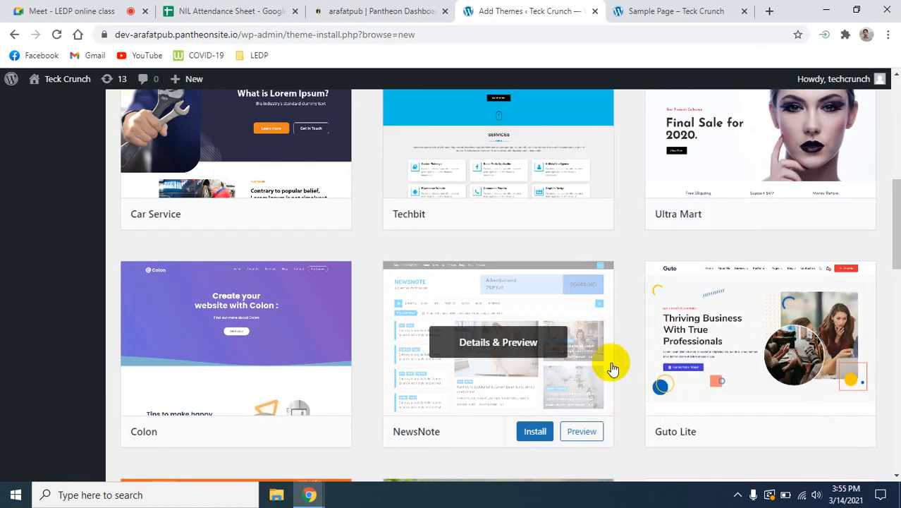
scroll(643, 342, "down", 3)
scroll(643, 341, "up", 14)
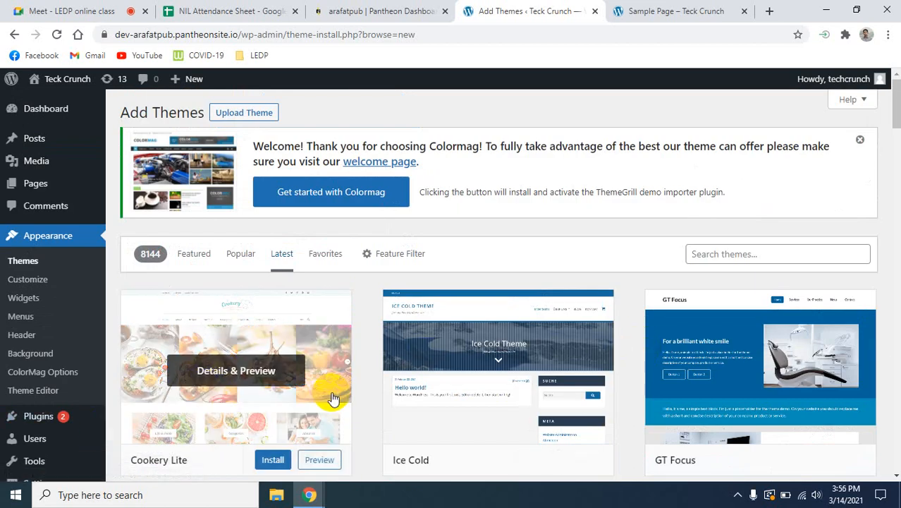
scroll(343, 389, "down", 2)
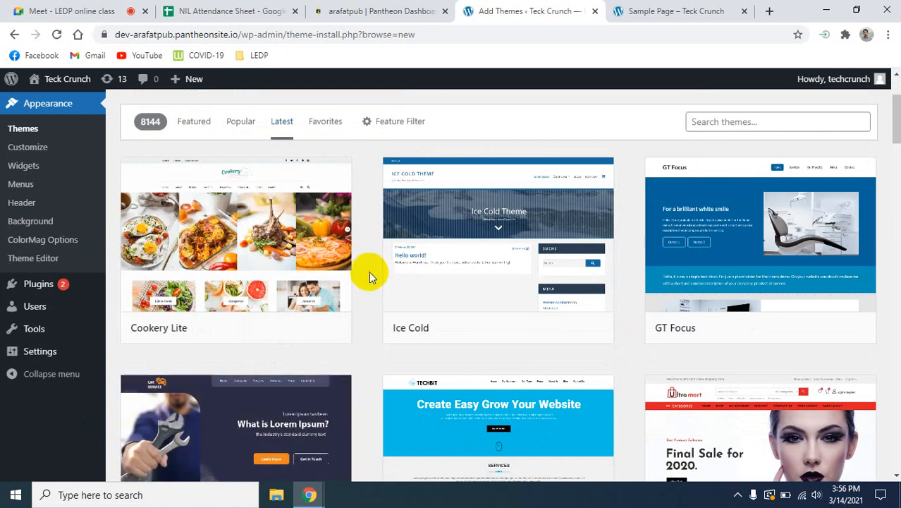
scroll(370, 271, "down", 1)
scroll(372, 253, "up", 3)
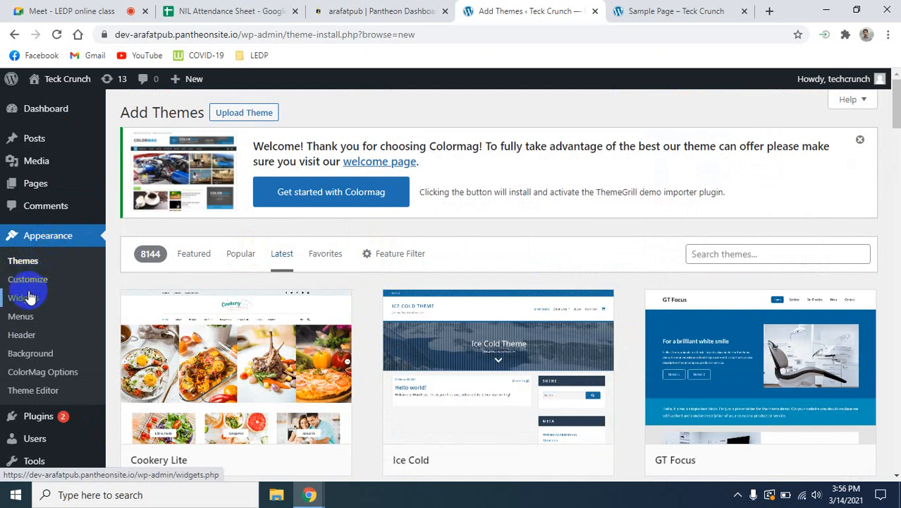
mouse_move(5, 415)
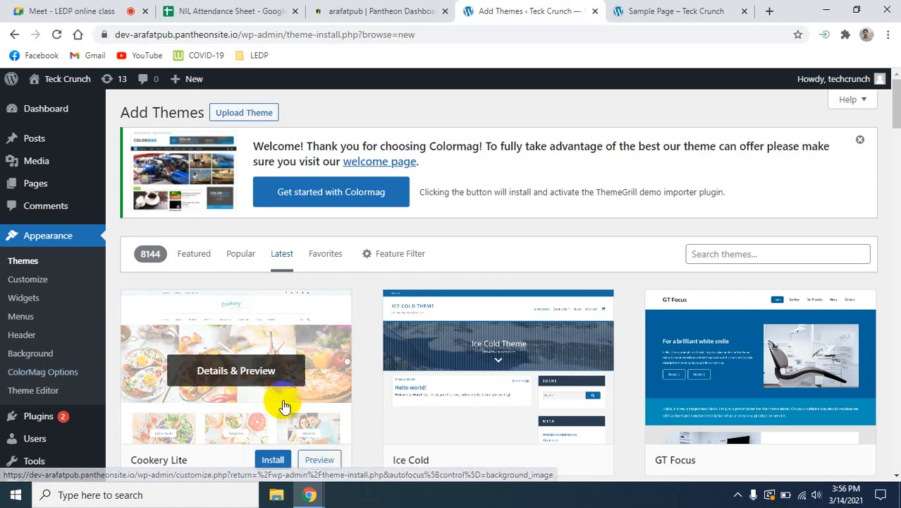
- View the navigation menu on the Teck Crunch Sample Page and search Google for "social networking" in a new tab
left_click(673, 11)
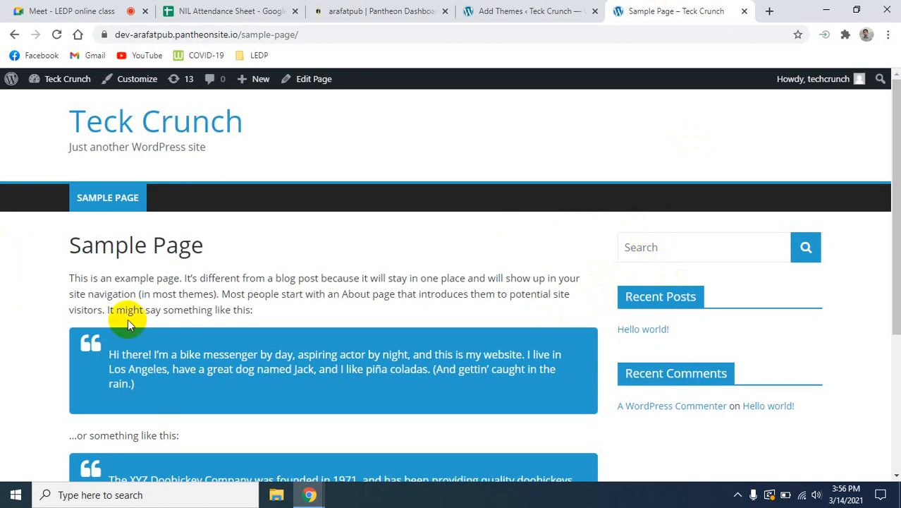
left_click(123, 209)
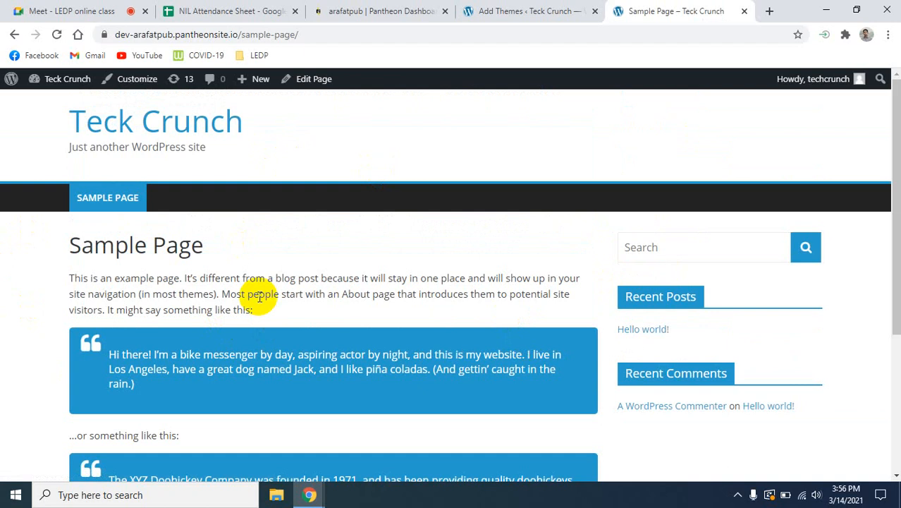
left_click(770, 11)
type("so")
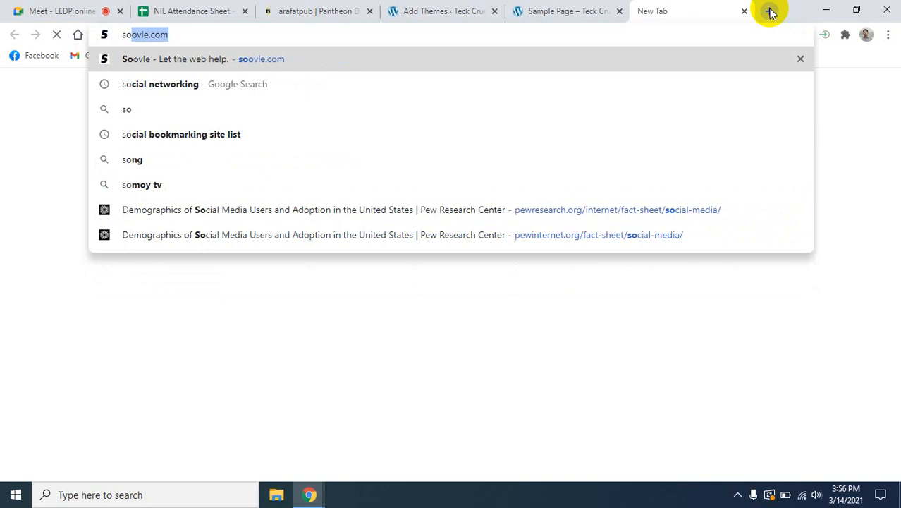
key("BackSpace")
key("BackSpace")
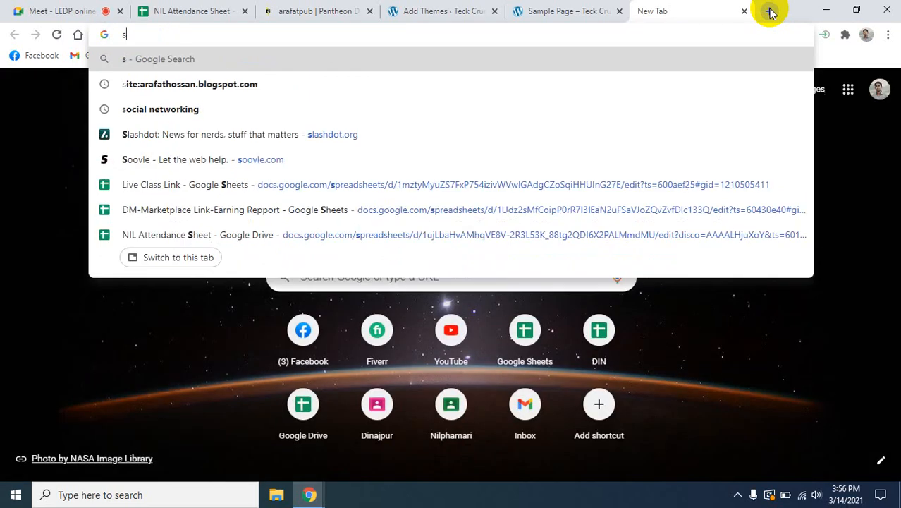
type("ocial networking")
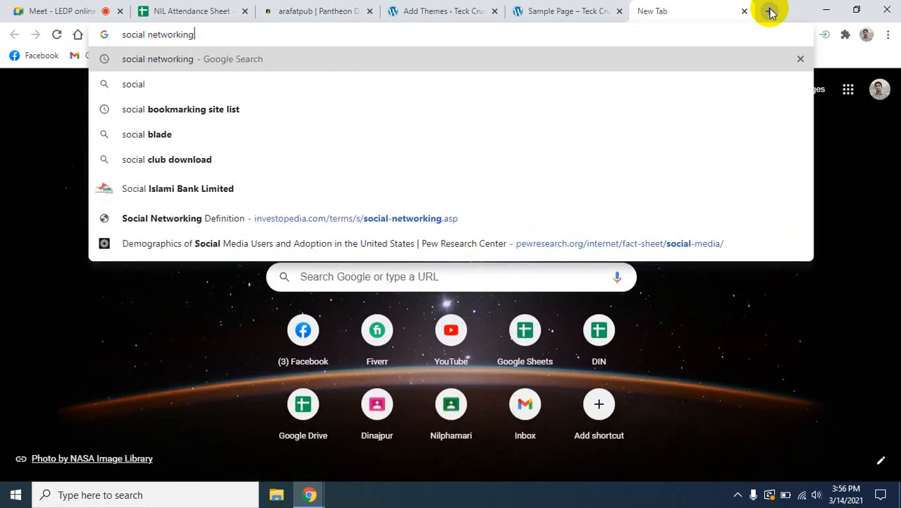
key("Return")
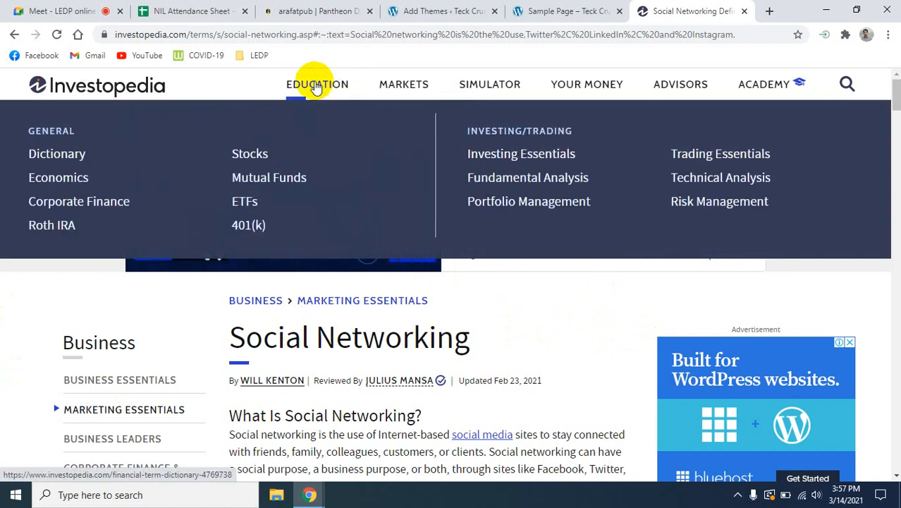
- View Investopedia's Education, Markets and Simulator pages, and return to the Sample Page and the online class meeting
left_click(316, 86)
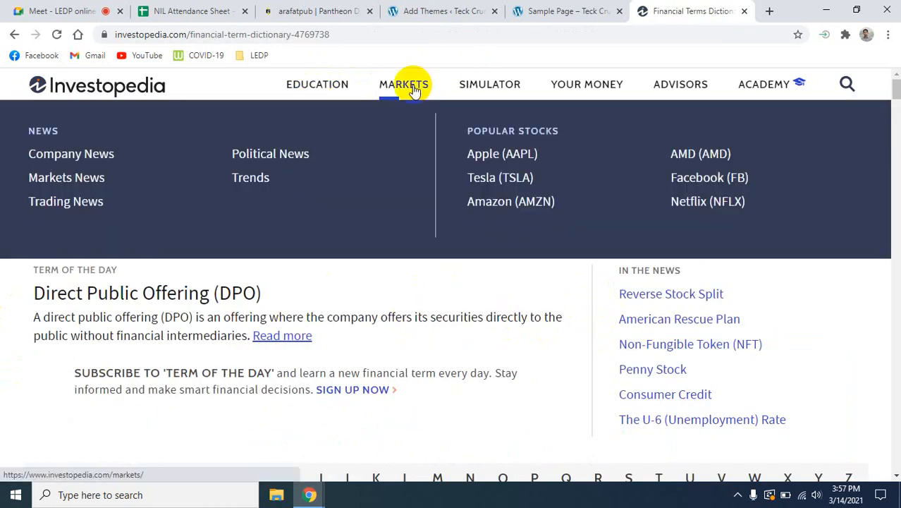
left_click(413, 89)
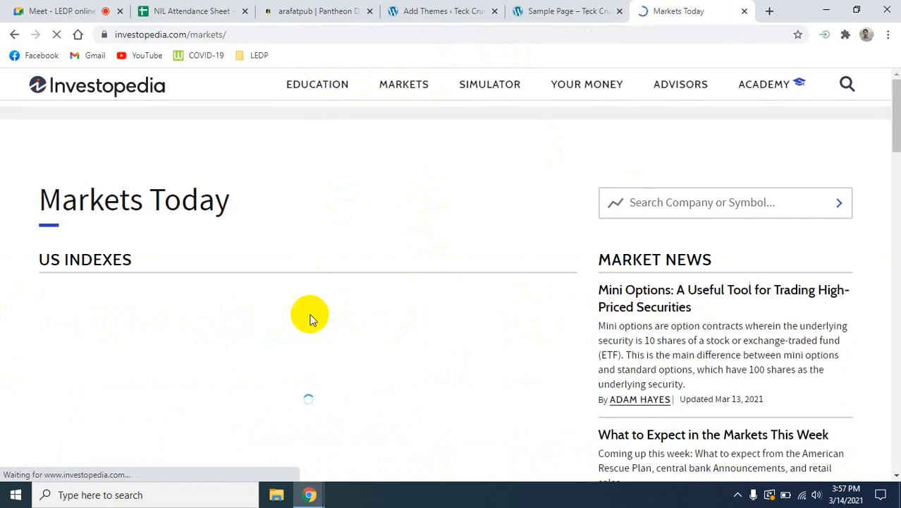
mouse_move(487, 89)
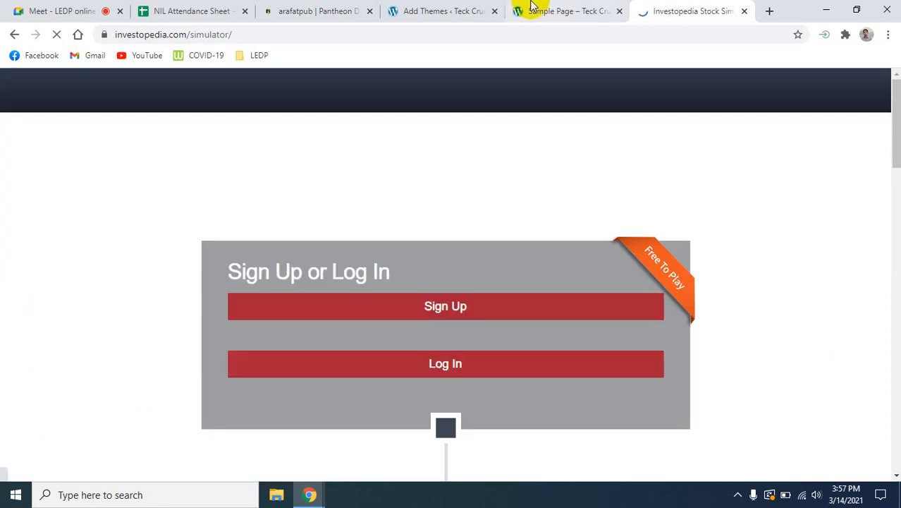
left_click(531, 8)
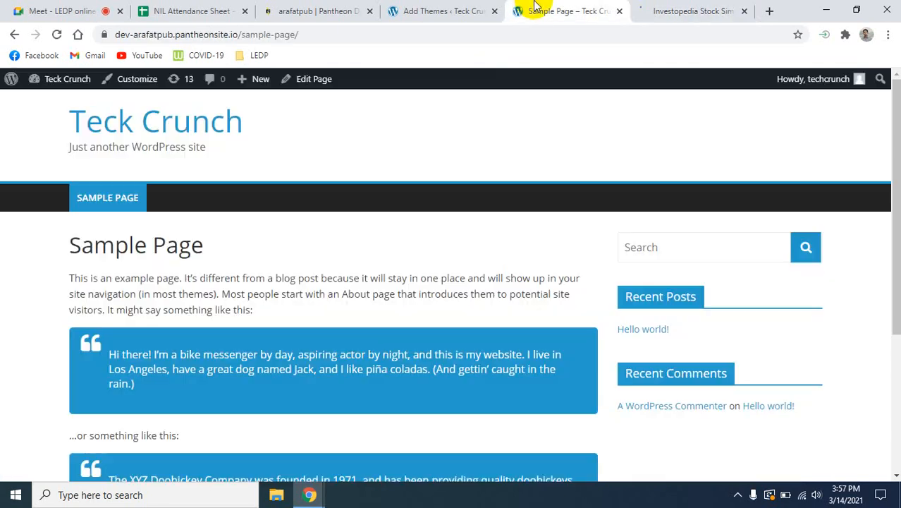
left_click(39, 5)
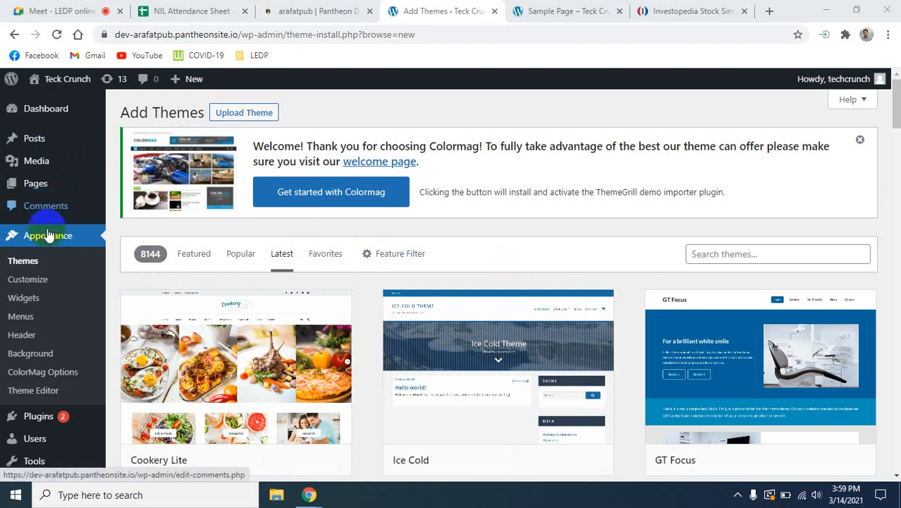
- Create a new page in the Teck Crunch admin and go through the block editor's welcome guide to its end
mouse_move(53, 195)
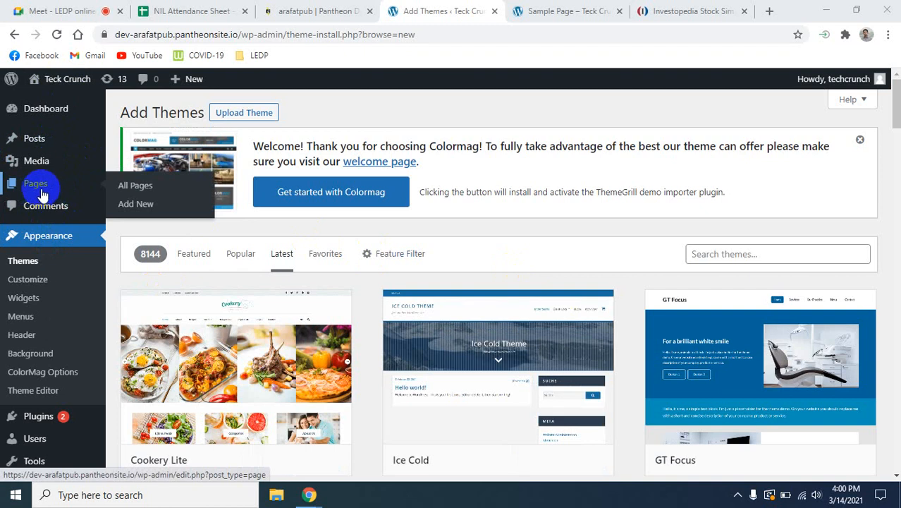
left_click(136, 211)
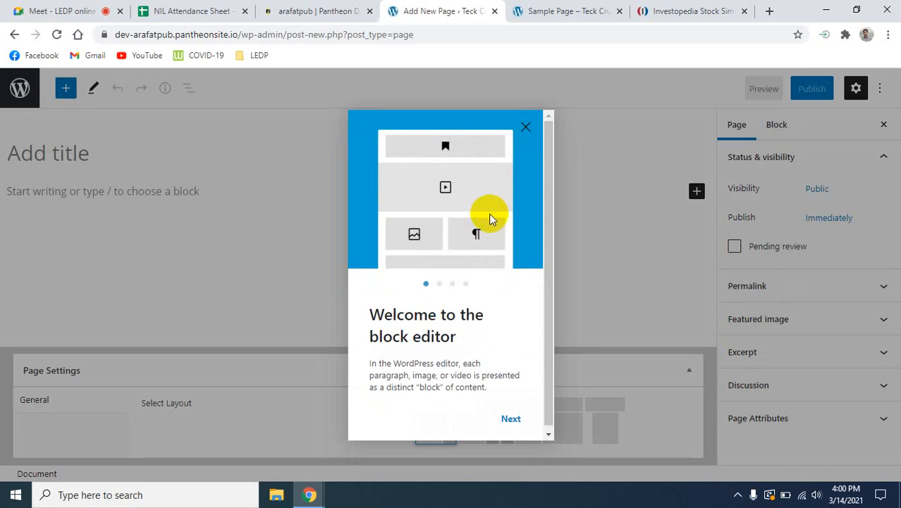
left_click(510, 420)
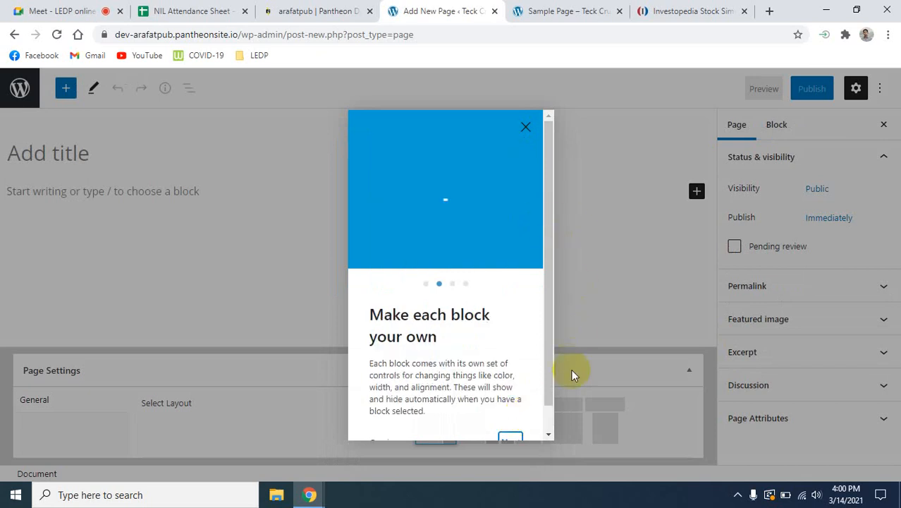
scroll(526, 325, "down", 1)
left_click(521, 416)
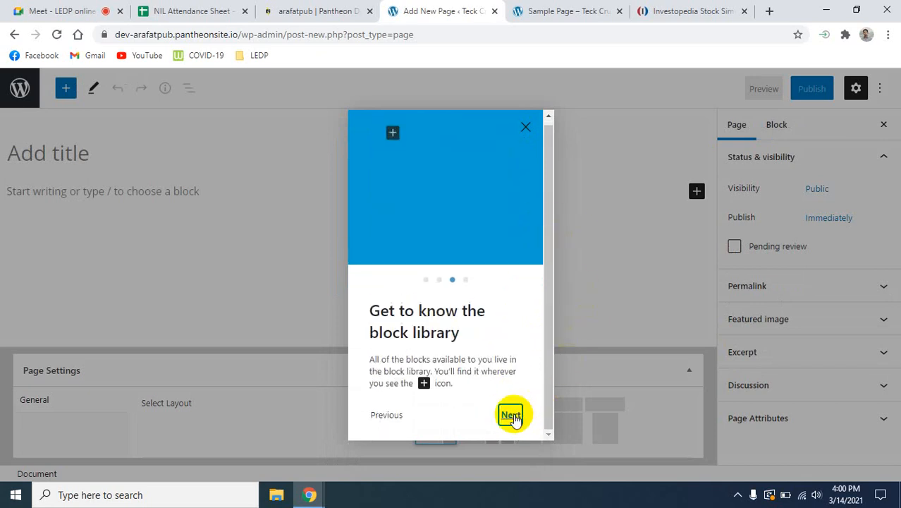
left_click(515, 418)
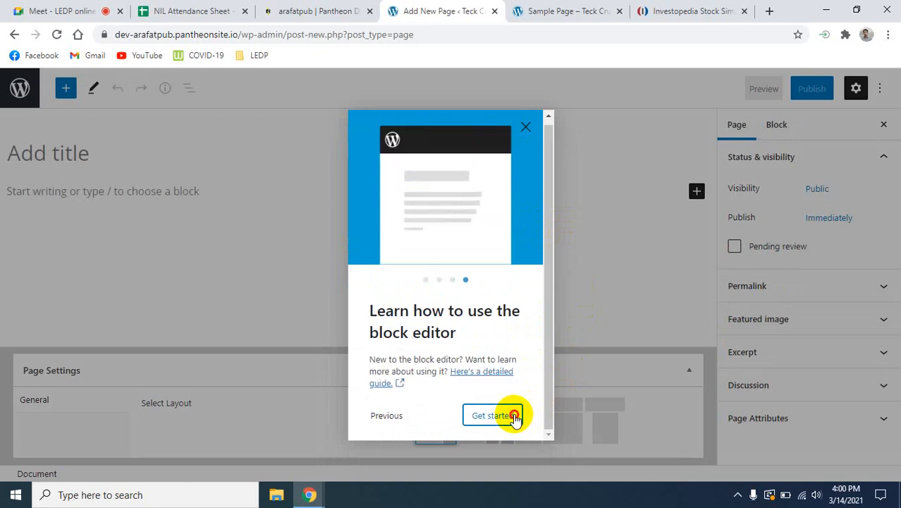
left_click(515, 417)
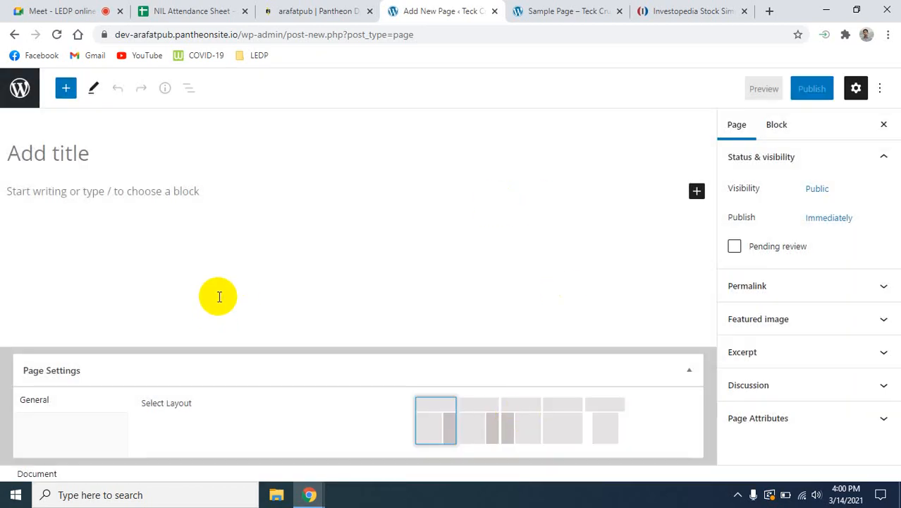
- Title the new page "About" and start an empty paragraph block below the title
left_click(82, 163)
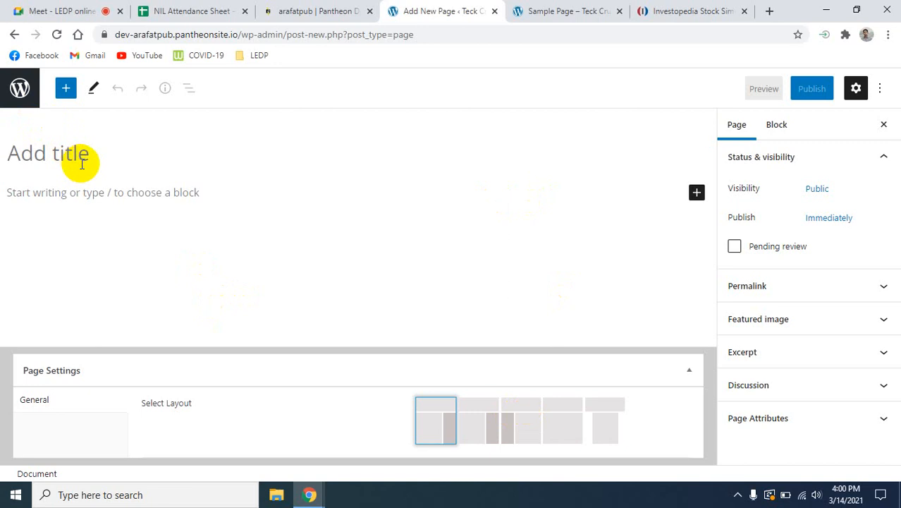
type("About")
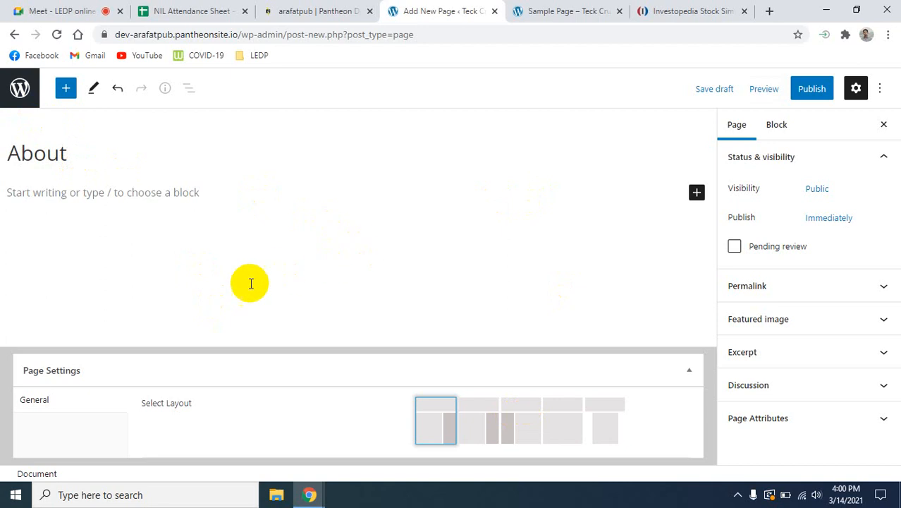
left_click(50, 195)
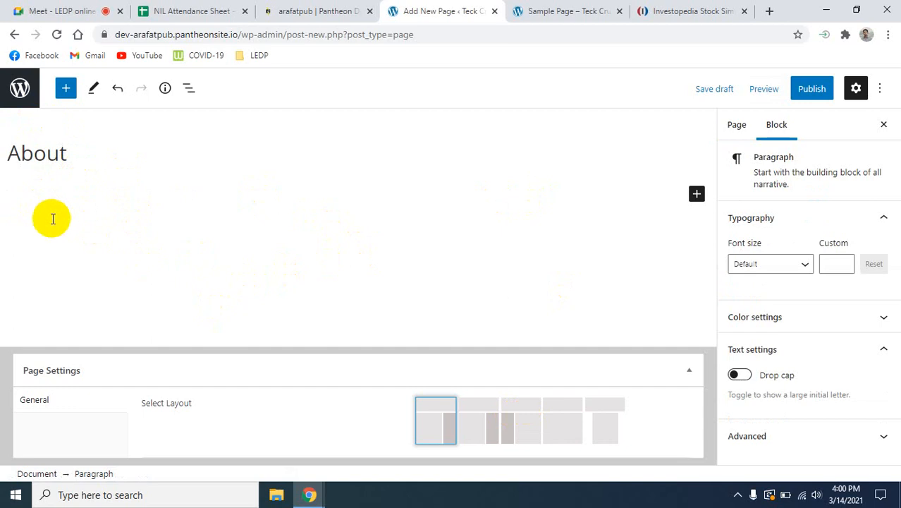
- Search Google for "lorem ipsum" in a new tab
left_click(773, 12)
type("lo")
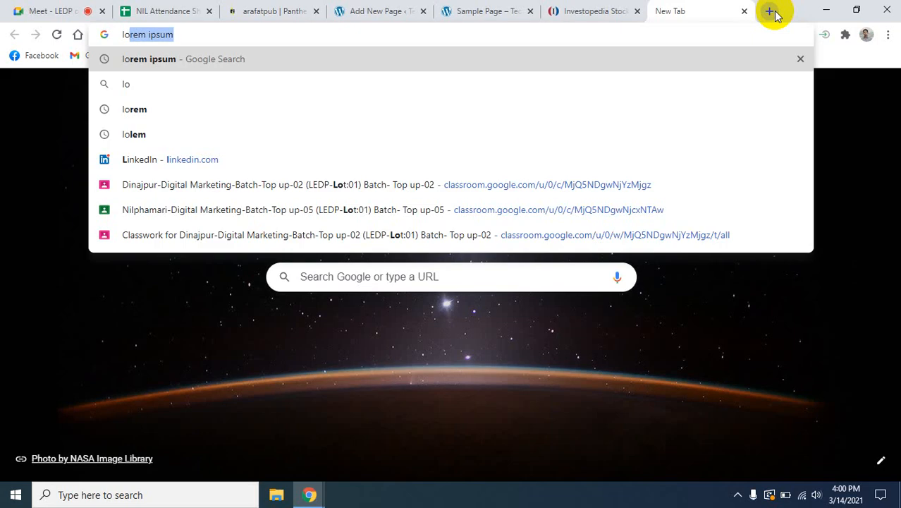
key("Return")
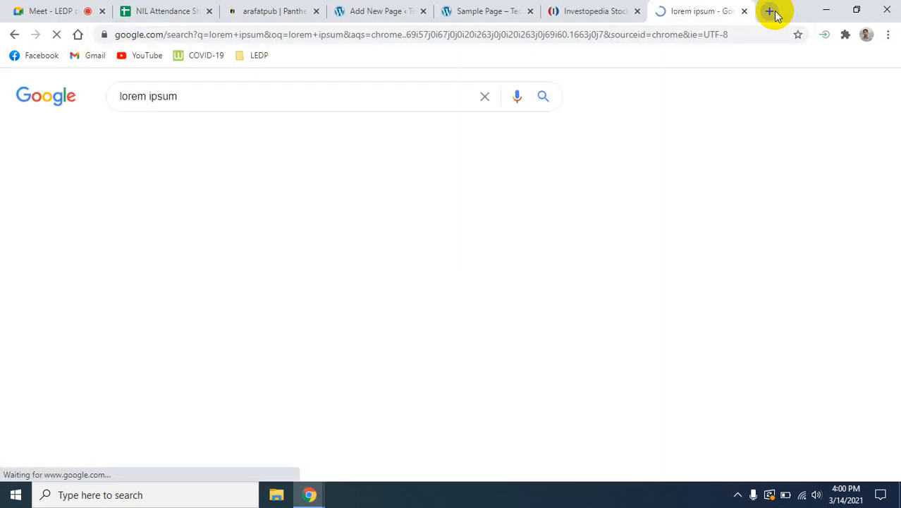
- Open lipsum.com from the search results and copy its "What is Lorem Ipsum?" paragraph
left_click(172, 210)
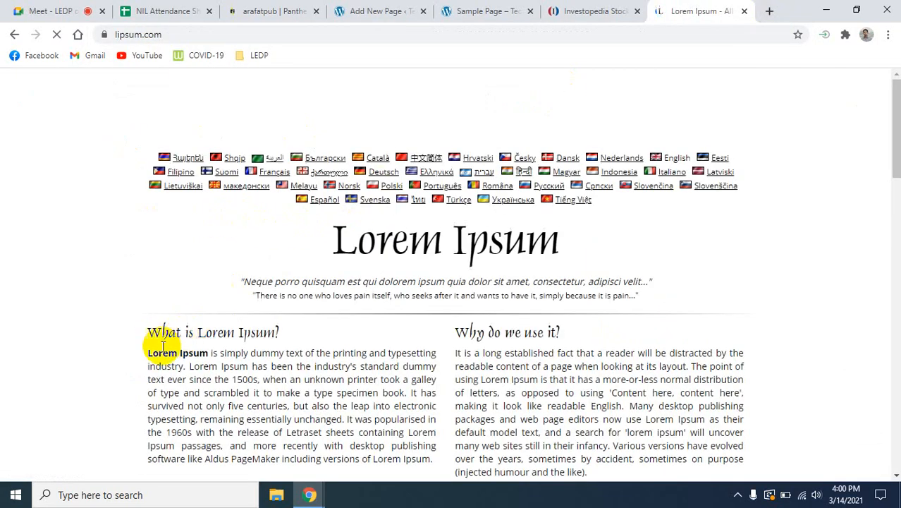
mouse_move(148, 354)
left_mouse_down()
mouse_move(372, 458)
mouse_move(422, 459)
mouse_move(452, 476)
mouse_move(222, 374)
mouse_move(145, 354)
mouse_move(158, 355)
left_mouse_up()
left_click(360, 405)
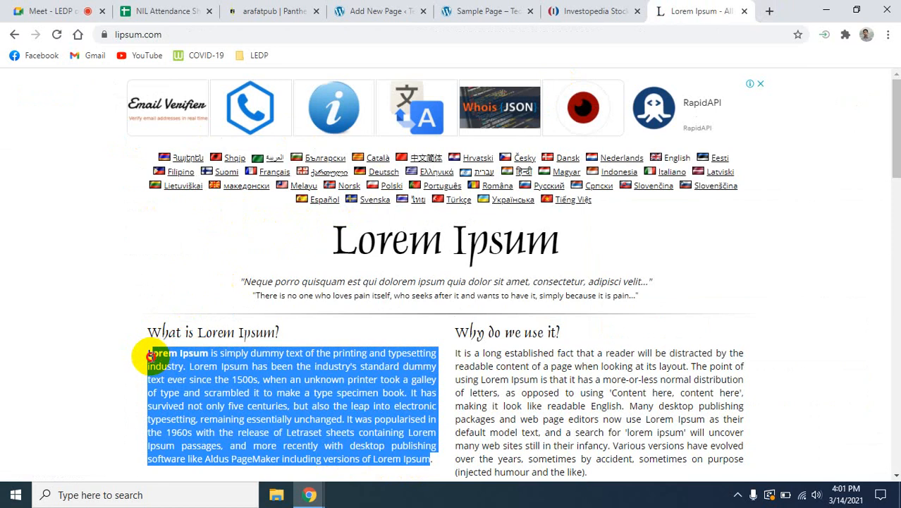
right_click(201, 381)
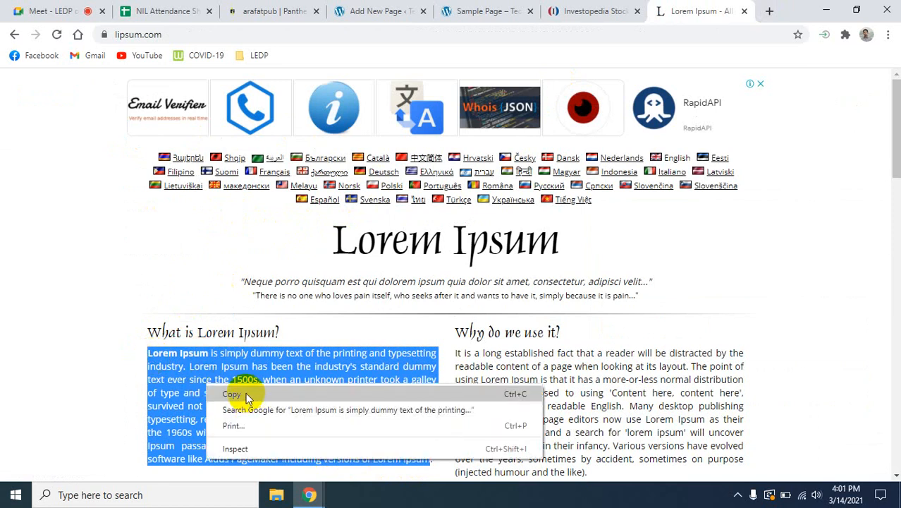
left_click(237, 393)
- Paste the copied text into the About page's empty paragraph and correct "popularised" to "popularized"
left_click(39, 8)
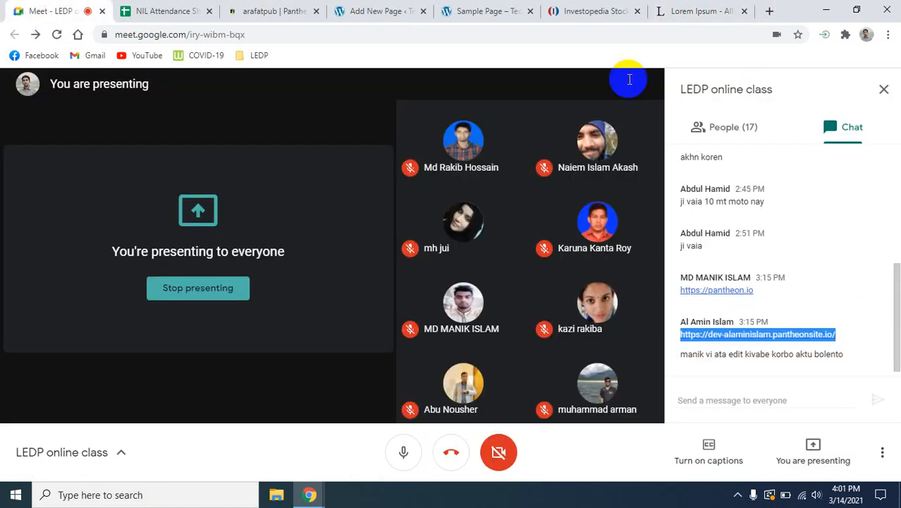
left_click(356, 10)
left_click(32, 266)
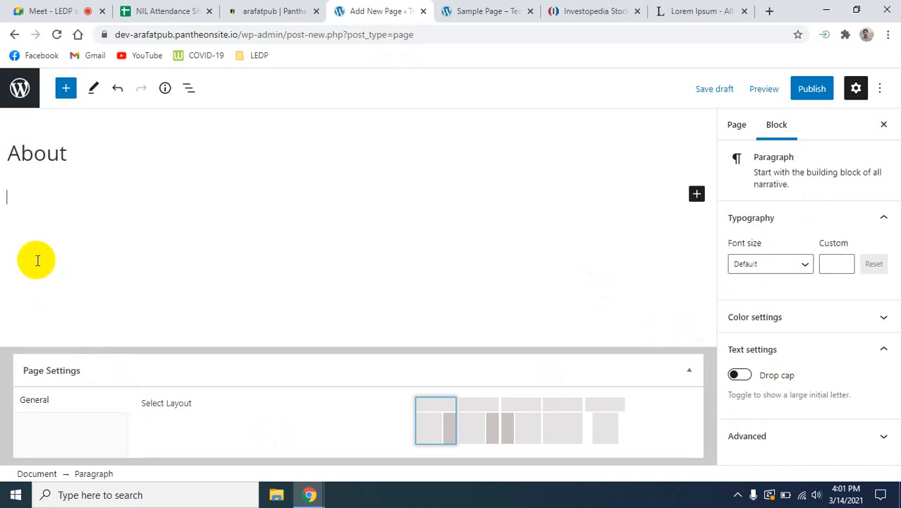
key("ctrl+v")
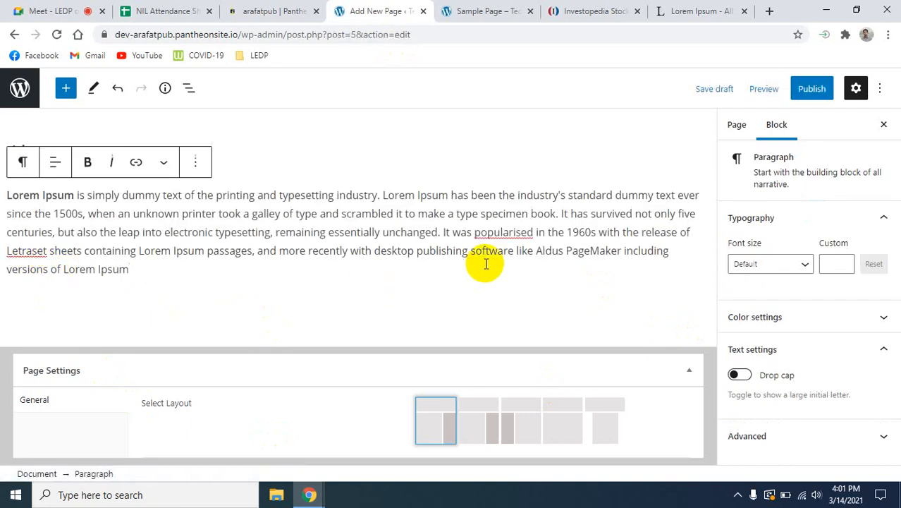
right_click(516, 233)
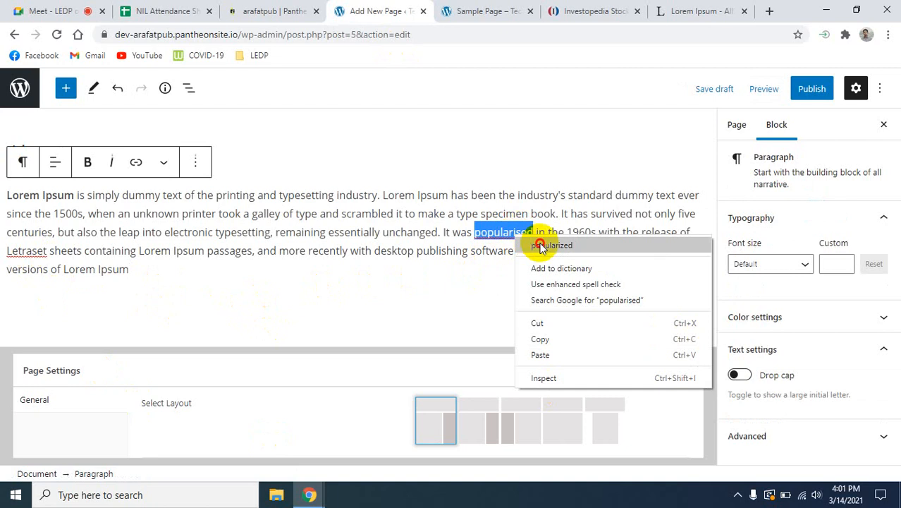
left_click(543, 243)
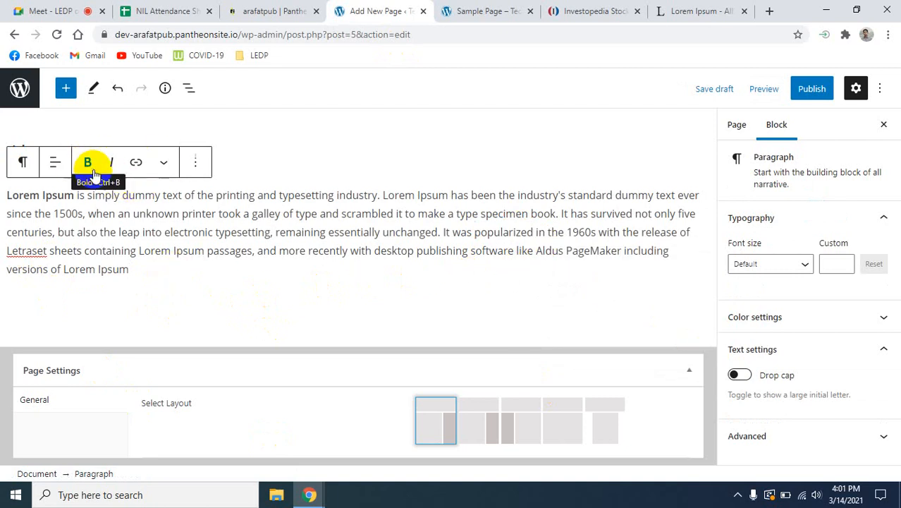
- Look over the paragraph's additional formatting options and publish the About page
left_click(161, 164)
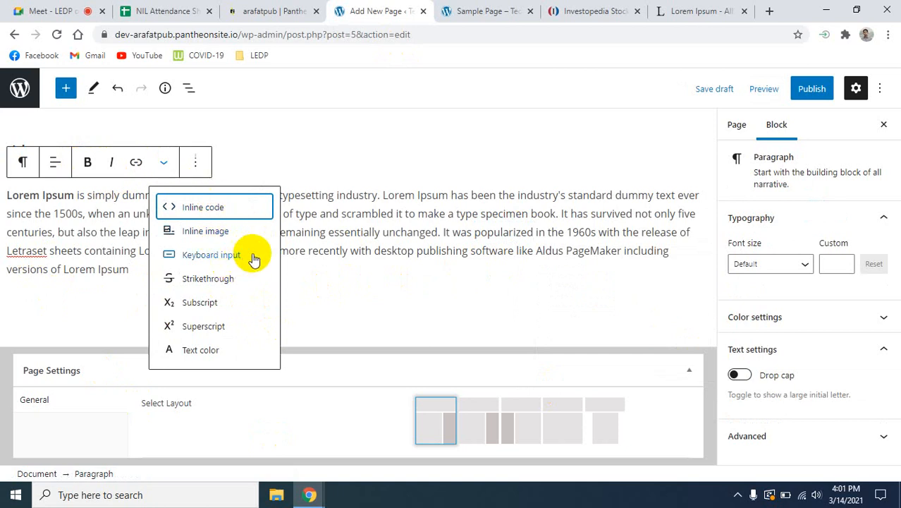
left_click(339, 238)
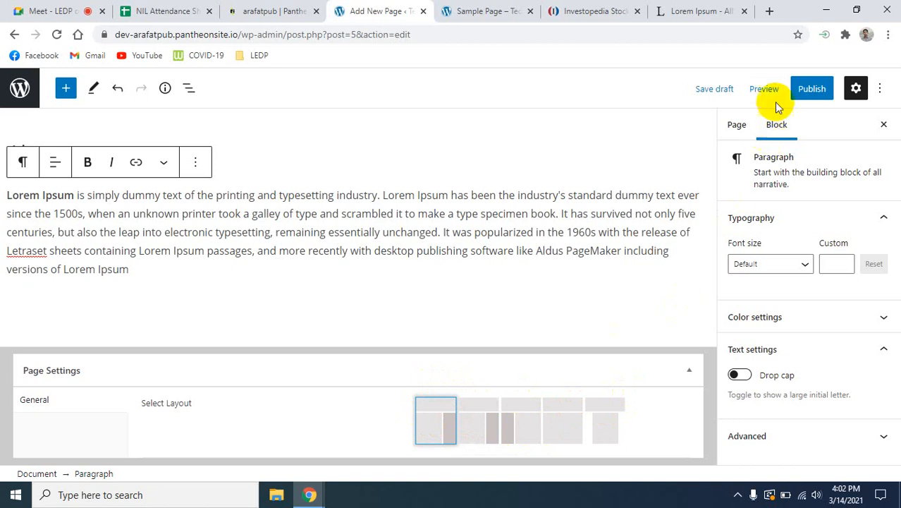
left_click(814, 90)
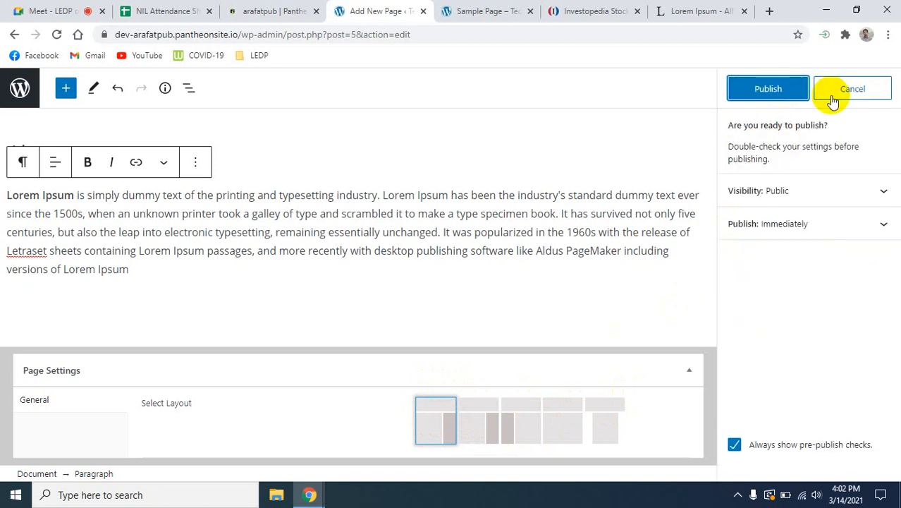
left_click(766, 89)
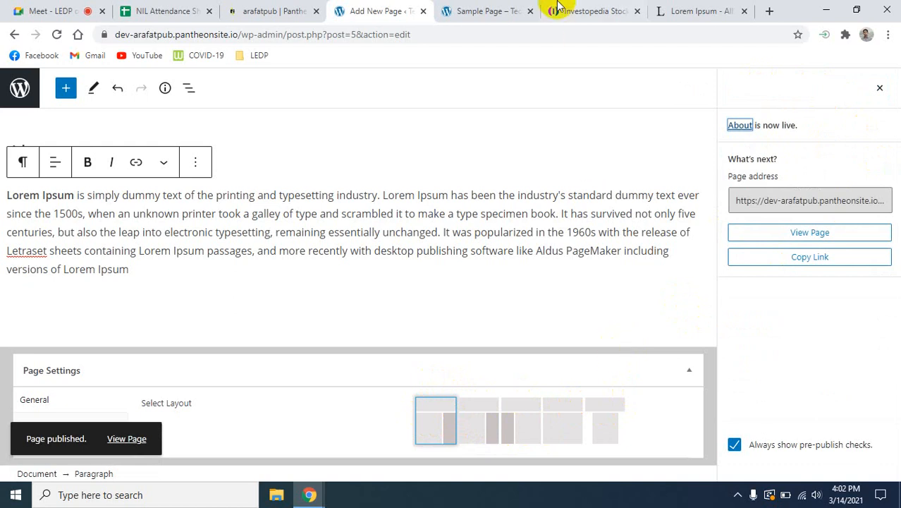
- Reload the live Teck Crunch site and view the About page down to its footer
left_click(478, 10)
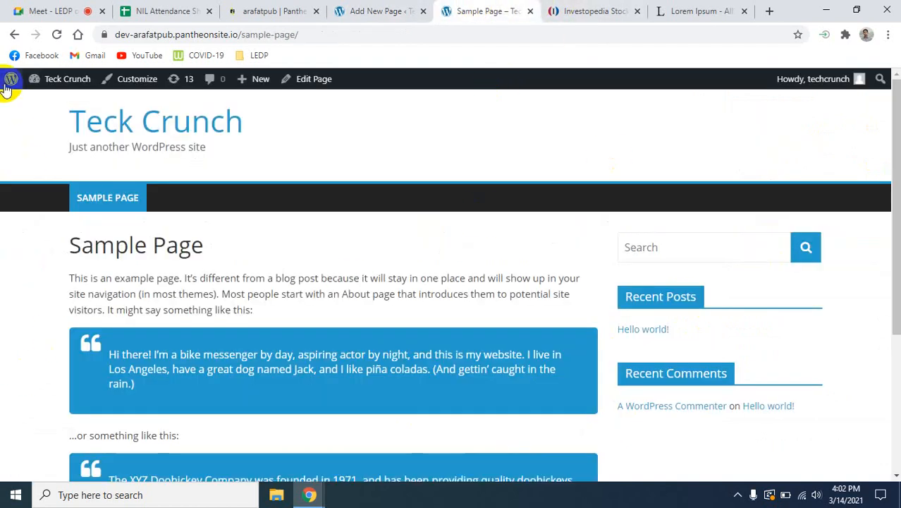
left_click(56, 34)
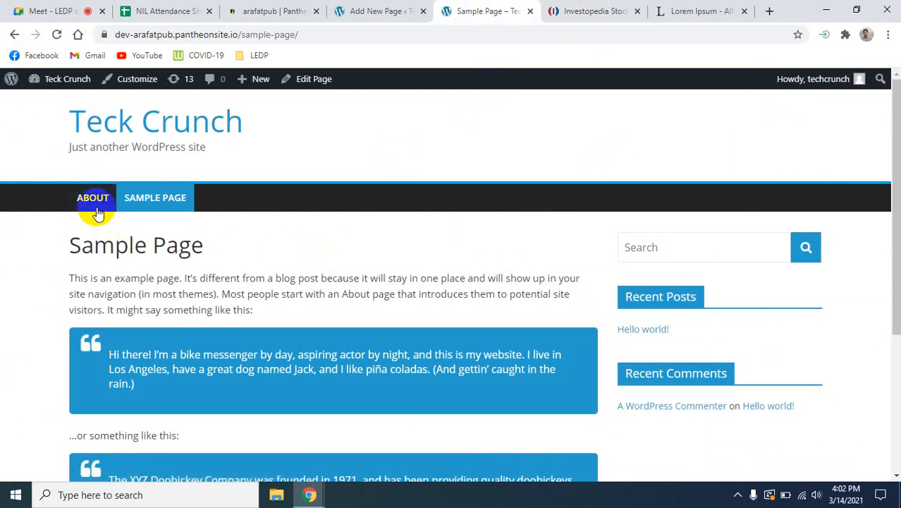
left_click(97, 208)
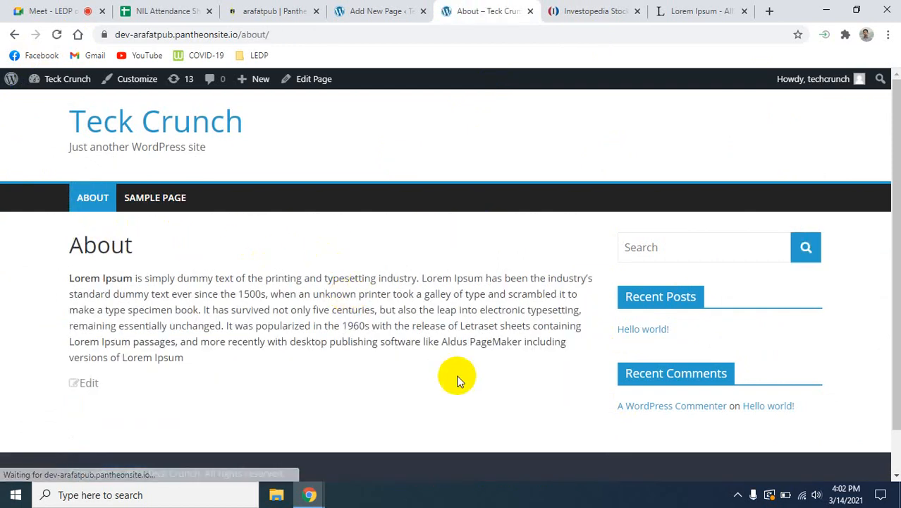
scroll(460, 380, "down", 1)
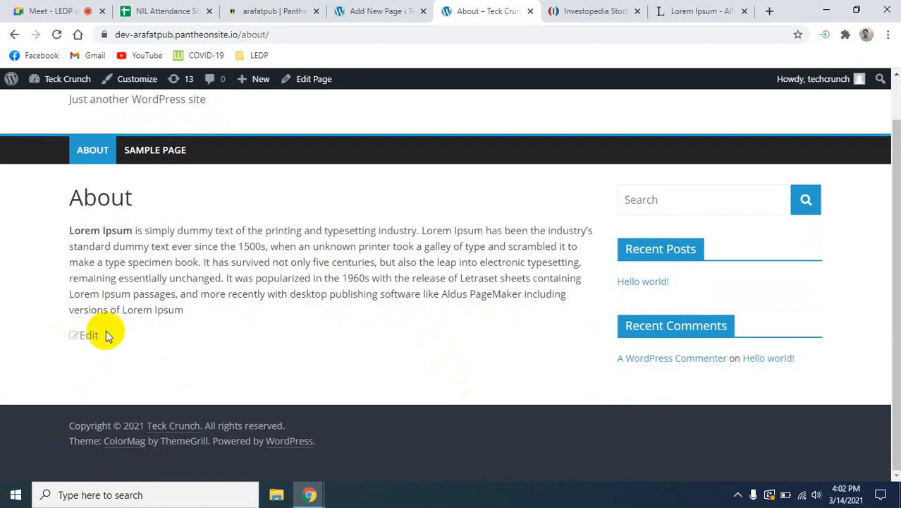
scroll(223, 354, "up", 1)
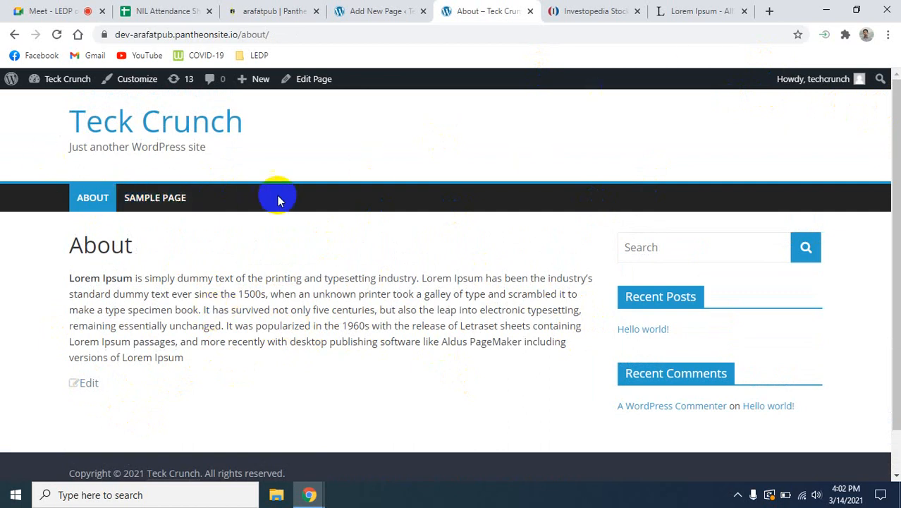
- Browse the live site's Sample Page, home page and About page, ending on Sample Page
left_click(167, 199)
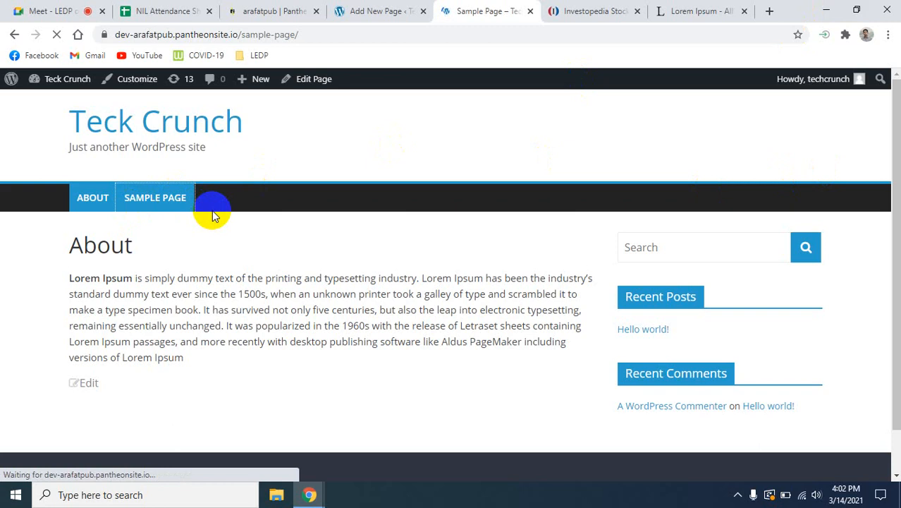
left_click(207, 121)
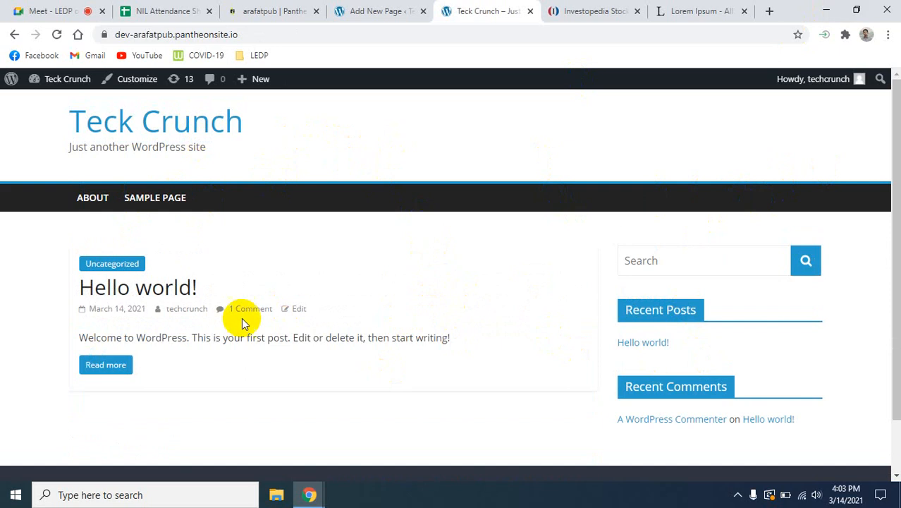
left_click(92, 199)
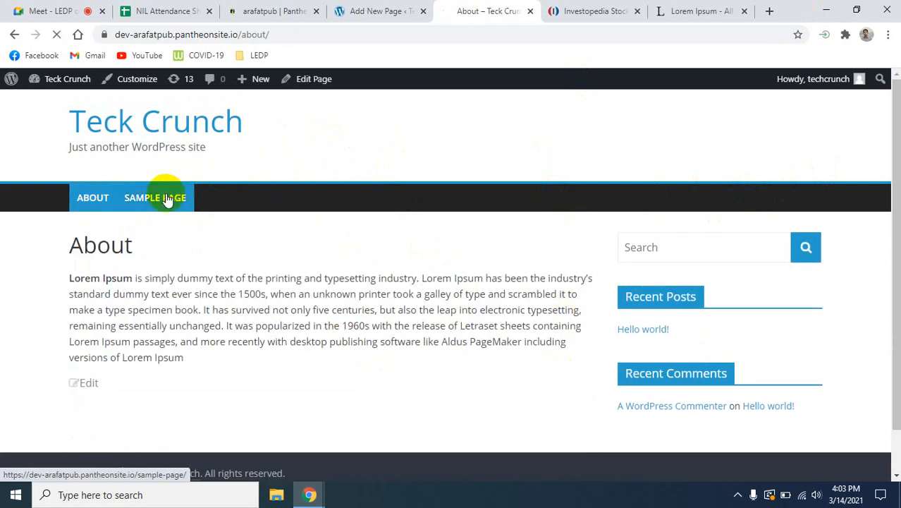
left_click(167, 200)
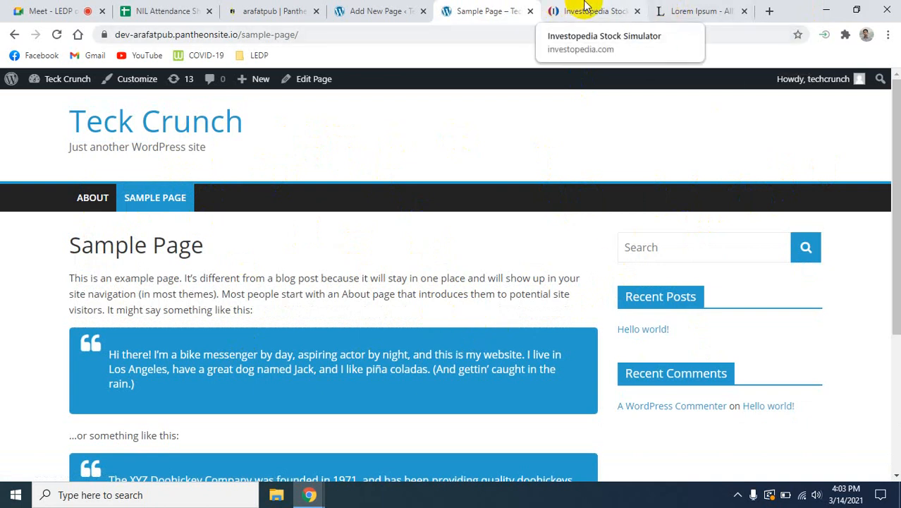
- Return to the Teck Crunch admin and open the Privacy Policy draft from the list of all pages
left_click(345, 21)
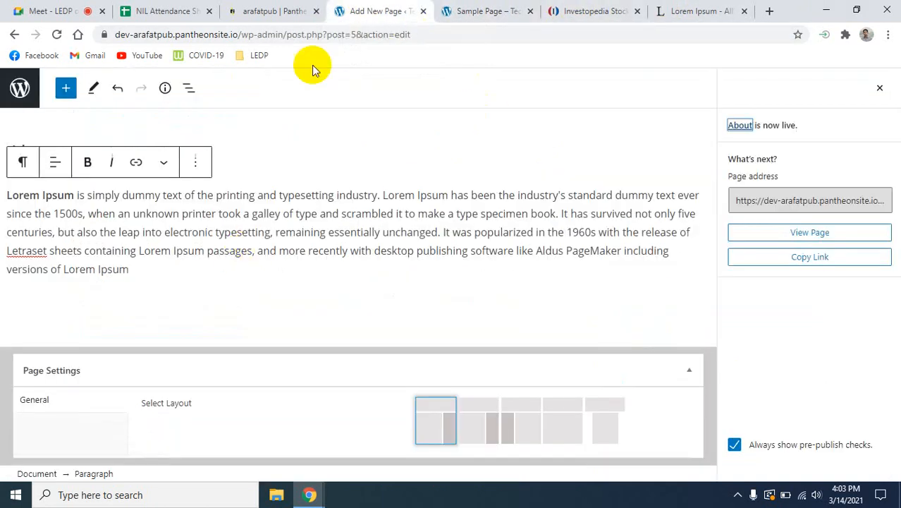
left_click(261, 7)
left_click(372, 10)
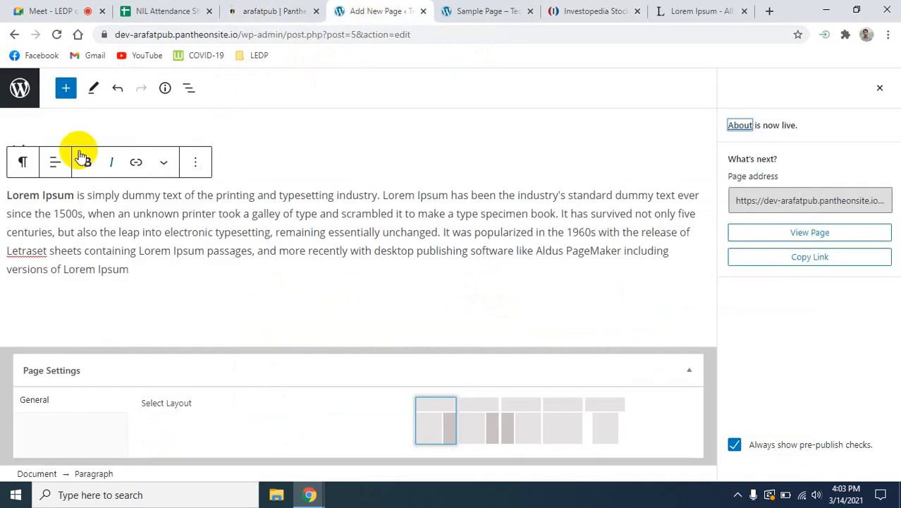
left_click(16, 35)
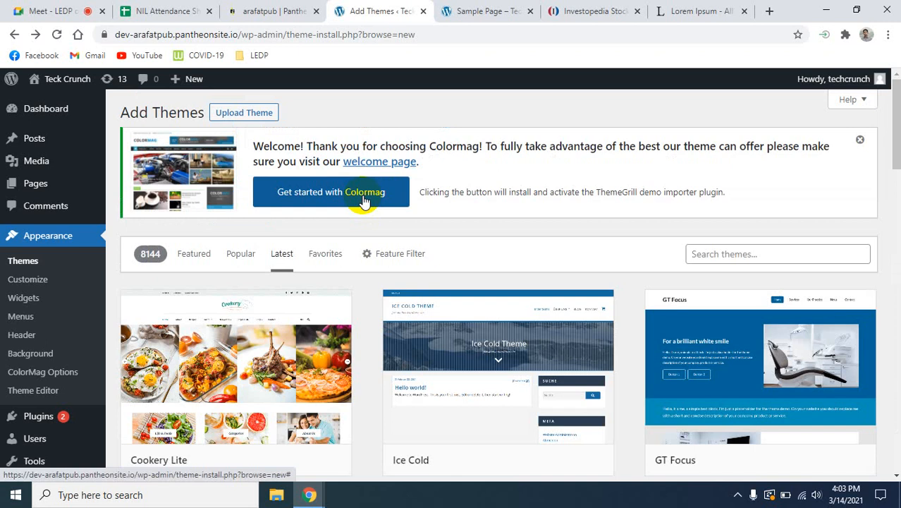
mouse_move(46, 190)
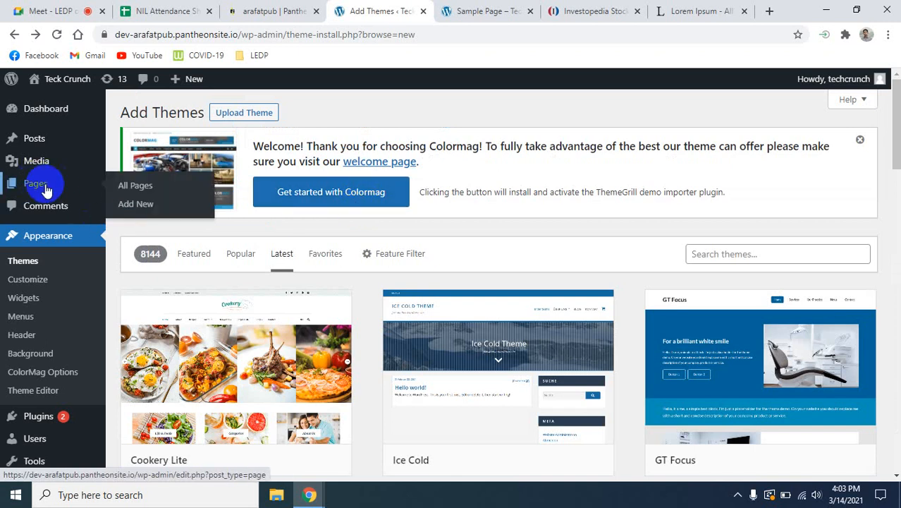
left_click(141, 192)
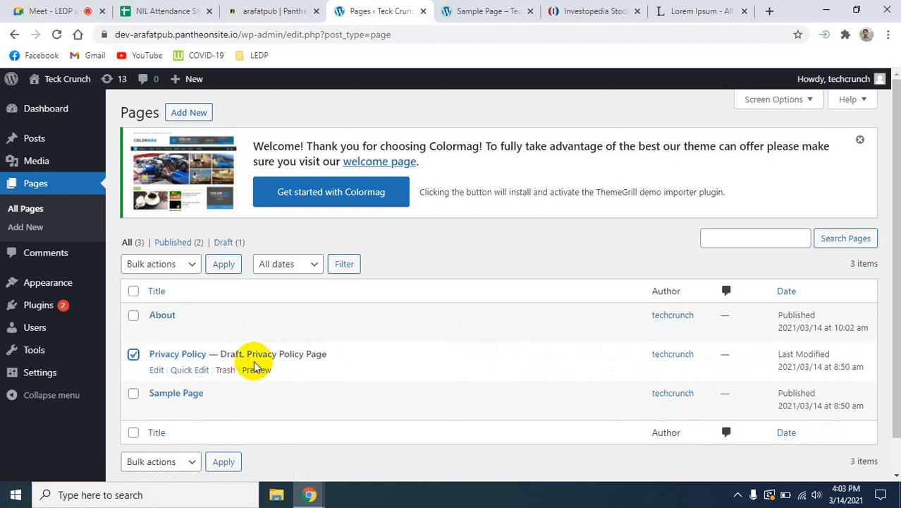
left_click(179, 354)
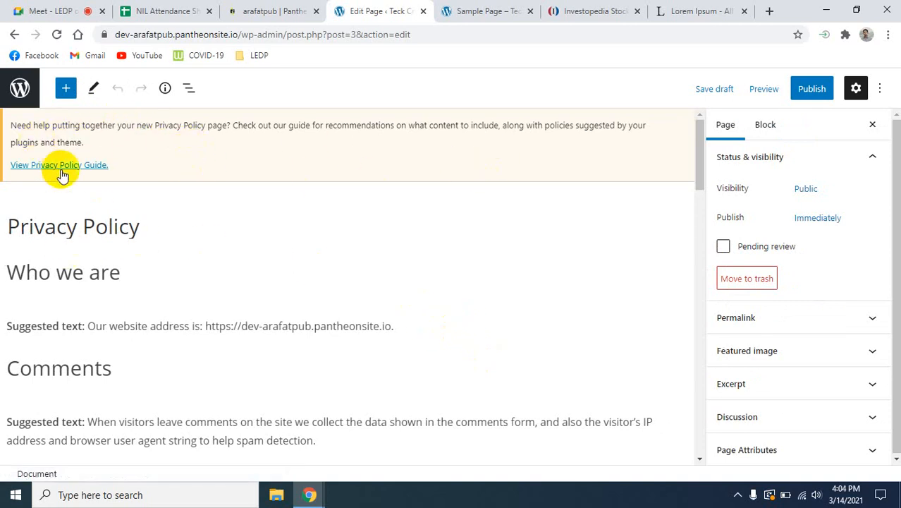
- Read through the Privacy Policy draft's suggested text and publish the page
scroll(106, 286, "down", 1)
scroll(106, 287, "down", 15)
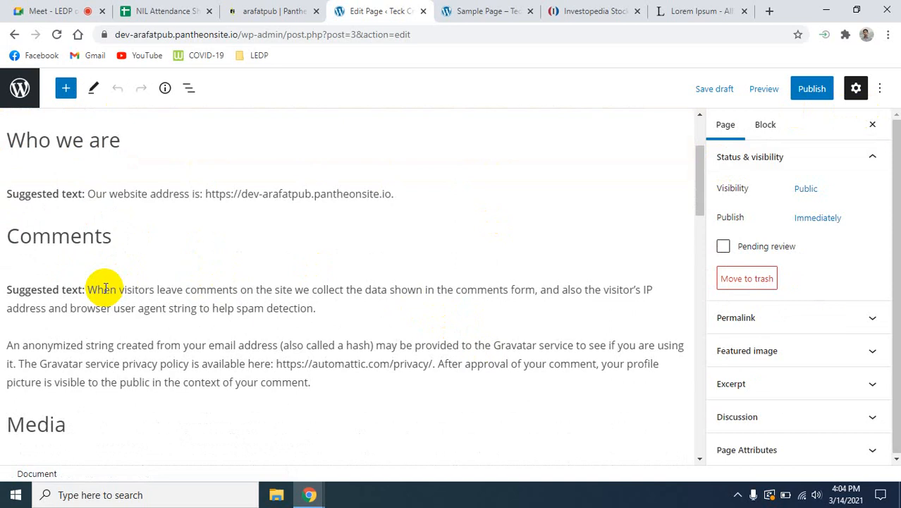
scroll(106, 289, "down", 8)
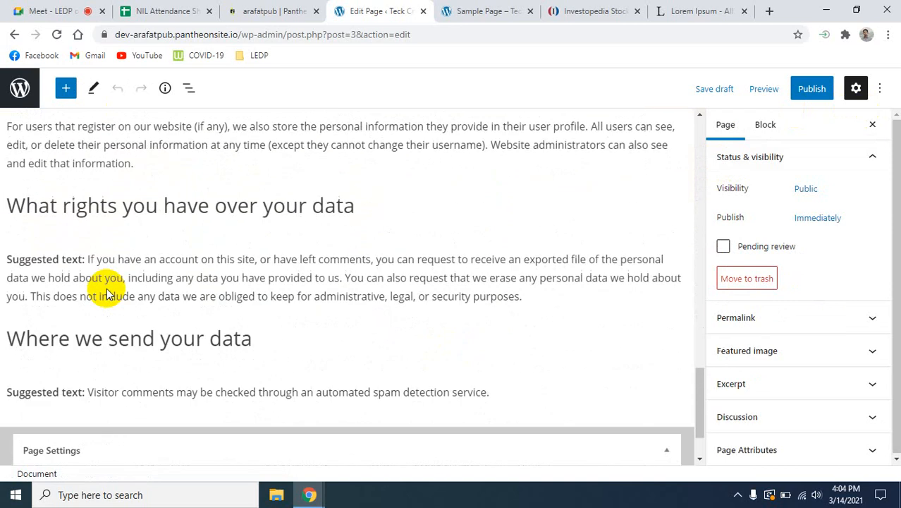
scroll(98, 302, "up", 20)
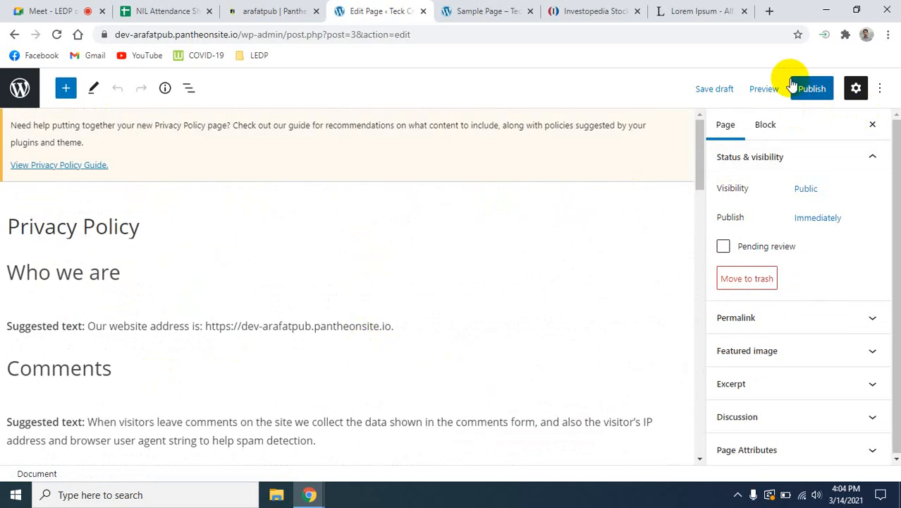
left_click(812, 89)
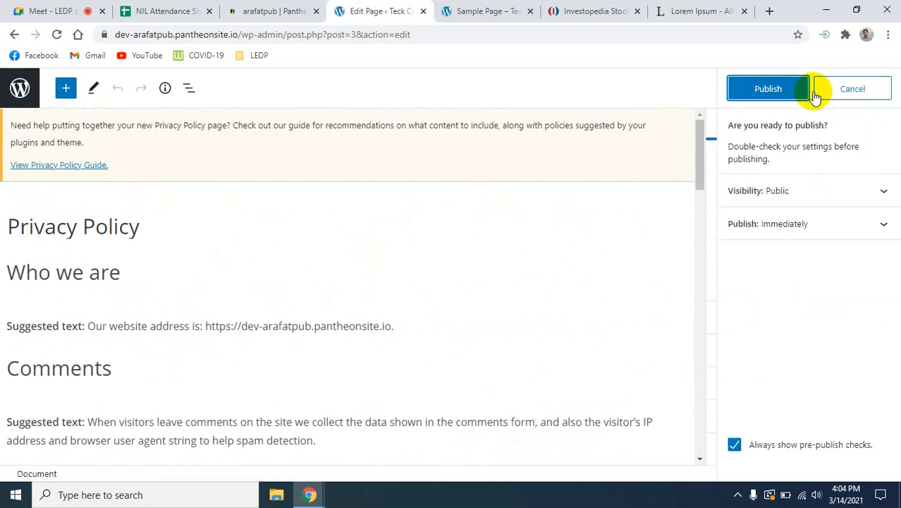
left_click(767, 88)
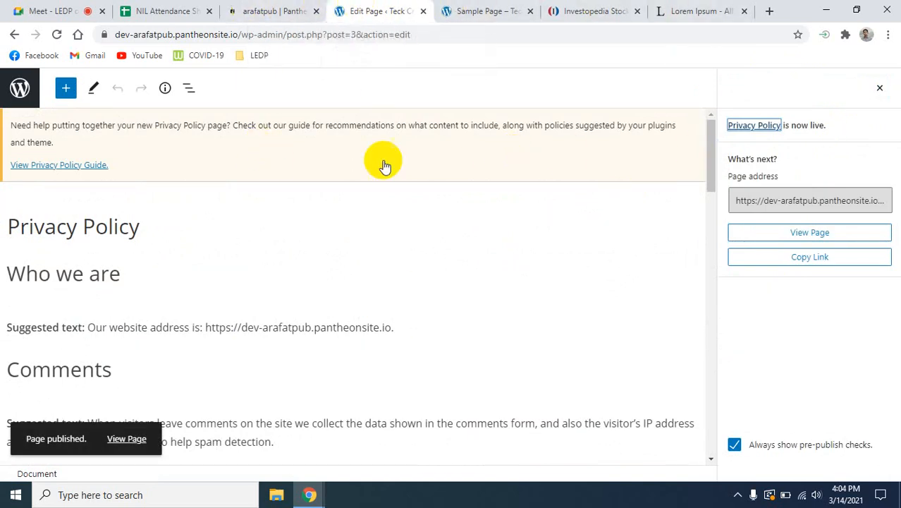
- Reload the live Sample Page to check the site menu for Privacy Policy, and return to the page editor
left_click(693, 7)
left_click(484, 8)
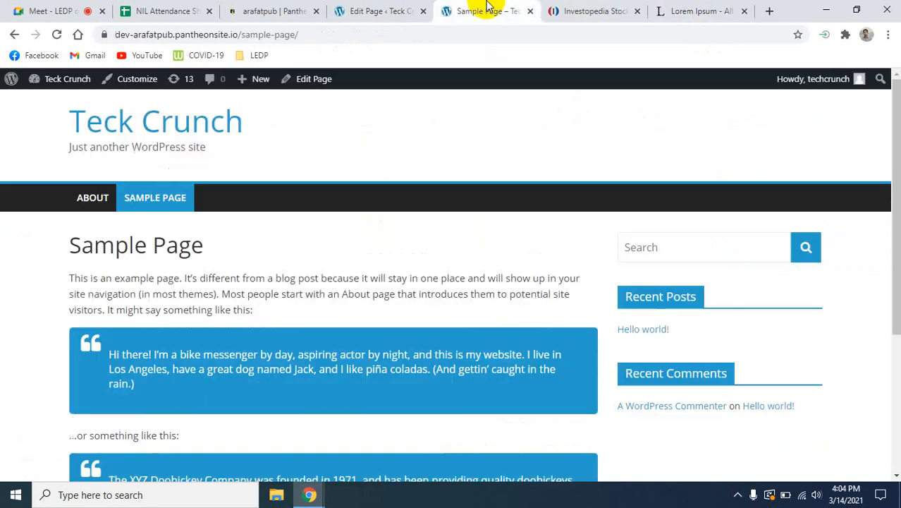
left_click(57, 36)
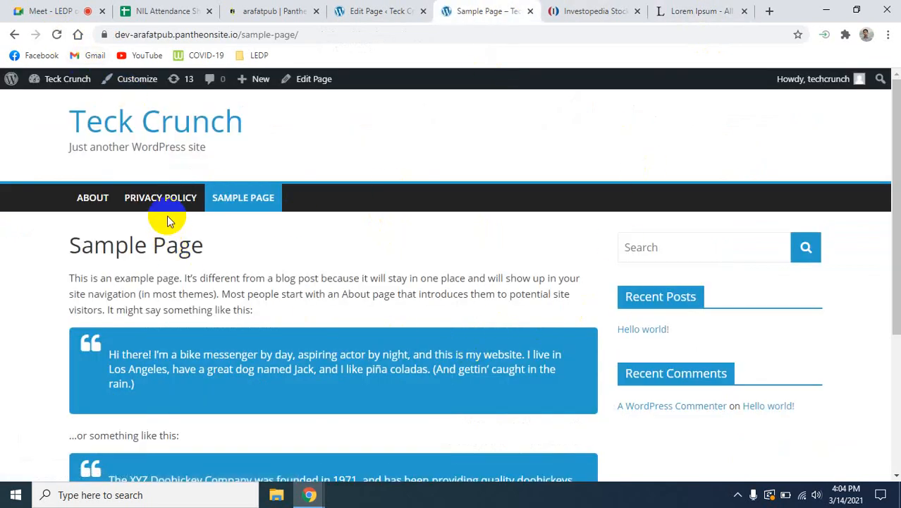
left_click(379, 10)
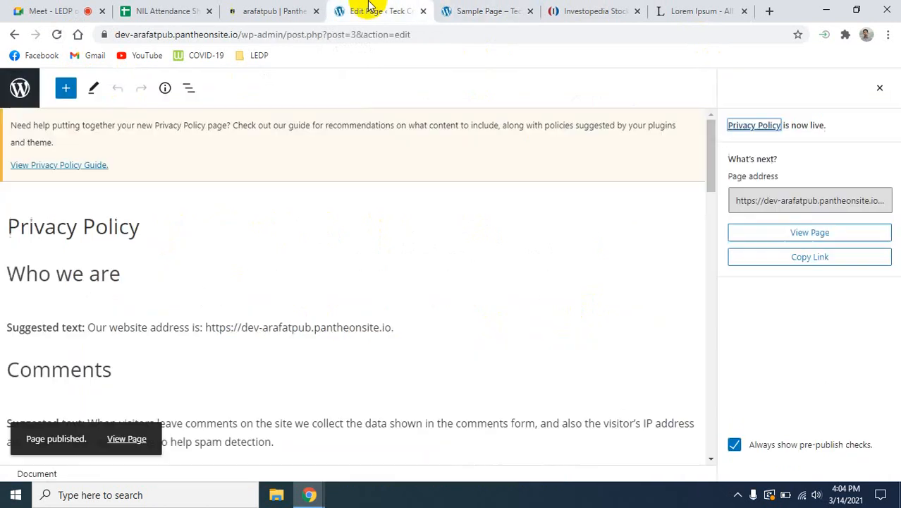
- Return to the list of all pages and move Sample Page to the trash
left_click(14, 36)
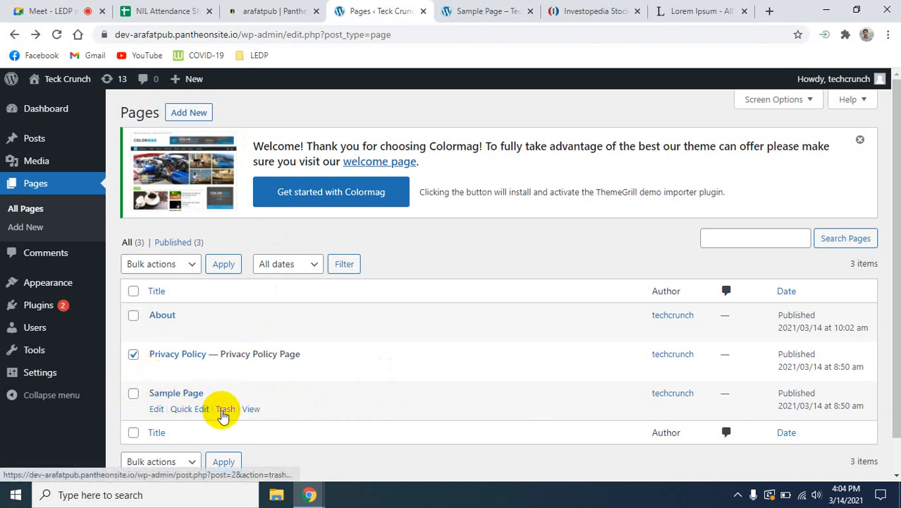
left_click(225, 409)
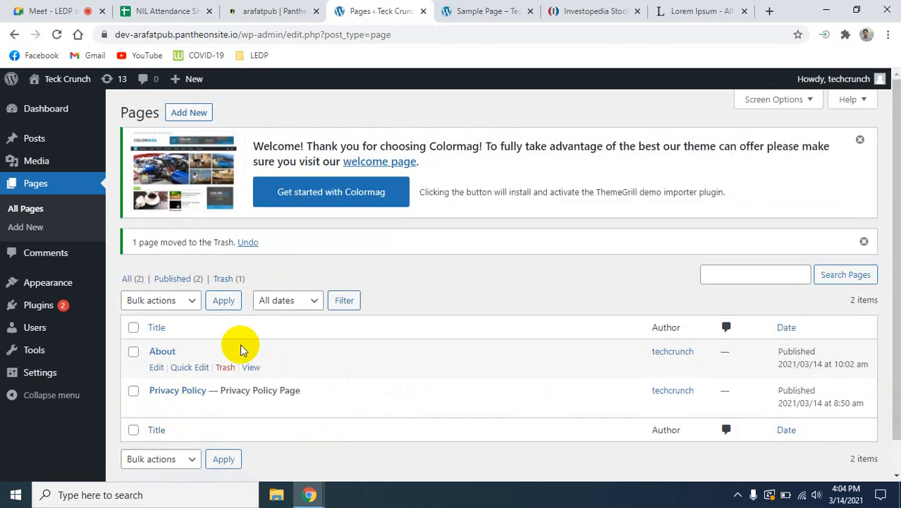
mouse_move(190, 412)
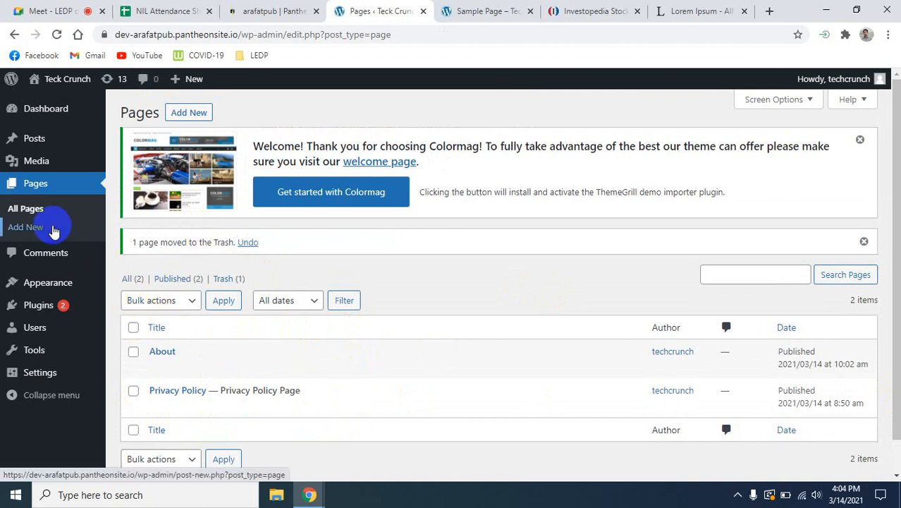
- Add a new page titled "Contact Us" and place the cursor in its empty first paragraph
left_click(38, 231)
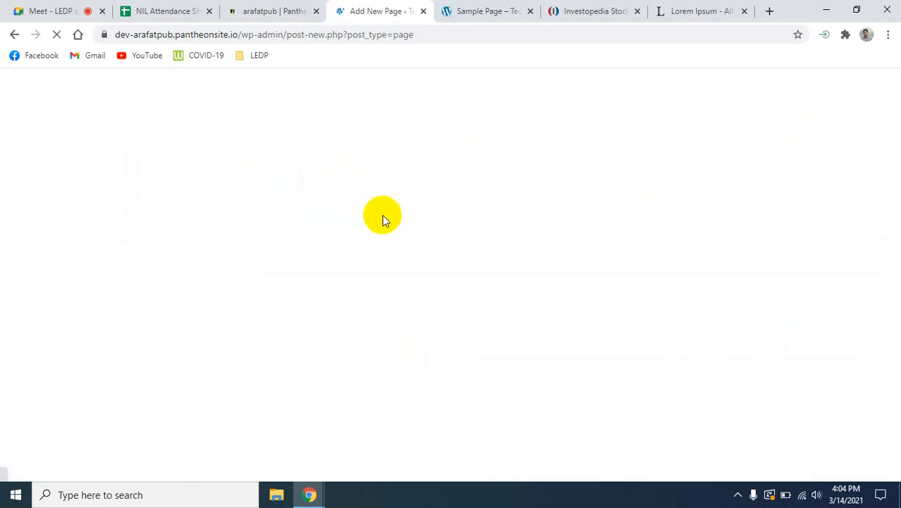
left_click(81, 190)
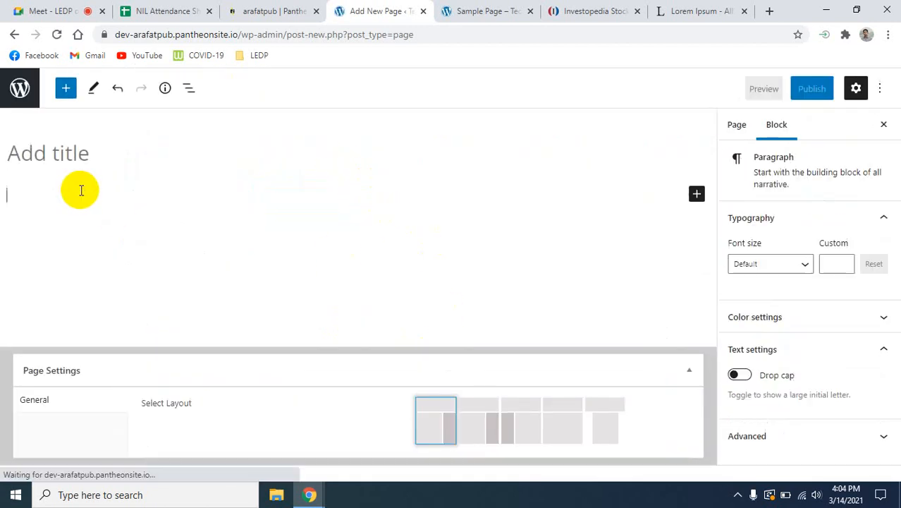
left_click(47, 157)
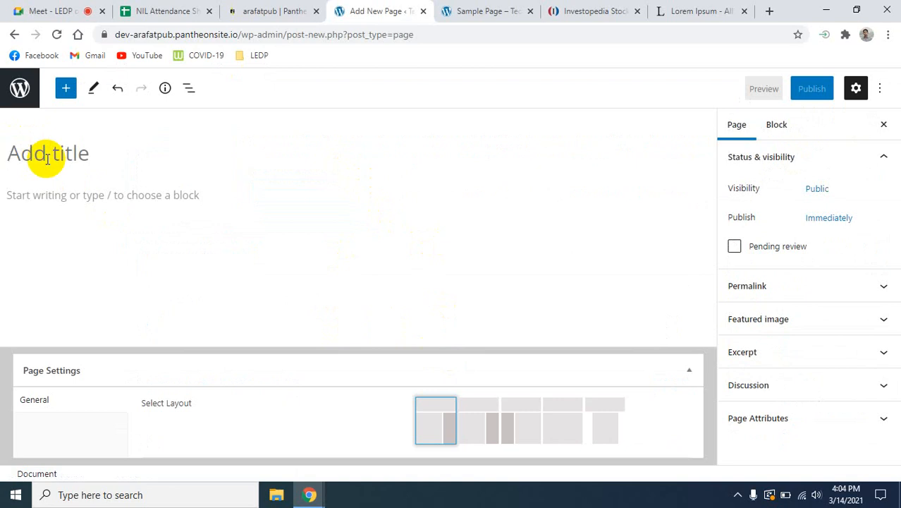
type("Contact Us")
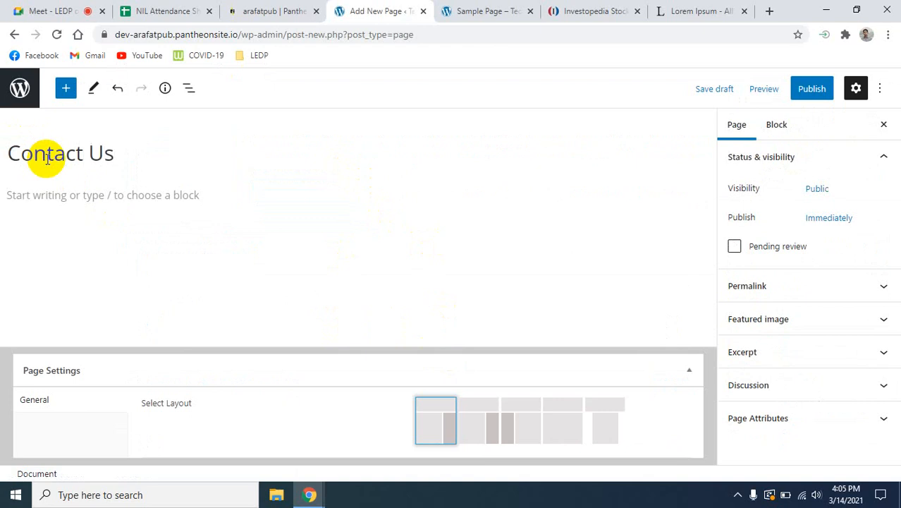
left_click(110, 215)
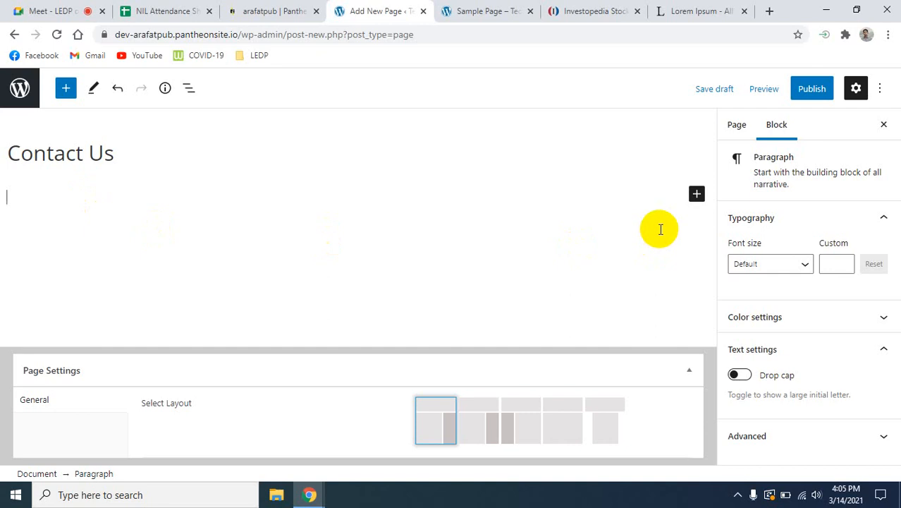
left_click(770, 12)
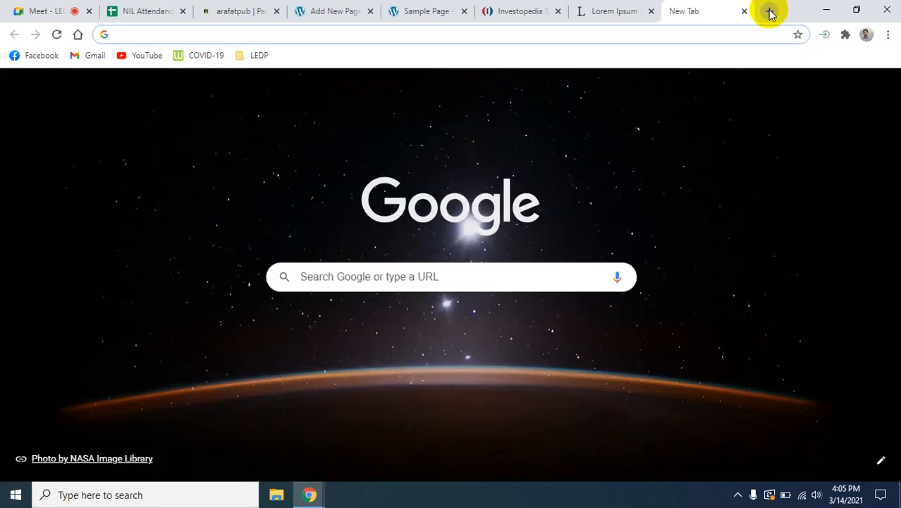
type("co")
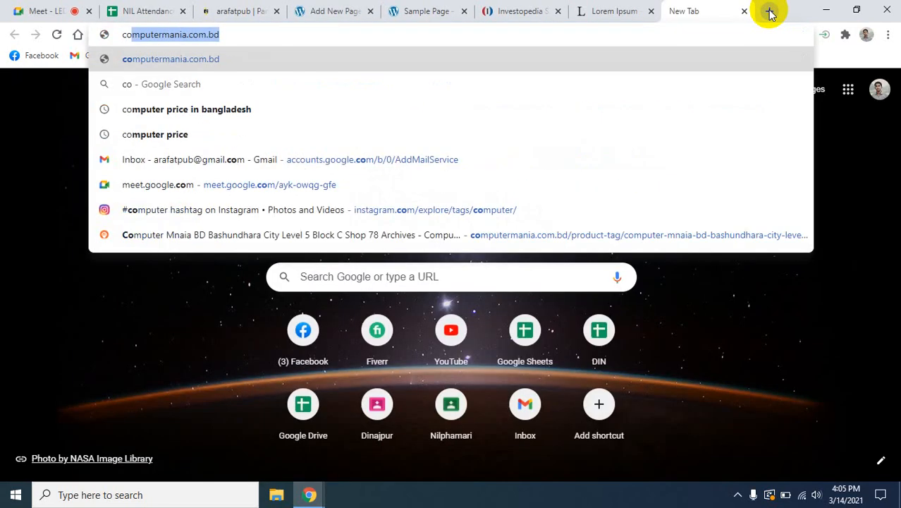
key("BackSpace")
key("BackSpace")
key("BackSpace")
key("Escape")
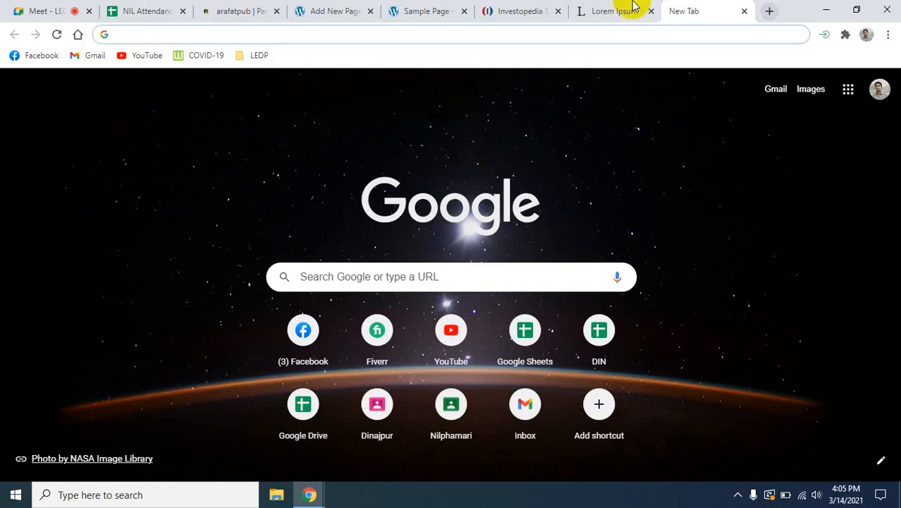
- Go back to Investopedia's Markets page and open the Contact Us link in its footer as a reference example
left_click(493, 10)
scroll(315, 287, "down", 5)
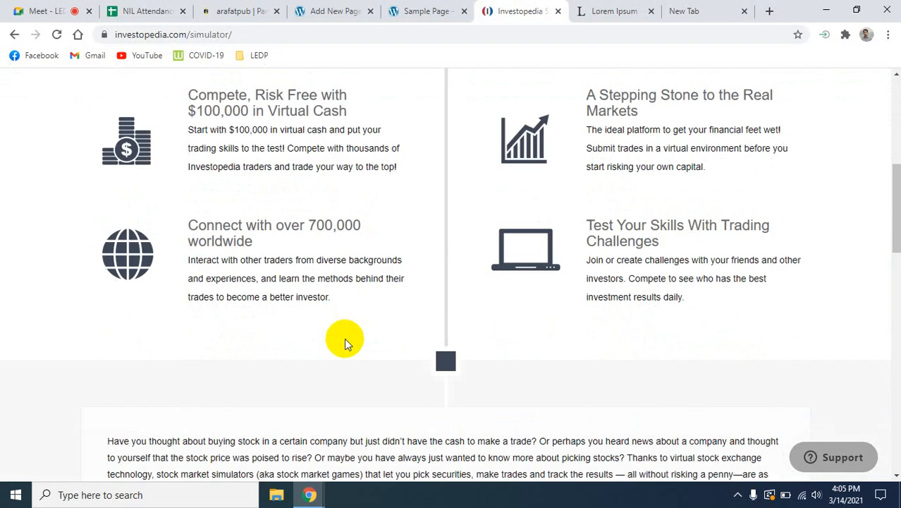
scroll(346, 341, "down", 10)
scroll(512, 387, "up", 1)
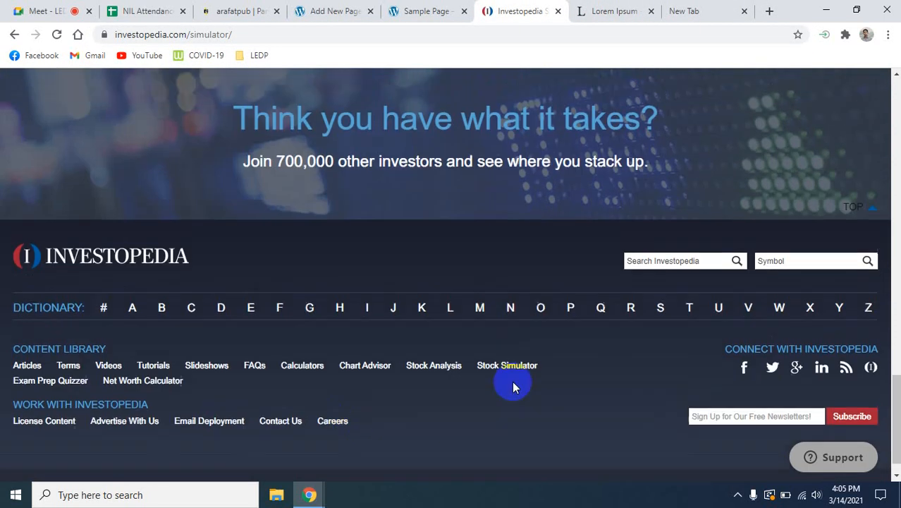
scroll(512, 385, "up", 15)
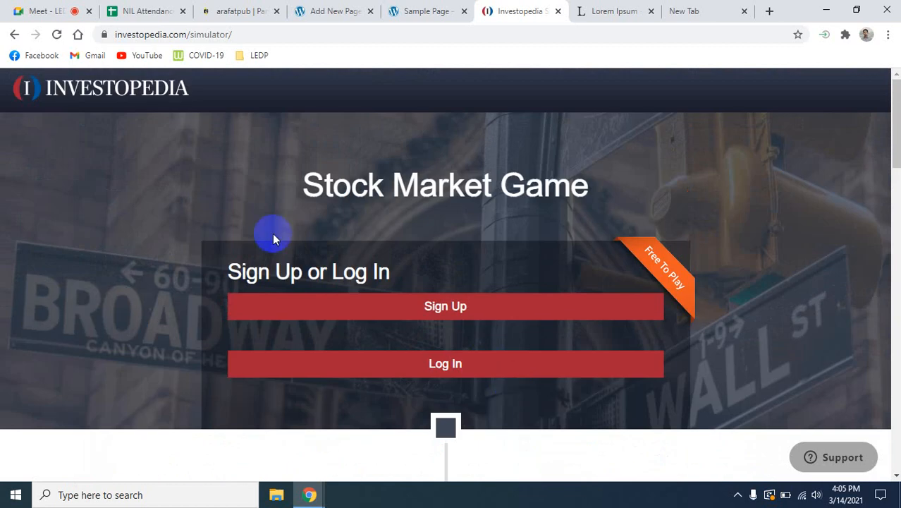
left_click(14, 34)
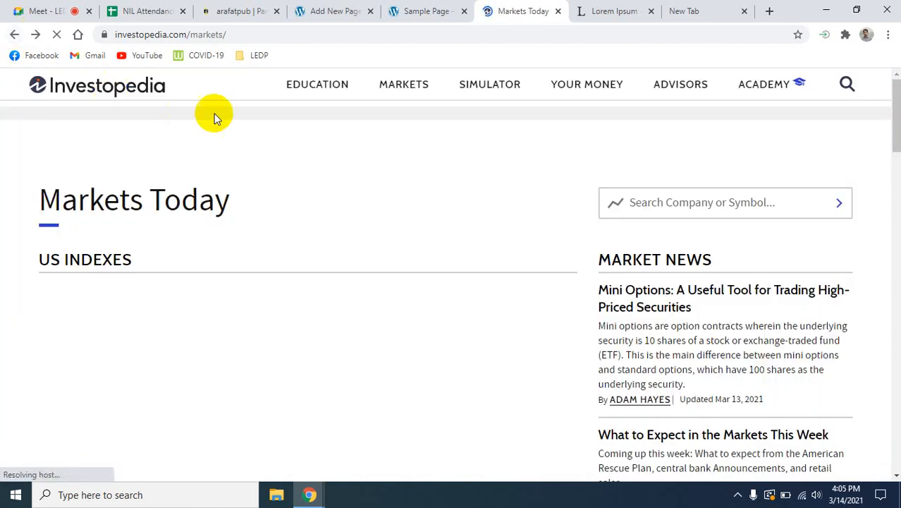
scroll(521, 331, "down", 15)
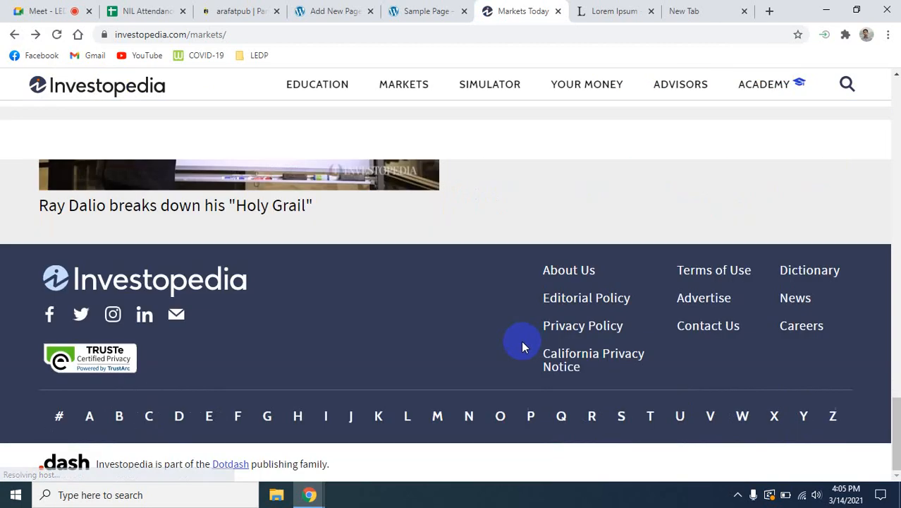
left_click(708, 326)
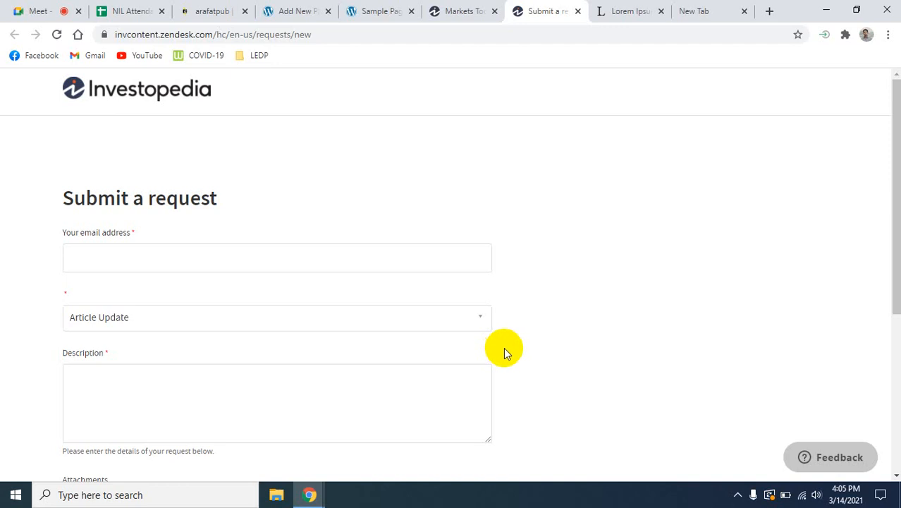
- Copy the selected "What is Lorem Ipsum?" paragraph from lipsum.com
left_click(619, 12)
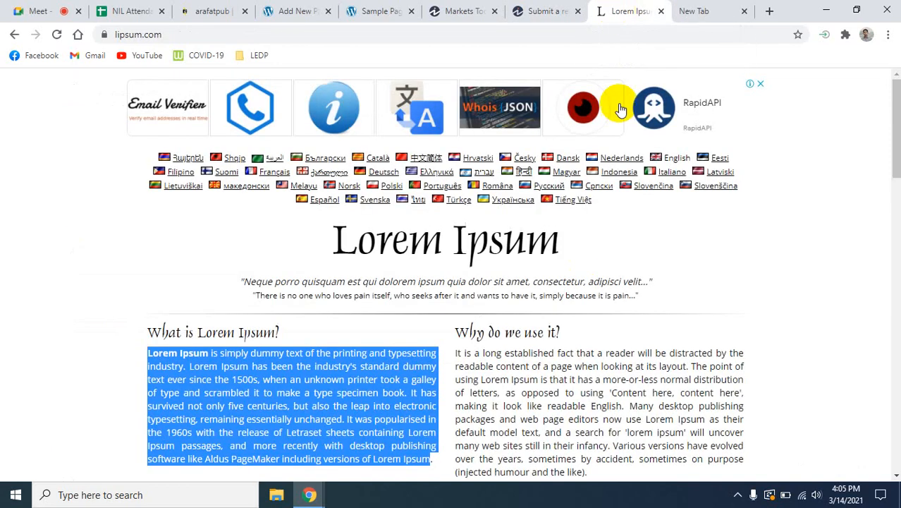
scroll(317, 310, "down", 2)
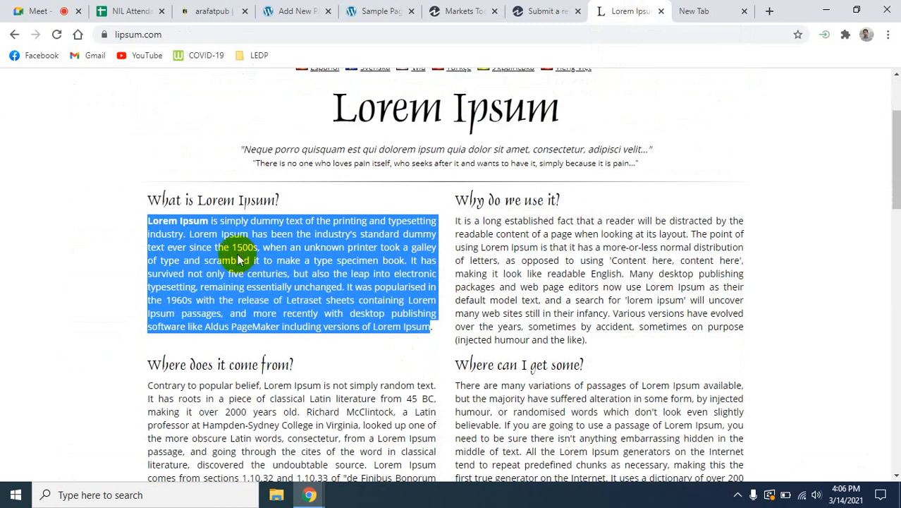
right_click(236, 255)
left_click(262, 266)
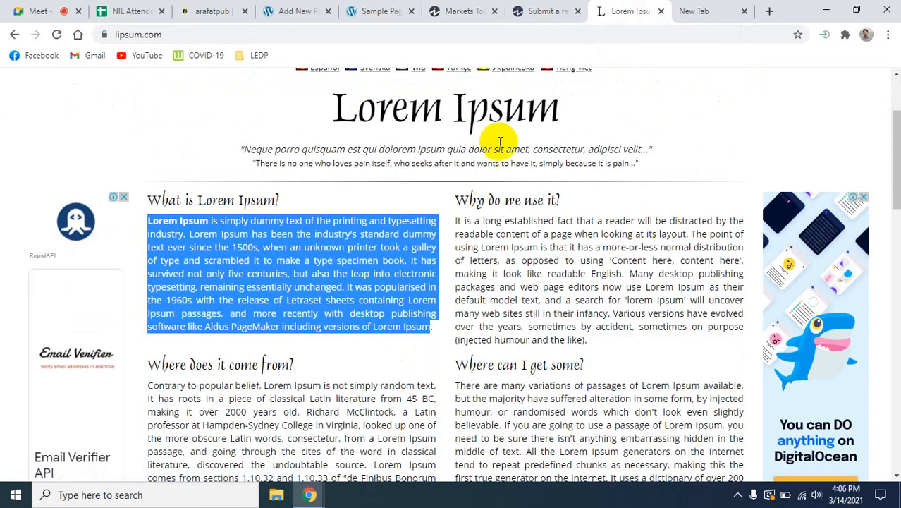
- Paste the copied Lorem Ipsum paragraph into the body of the Contact Us page and publish the page
left_click(434, 10)
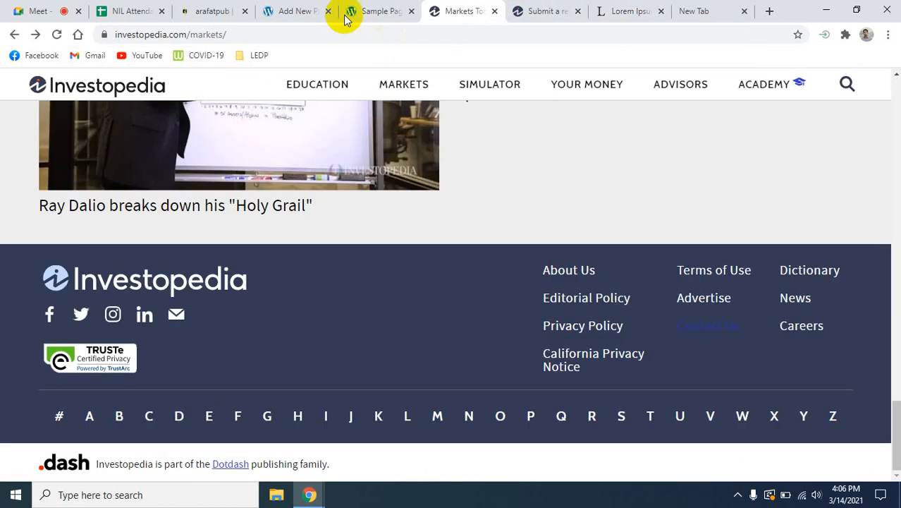
left_click(371, 7)
left_click(294, 10)
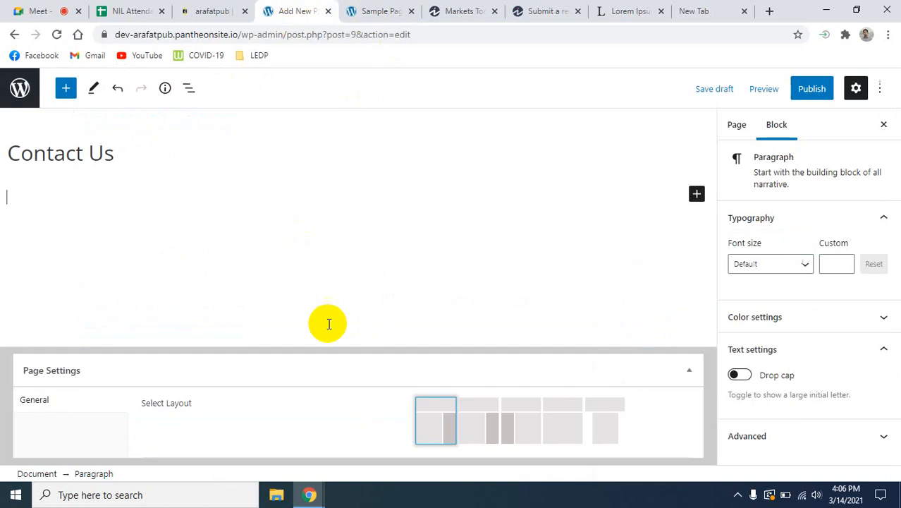
left_click(76, 192)
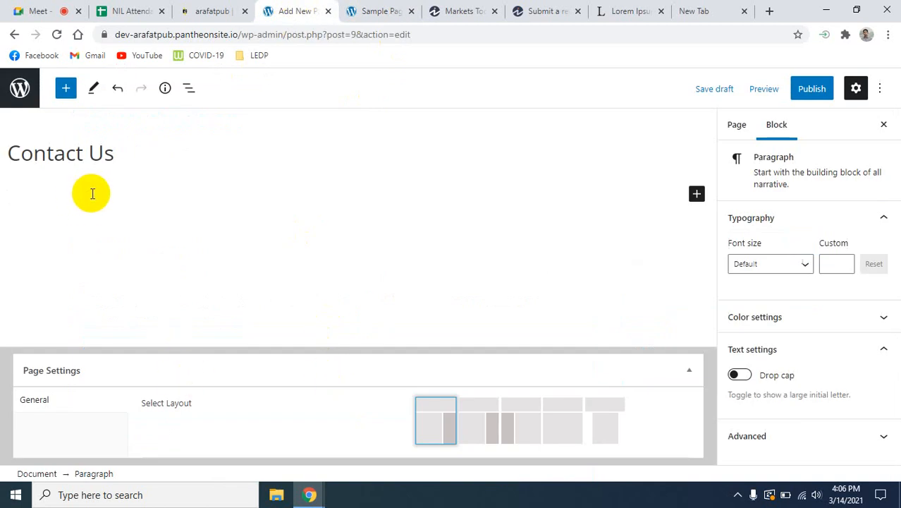
key("ctrl+v")
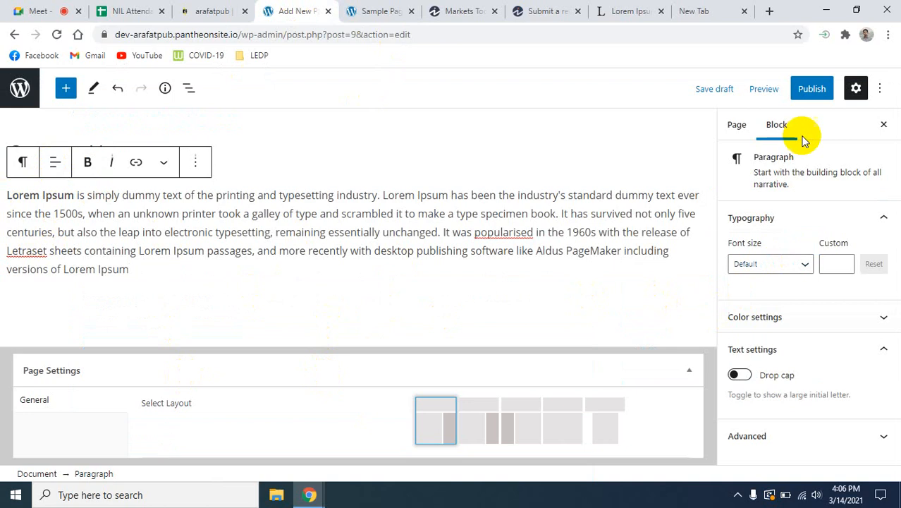
left_click(811, 90)
left_click(780, 92)
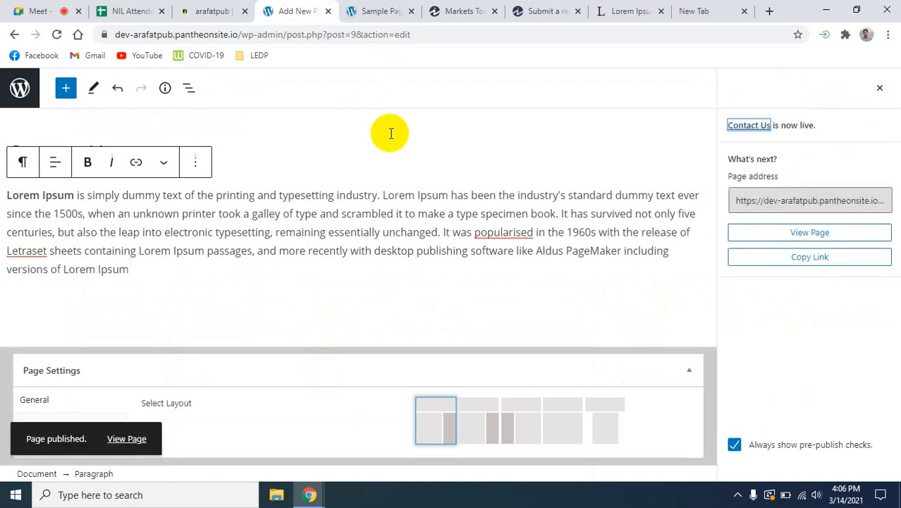
- Return to the list of all pages, and reload the live Sample Page to check the site menu
left_click(233, 10)
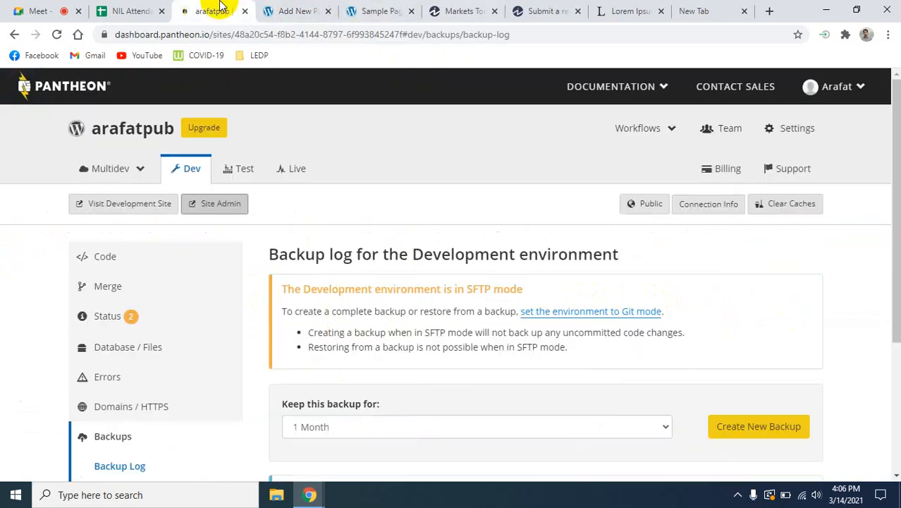
left_click(297, 9)
left_click(22, 89)
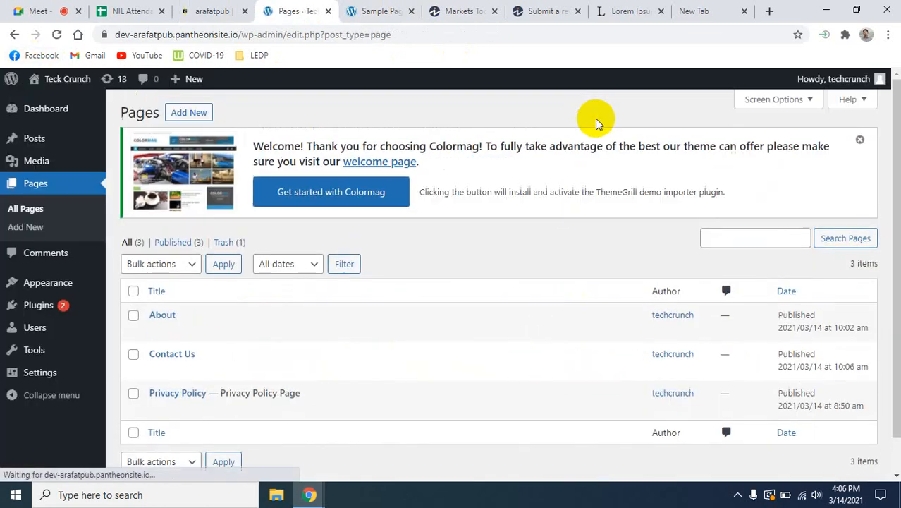
left_click(370, 11)
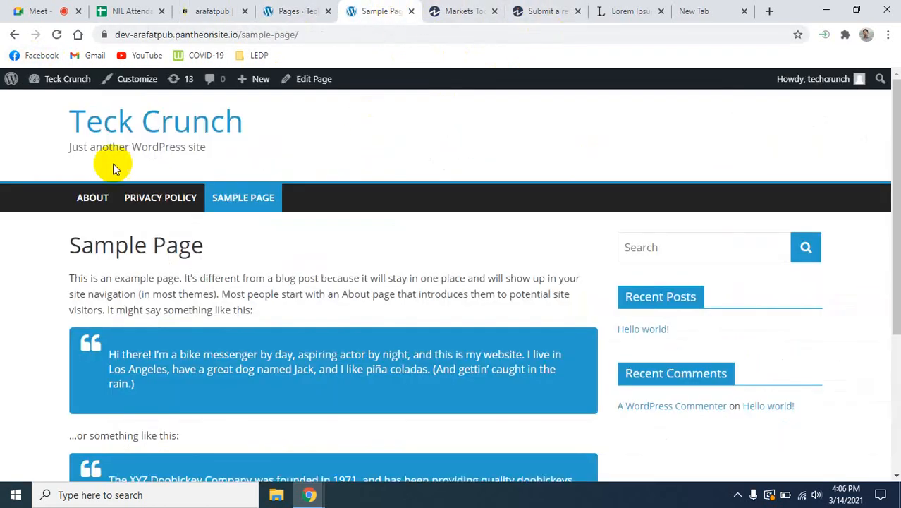
left_click(56, 34)
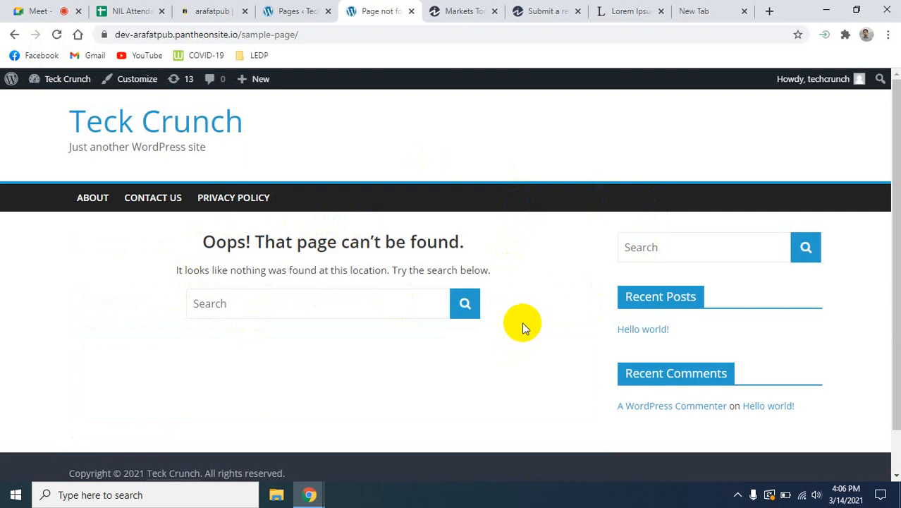
- Browse the live site's Contact Us, Privacy Policy and About pages, looking over the About page down to its footer
left_click(162, 213)
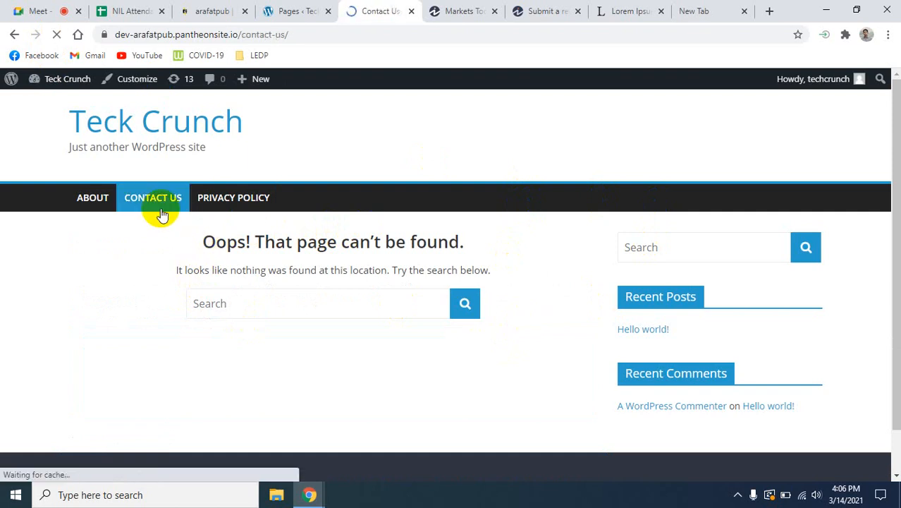
left_click(208, 204)
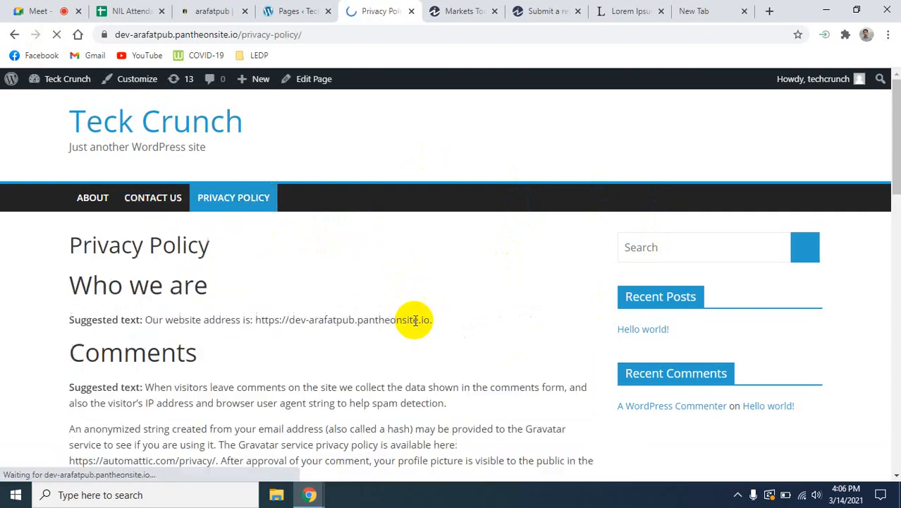
left_click(92, 197)
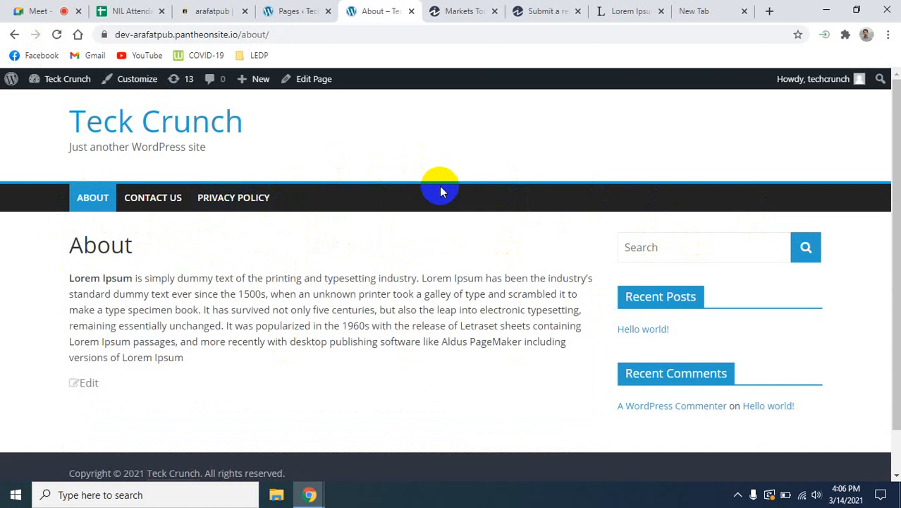
scroll(613, 356, "down", 2)
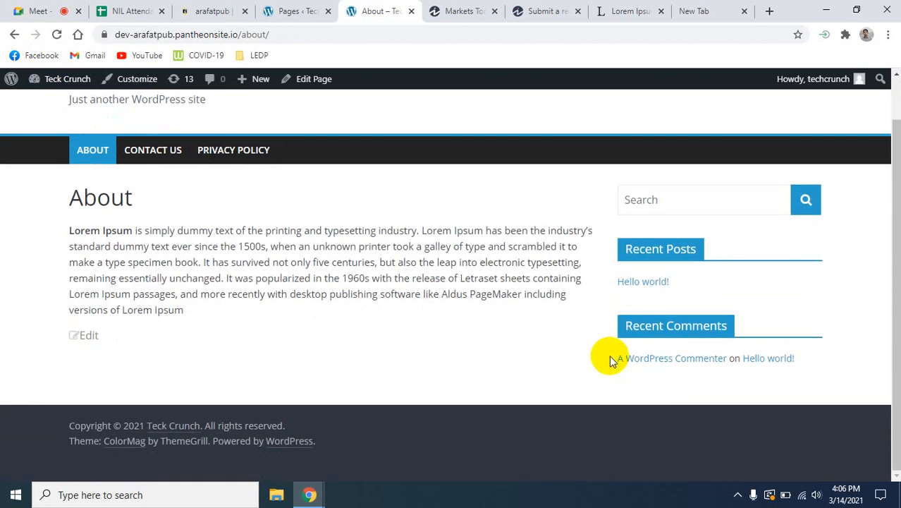
scroll(611, 356, "up", 2)
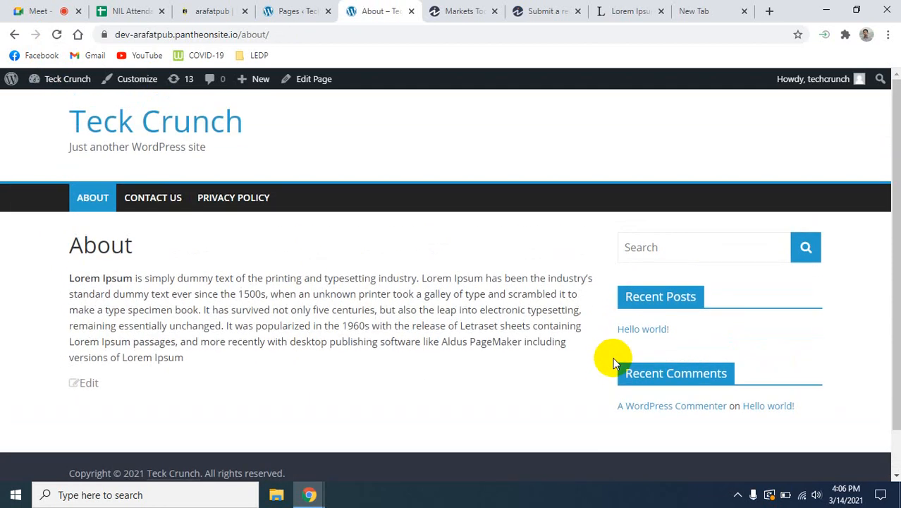
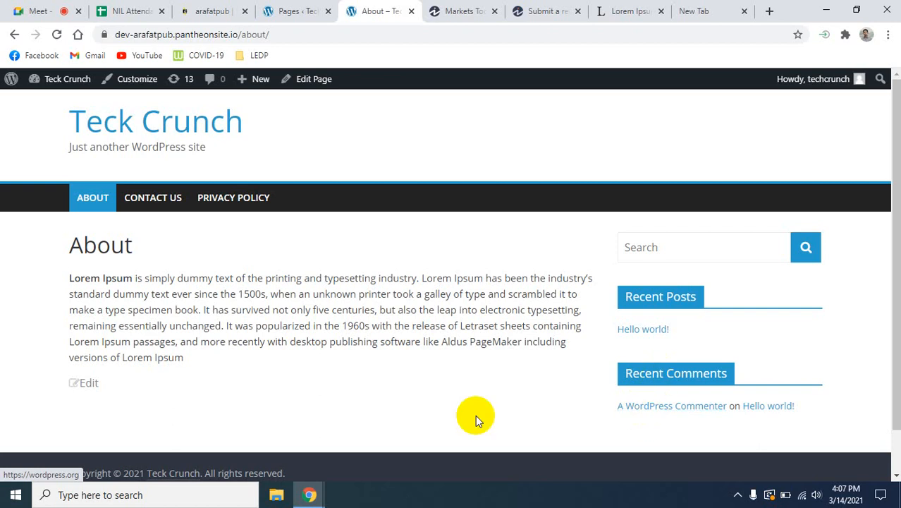
left_click(32, 10)
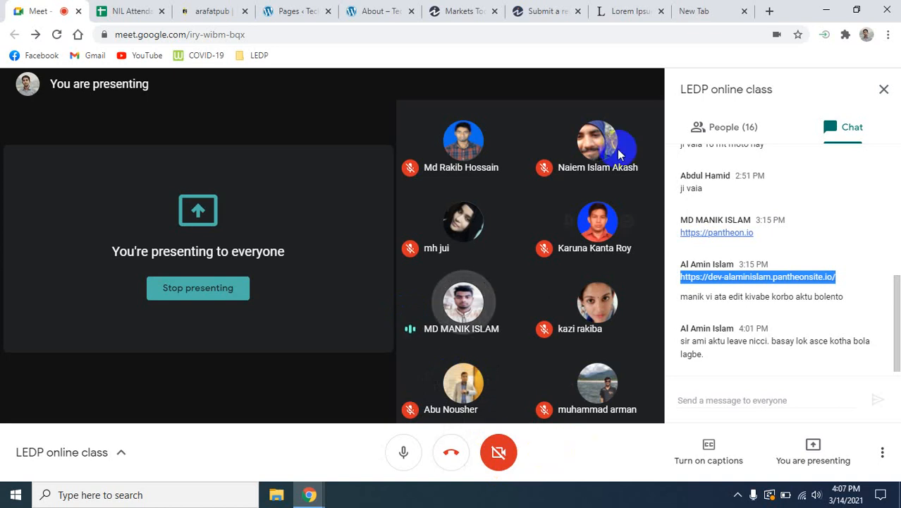
left_click(446, 12)
left_click(393, 11)
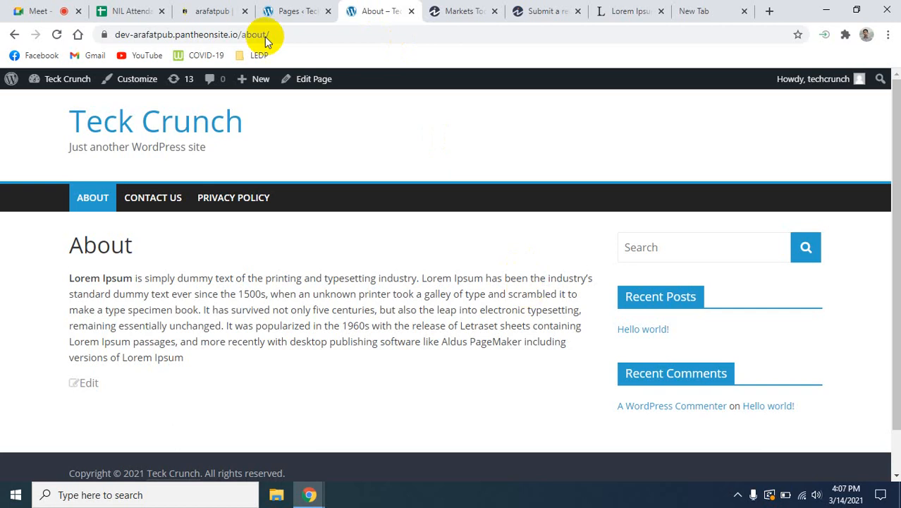
- Open the site's Media Library and look through its media type filter options, keeping all media items selected
left_click(276, 7)
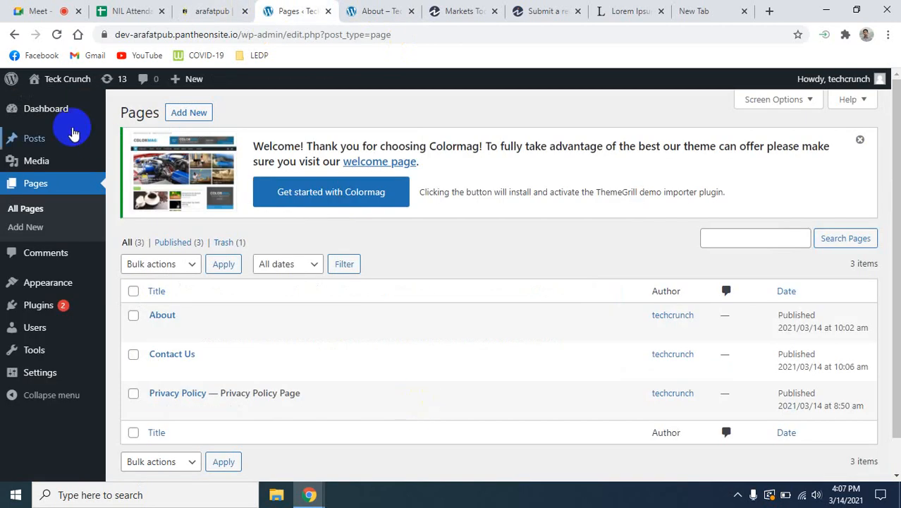
mouse_move(57, 108)
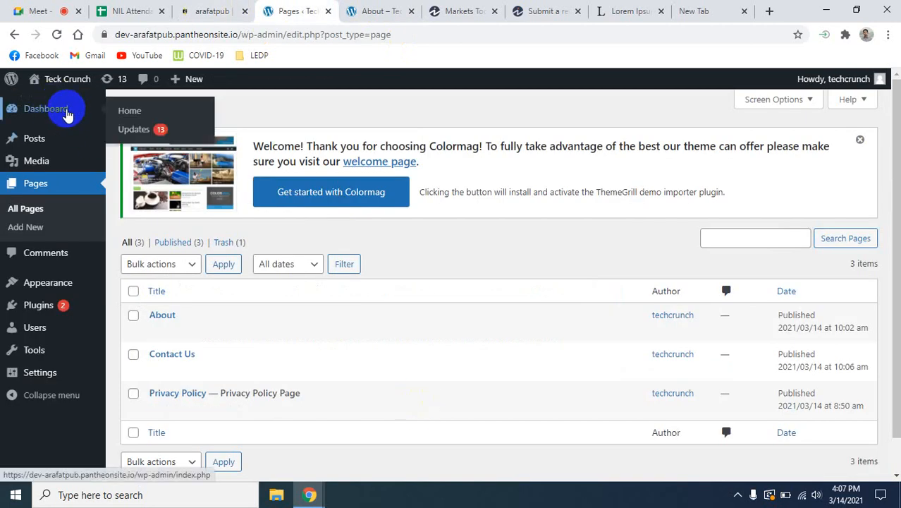
left_click(32, 161)
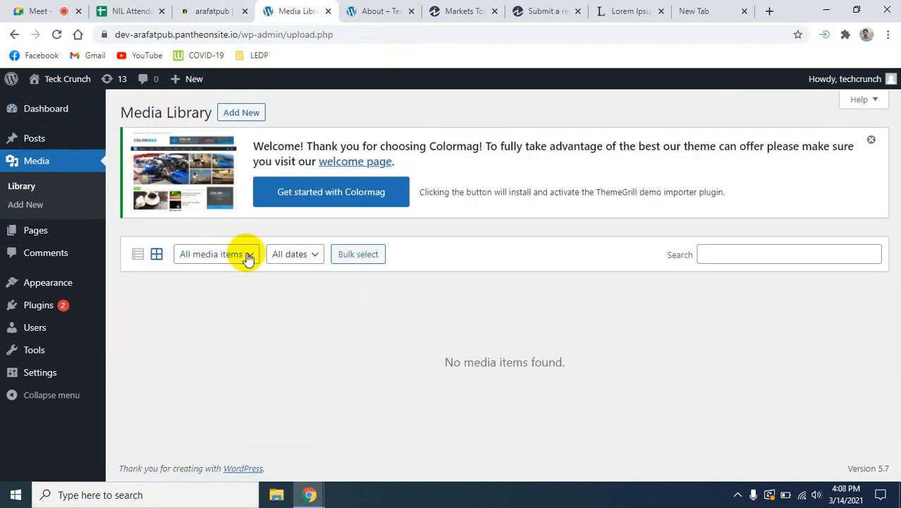
left_click(248, 256)
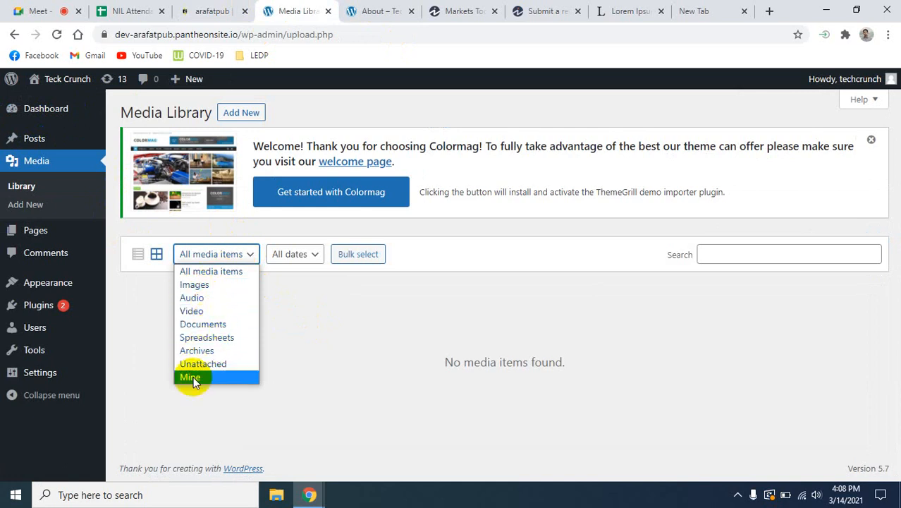
left_click(236, 270)
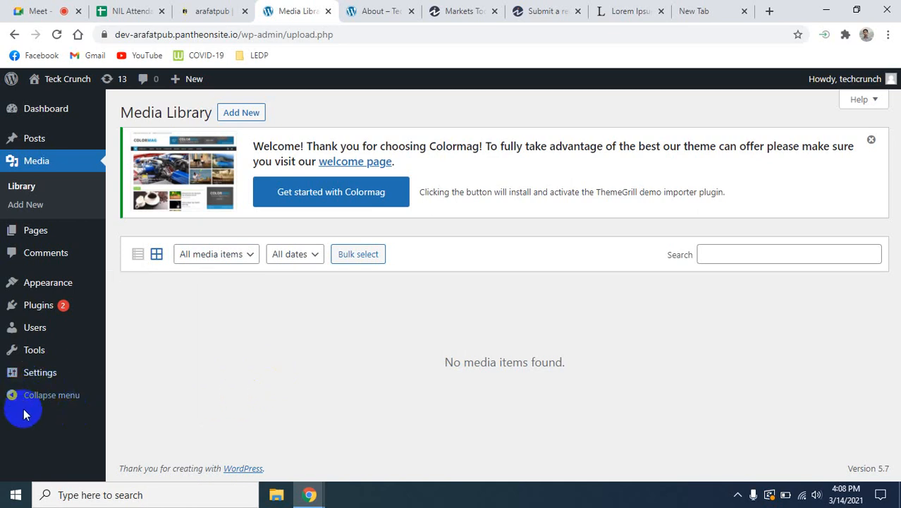
- Open the site's Reading settings and review the options from search engine visibility to the homepage display
mouse_move(35, 384)
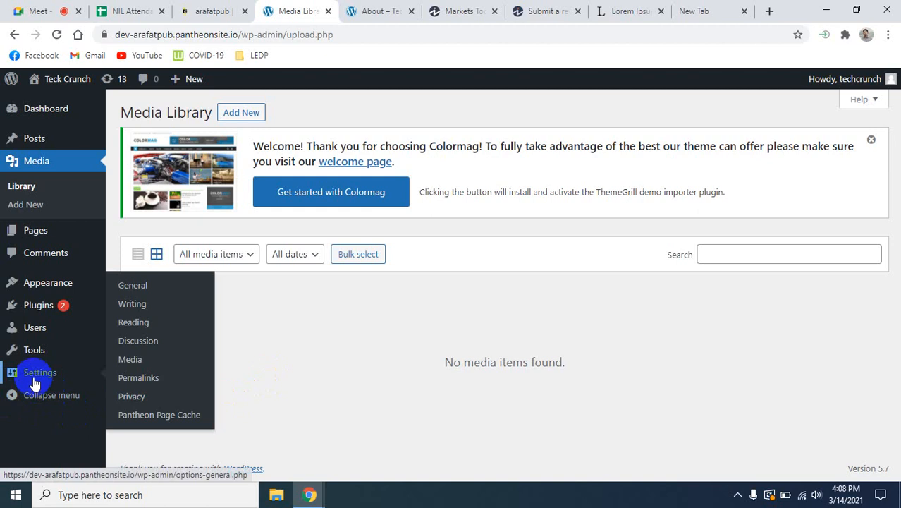
left_click(136, 330)
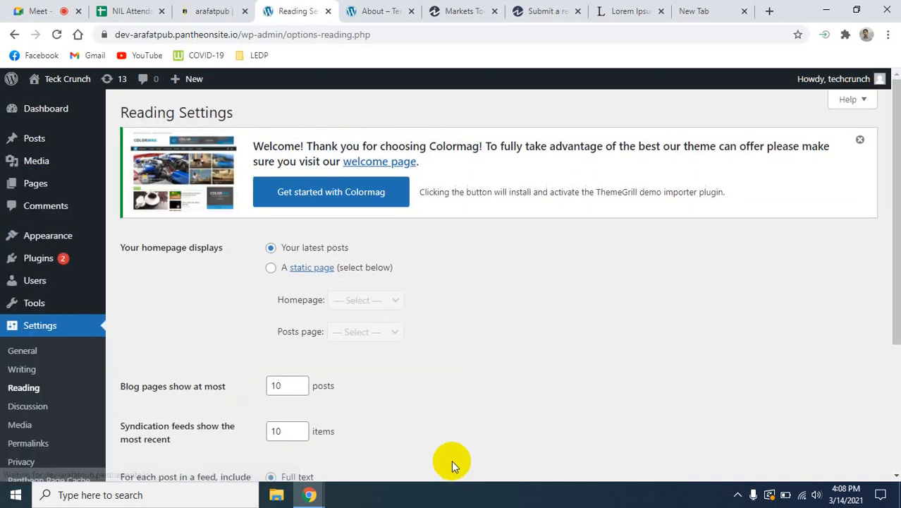
scroll(451, 437, "down", 3)
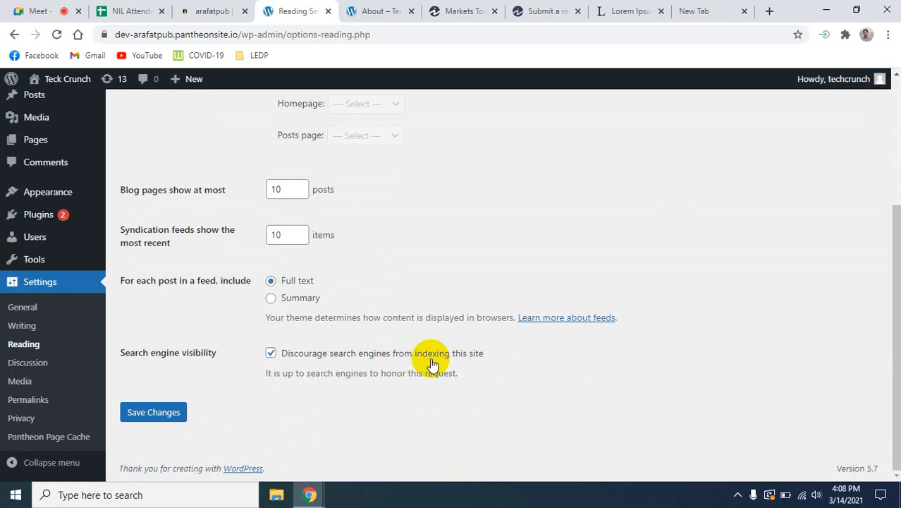
left_click(272, 354)
left_click(272, 354)
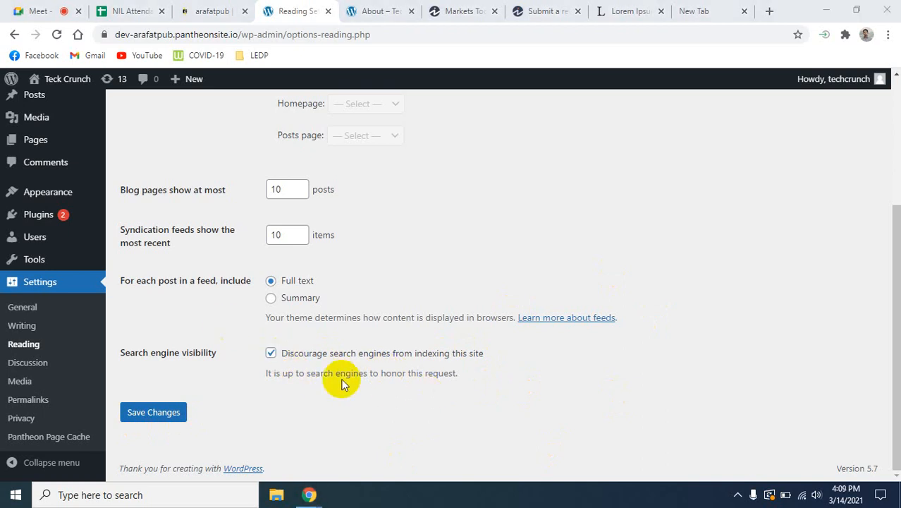
scroll(353, 384, "up", 3)
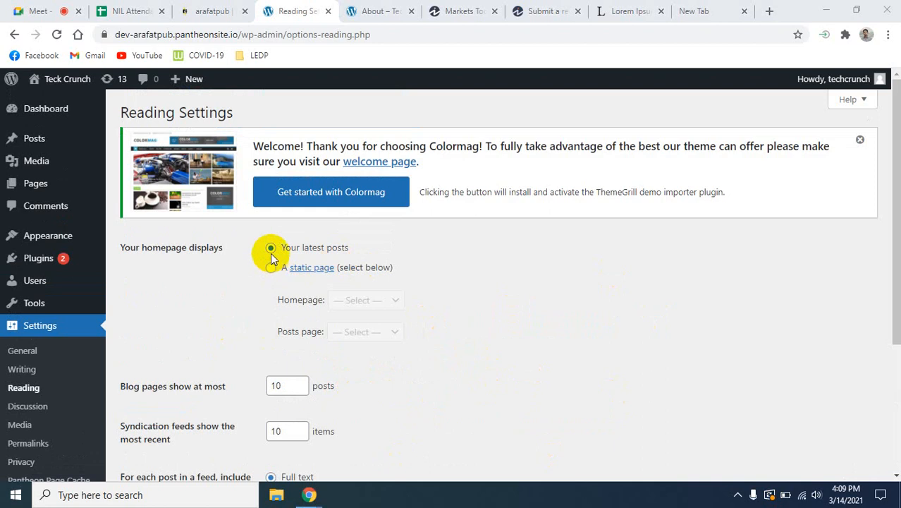
- Open the live site's front page to see what the homepage displays, and return to the Reading settings
left_click(386, 7)
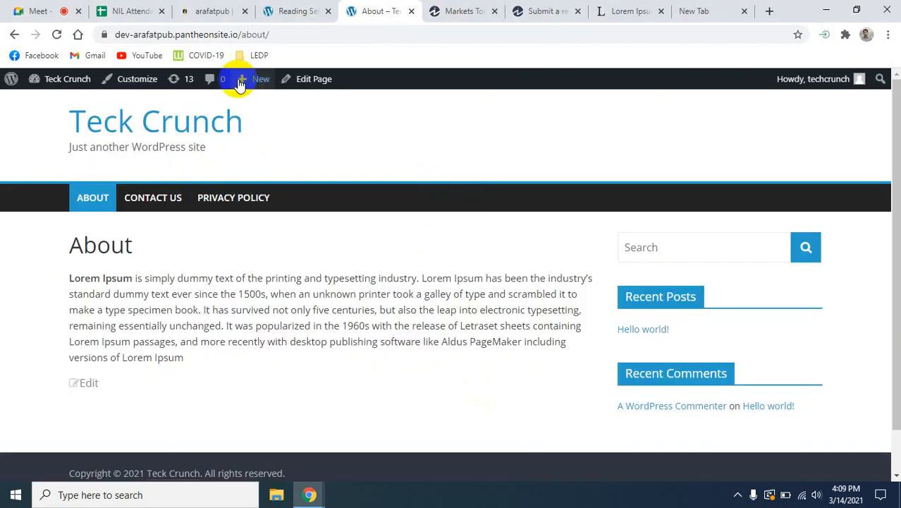
left_click(147, 126)
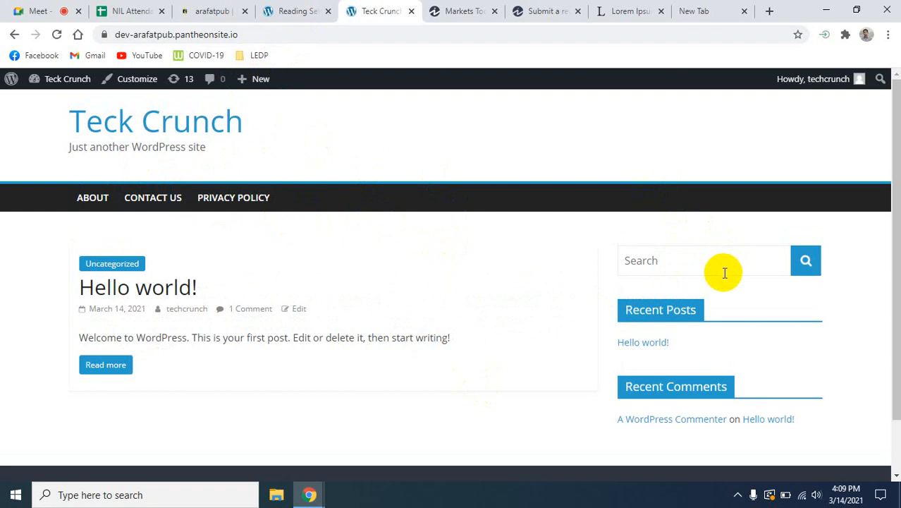
left_click(283, 10)
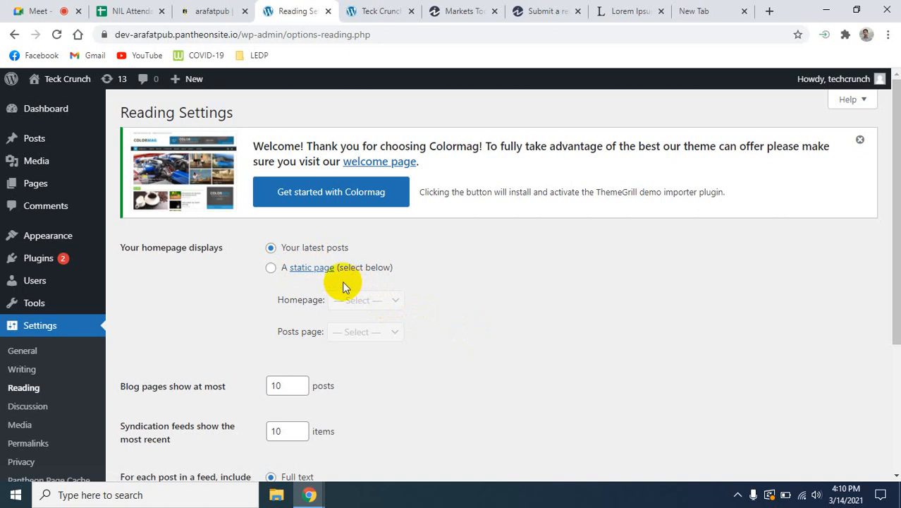
- Set the homepage to display a static page and look at the pages offered as homepage
left_click(399, 300)
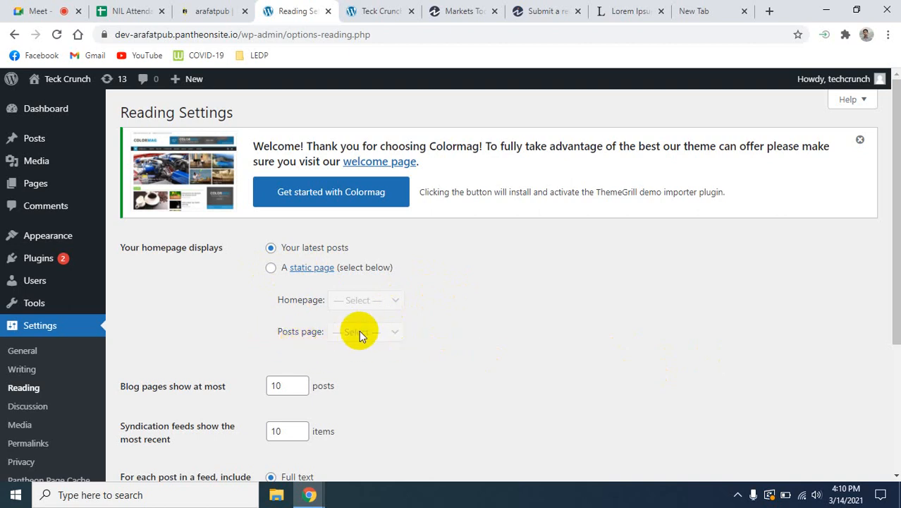
left_click(272, 269)
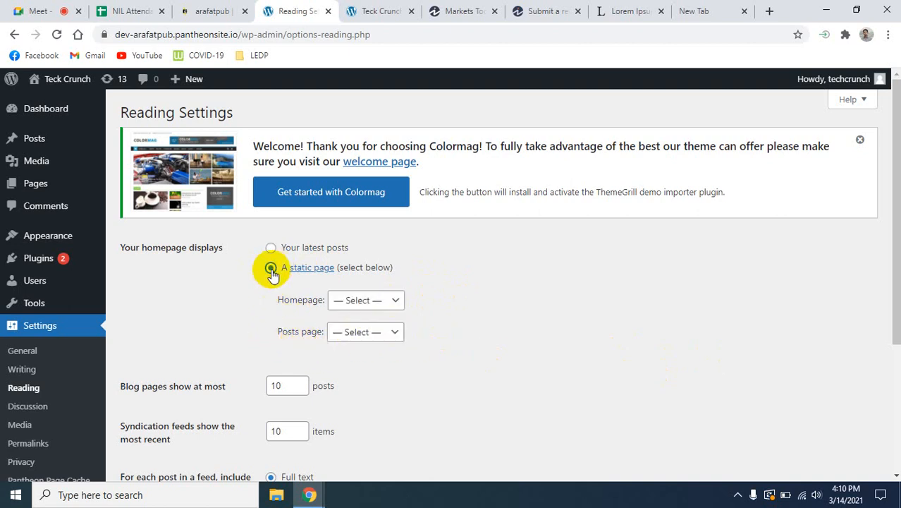
left_click(396, 300)
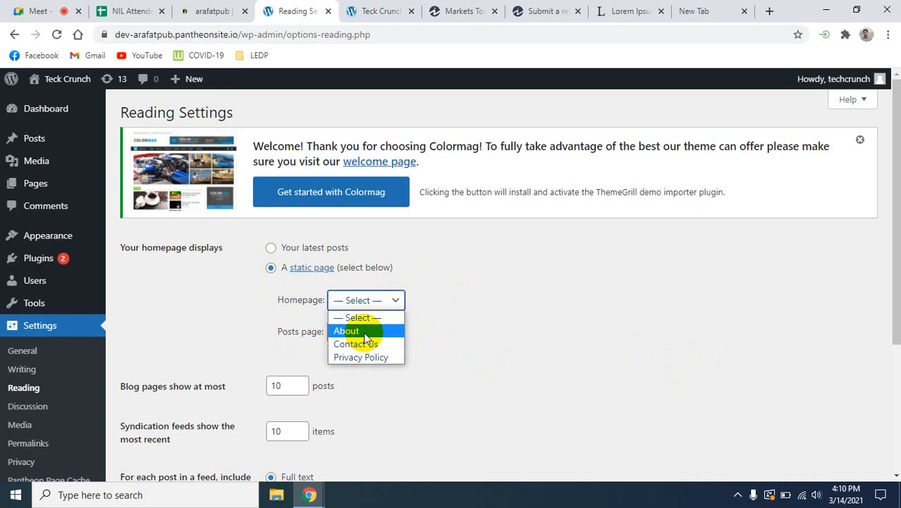
left_click(538, 319)
- Look over the live front page from the header down to the footer and back
left_click(373, 11)
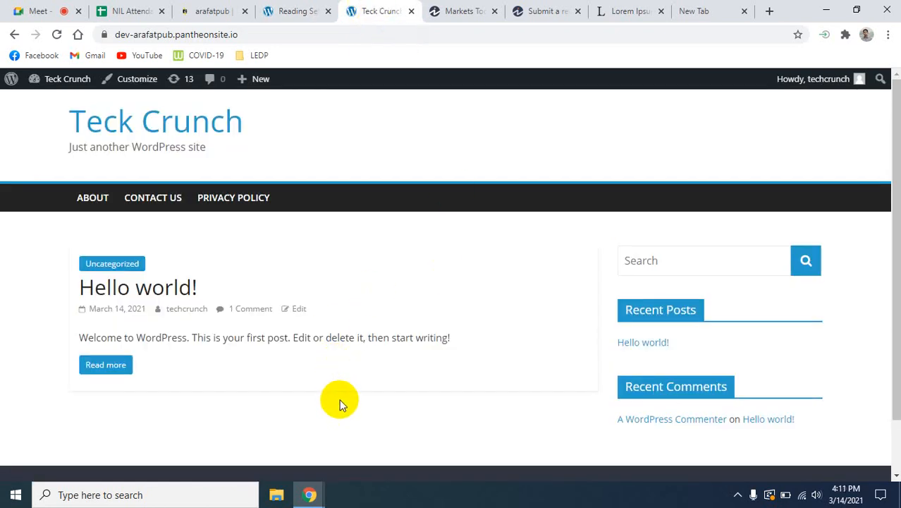
scroll(569, 294, "down", 1)
scroll(569, 294, "up", 1)
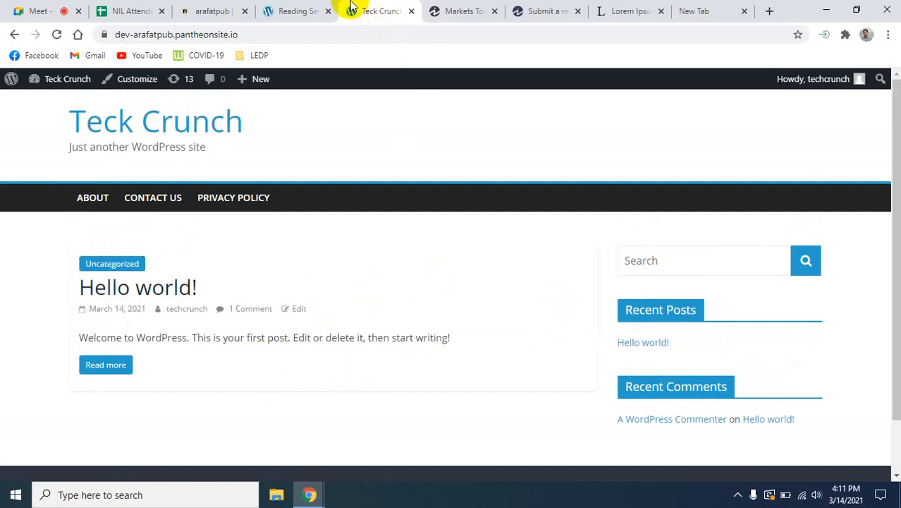
- Select About as the static homepage and save the settings, and reload the live front page to check it
left_click(300, 10)
left_click(392, 300)
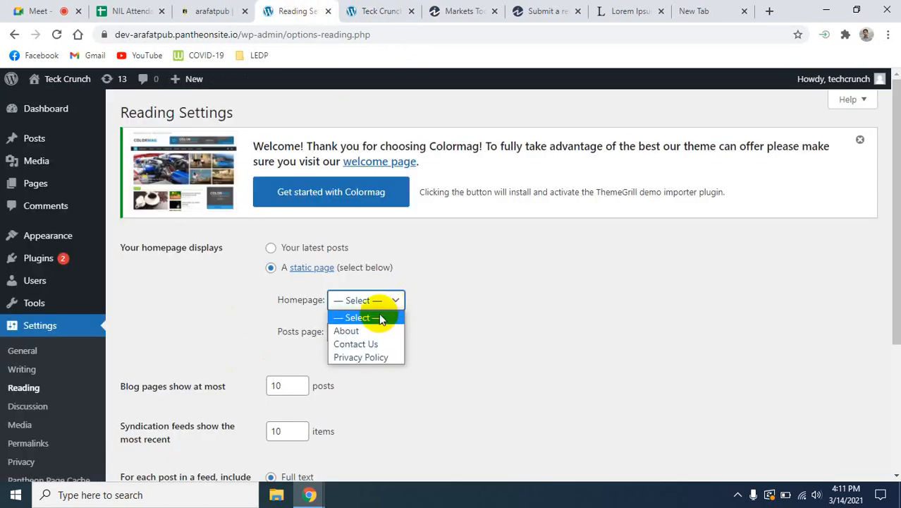
left_click(372, 330)
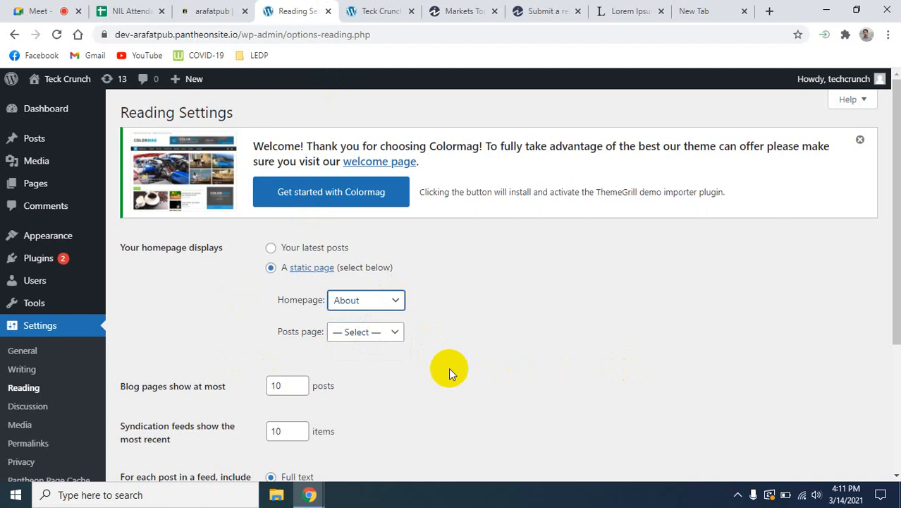
scroll(452, 373, "down", 3)
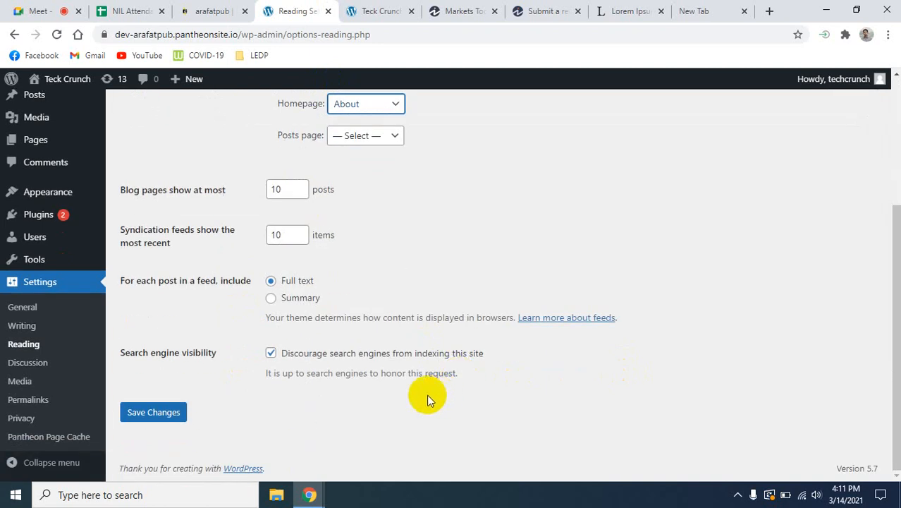
left_click(169, 410)
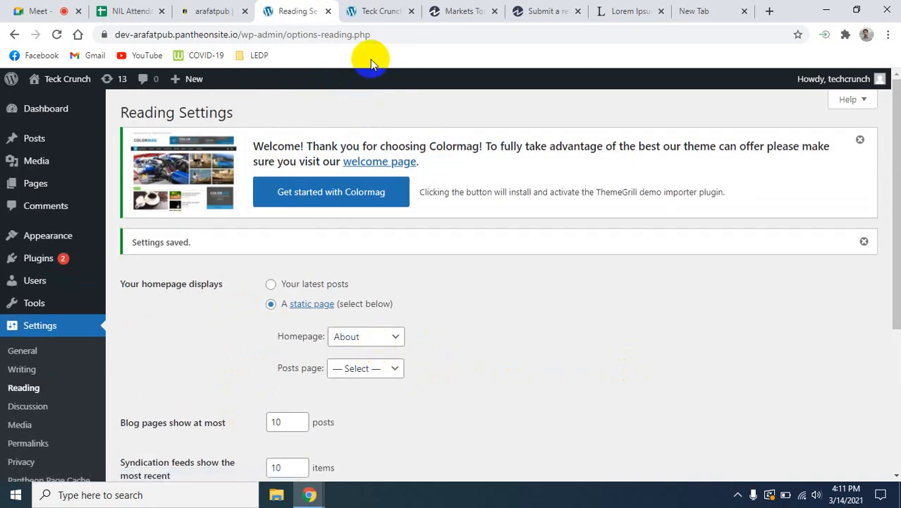
left_click(379, 11)
left_click(57, 35)
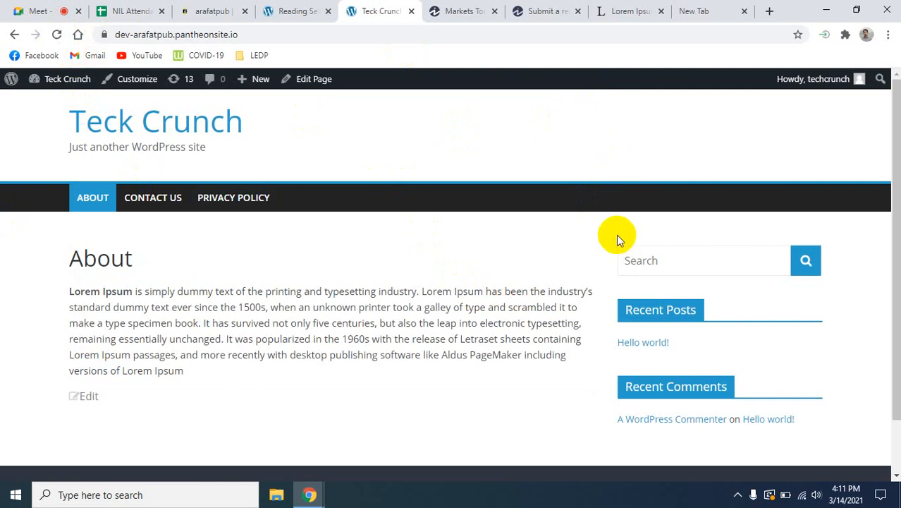
- Set the homepage in the Reading settings back to displaying the latest posts
left_click(296, 9)
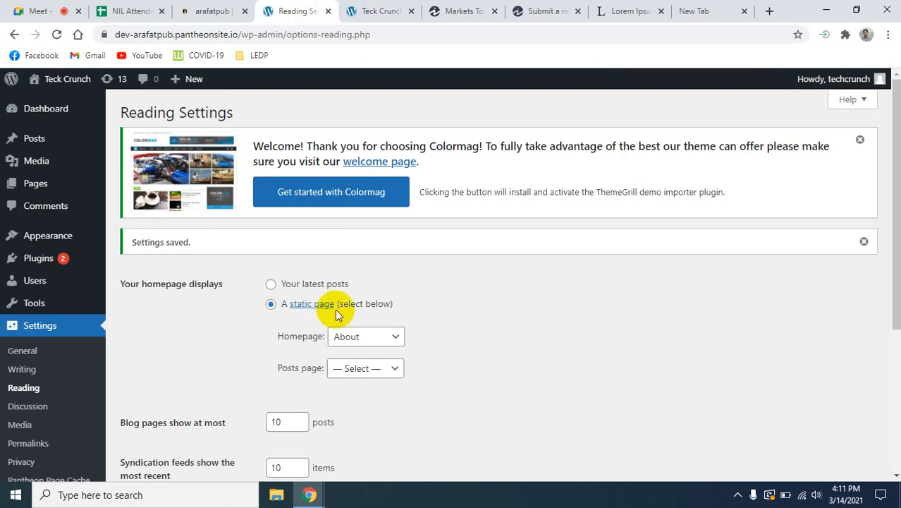
left_click(271, 284)
- Try 9 and 11 as the blog page post limit and 9 as the syndication feed limit, resetting both to 10
scroll(468, 413, "down", 2)
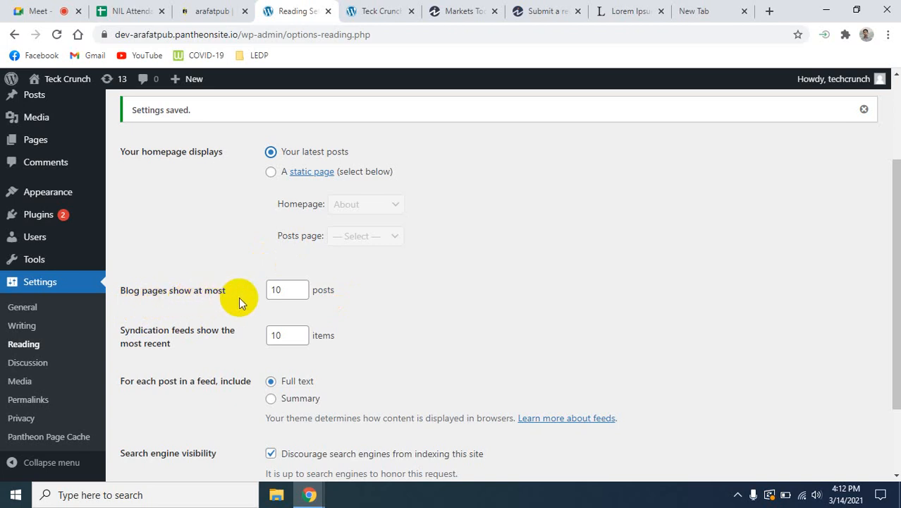
left_click(307, 293)
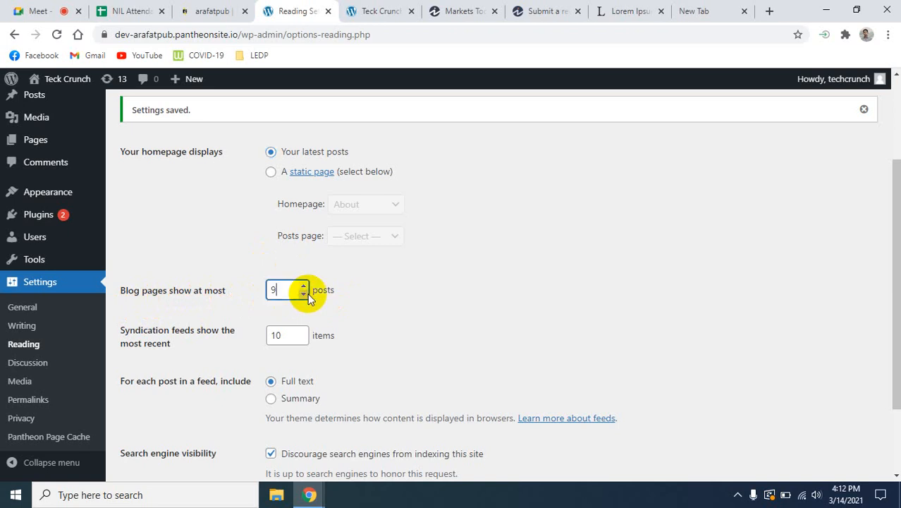
left_click(307, 290)
left_click(308, 290)
left_click(432, 299)
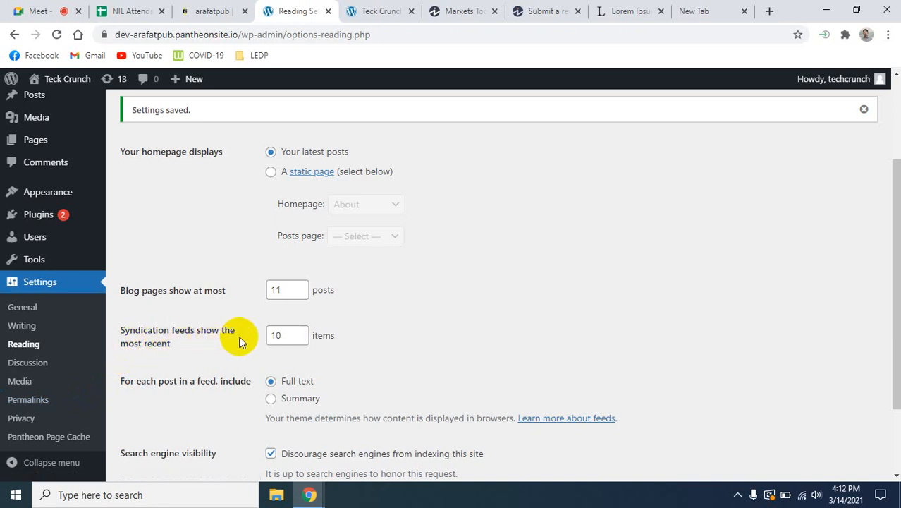
left_click(302, 341)
left_click(302, 340)
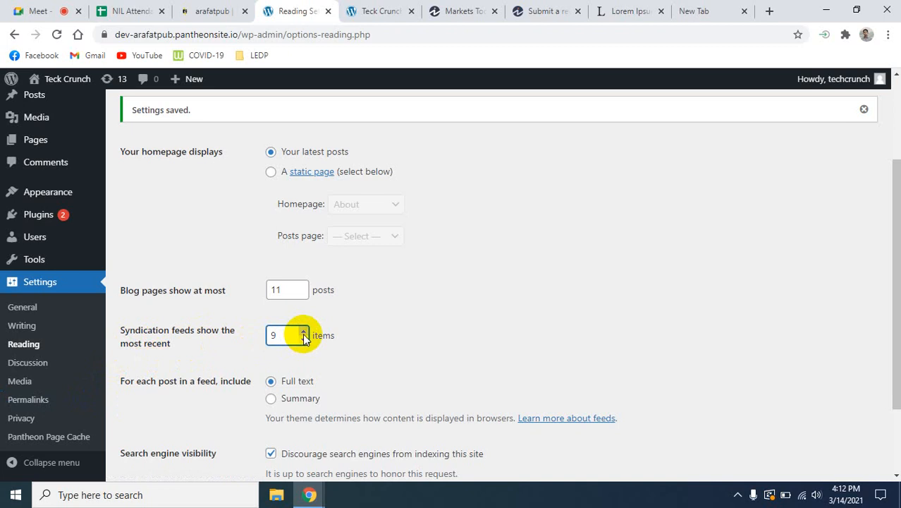
left_click(304, 332)
left_click(303, 332)
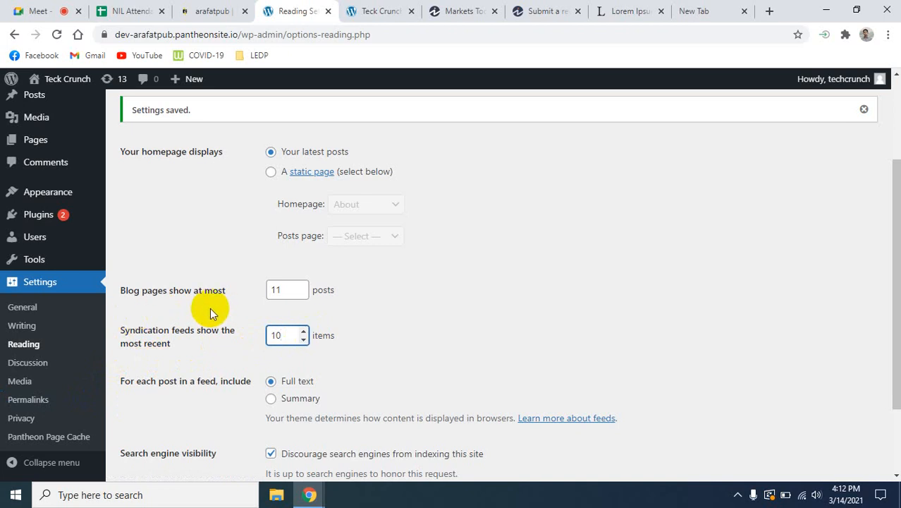
left_click(303, 293)
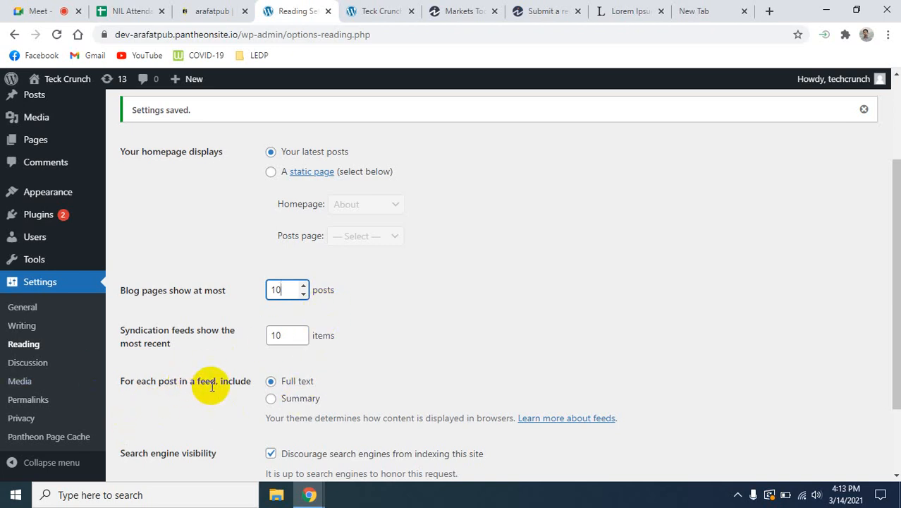
- Save the Reading settings and look over the saved page
scroll(363, 390, "down", 2)
scroll(363, 390, "down", 1)
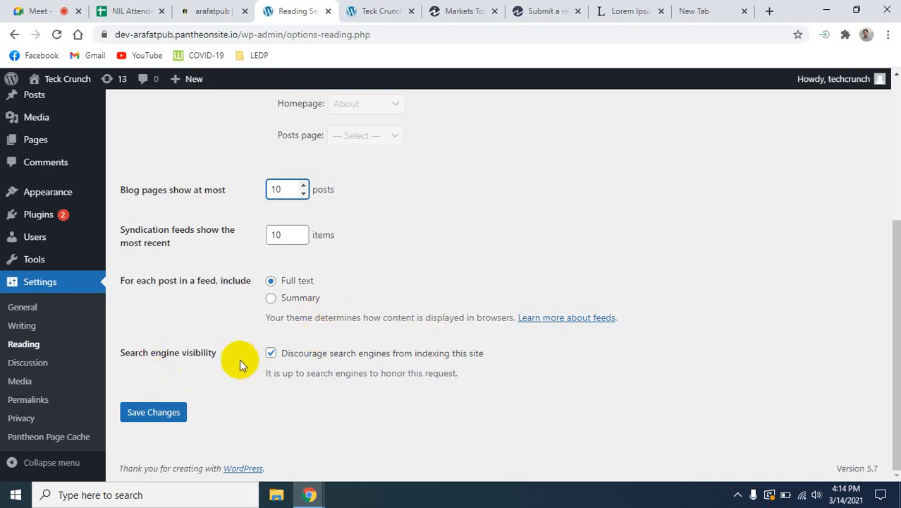
key("Return")
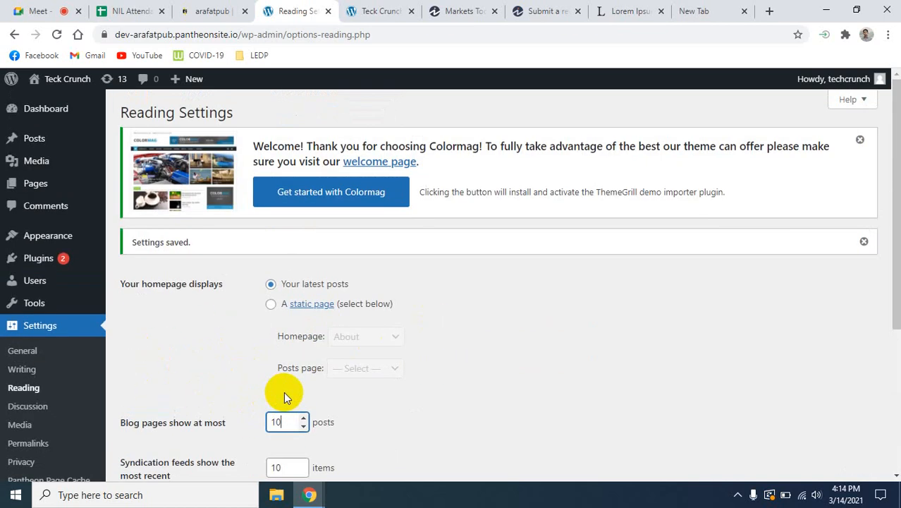
scroll(283, 394, "down", 5)
scroll(346, 275, "up", 5)
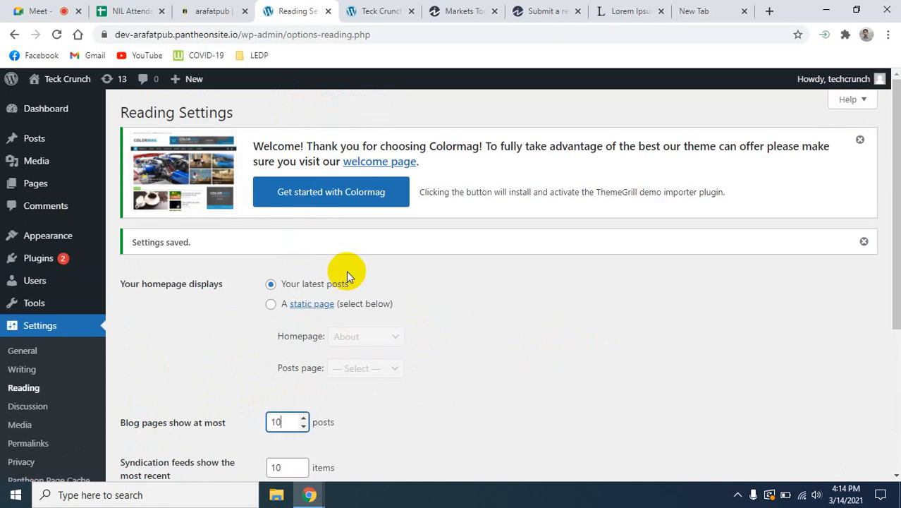
- Save the Reading settings again with the homepage on latest posts, and return to the saved settings page from the meeting
scroll(347, 274, "down", 3)
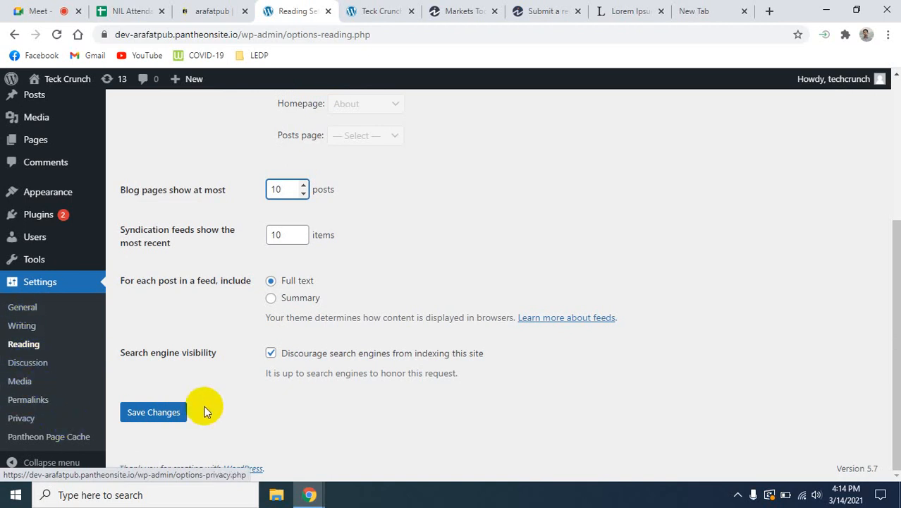
left_click(152, 415)
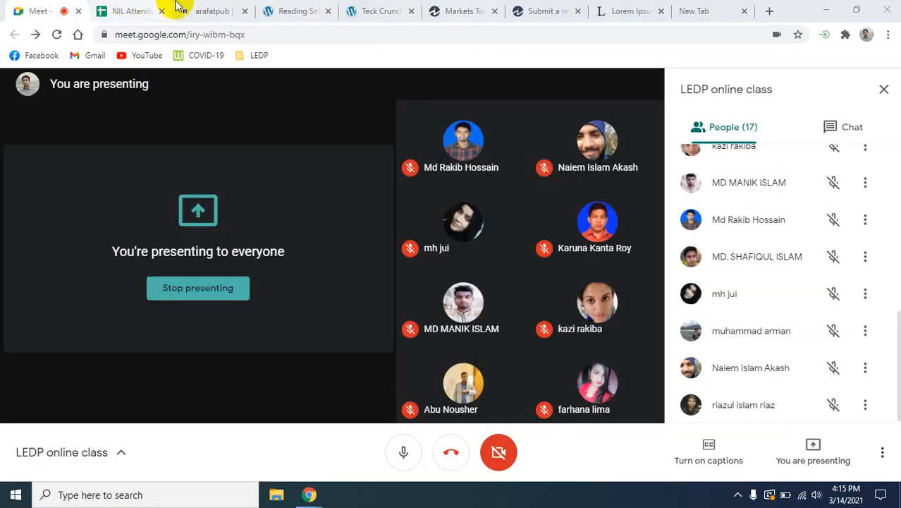
left_click(268, 7)
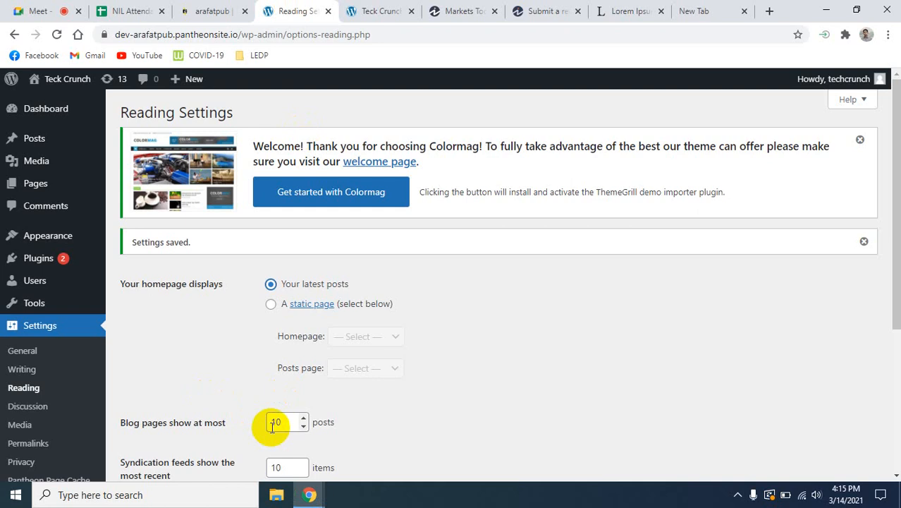
- Open the site's Themes page and look through the installed themes
left_click(74, 258)
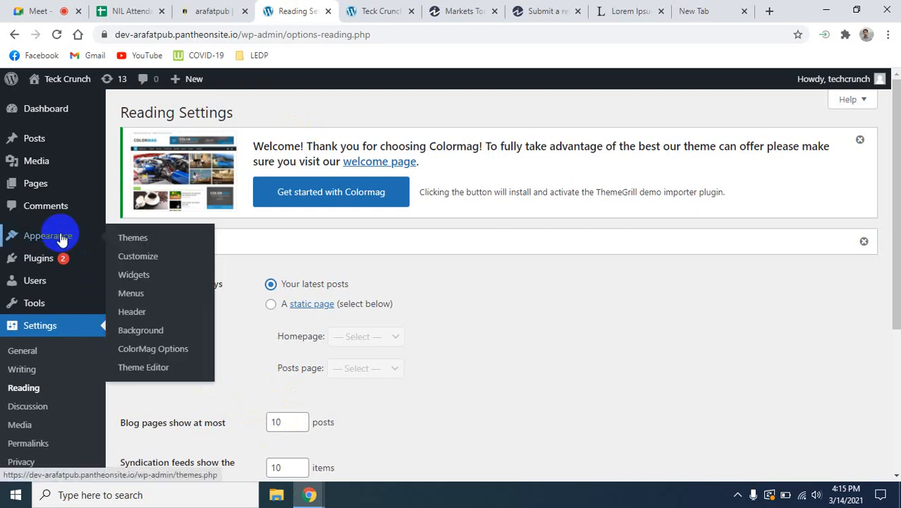
left_click(134, 238)
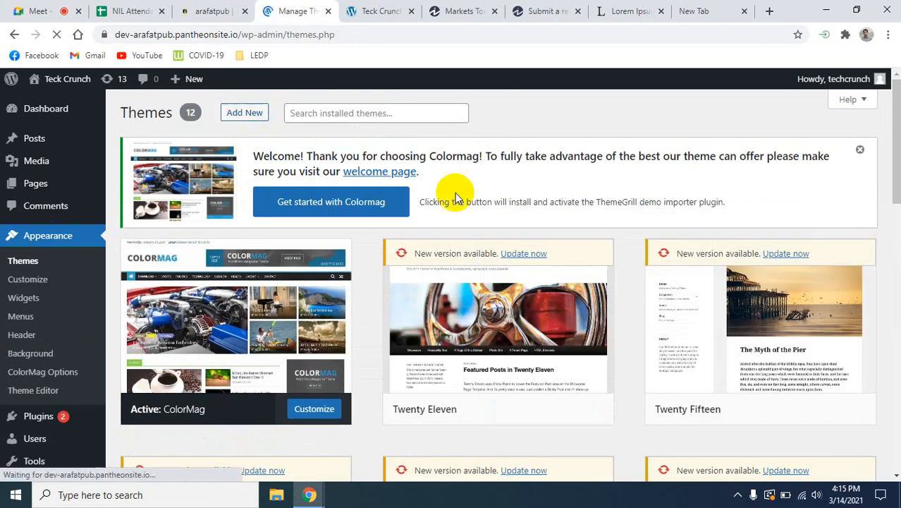
scroll(459, 186, "down", 4)
scroll(403, 392, "down", 9)
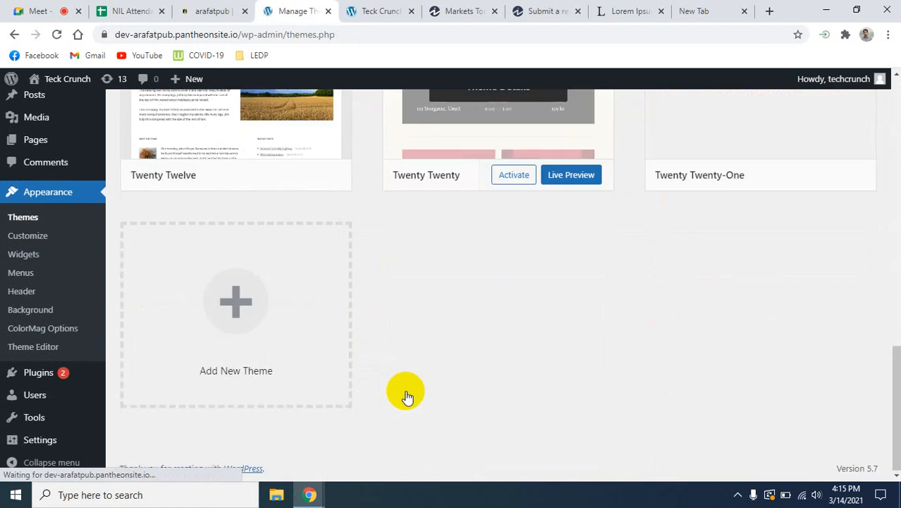
scroll(408, 394, "up", 12)
scroll(407, 397, "up", 1)
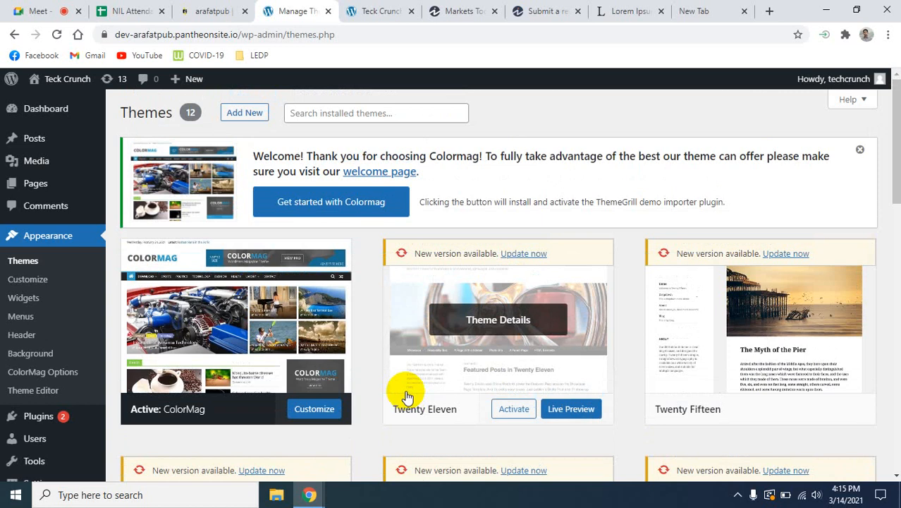
scroll(407, 397, "down", 12)
scroll(427, 384, "up", 6)
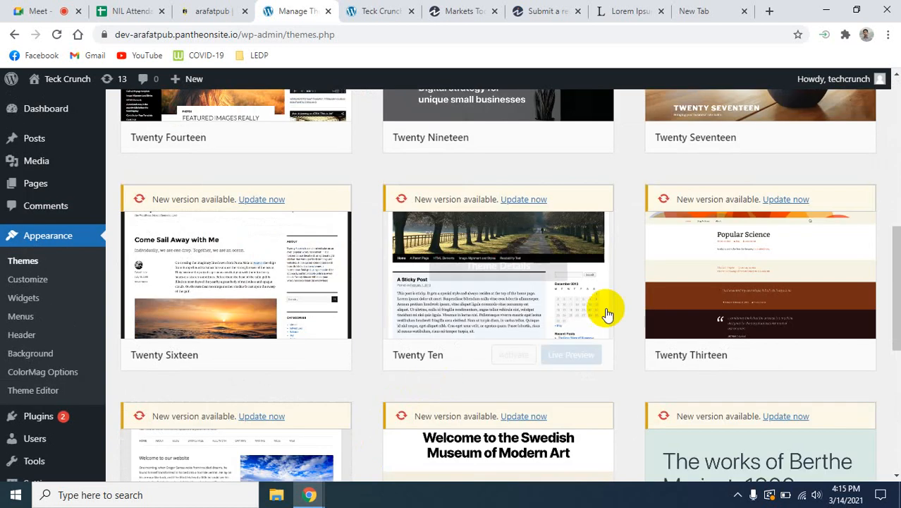
scroll(803, 321, "up", 5)
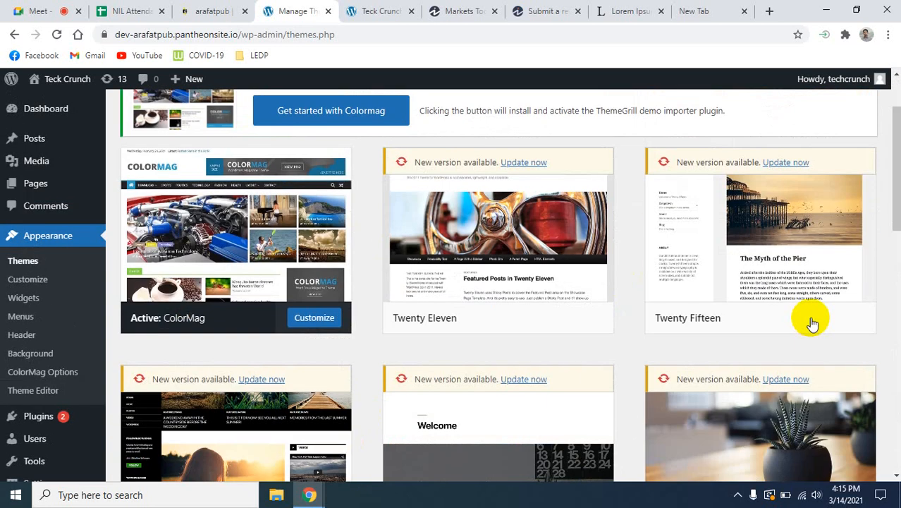
scroll(812, 323, "up", 2)
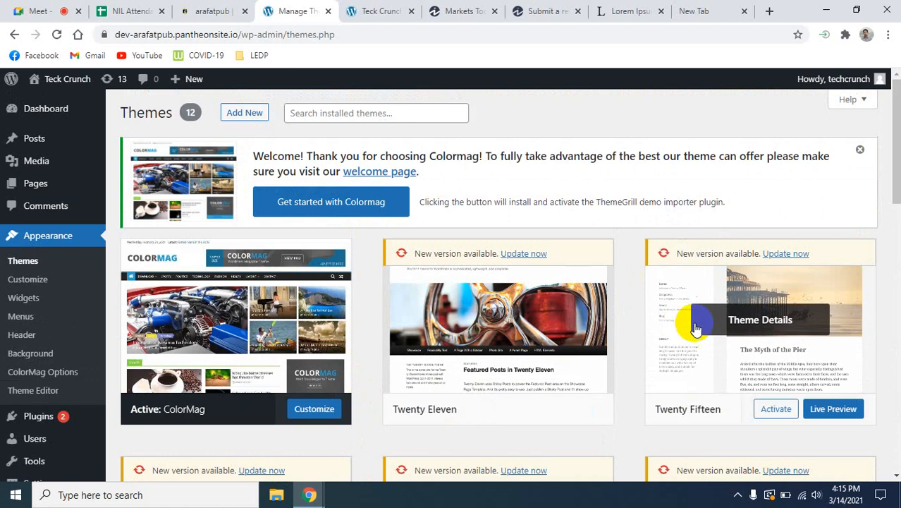
scroll(695, 328, "down", 6)
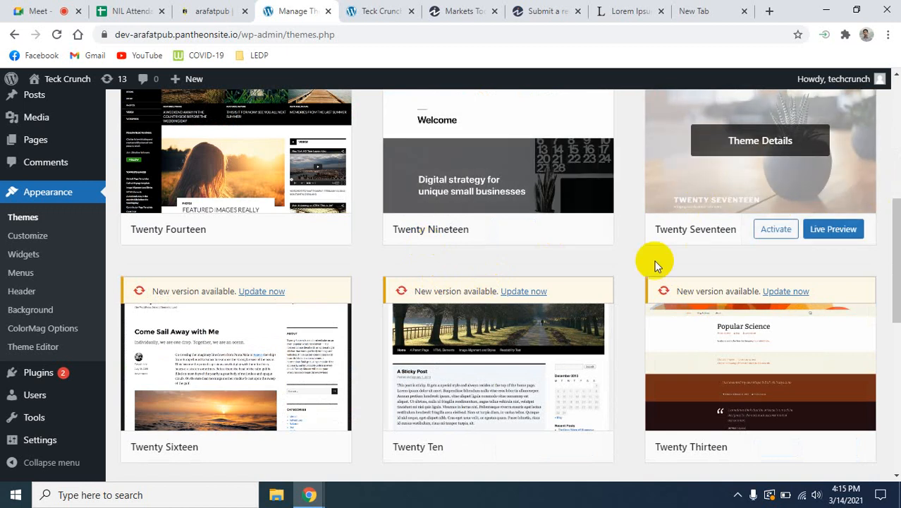
scroll(560, 325, "up", 5)
mouse_move(559, 322)
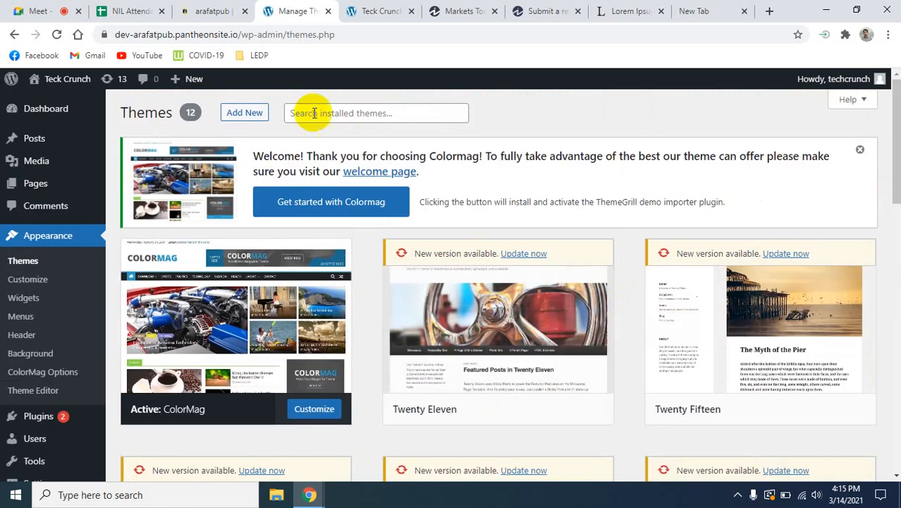
- Start adding a new theme and look through the featured themes
left_click(238, 114)
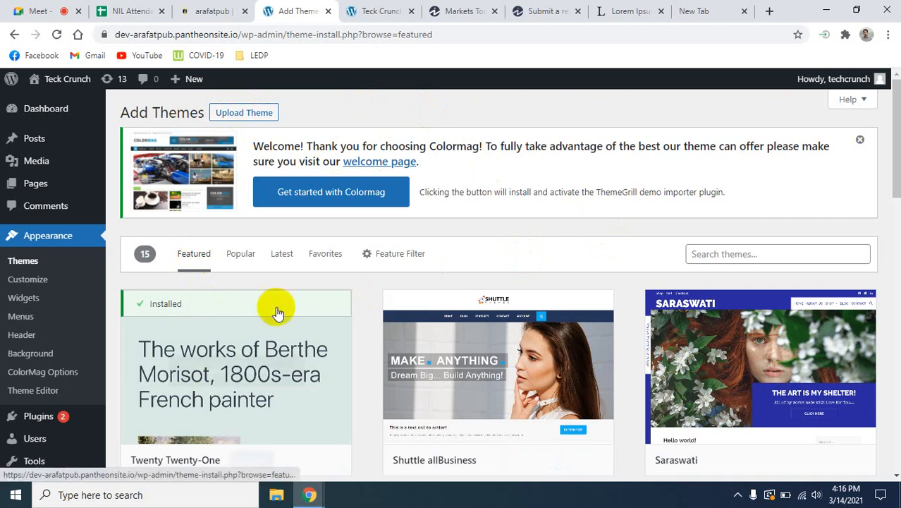
scroll(418, 387, "down", 5)
scroll(427, 398, "up", 5)
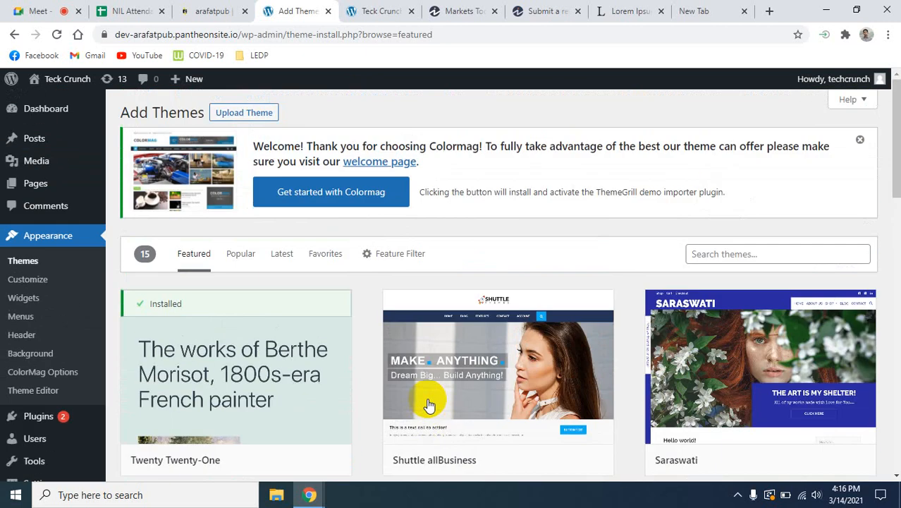
scroll(619, 355, "down", 6)
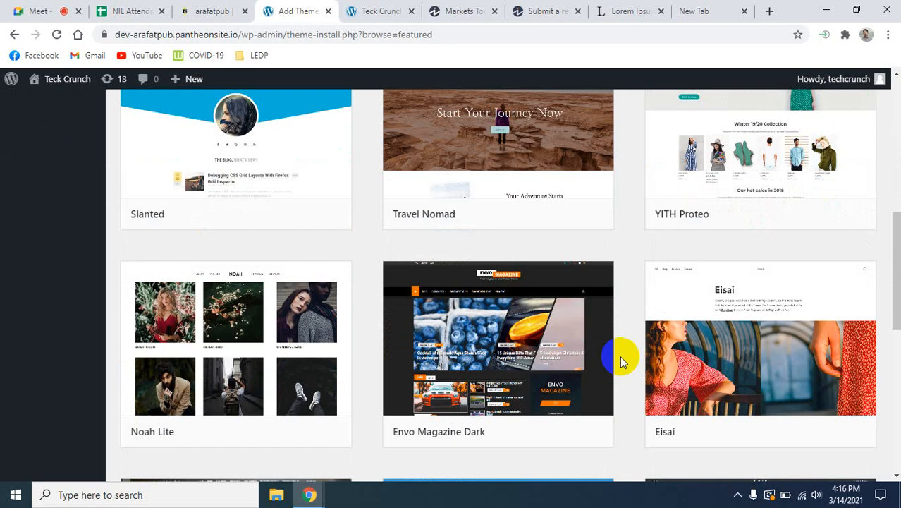
scroll(619, 355, "up", 6)
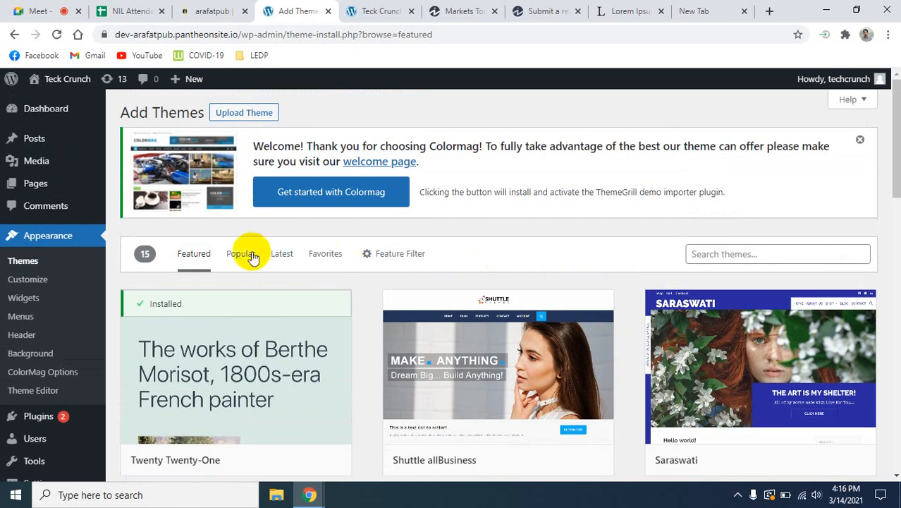
- Show the popular themes in the theme library and browse through them
left_click(247, 254)
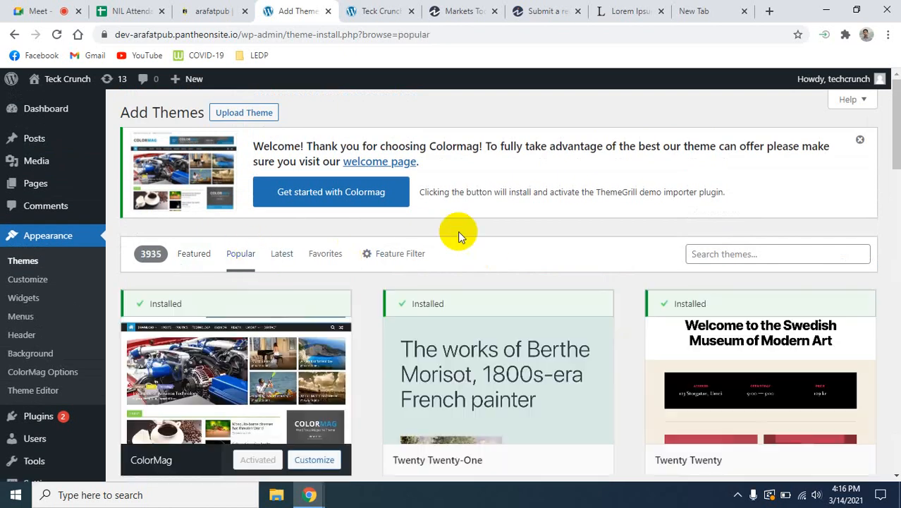
scroll(622, 328, "down", 5)
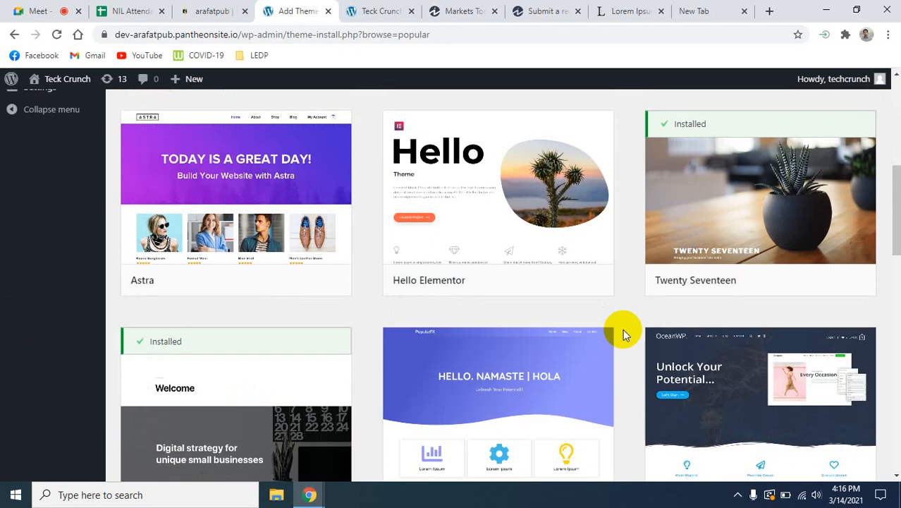
scroll(622, 328, "down", 9)
scroll(623, 331, "up", 9)
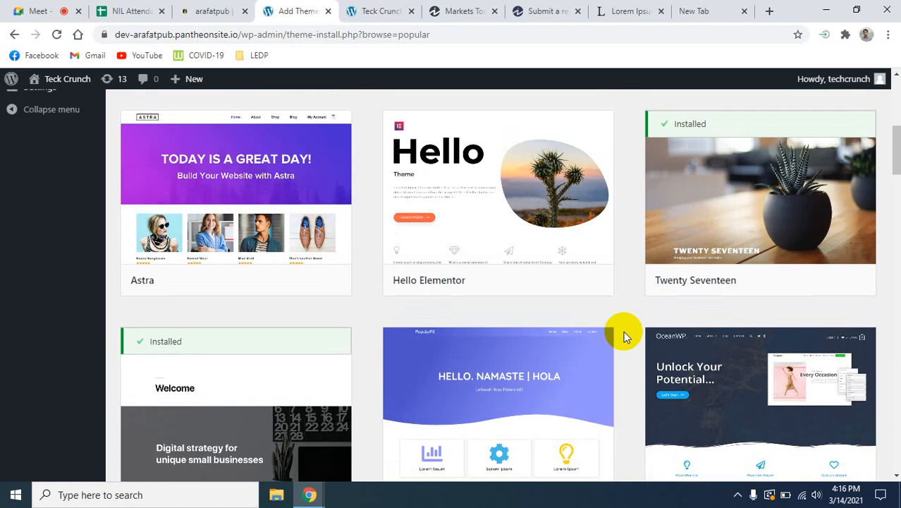
scroll(623, 331, "up", 1)
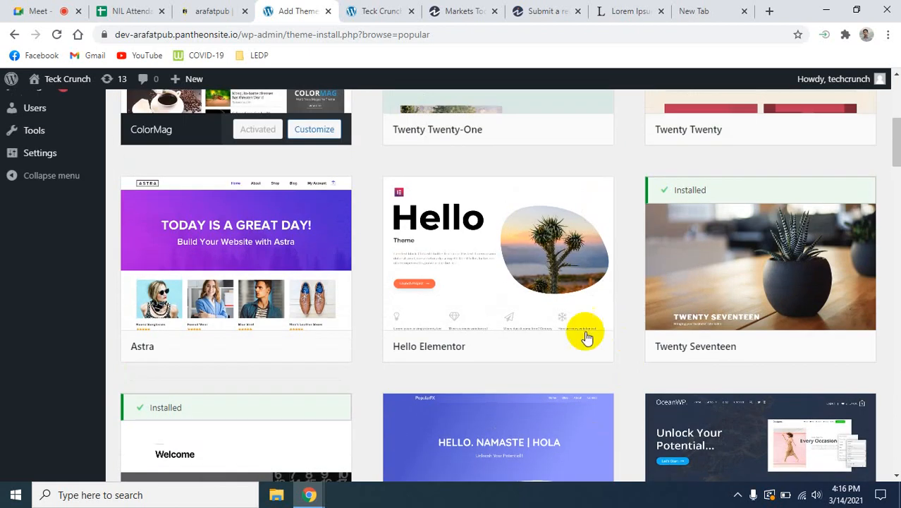
- Preview the Hello Elementor theme and look over its sample page
mouse_move(438, 275)
left_click(457, 311)
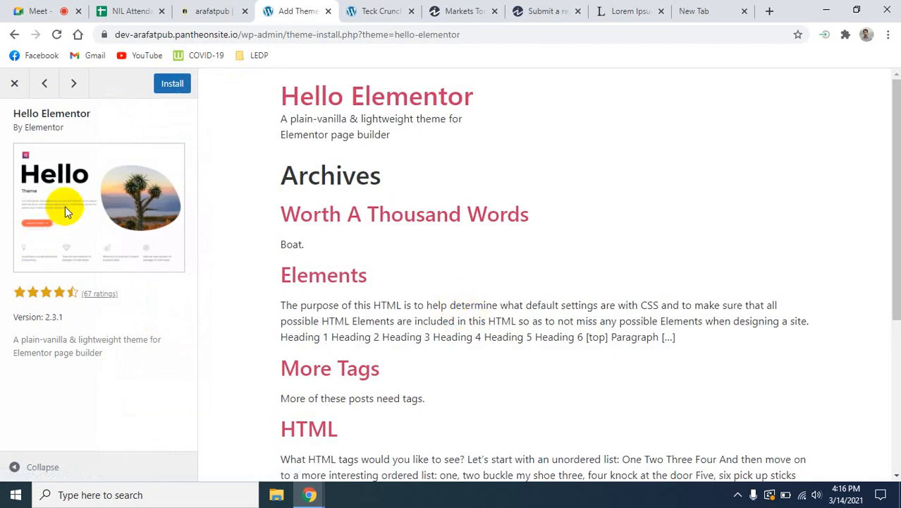
left_click(8, 83)
mouse_move(398, 346)
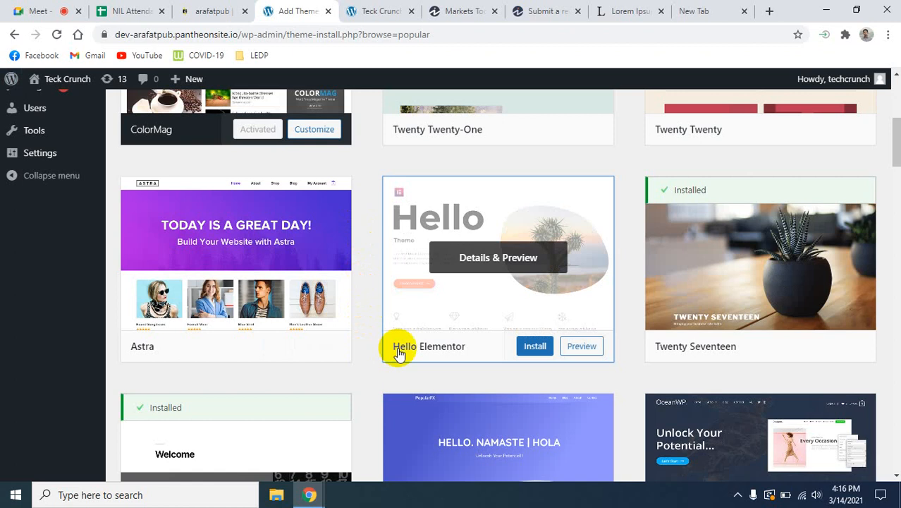
left_click(574, 346)
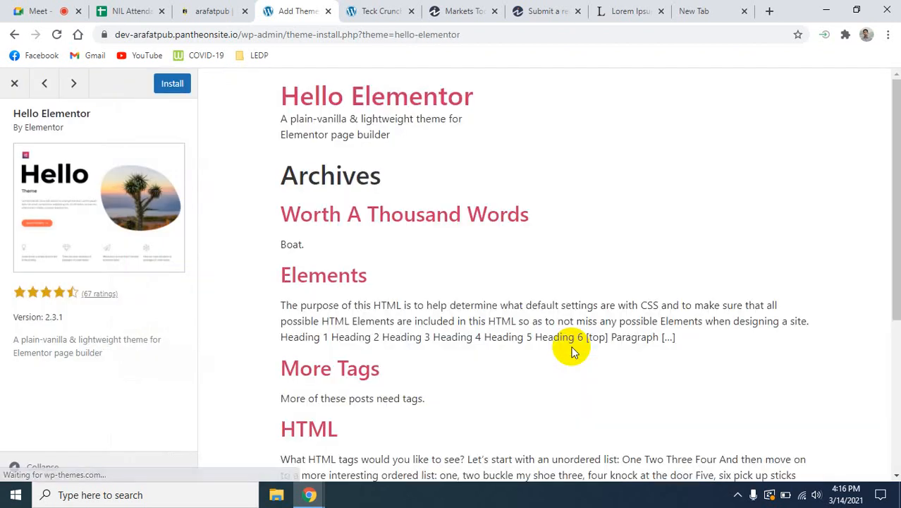
scroll(573, 350, "down", 4)
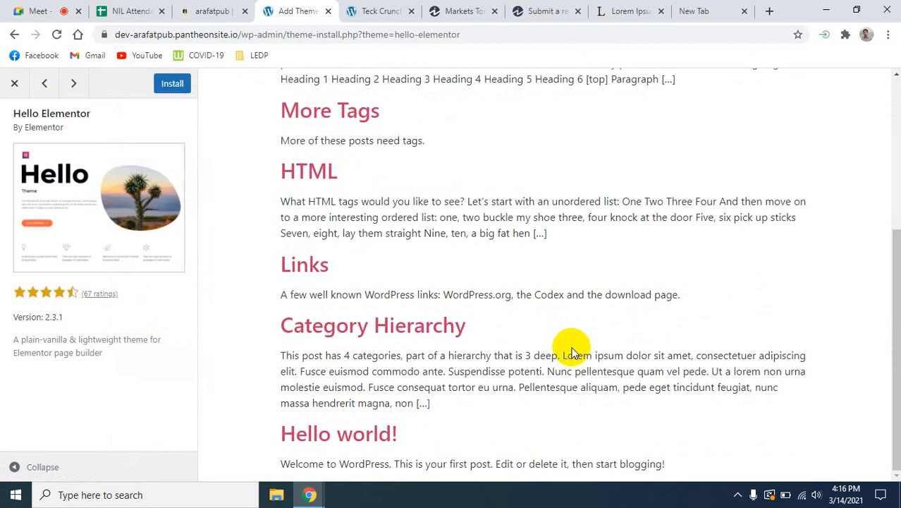
scroll(572, 348, "up", 4)
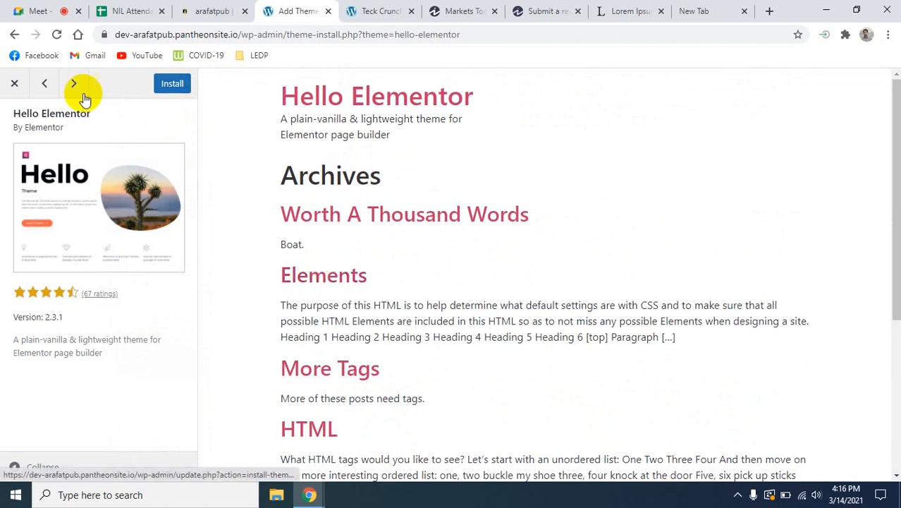
- Install and activate the Hello Elementor theme, and reload the live front page to check it
left_click(172, 85)
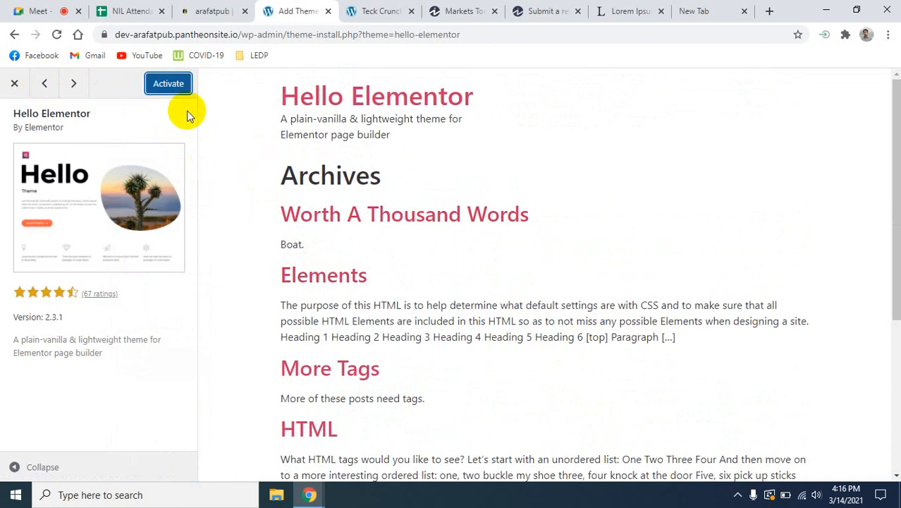
left_click(167, 85)
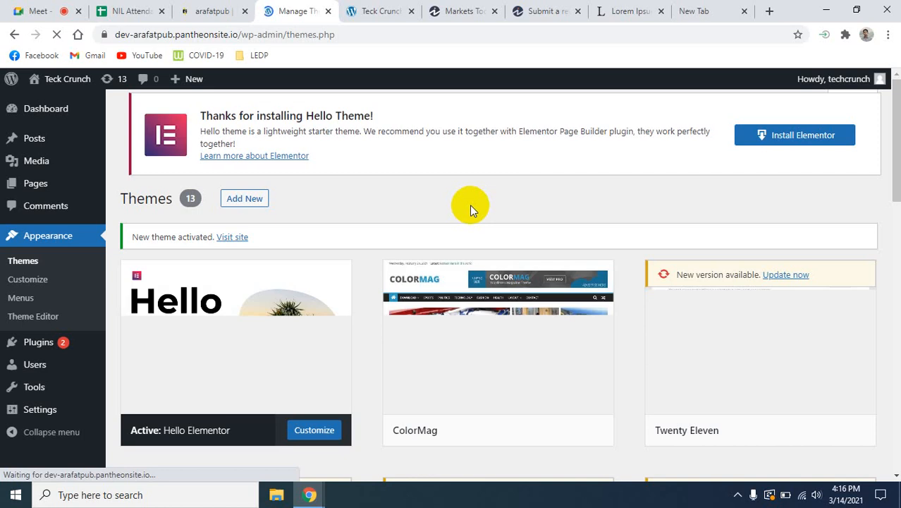
left_click(369, 11)
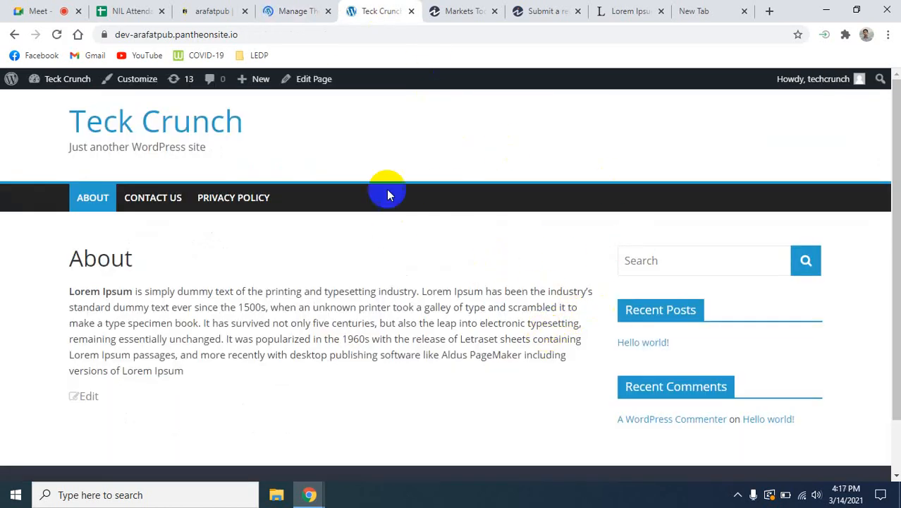
left_click(57, 34)
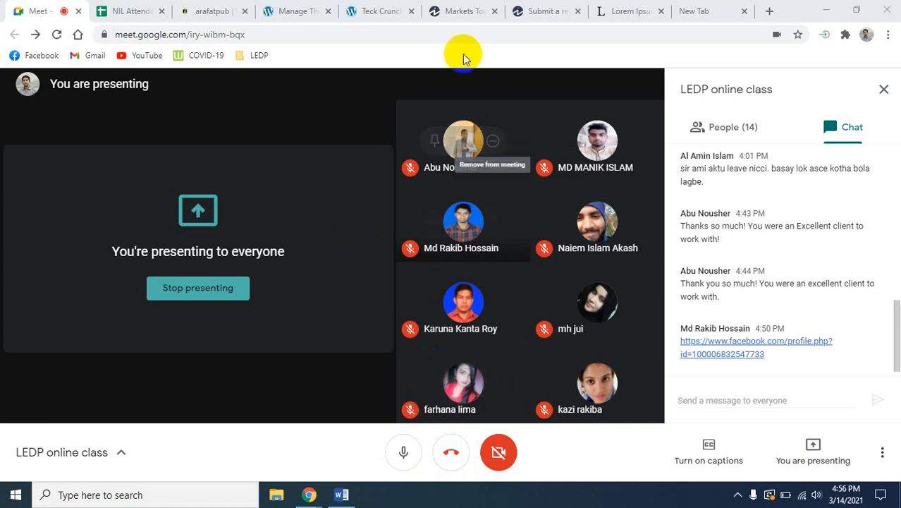
- Return from the meeting to the WordPress dashboard, and open the installed plugins list and the plugin editor
mouse_move(465, 137)
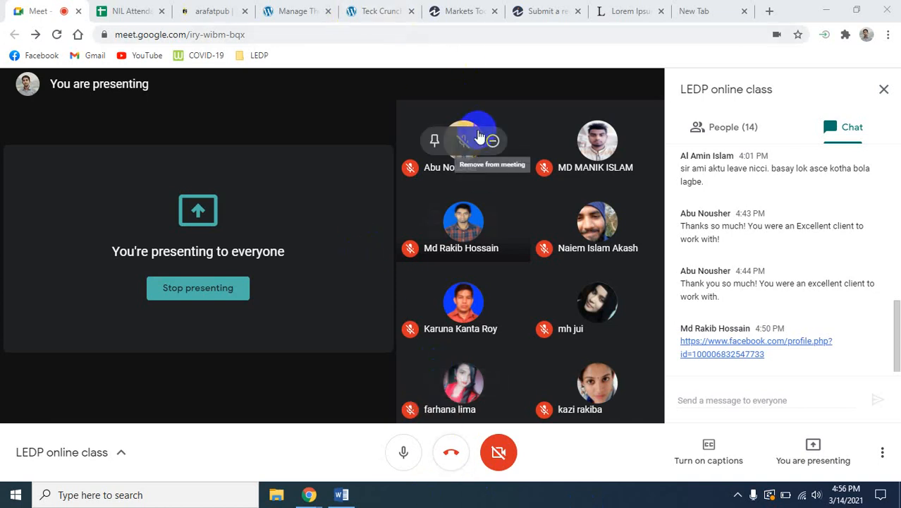
left_click(286, 10)
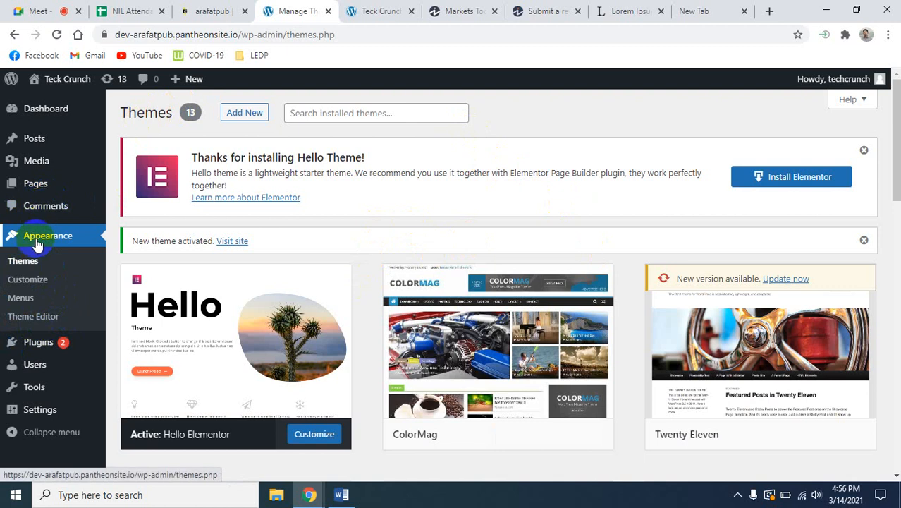
mouse_move(37, 349)
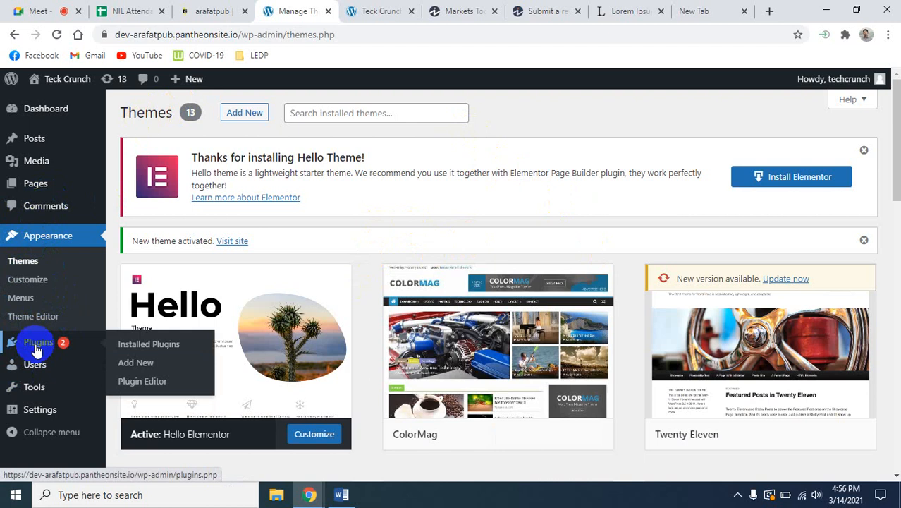
left_click(37, 347)
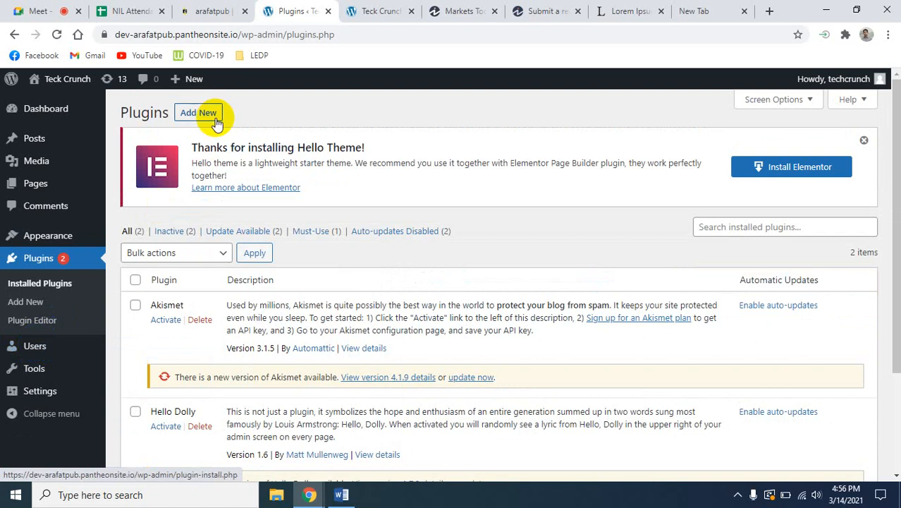
left_click(43, 330)
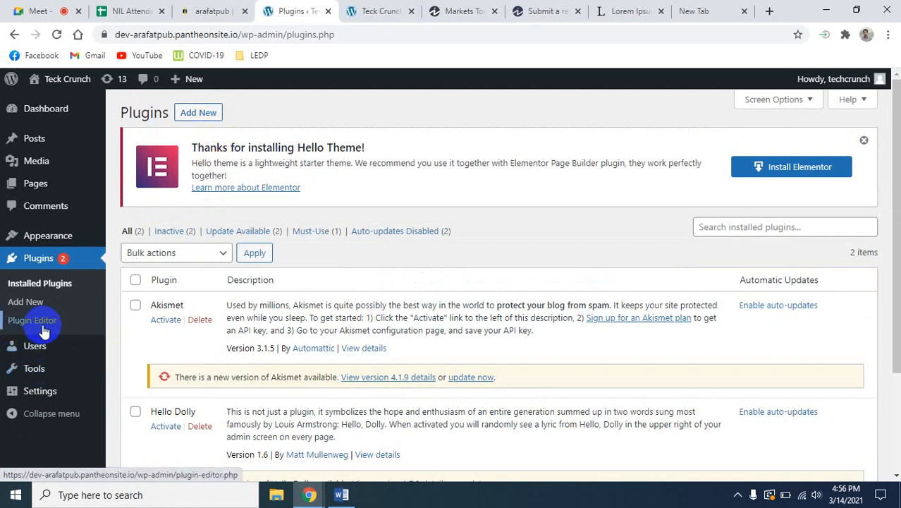
left_click(44, 327)
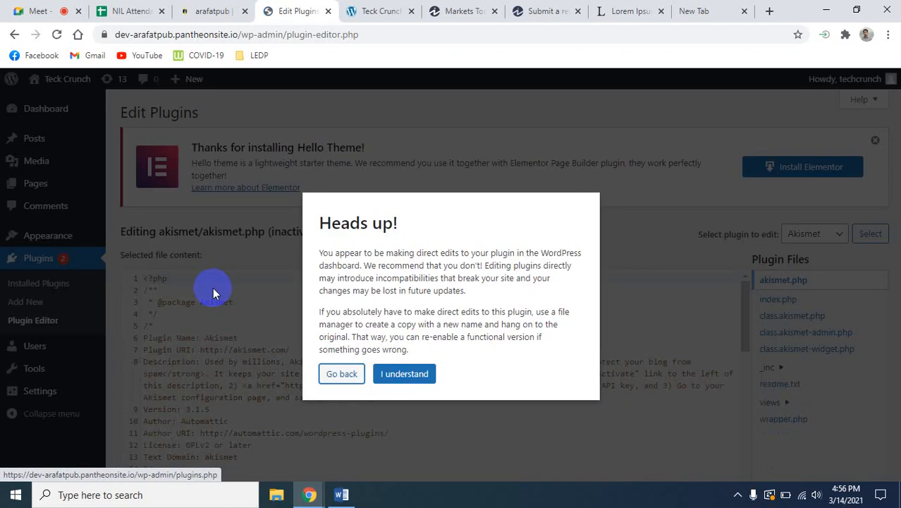
- Go back from the plugin editor warning and look over the installed plugins list, including the Akismet and Hello Dolly entries
left_click(344, 374)
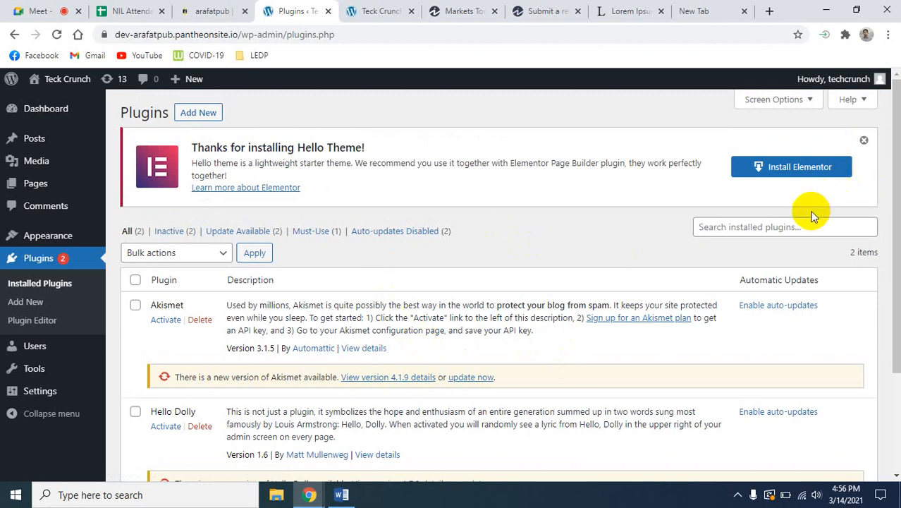
left_click(781, 226)
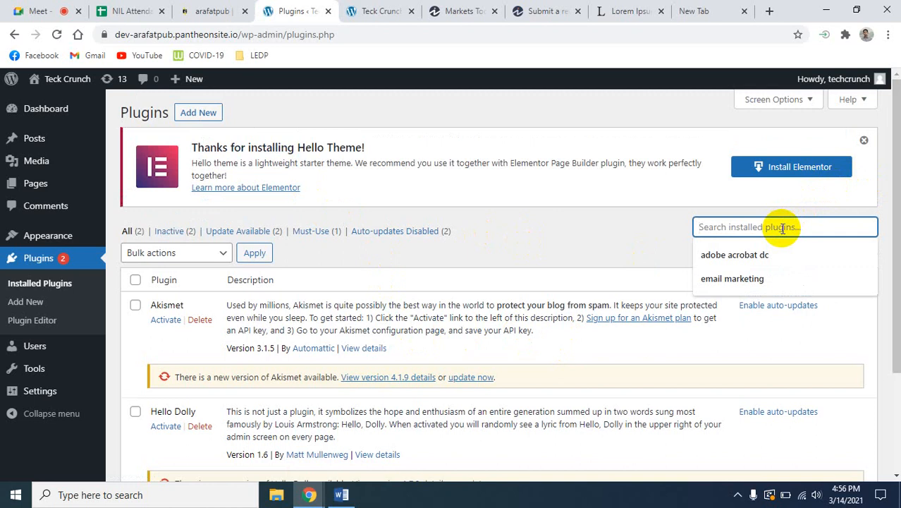
left_click(570, 262)
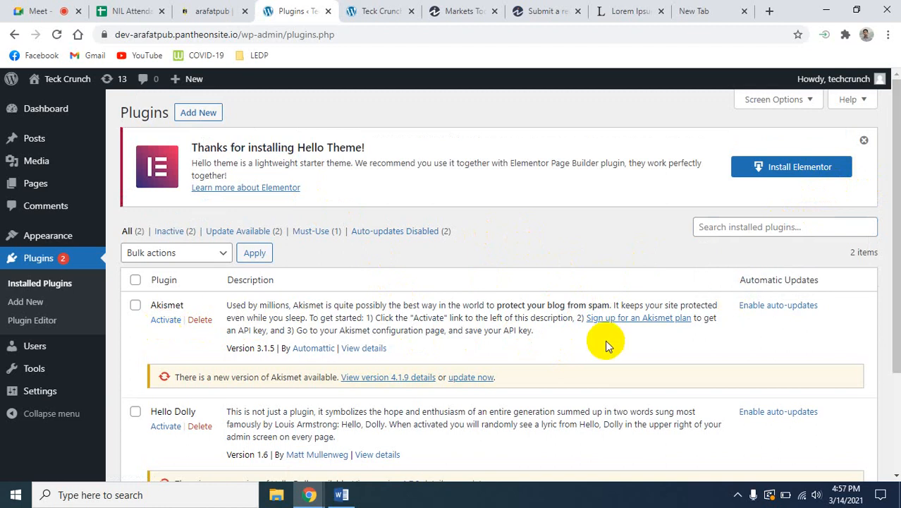
scroll(396, 401, "down", 3)
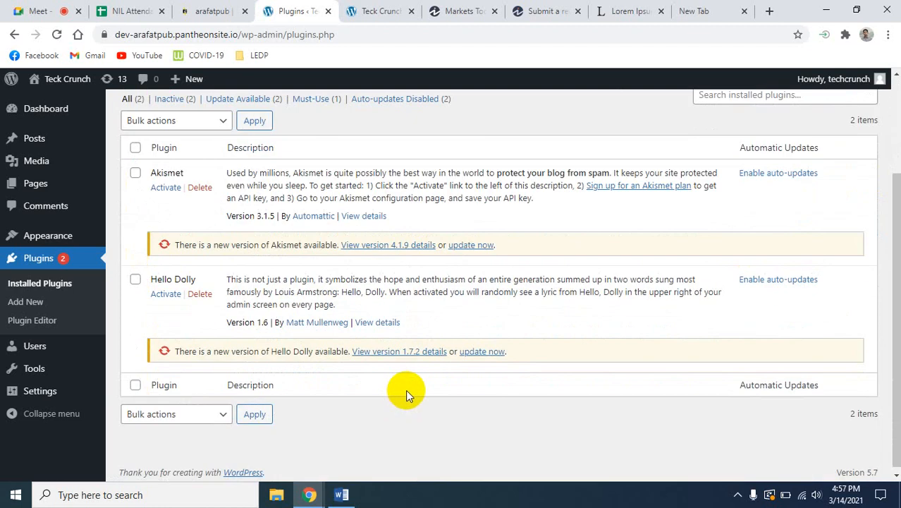
scroll(406, 389, "up", 5)
scroll(413, 392, "down", 5)
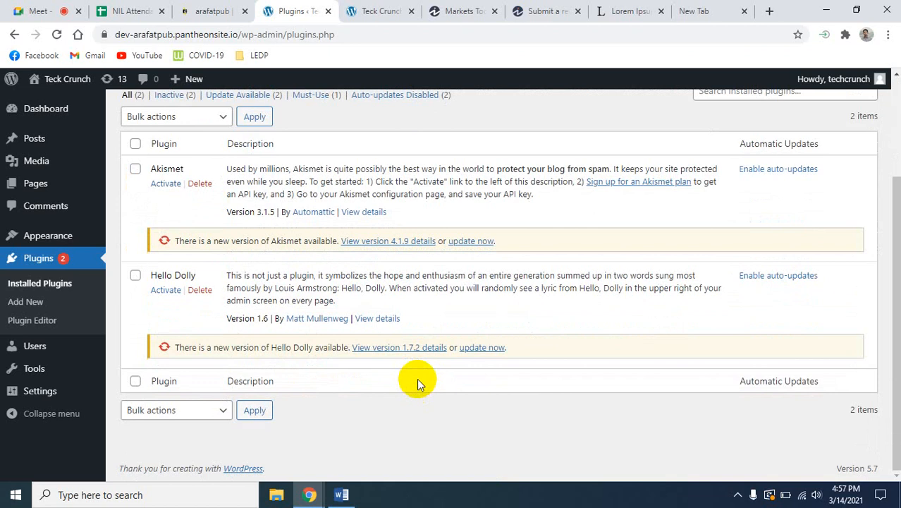
scroll(376, 387, "up", 2)
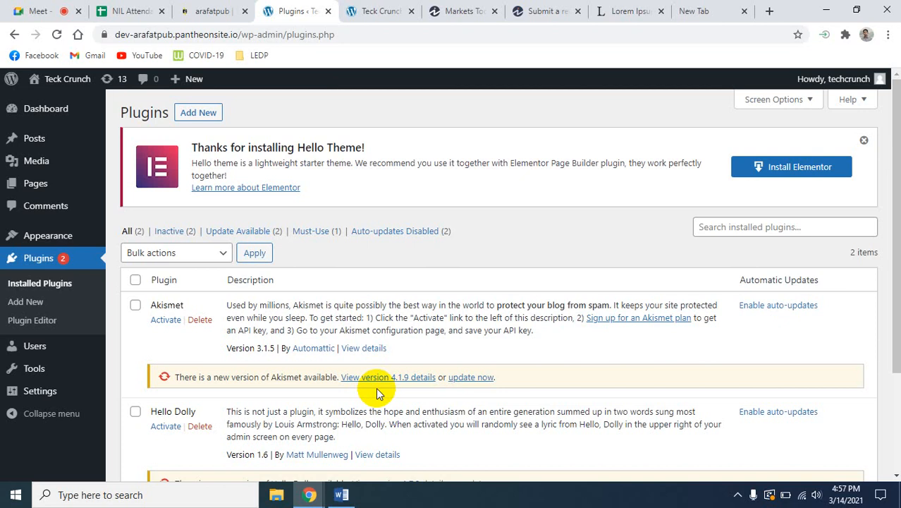
- Open the page for adding plugins and browse the featured plugins down to the popular tags
left_click(214, 118)
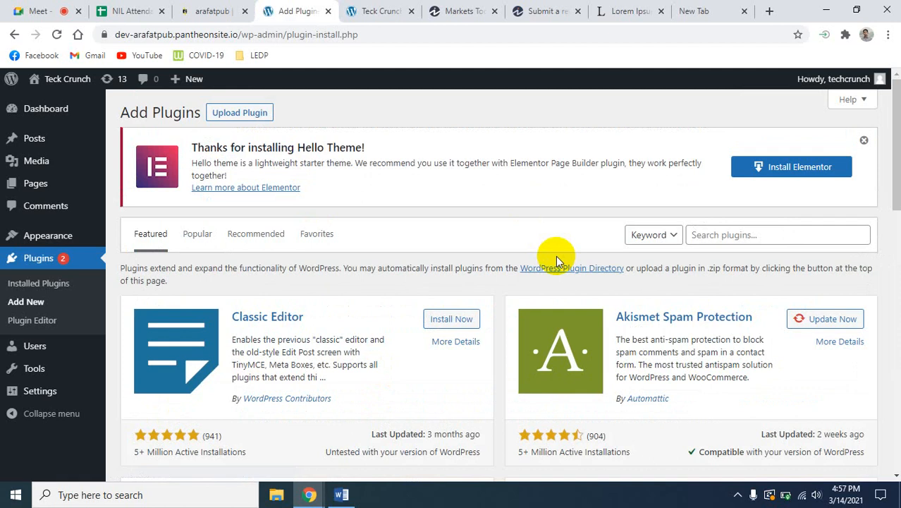
scroll(416, 322, "down", 5)
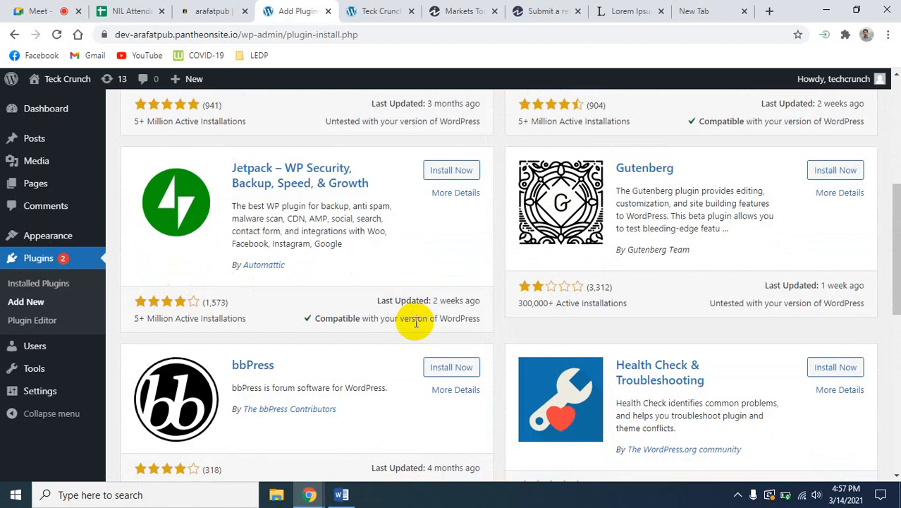
scroll(416, 321, "down", 7)
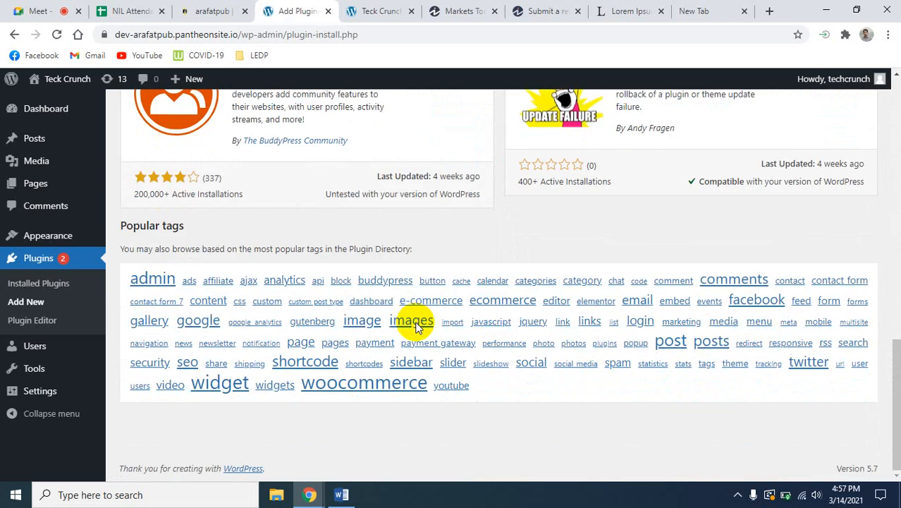
scroll(417, 325, "up", 15)
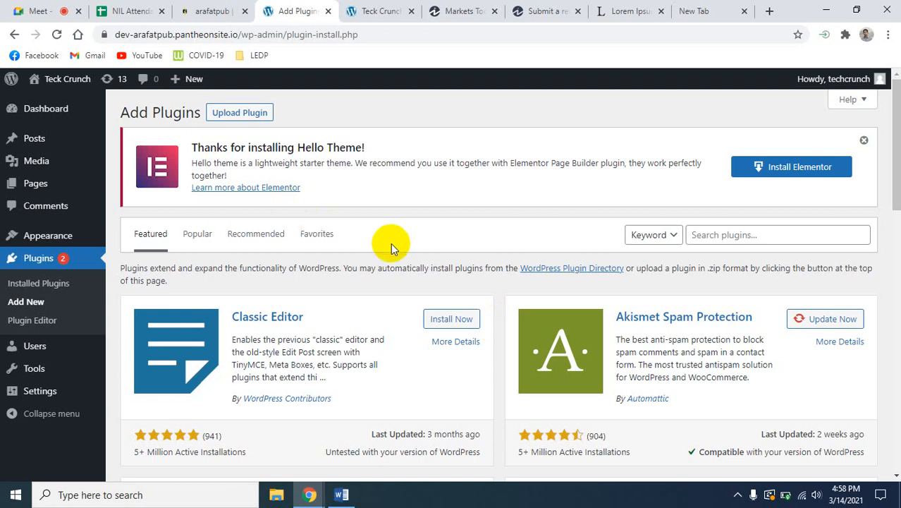
- Open the Available Tools page and look over the tool options, including exporting and erasing personal data
left_click(44, 238)
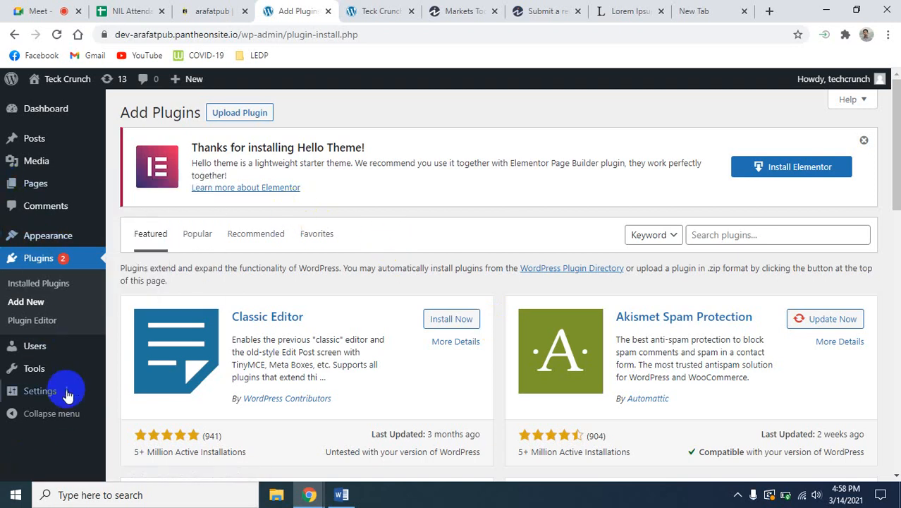
left_click(42, 371)
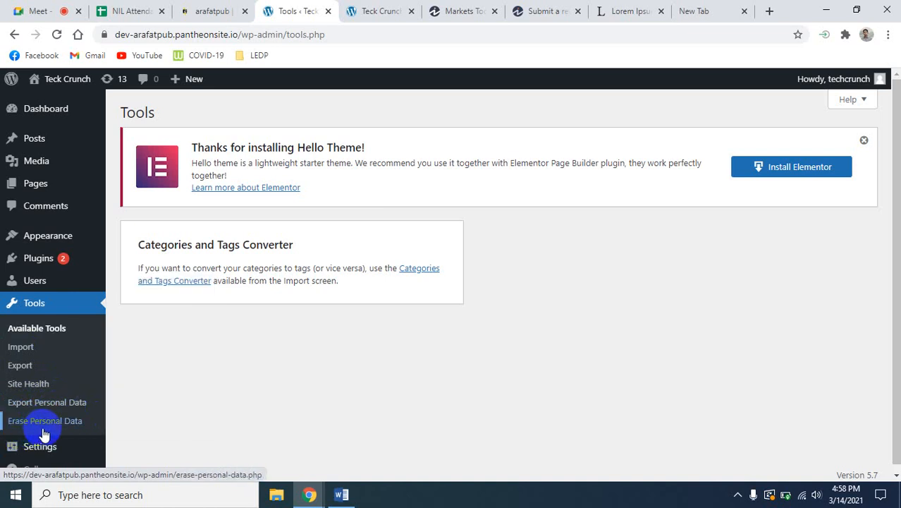
left_click(80, 428)
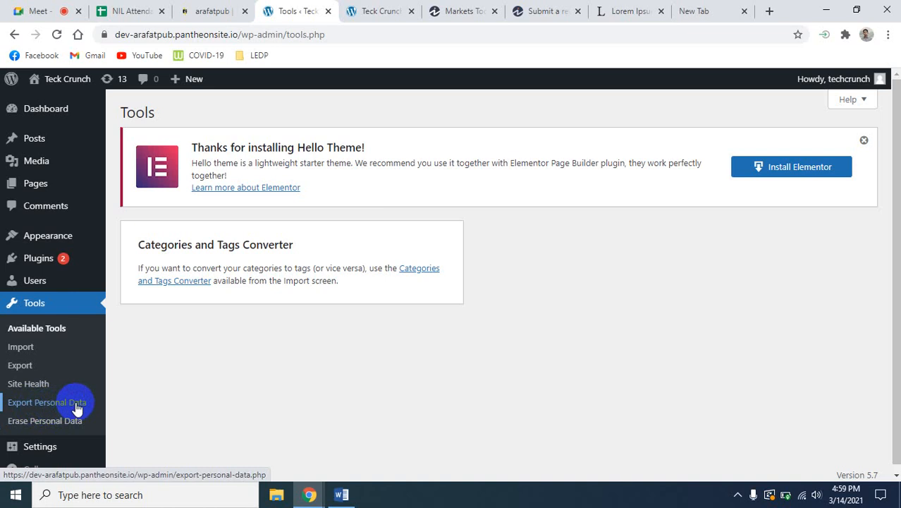
left_click(99, 422)
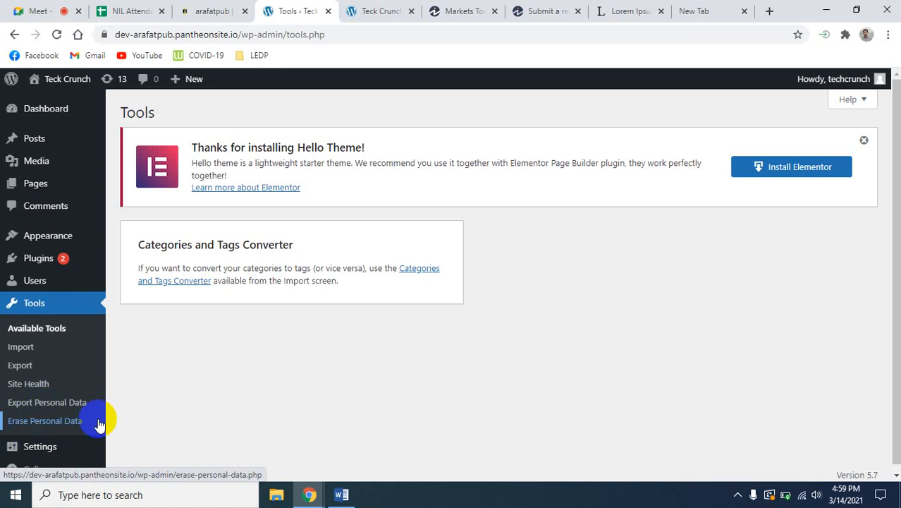
- Open the users list, and load the site's front page in a new browser tab using only the base part of its address
left_click(41, 279)
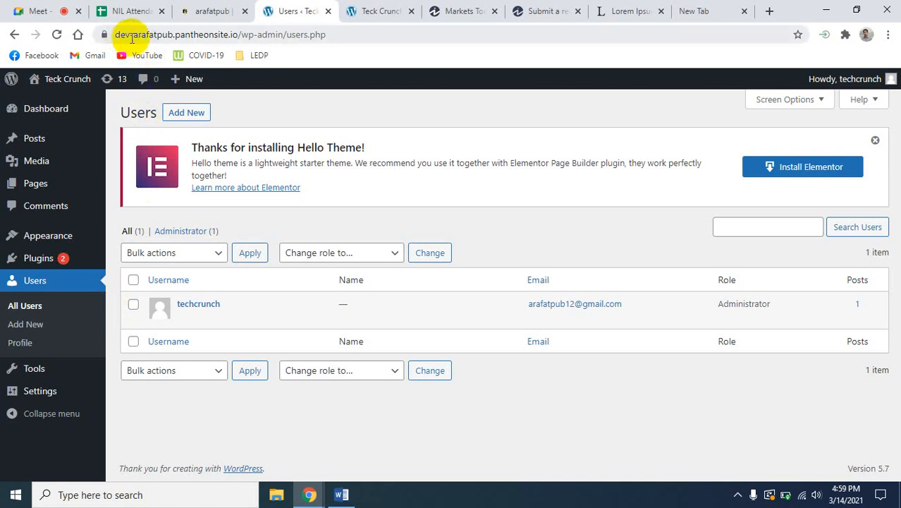
left_click(239, 35)
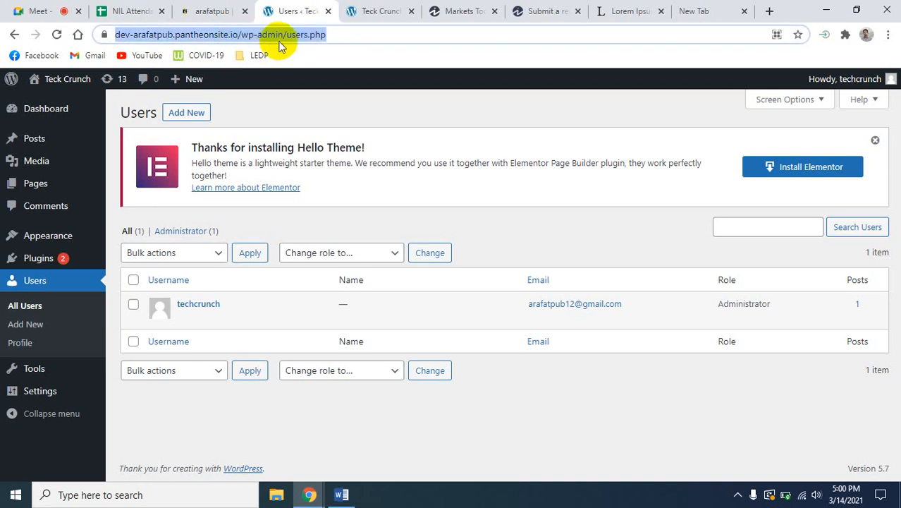
left_click(239, 37)
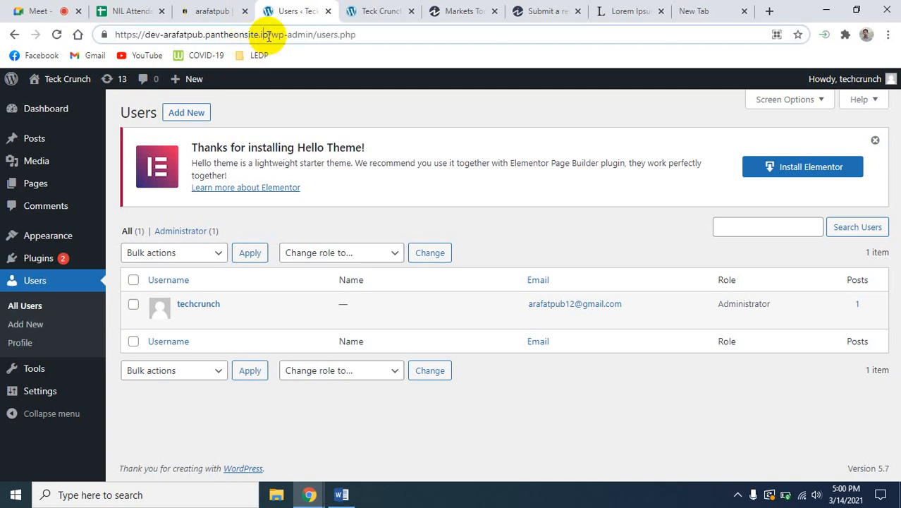
left_click_drag(266, 35, 100, 38)
key("ctrl+c")
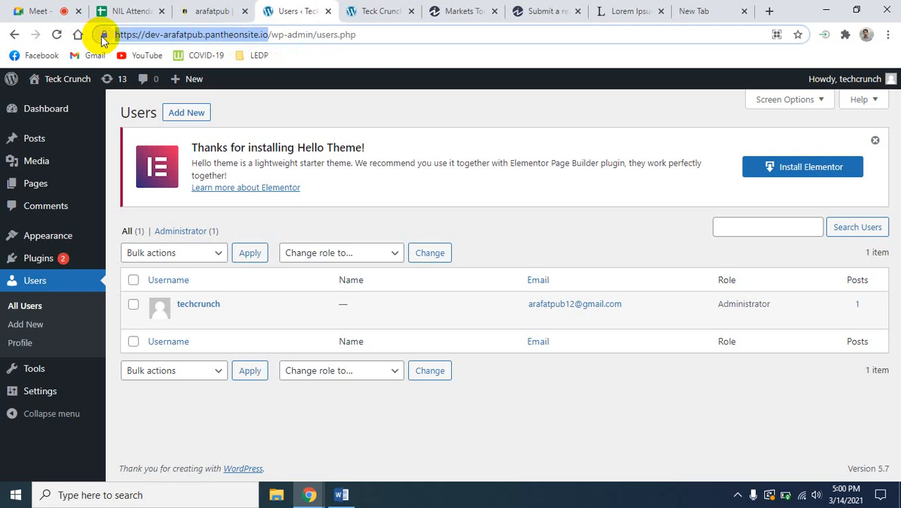
left_click(769, 10)
key("ctrl+v")
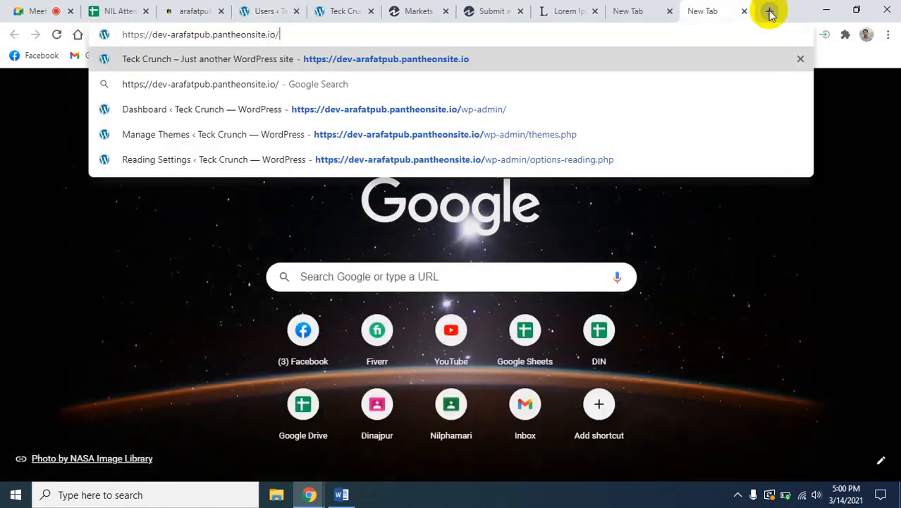
key("Return")
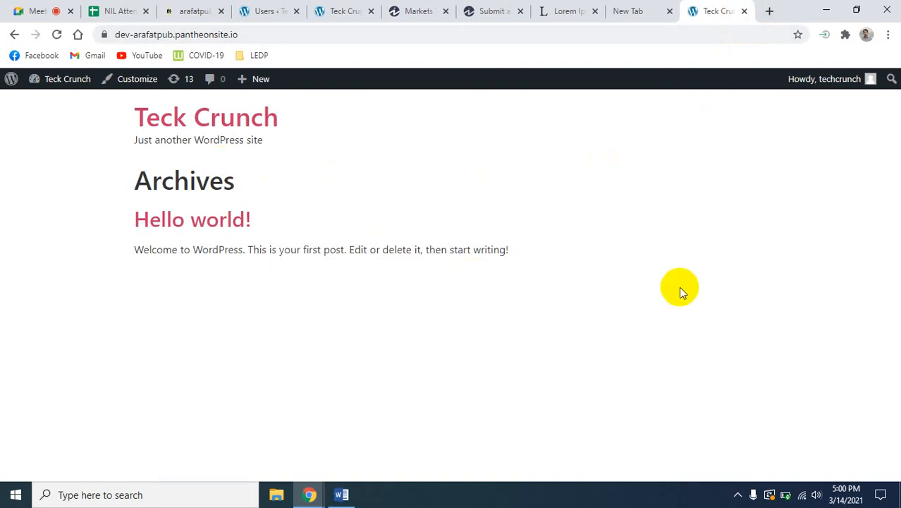
left_click(253, 35)
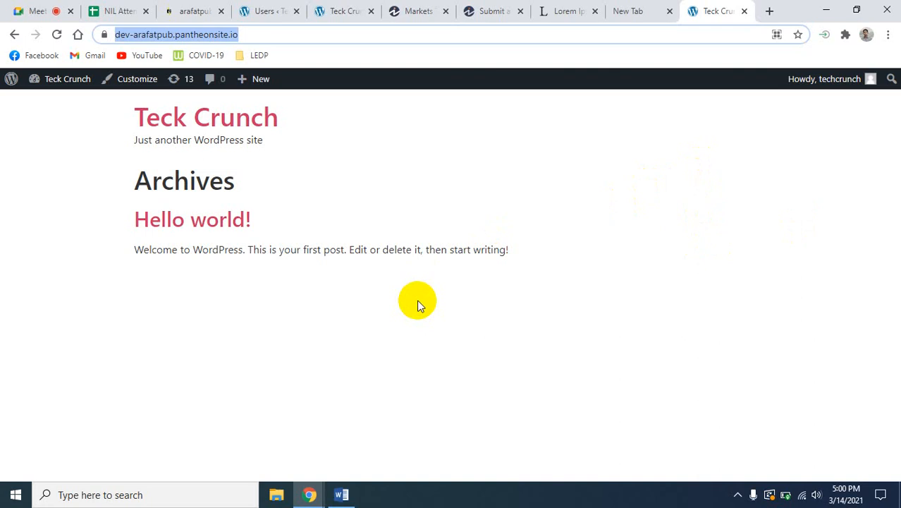
- Return to the dashboard's browser tab and reopen the installed plugins list
left_click(266, 11)
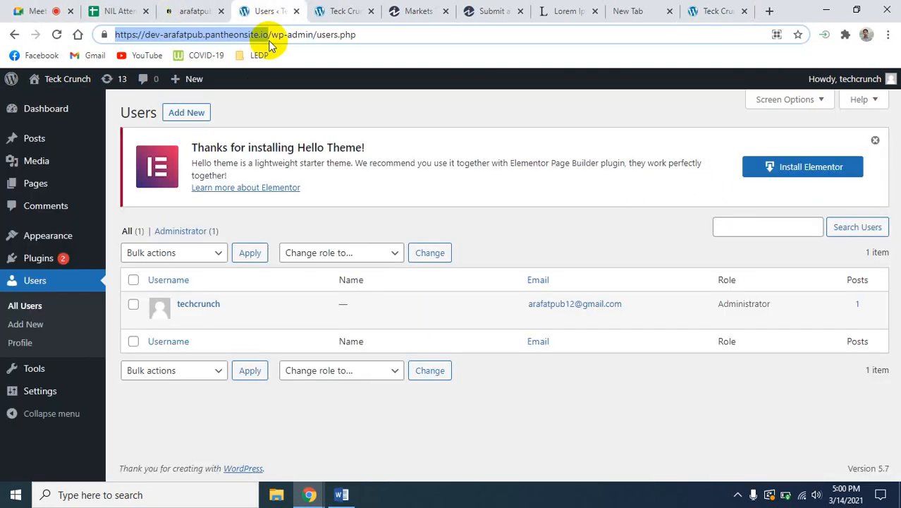
left_click(46, 284)
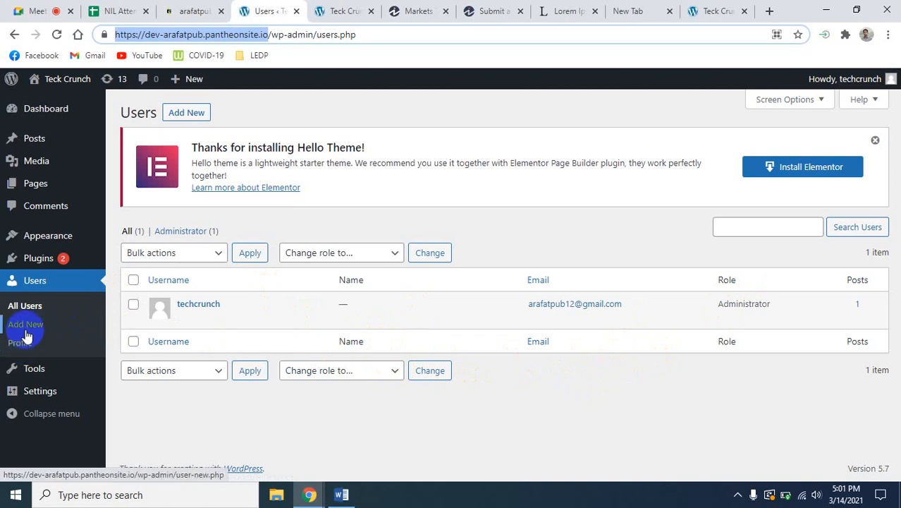
mouse_move(45, 238)
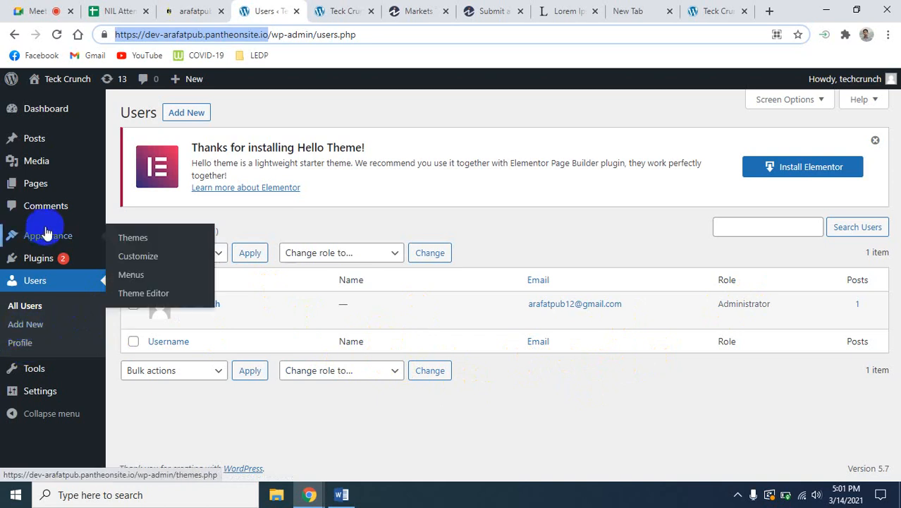
left_click(39, 266)
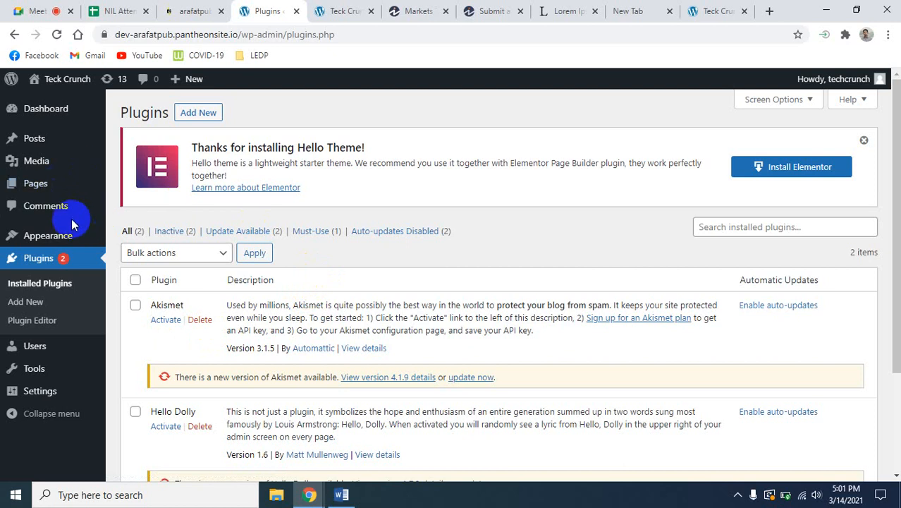
- Open the list of all posts from the WordPress dashboard
mouse_move(79, 227)
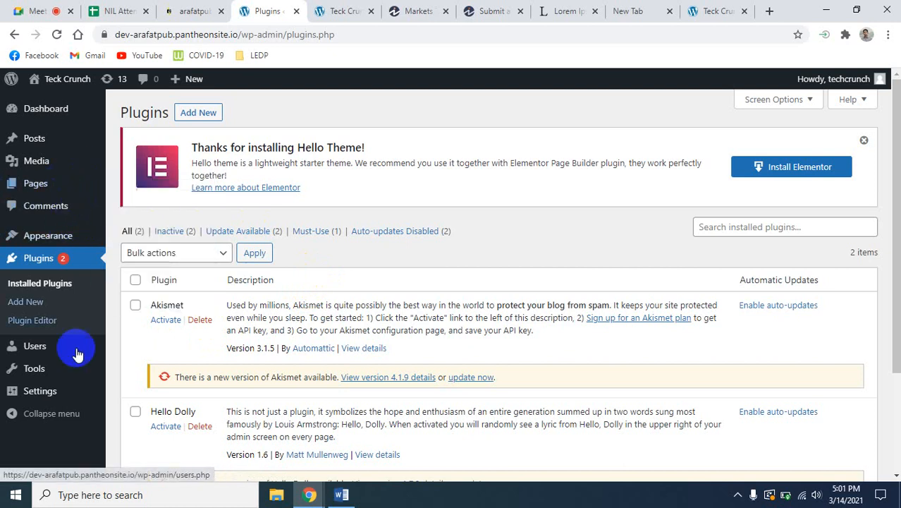
mouse_move(98, 379)
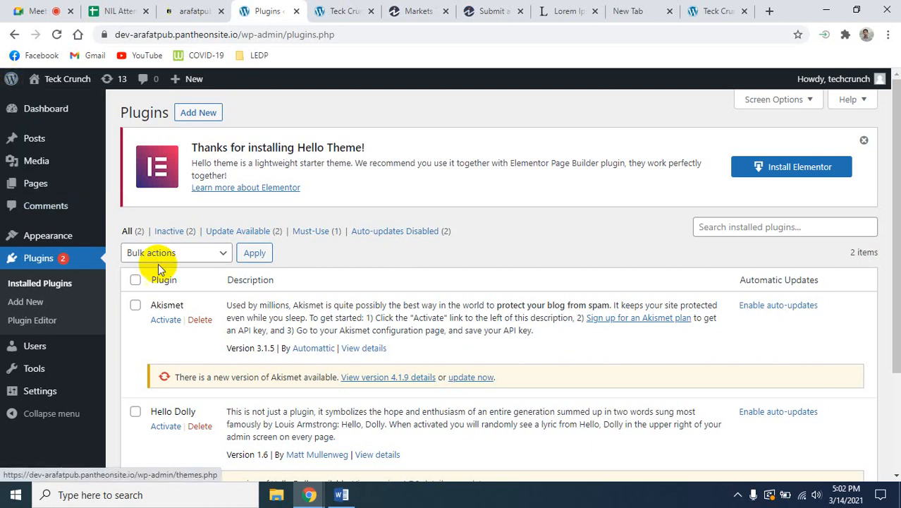
left_click(43, 142)
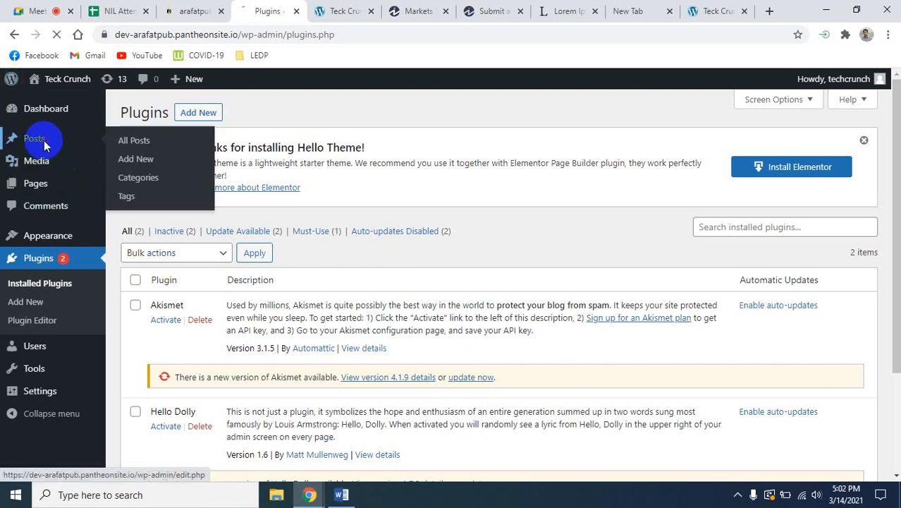